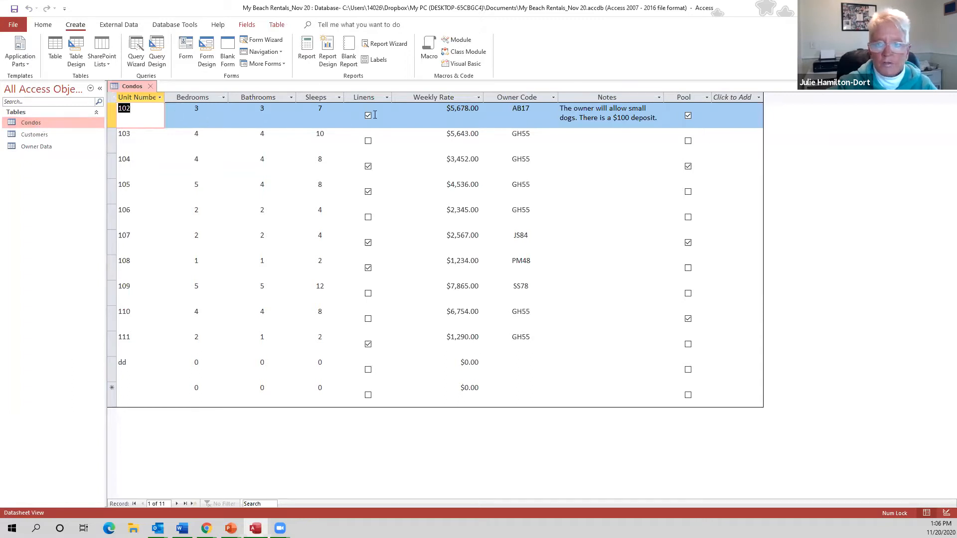
# Open the Customers and Owner Data tables and examine their fields and records alongside the Condos table
pyautogui.doubleClick(42, 138)
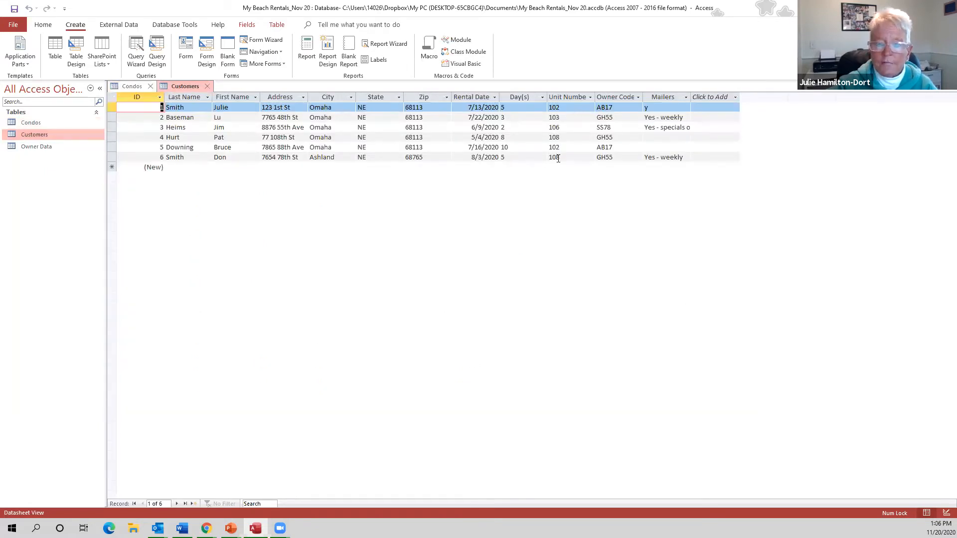
pyautogui.doubleClick(38, 149)
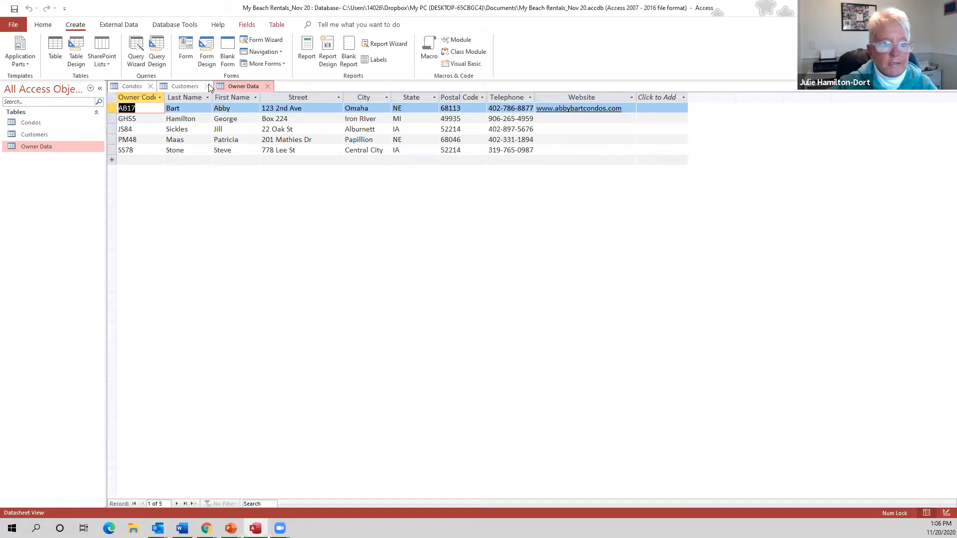
pyautogui.click(135, 88)
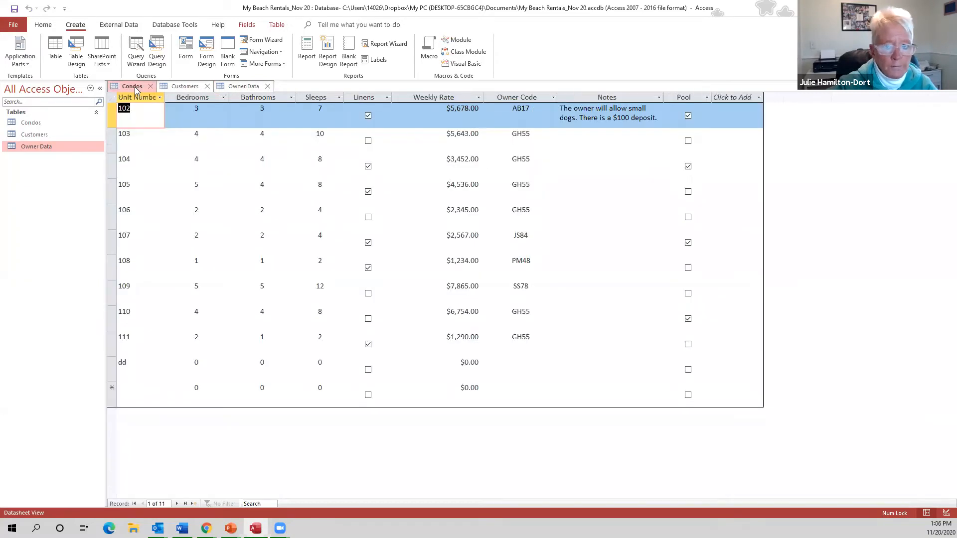
pyautogui.click(192, 88)
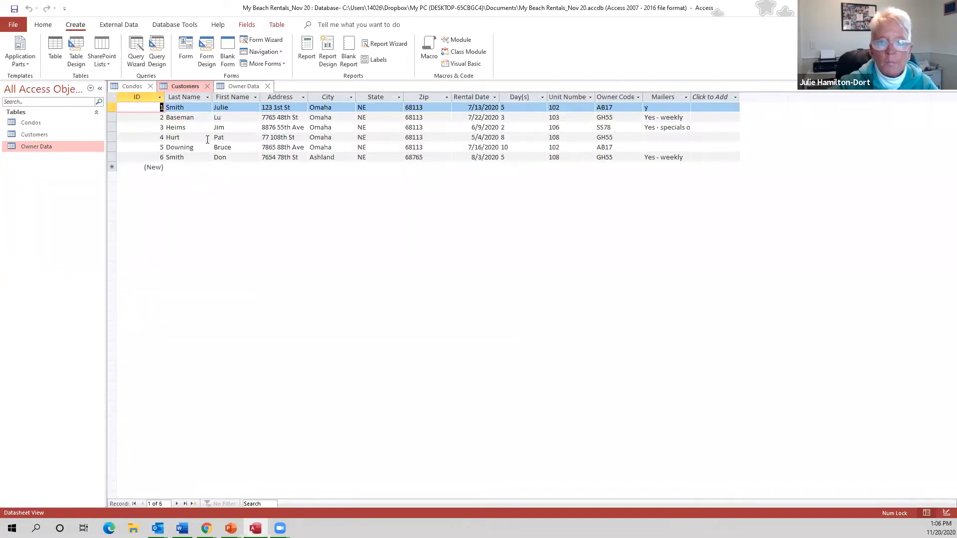
pyautogui.click(236, 87)
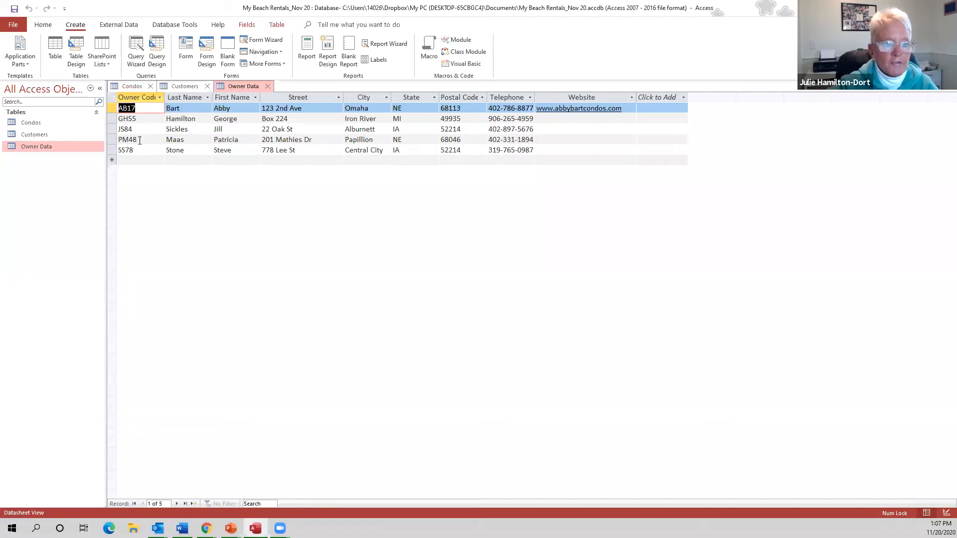
pyautogui.click(191, 86)
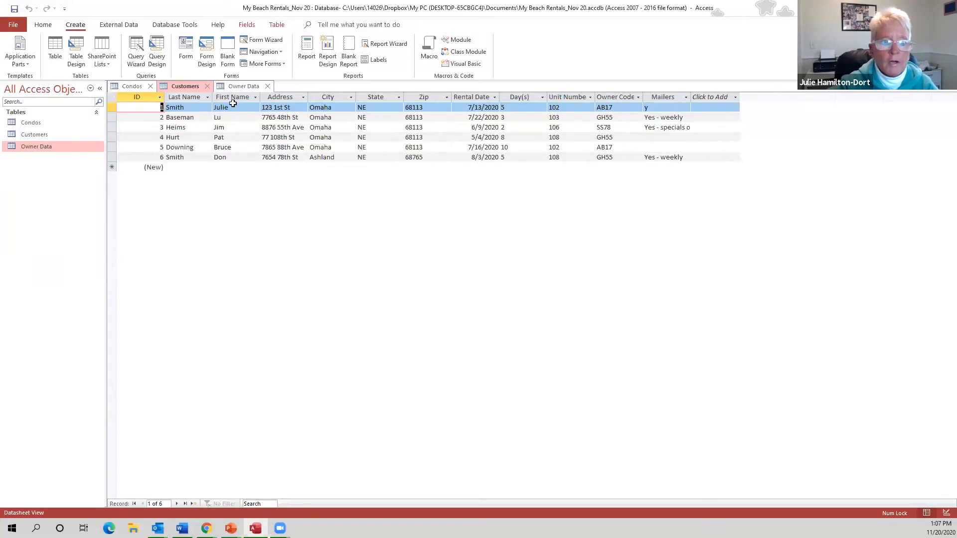
pyautogui.click(131, 86)
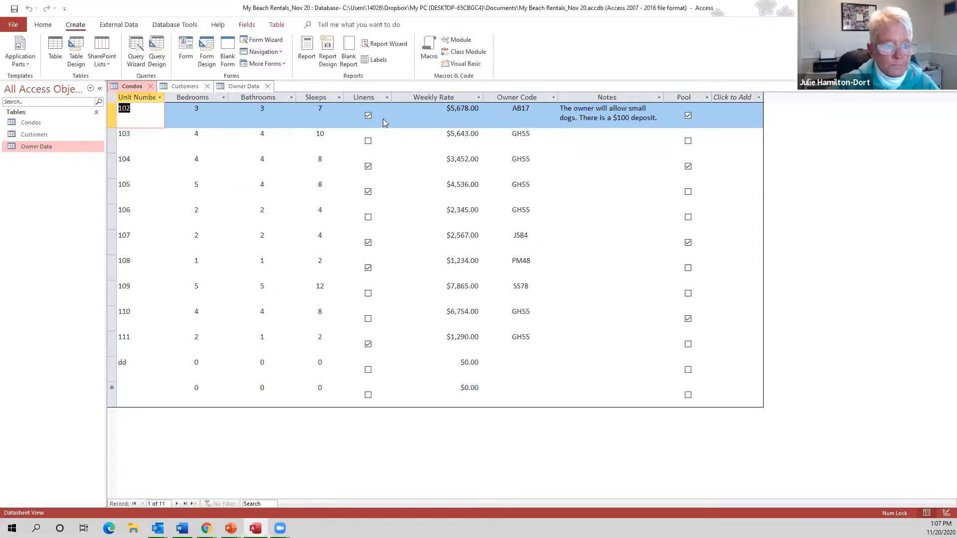
pyautogui.click(37, 123)
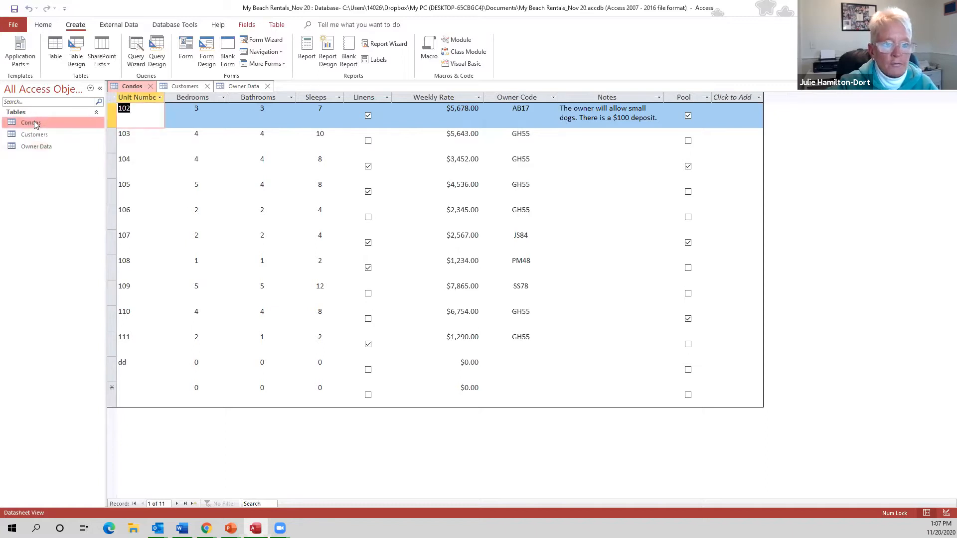
pyautogui.doubleClick(31, 124)
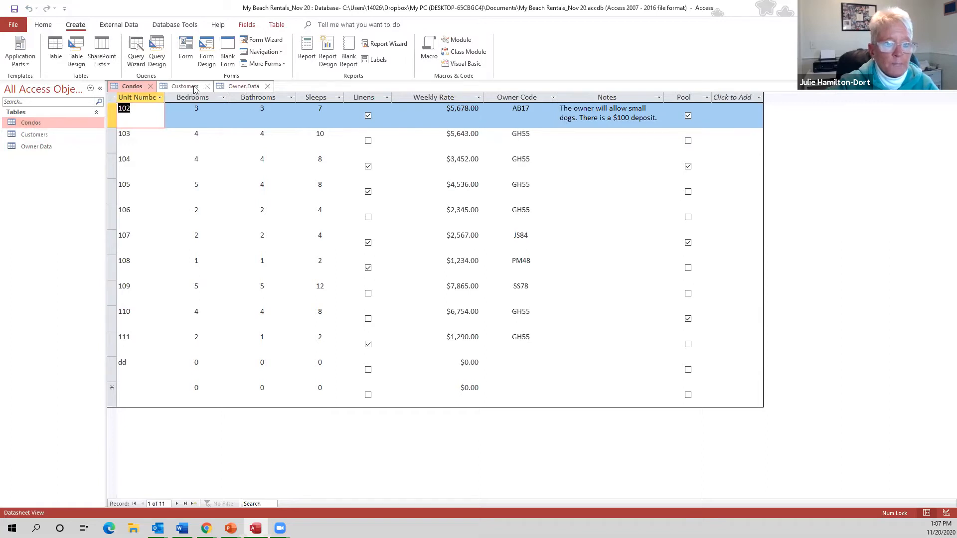
# Close the Condos and Customers tables, keeping only the Owner Data table open
pyautogui.click(150, 85)
pyautogui.click(155, 87)
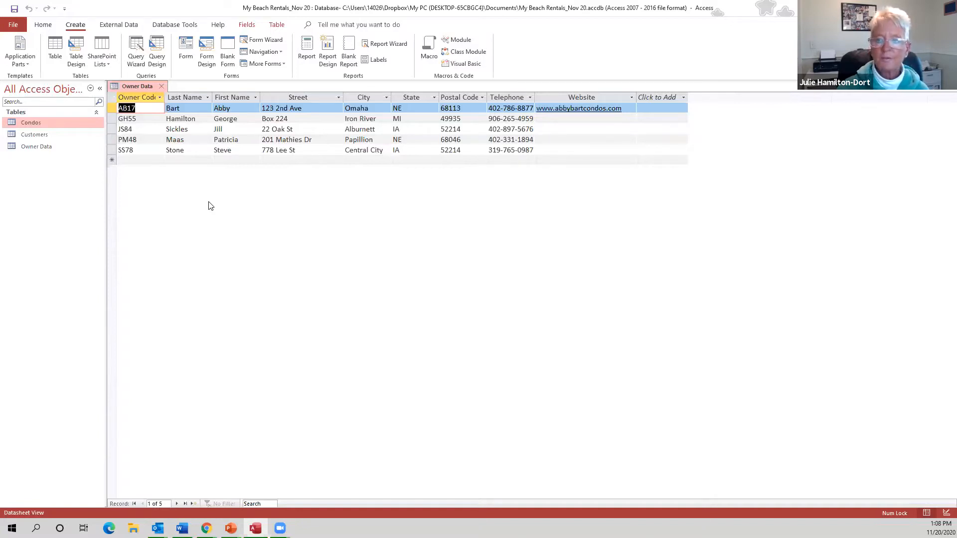
# Examine the owner code of each record in the Owner Data table
pyautogui.click(147, 120)
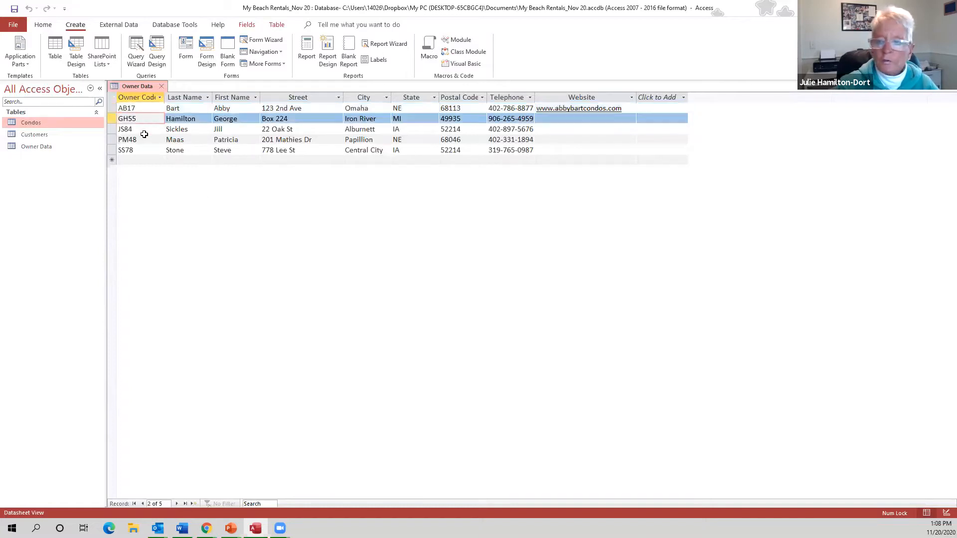
pyautogui.click(145, 139)
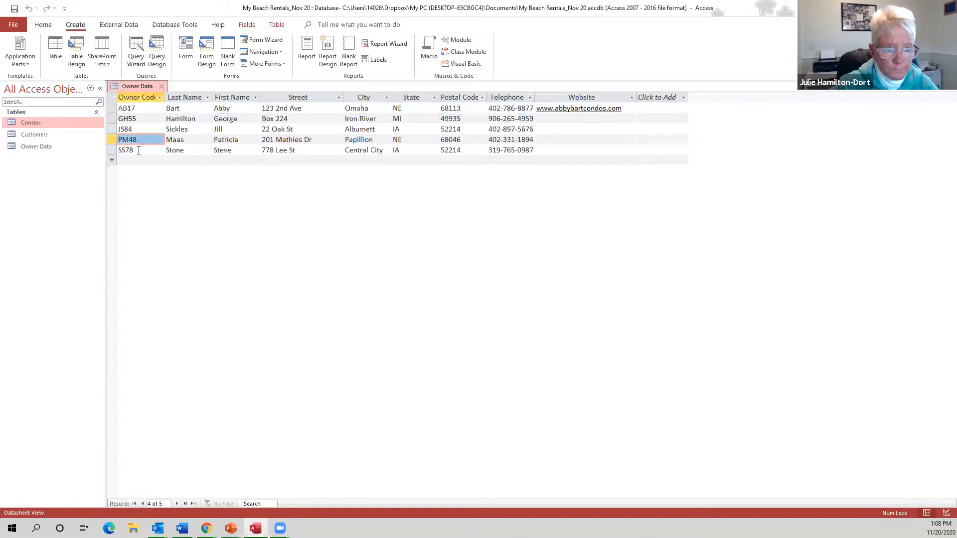
pyautogui.click(140, 150)
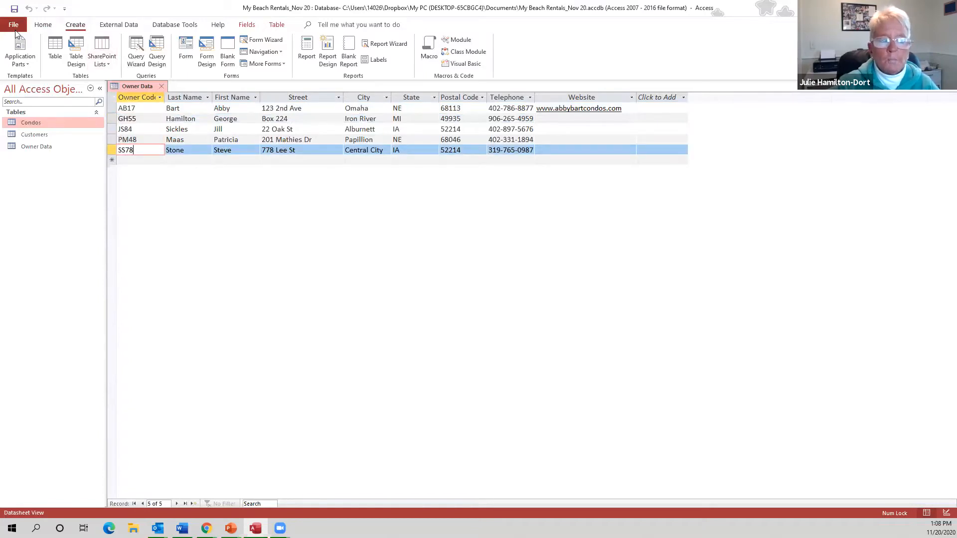
pyautogui.click(50, 27)
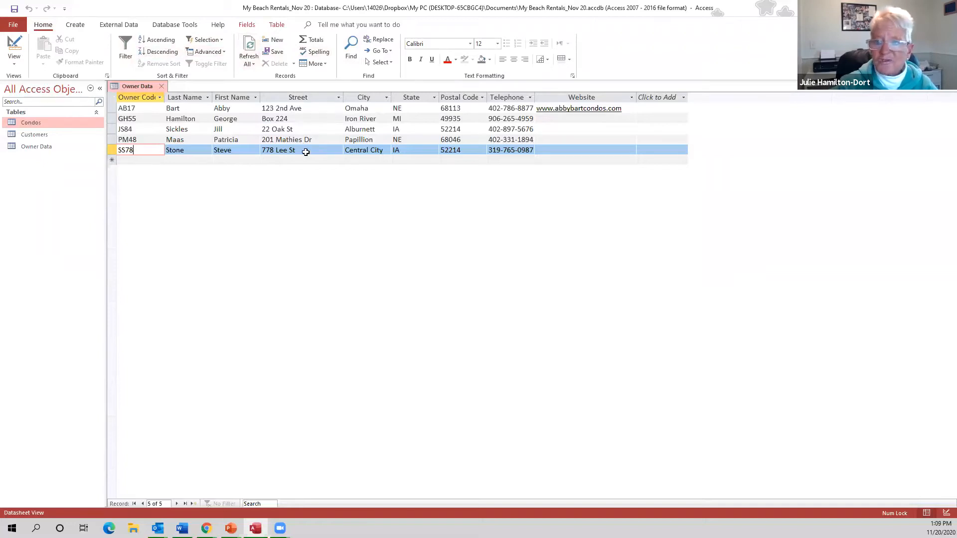
pyautogui.click(150, 109)
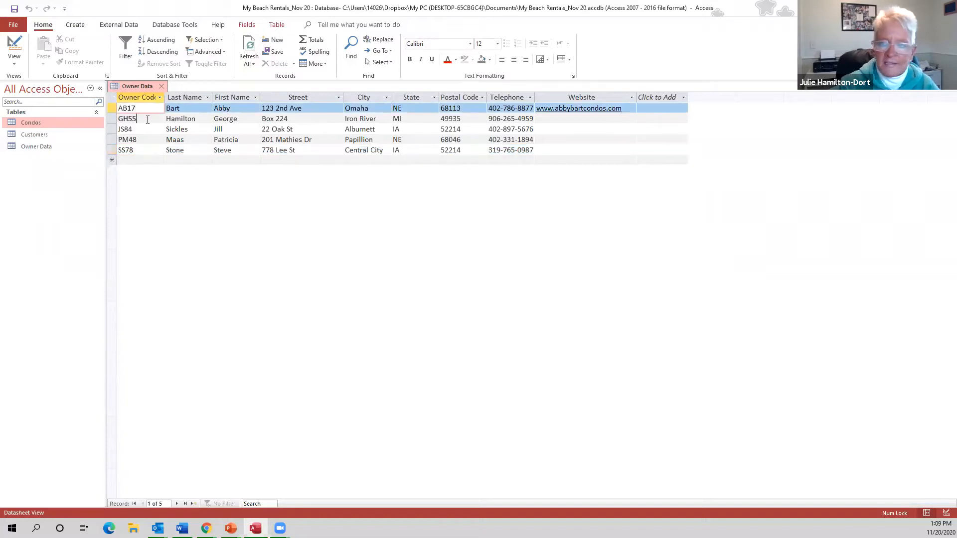
pyautogui.click(147, 119)
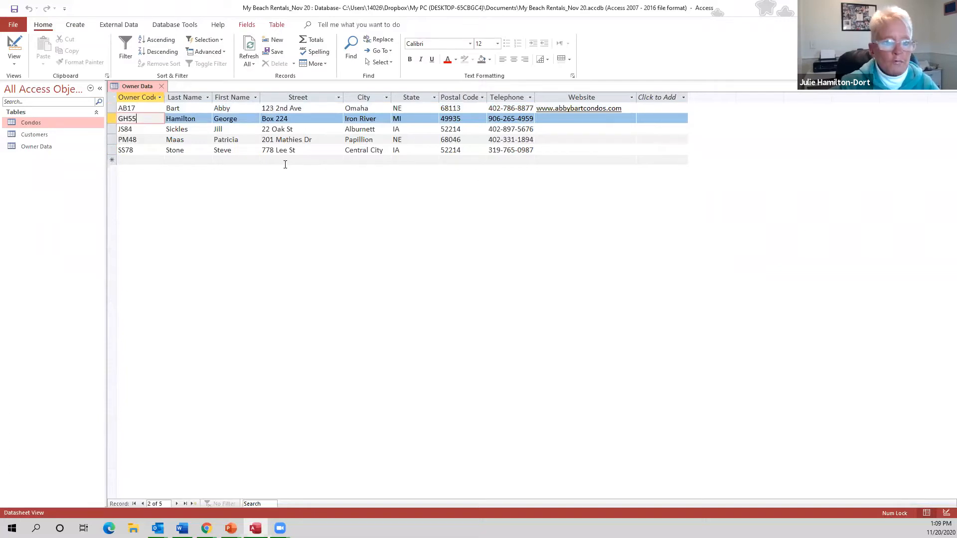
pyautogui.click(153, 129)
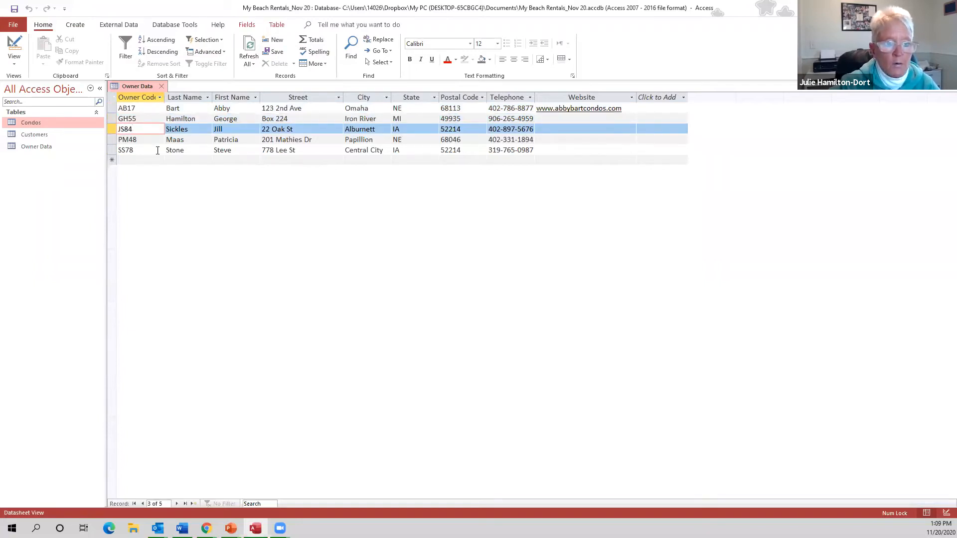
pyautogui.click(158, 151)
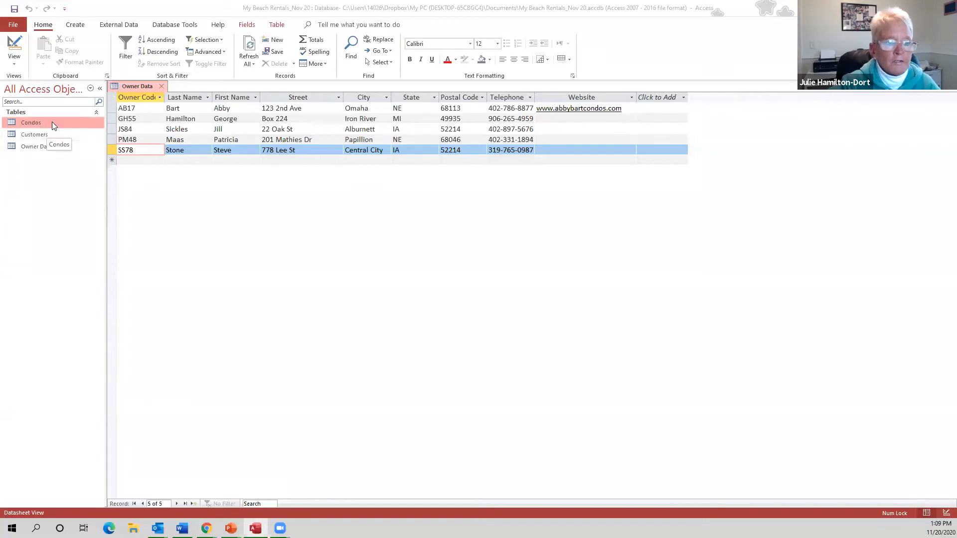
# Switch the Owner Data table to Design View
pyautogui.click(29, 122)
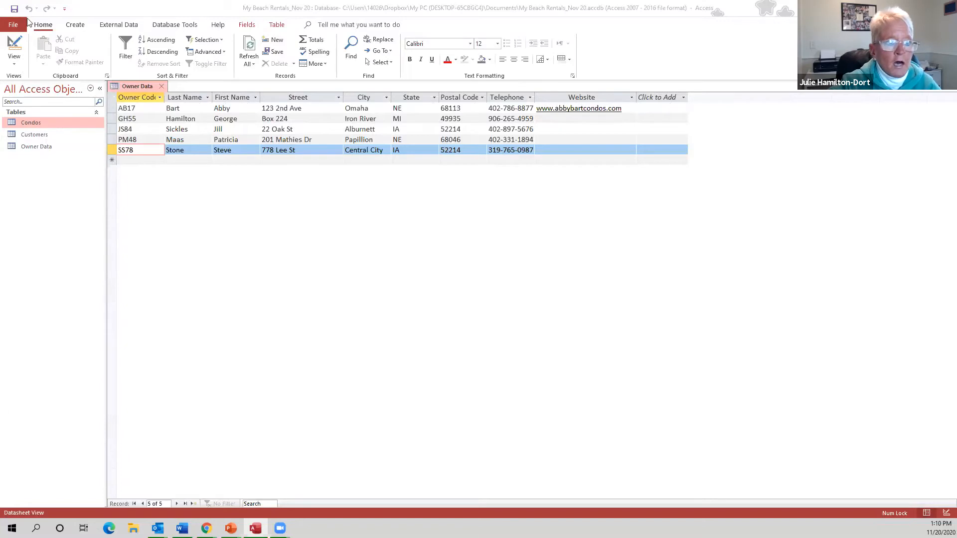
pyautogui.click(15, 64)
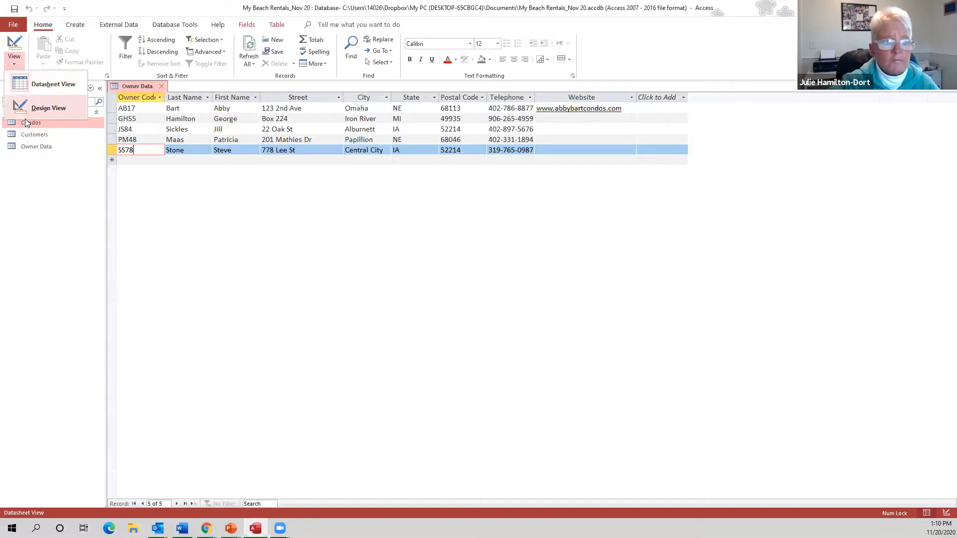
pyautogui.click(22, 90)
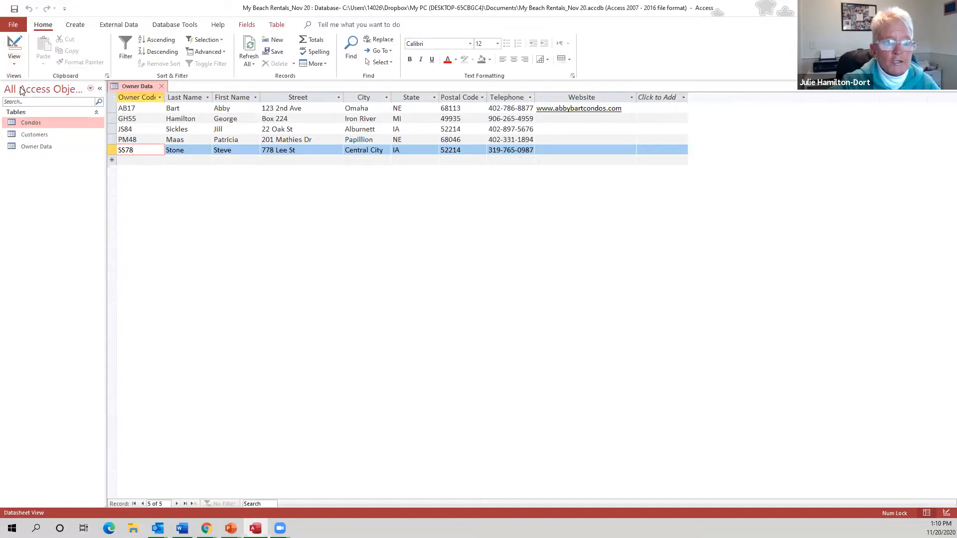
pyautogui.click(15, 60)
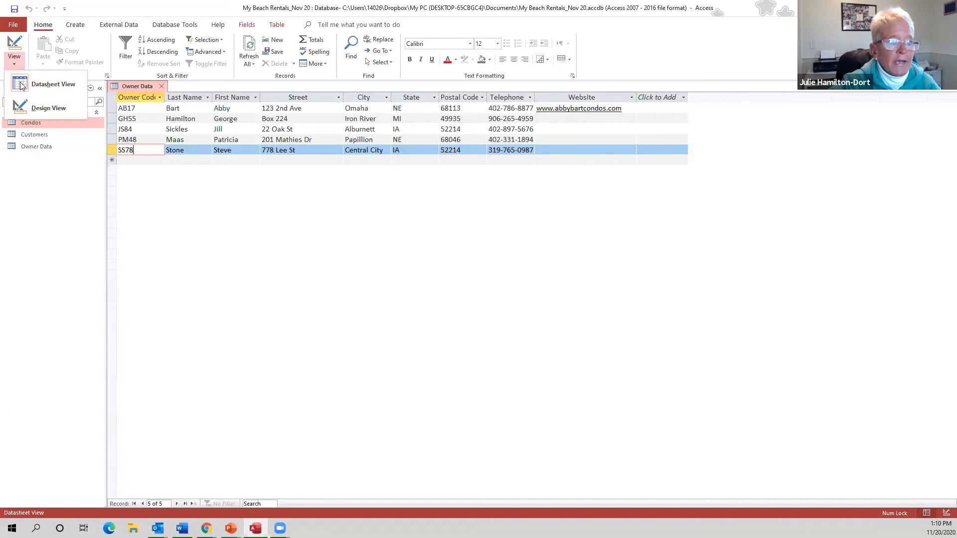
pyautogui.click(21, 105)
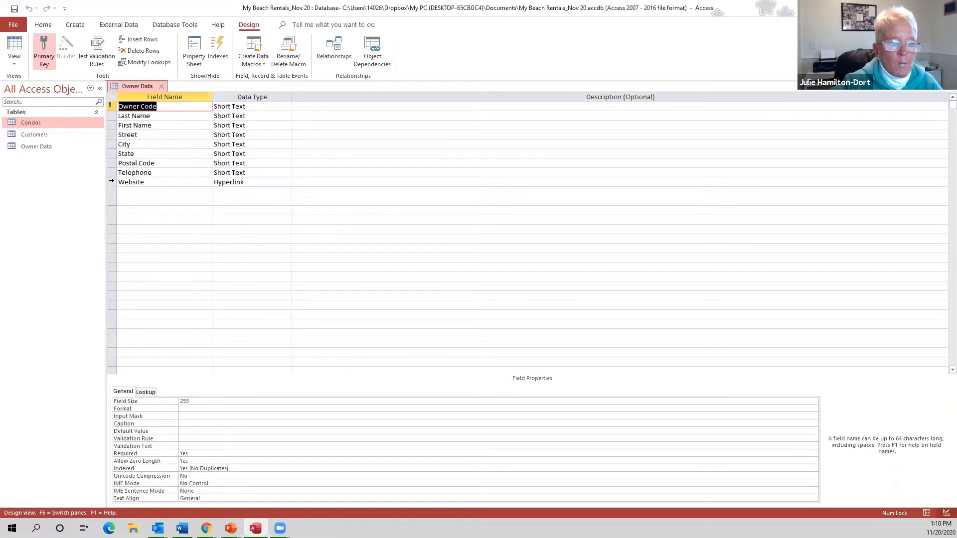
# Insert a blank field row directly above the Website field in the Owner Data table design
pyautogui.click(112, 181)
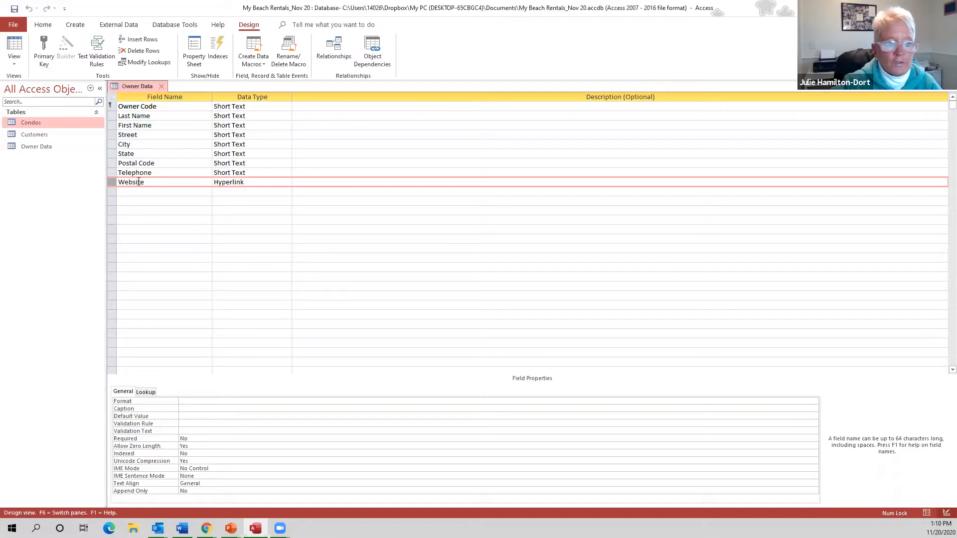
pyautogui.rightClick(112, 184)
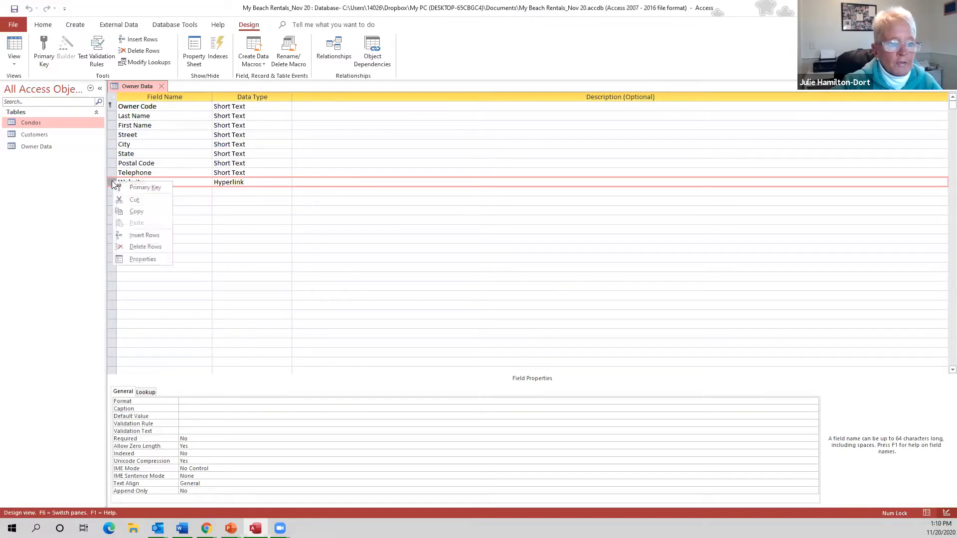
pyautogui.click(138, 239)
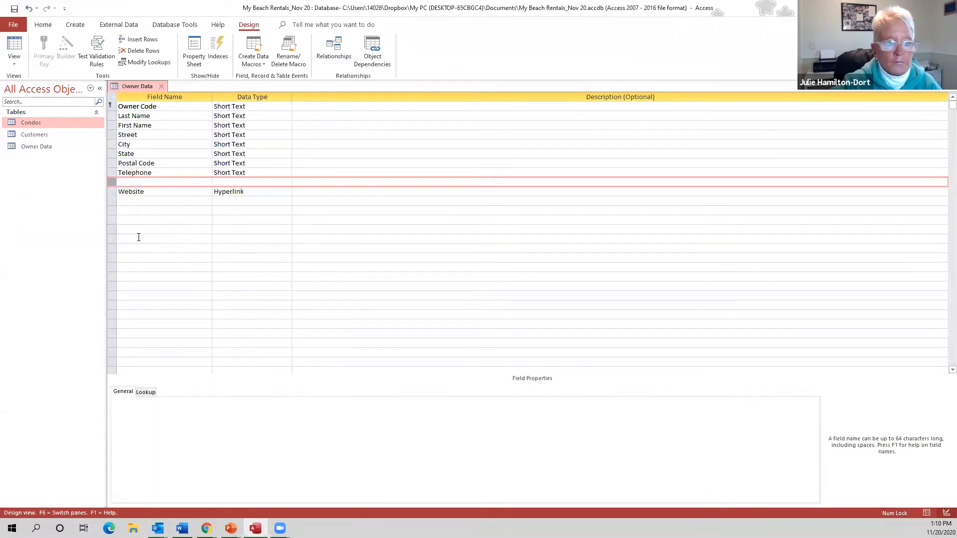
# Rename the Telephone field as Cell Phone
pyautogui.click(120, 172)
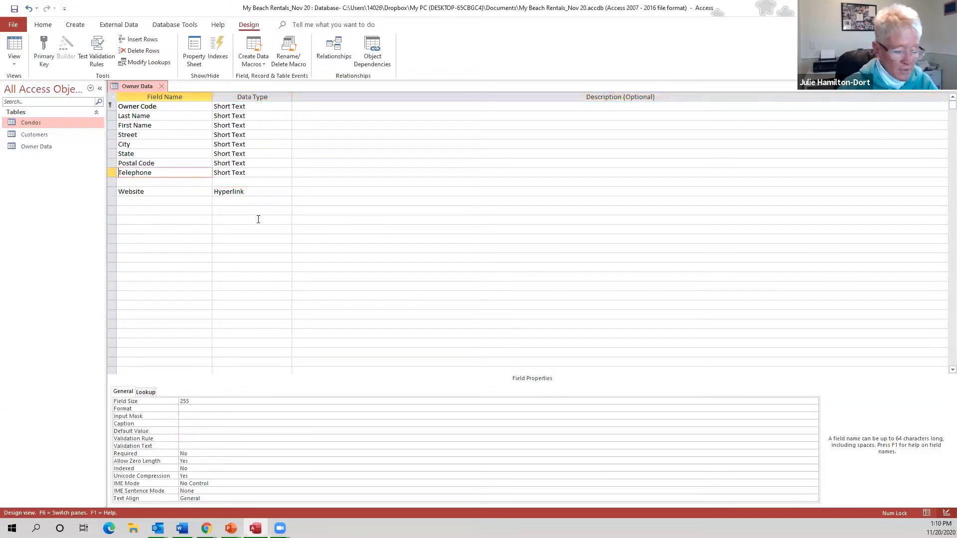
pyautogui.write('Cell')
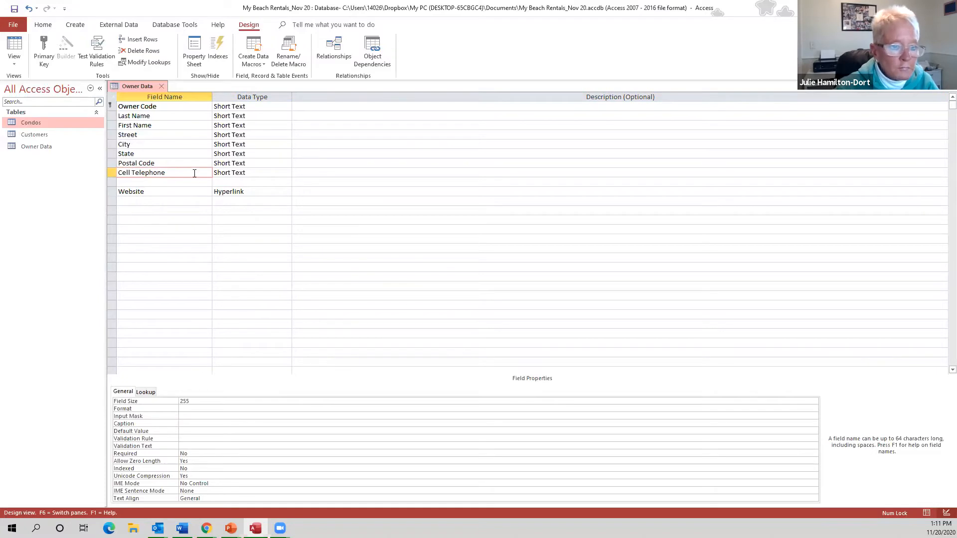
pyautogui.press('BackSpace')
pyautogui.press('BackSpace')
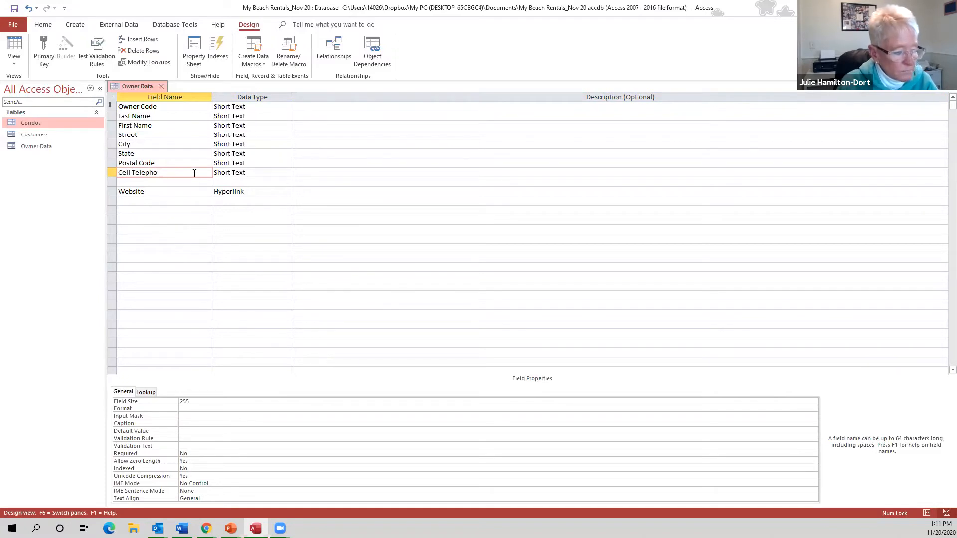
pyautogui.press('BackSpace')
pyautogui.press('BackSpace')
pyautogui.press('BackSpace')
pyautogui.press('BackSpace')
pyautogui.press('BackSpace')
pyautogui.press('BackSpace')
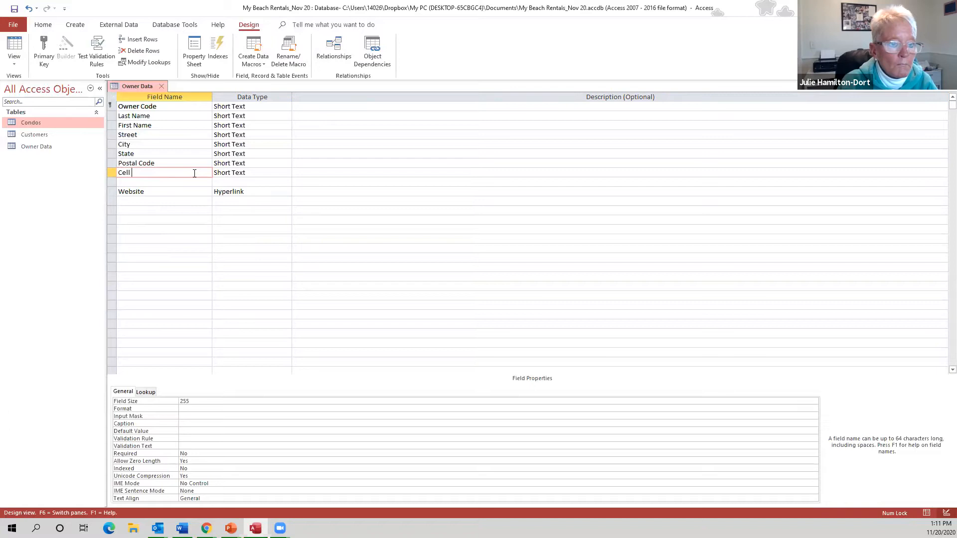
pyautogui.write('Phone')
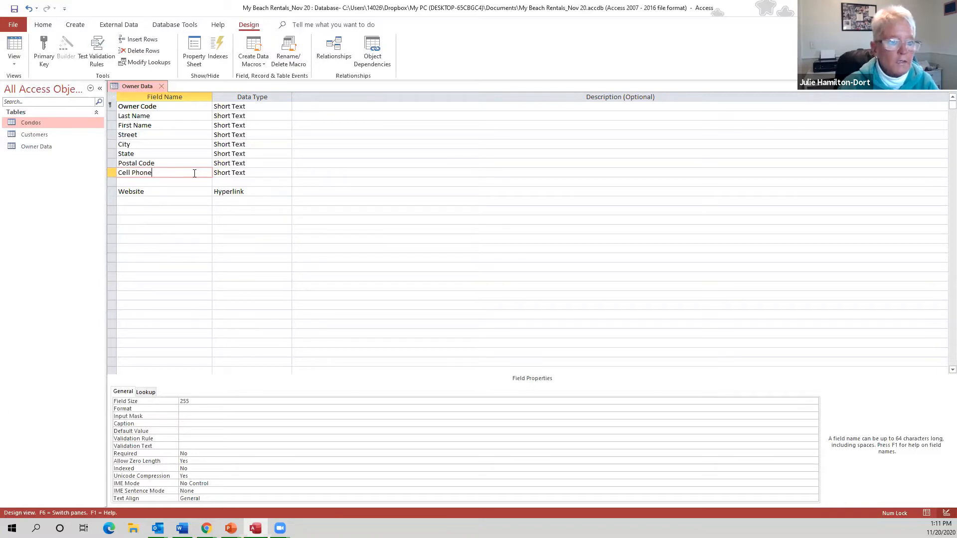
# Add a Business Phone field with the Short Text data type in the blank row above Website
pyautogui.click(177, 182)
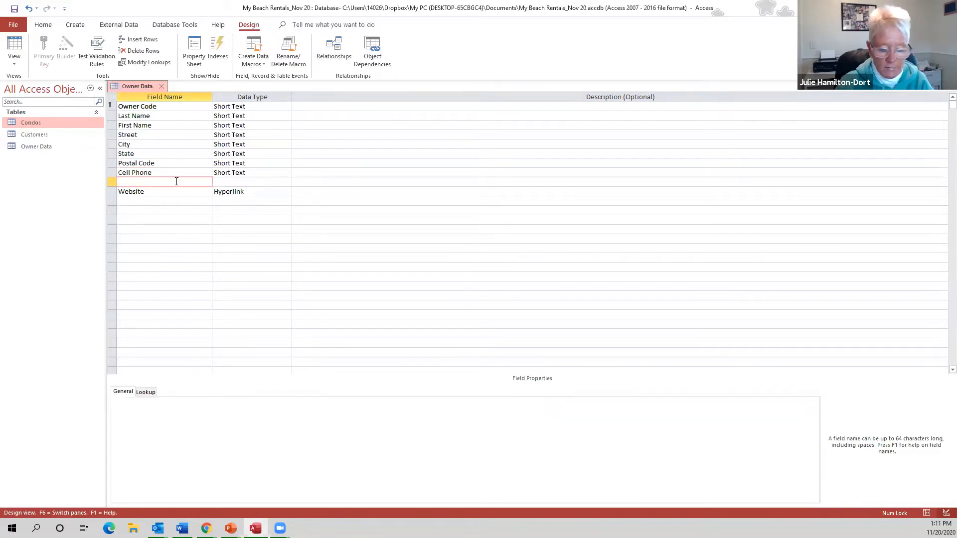
pyautogui.write('Busine')
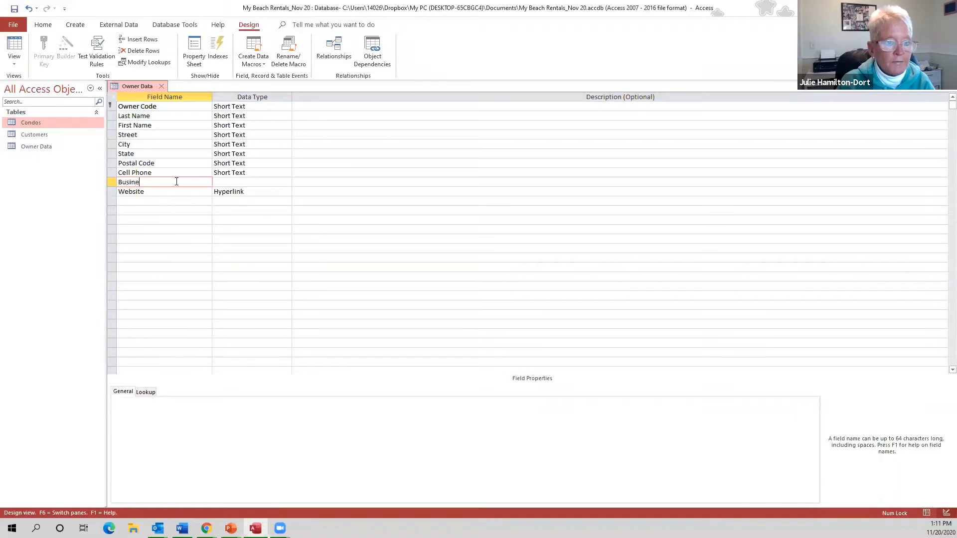
pyautogui.write('ss Phone')
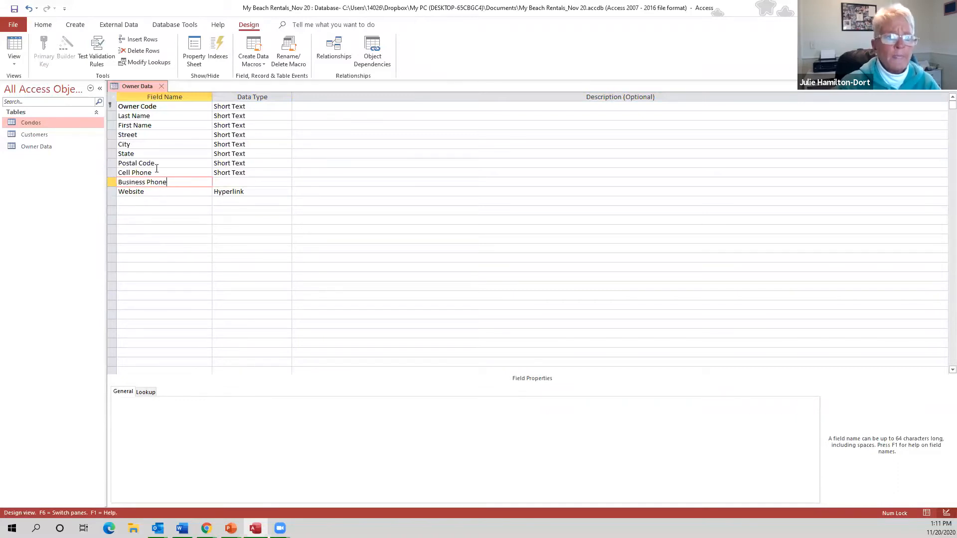
pyautogui.click(248, 181)
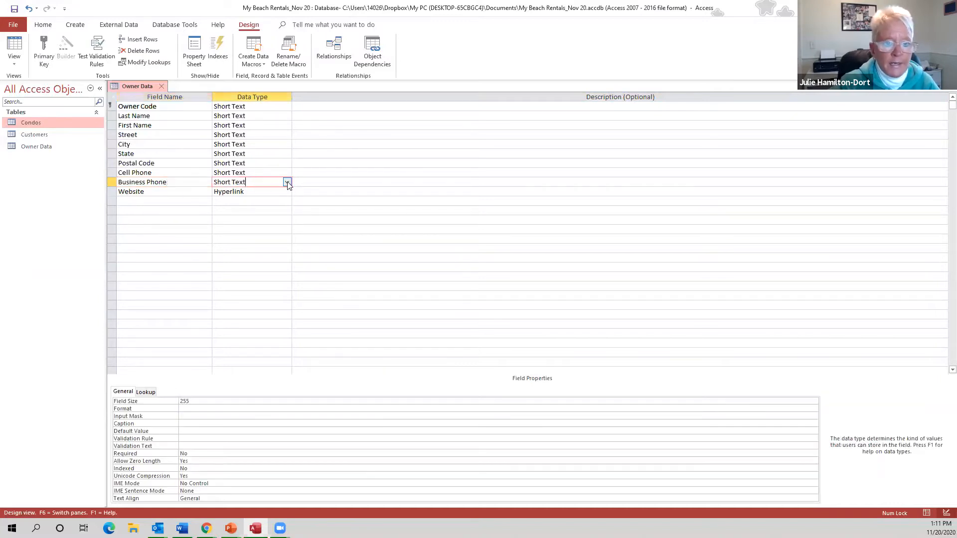
# Examine the available data types for the Business Phone and Website fields in the Owner Data table design
pyautogui.click(288, 182)
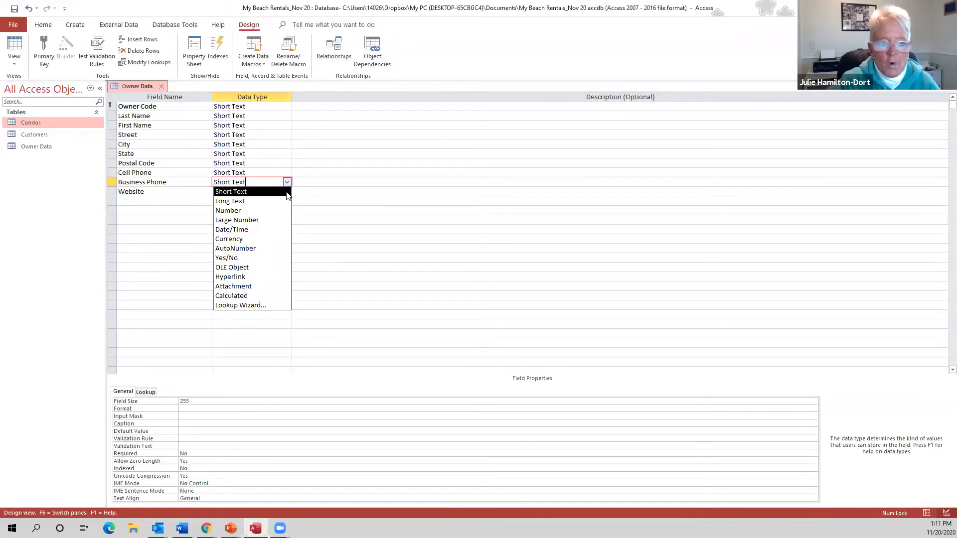
pyautogui.click(134, 193)
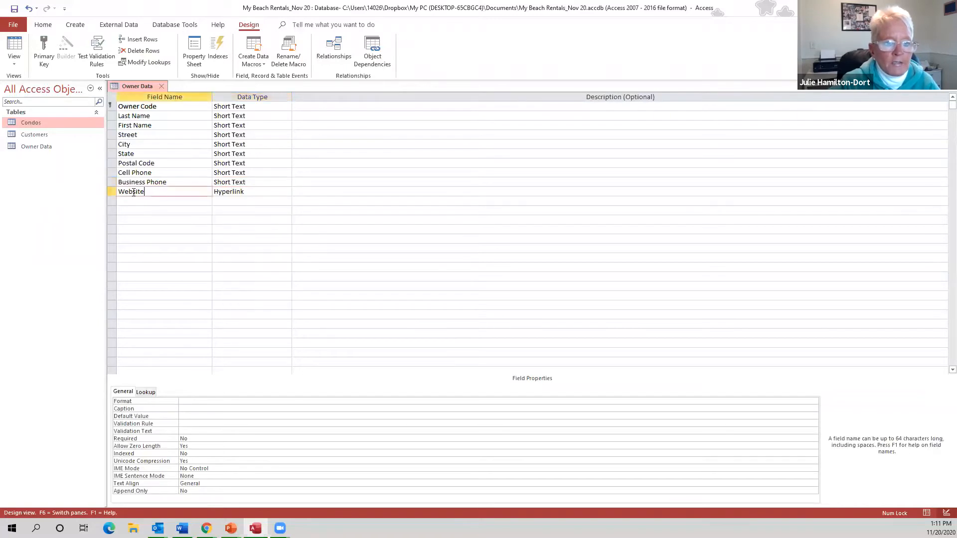
pyautogui.click(279, 192)
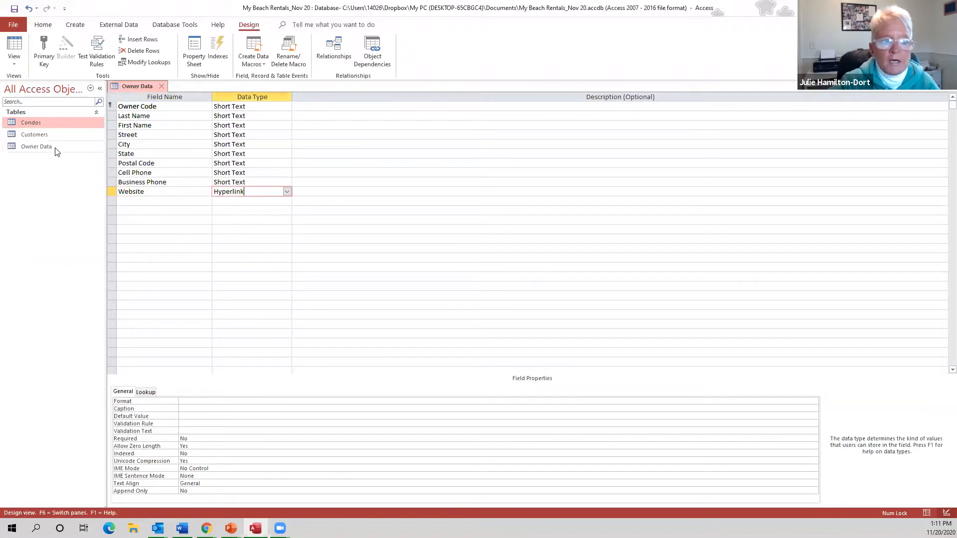
pyautogui.click(287, 192)
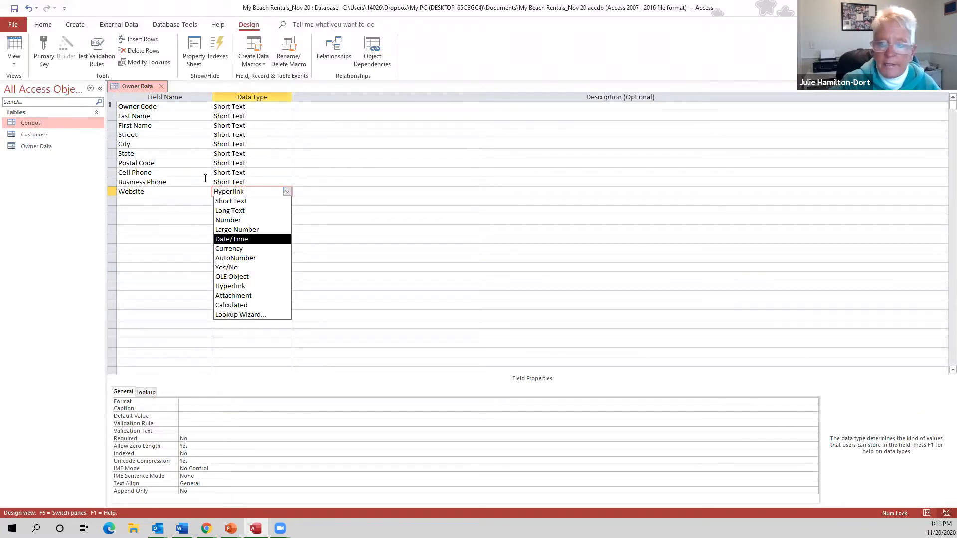
pyautogui.press('Escape')
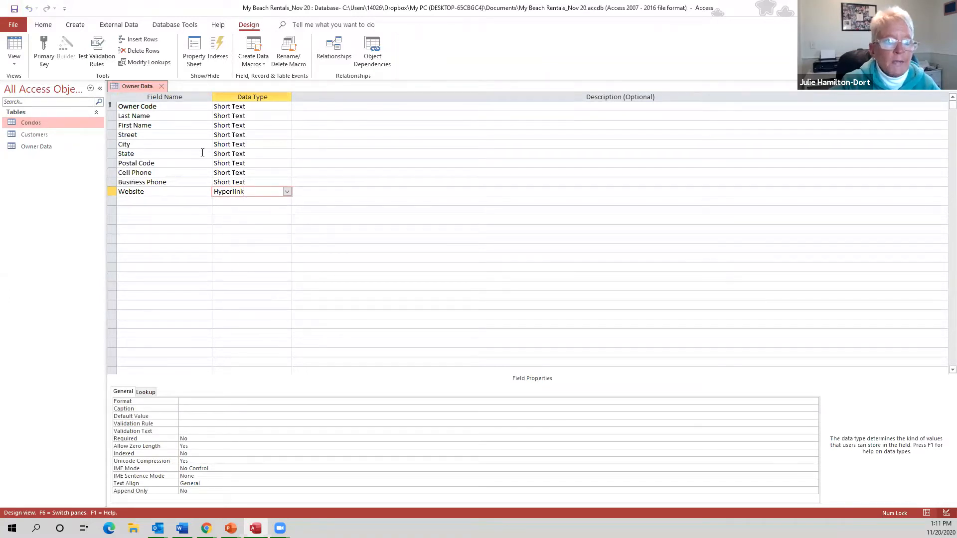
# Switch the Owner Data table to Datasheet View
pyautogui.click(14, 64)
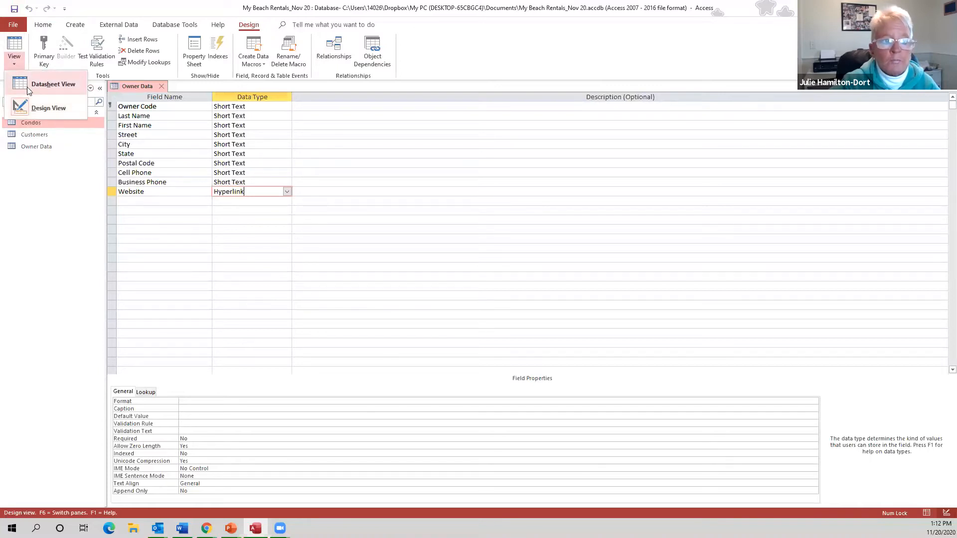
pyautogui.click(28, 113)
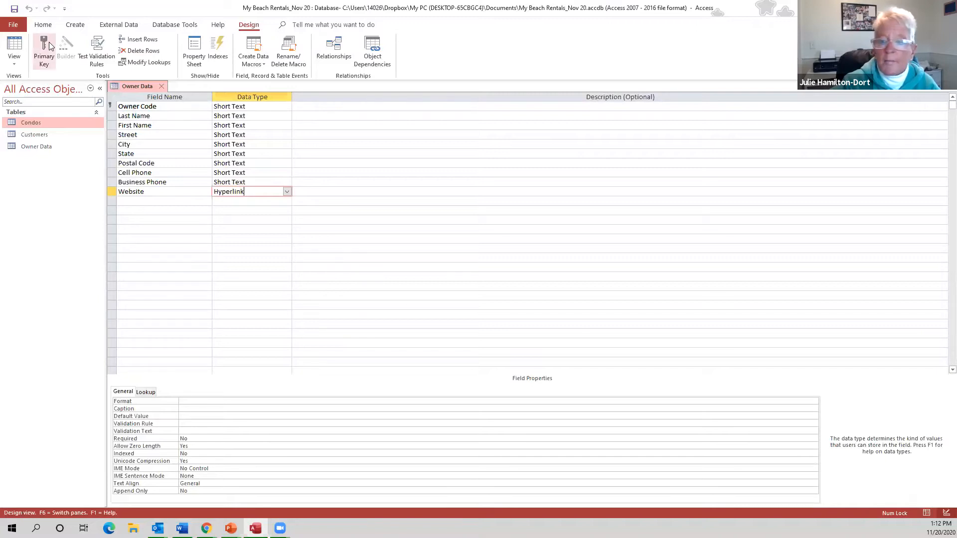
pyautogui.click(15, 66)
pyautogui.click(24, 83)
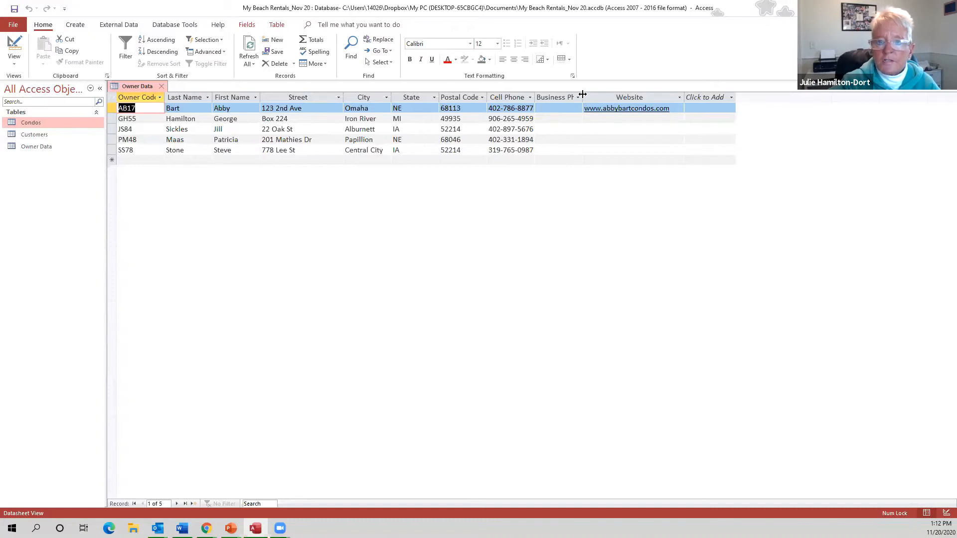
# Widen the Business Phone column in the Owner Data datasheet so its full heading fits
pyautogui.moveTo(582, 96); pyautogui.dragTo(706, 97)
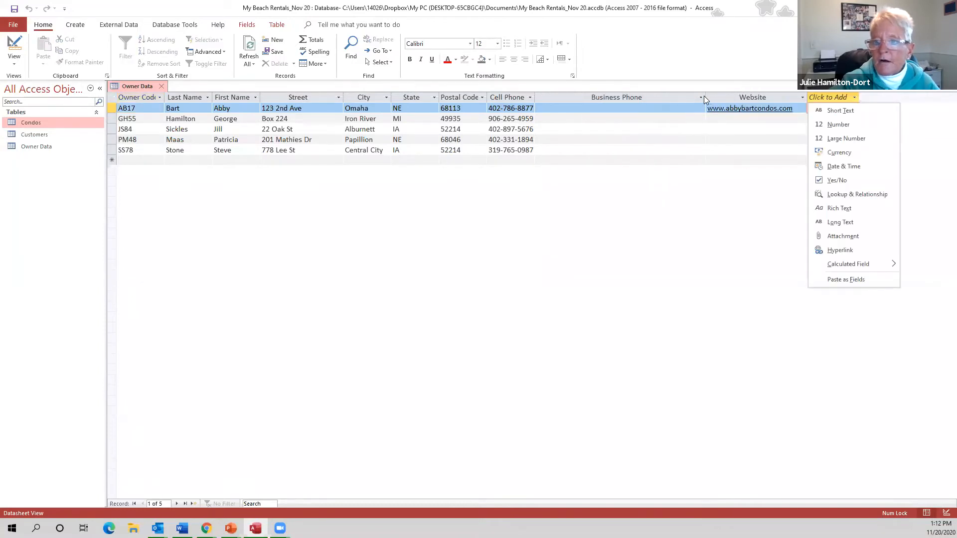
pyautogui.click(704, 98)
pyautogui.moveTo(705, 97); pyautogui.dragTo(623, 97)
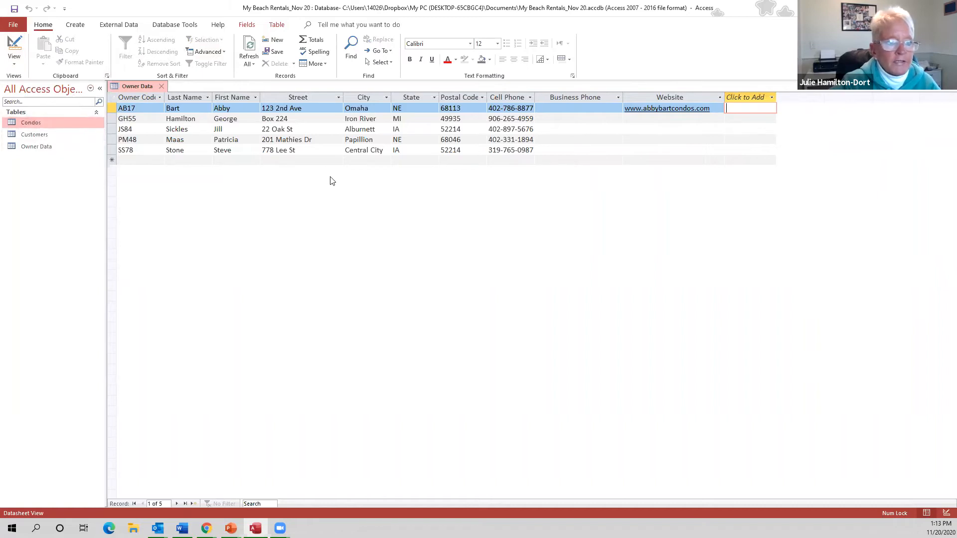
# Switch to the Access Basics presentation in PowerPoint, check the Queries item on the Agenda slide, and return to the Access database
pyautogui.click(74, 25)
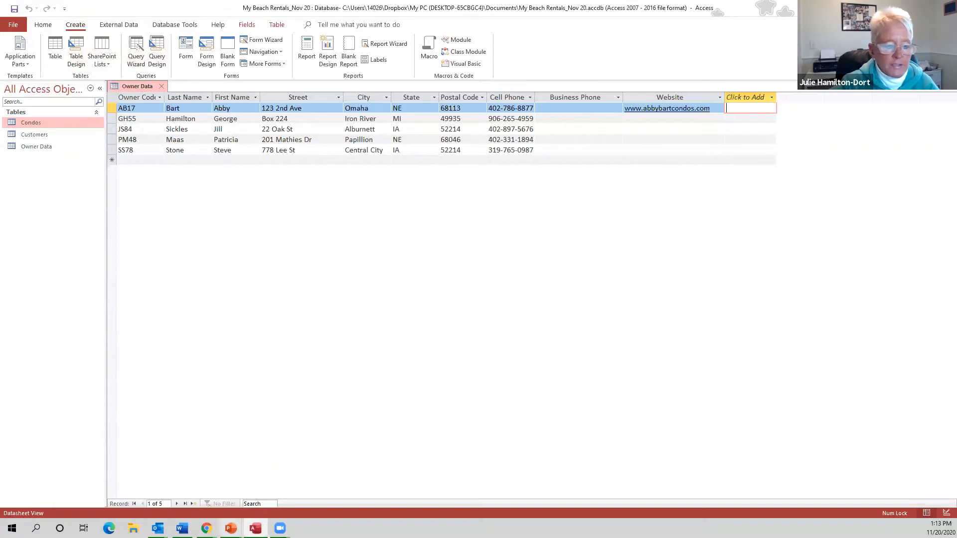
pyautogui.moveTo(231, 528)
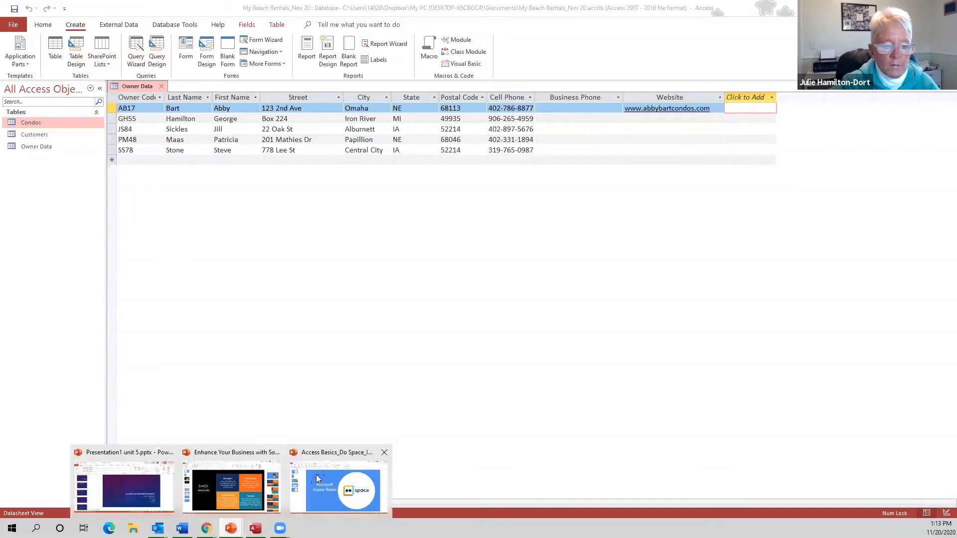
pyautogui.click(349, 481)
pyautogui.click(52, 145)
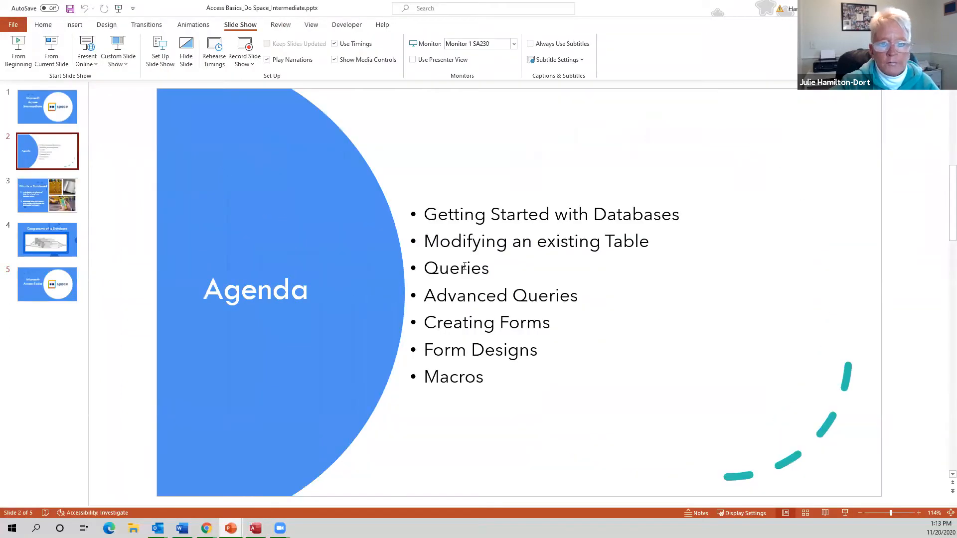
pyautogui.moveTo(438, 268); pyautogui.dragTo(470, 274)
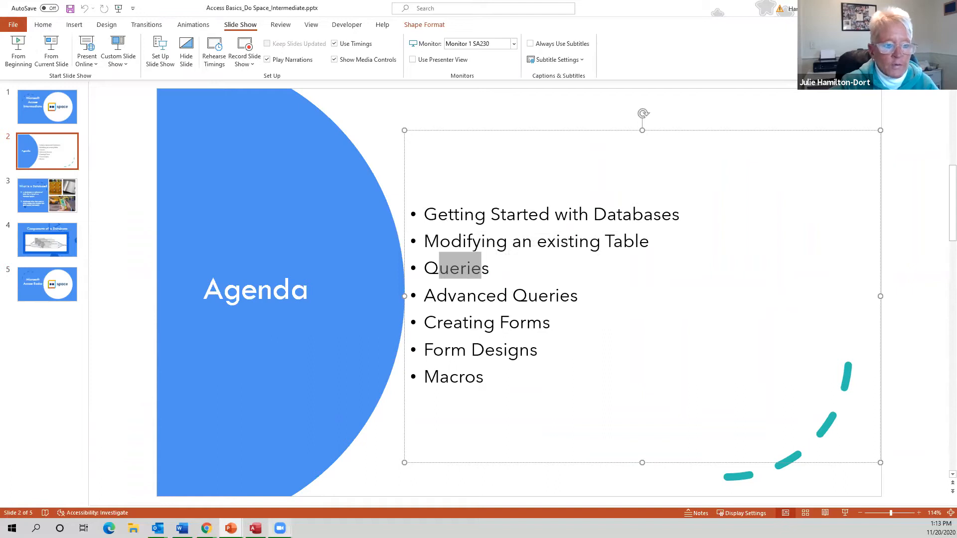
pyautogui.click(257, 473)
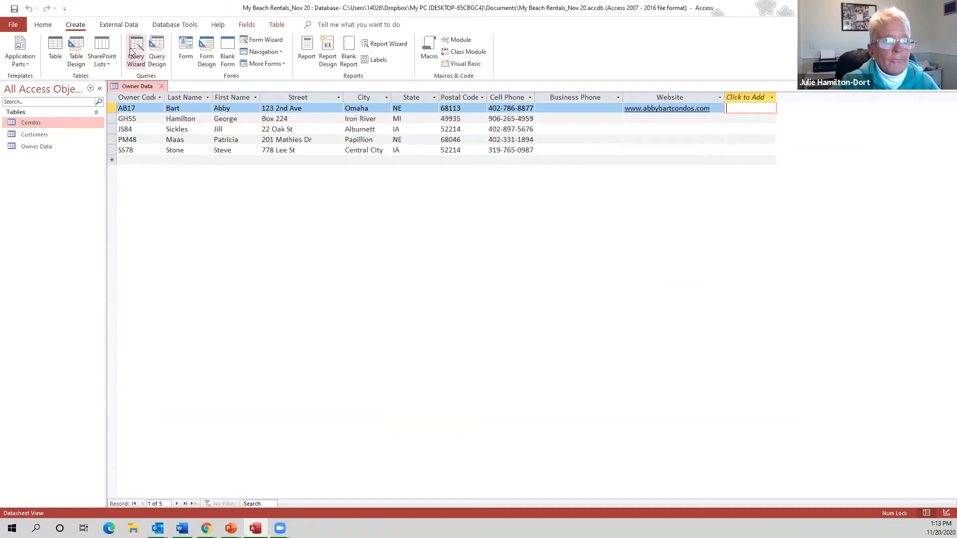
# Create a new query in Query Design and add the Condos table to it
pyautogui.click(156, 46)
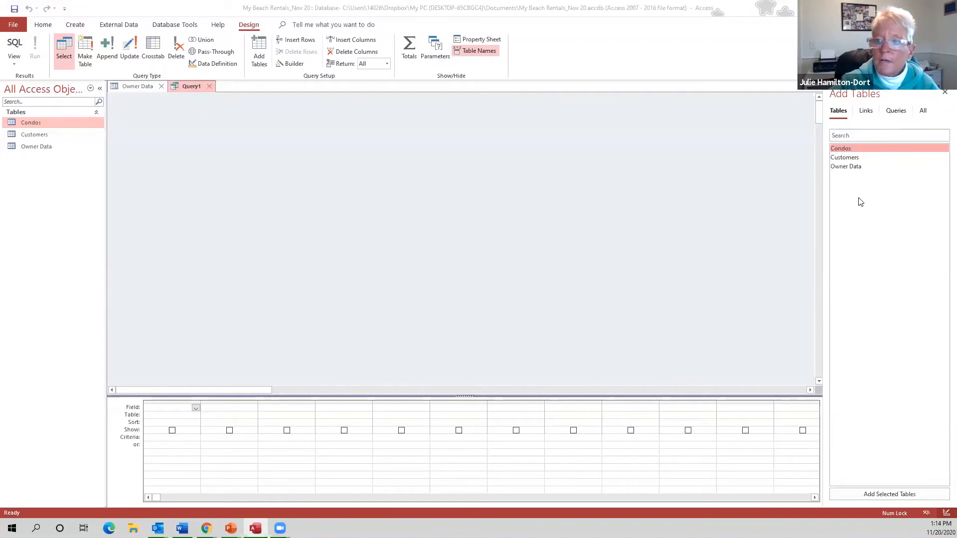
pyautogui.click(846, 151)
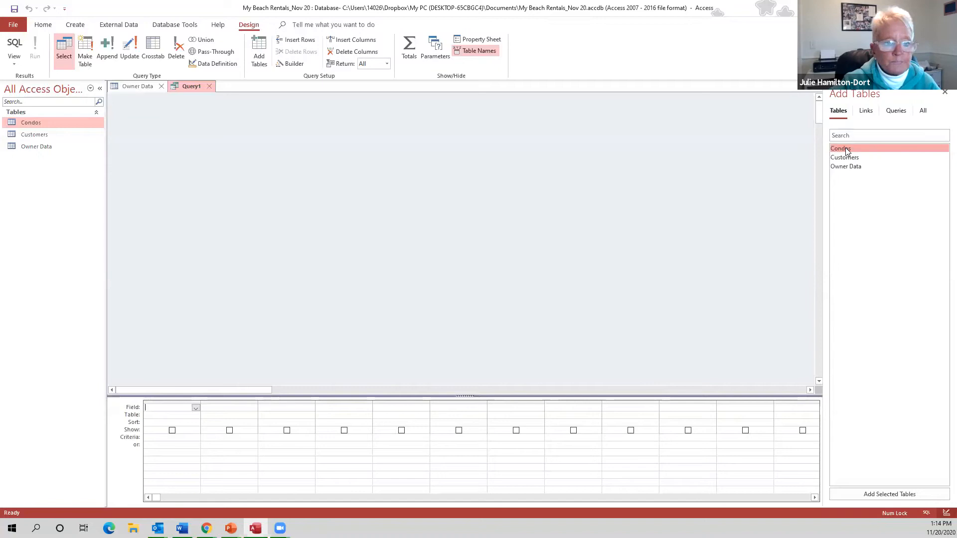
pyautogui.doubleClick(845, 148)
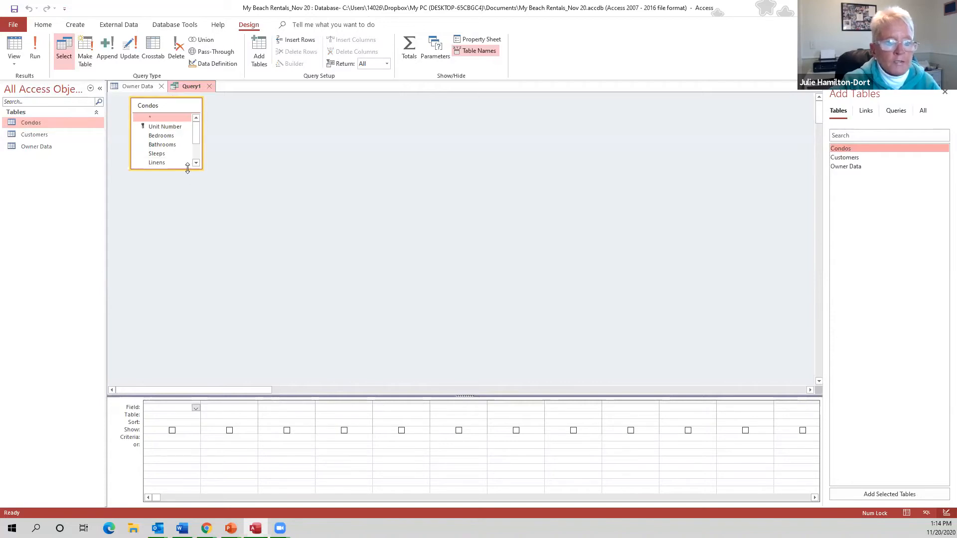
# Resize the Condos field list in the query design to fit all of its fields
pyautogui.moveTo(188, 169); pyautogui.dragTo(185, 143)
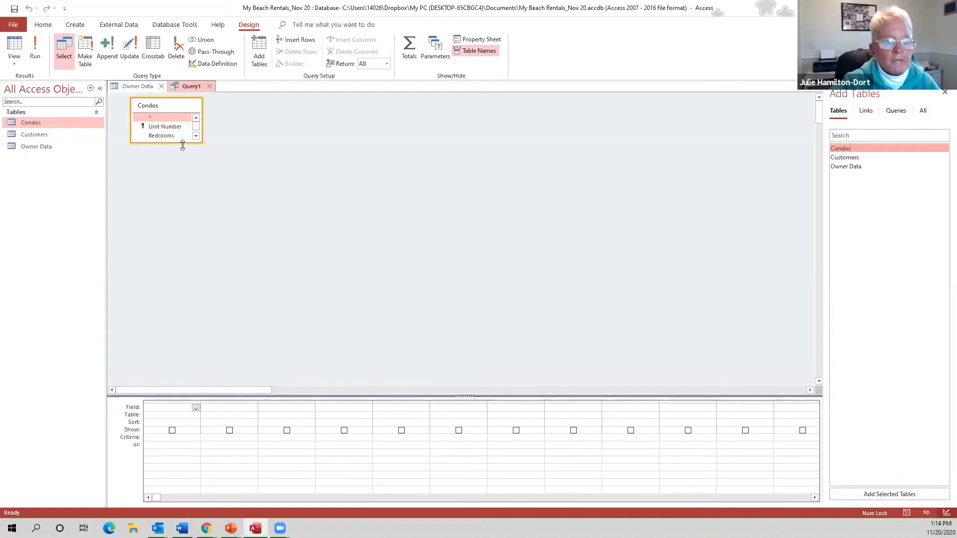
pyautogui.moveTo(182, 145); pyautogui.dragTo(188, 177)
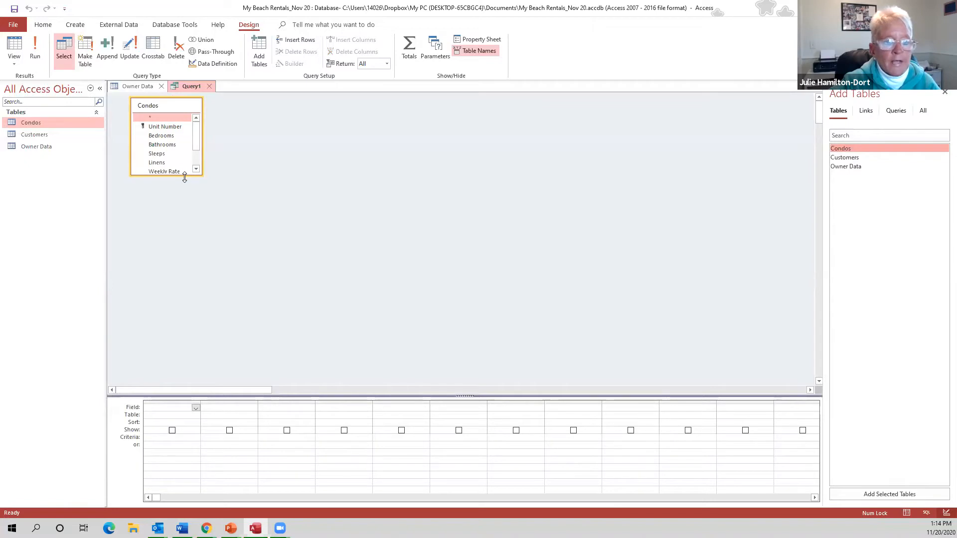
pyautogui.moveTo(184, 178); pyautogui.dragTo(199, 119)
pyautogui.scroll(-2, 198, 135)
pyautogui.click(196, 144)
pyautogui.click(195, 144)
pyautogui.click(195, 143)
pyautogui.click(195, 143)
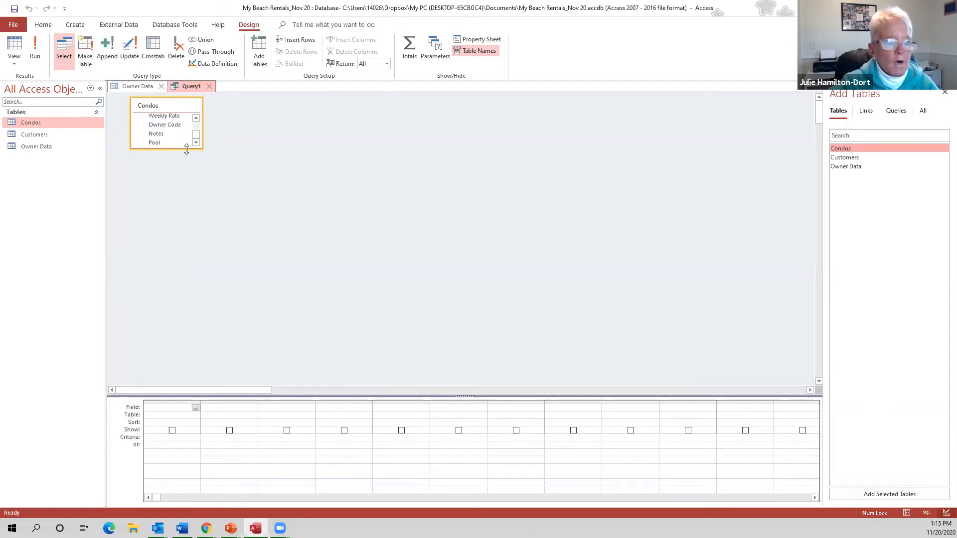
pyautogui.doubleClick(187, 149)
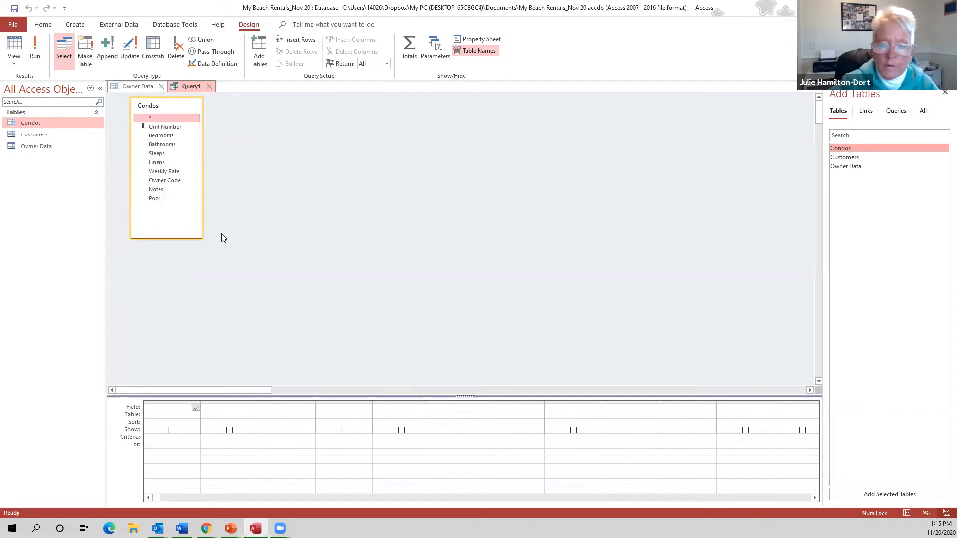
# Add the Unit Number and Pool fields from the Condos table to the first two columns of the query grid
pyautogui.doubleClick(162, 128)
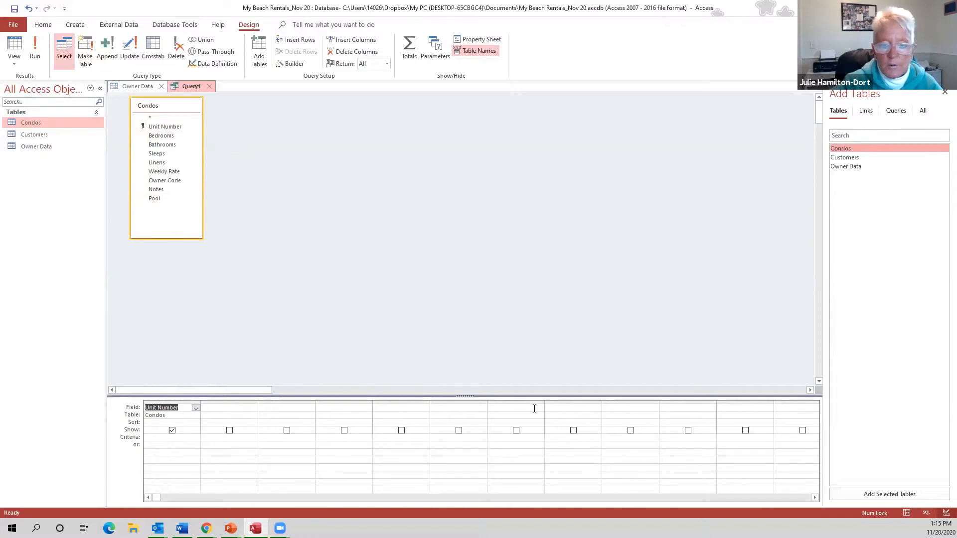
pyautogui.click(241, 406)
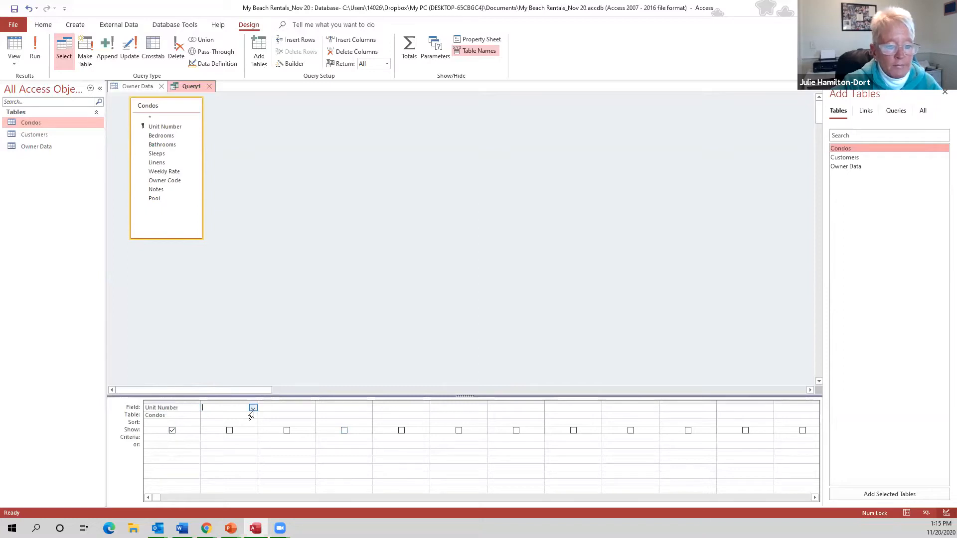
pyautogui.click(254, 407)
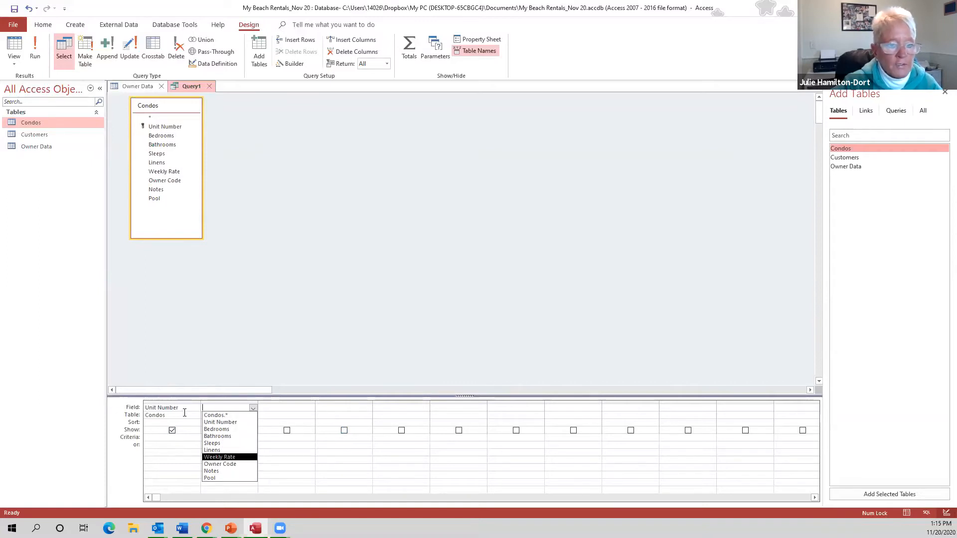
pyautogui.click(228, 479)
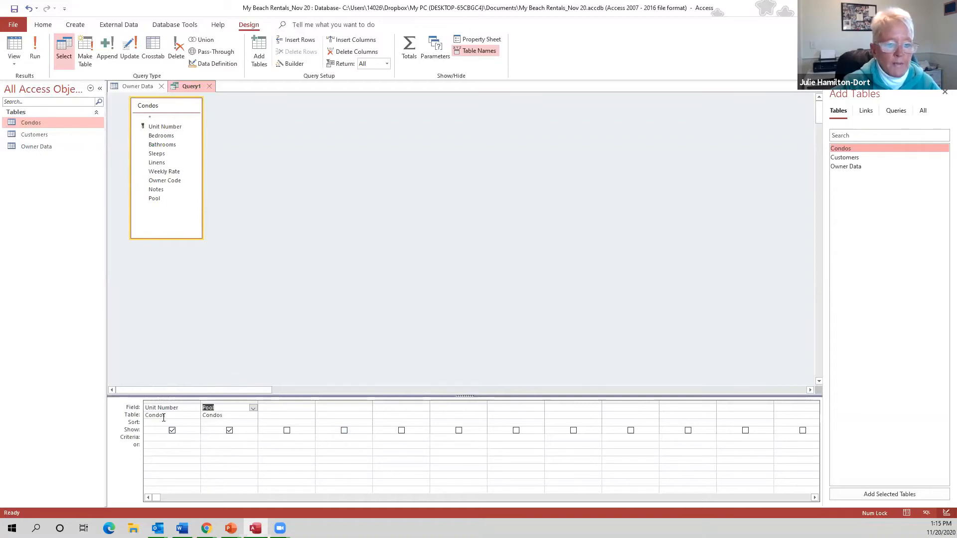
# Examine the source table choices for the Pool and Unit Number columns in the query grid
pyautogui.click(230, 417)
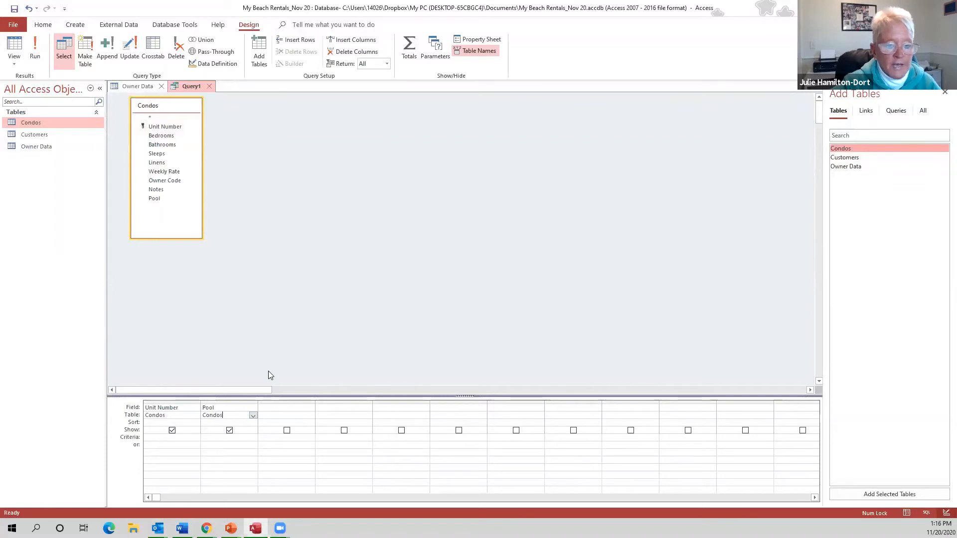
pyautogui.click(197, 416)
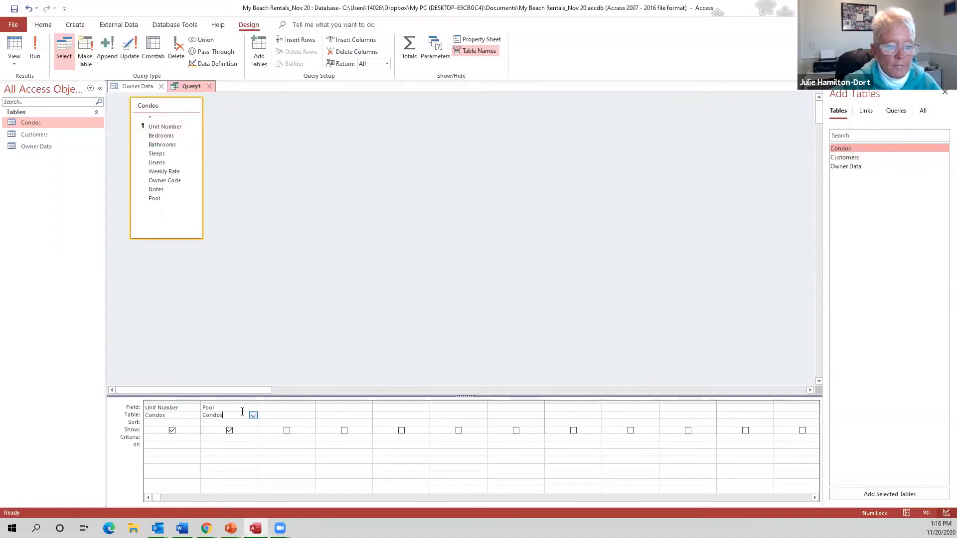
pyautogui.click(196, 416)
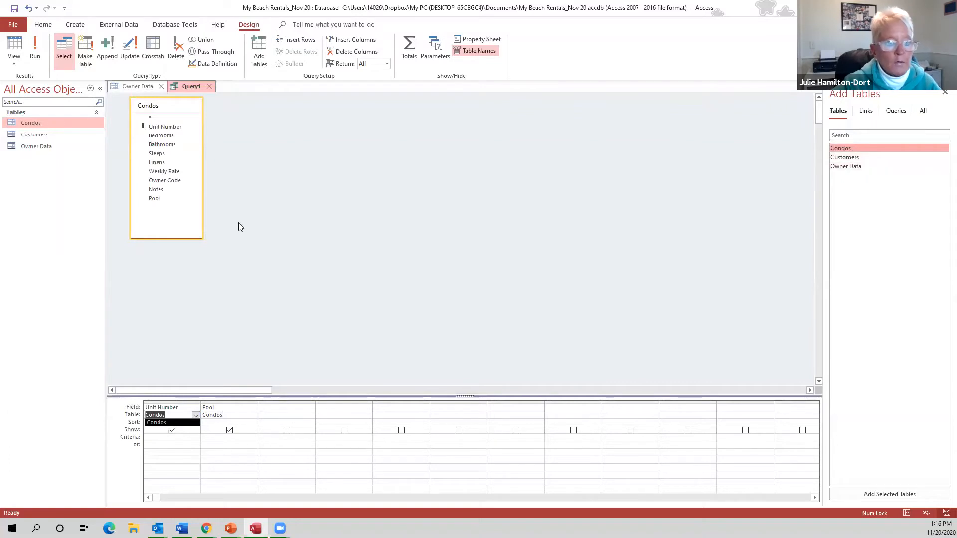
pyautogui.click(236, 305)
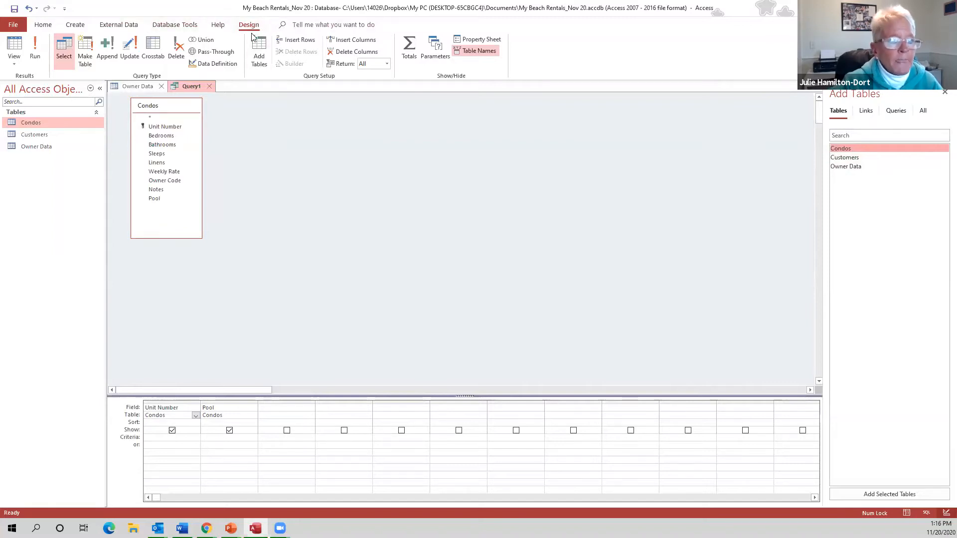
# Run the condo query and save it under the name Condos with Pools
pyautogui.click(35, 45)
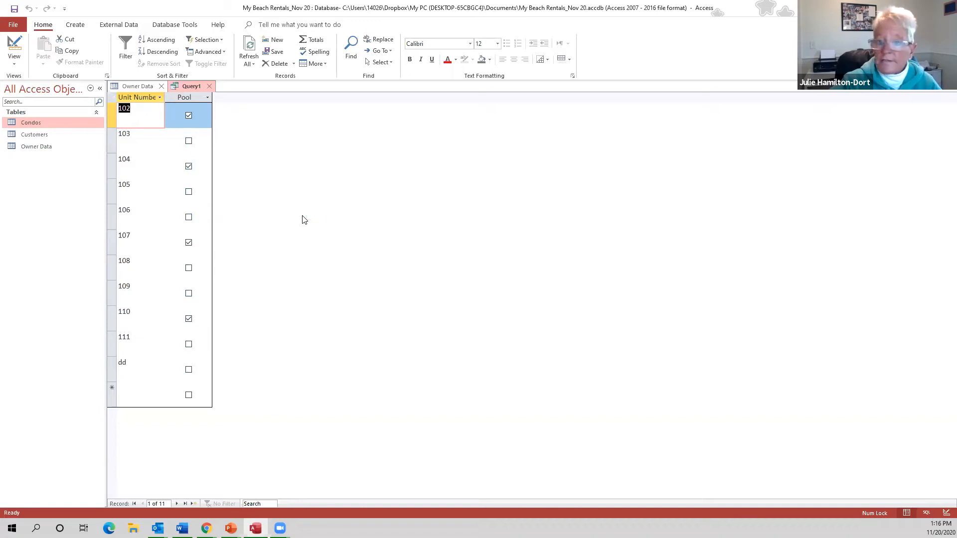
pyautogui.click(14, 9)
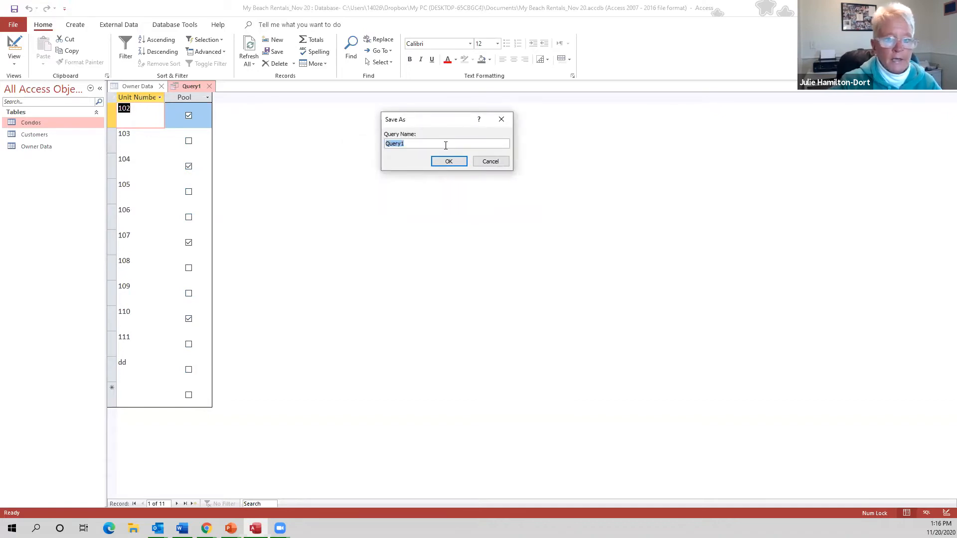
pyautogui.write('Condoe')
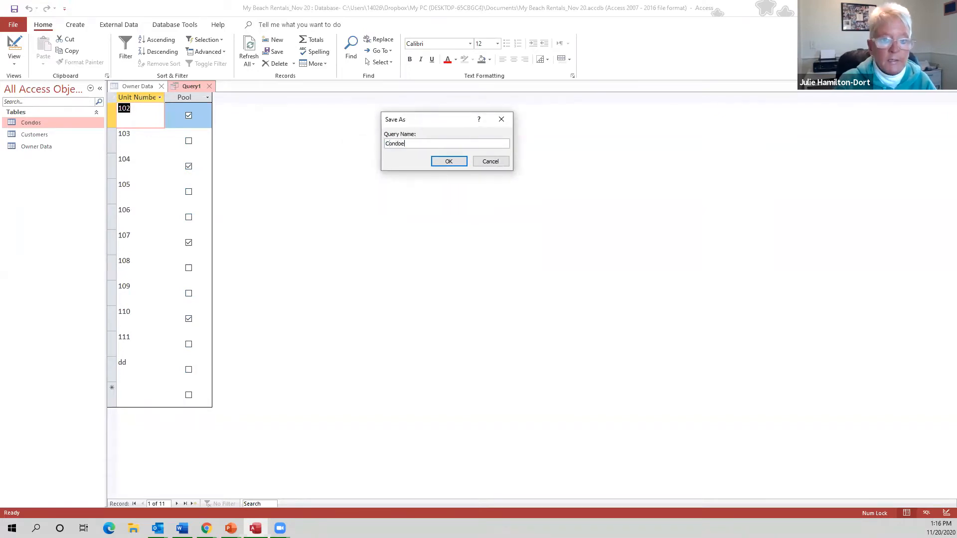
pyautogui.press('BackSpace')
pyautogui.write('s w')
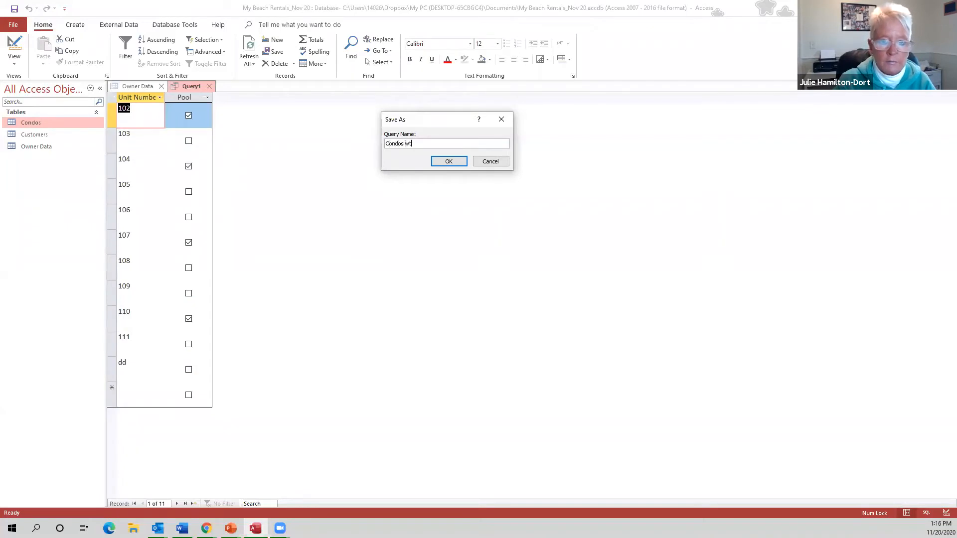
pyautogui.write('ith Pools')
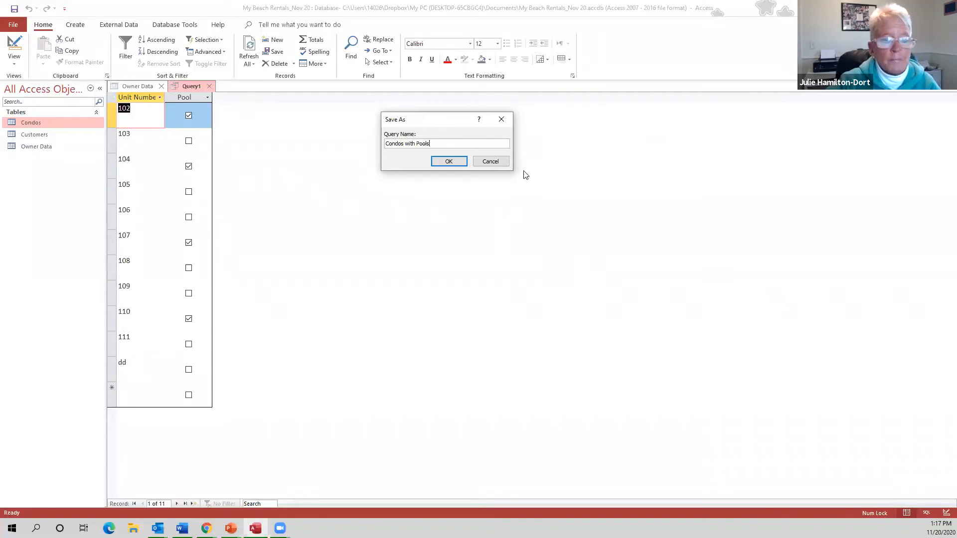
pyautogui.click(452, 162)
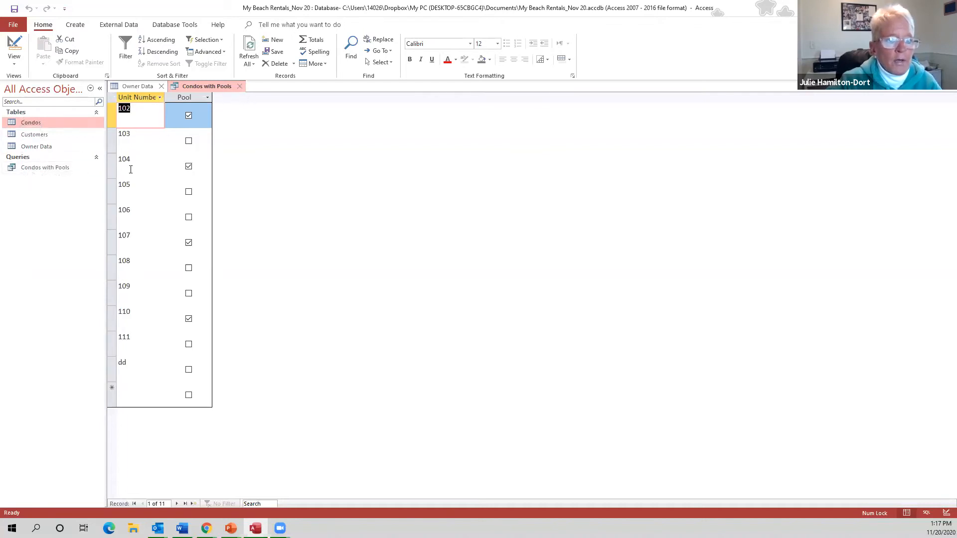
# Close the Condos with Pools query and the Owner Data table, saving the table's layout changes
pyautogui.click(239, 88)
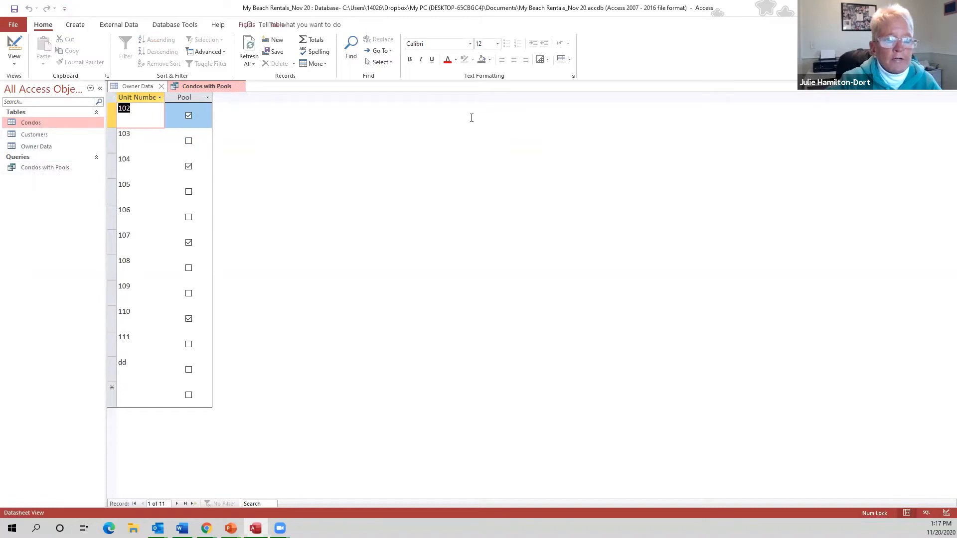
pyautogui.click(161, 86)
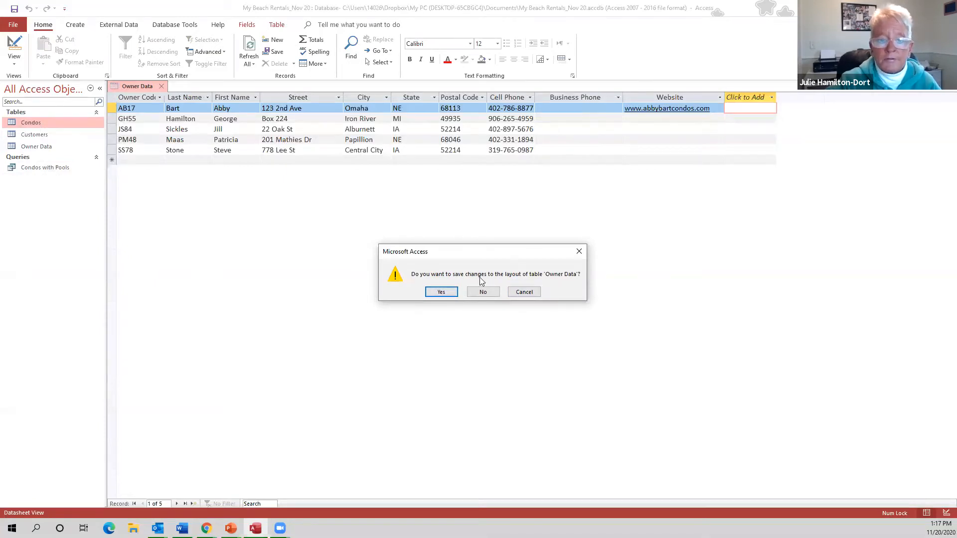
pyautogui.click(441, 292)
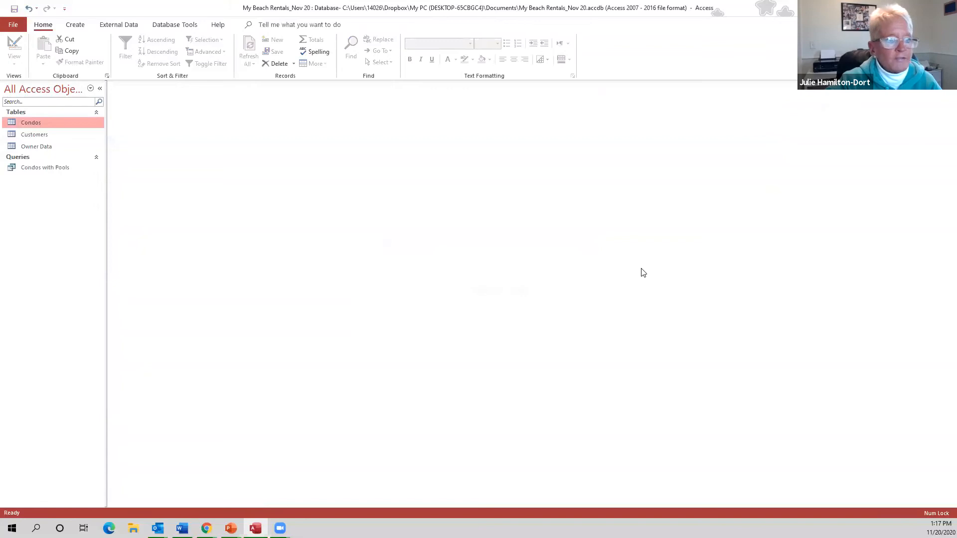
# Create a new query in Query Design with the Customers table and enlarge its field list to fit all fields
pyautogui.click(76, 26)
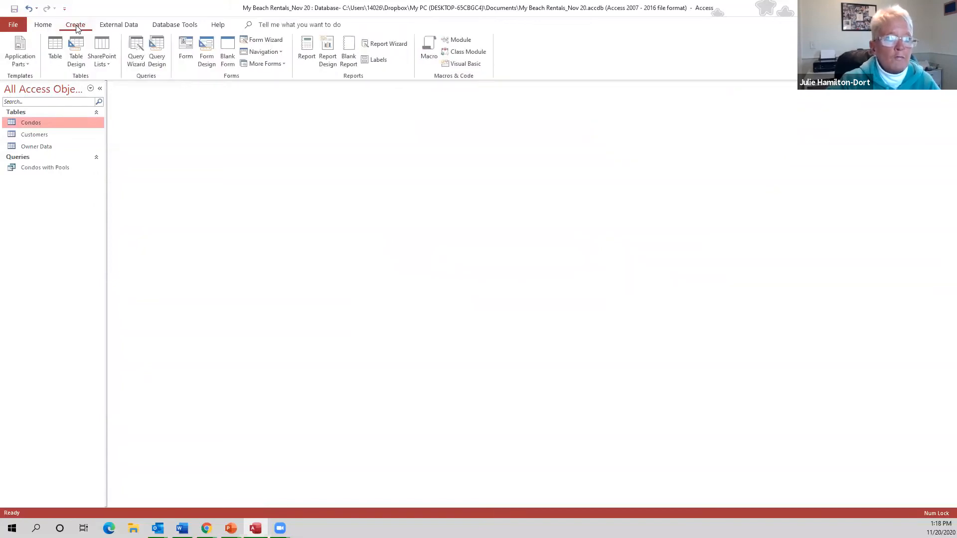
pyautogui.click(157, 48)
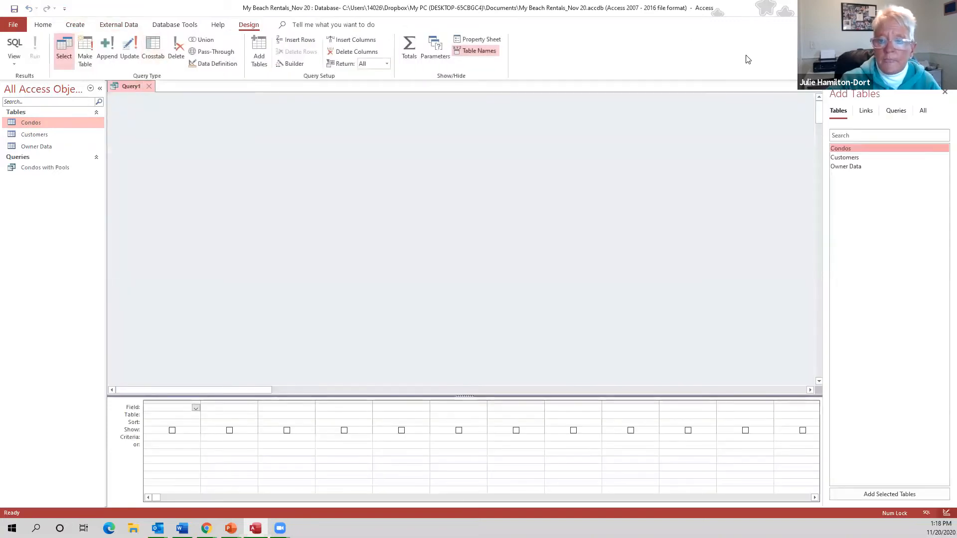
pyautogui.click(851, 157)
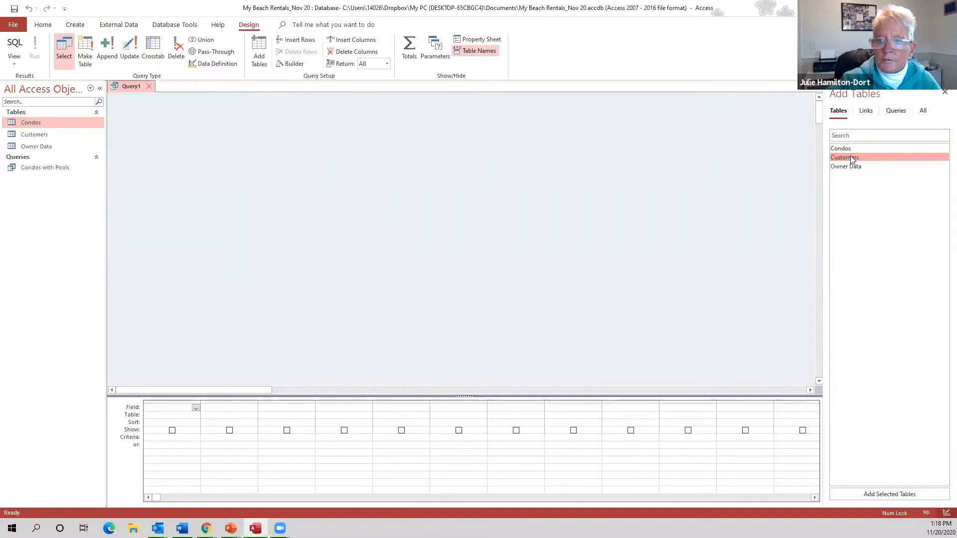
pyautogui.doubleClick(842, 158)
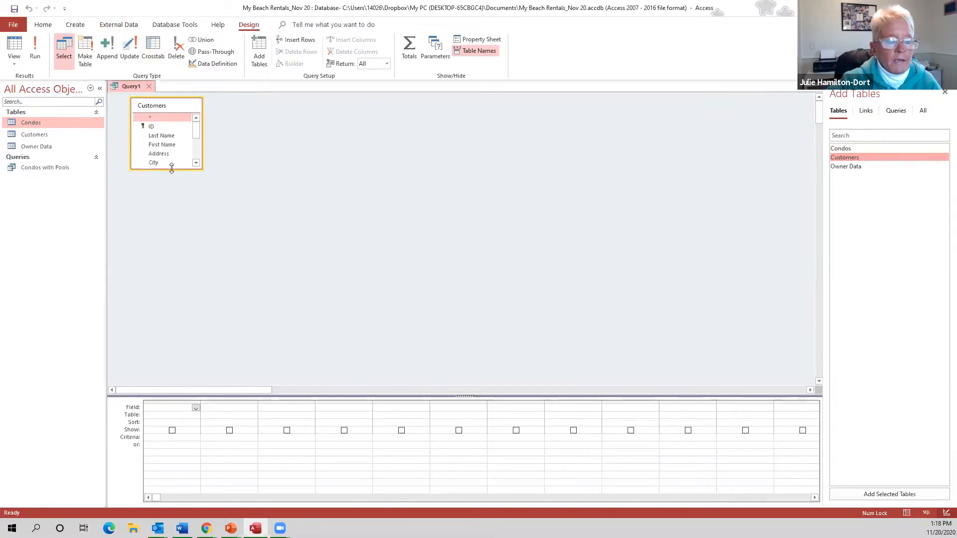
pyautogui.moveTo(172, 169); pyautogui.dragTo(171, 240)
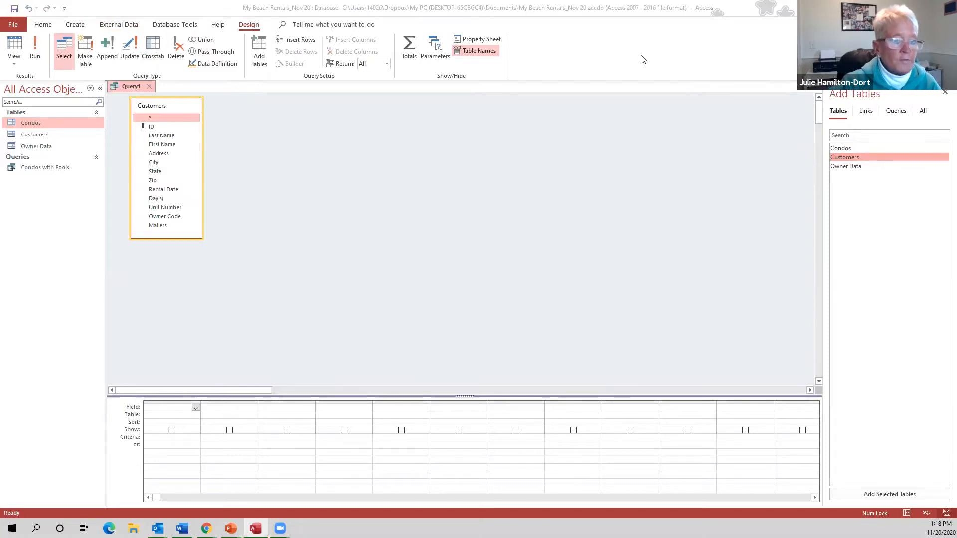
# Add the Last Name, First Name, Address, City, State and Zip fields from Customers to the query grid
pyautogui.doubleClick(169, 138)
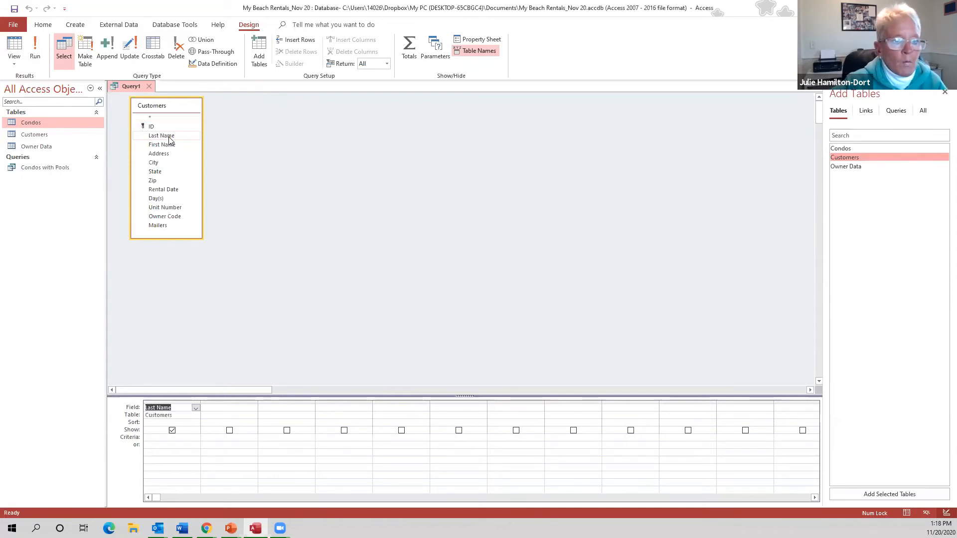
pyautogui.doubleClick(163, 144)
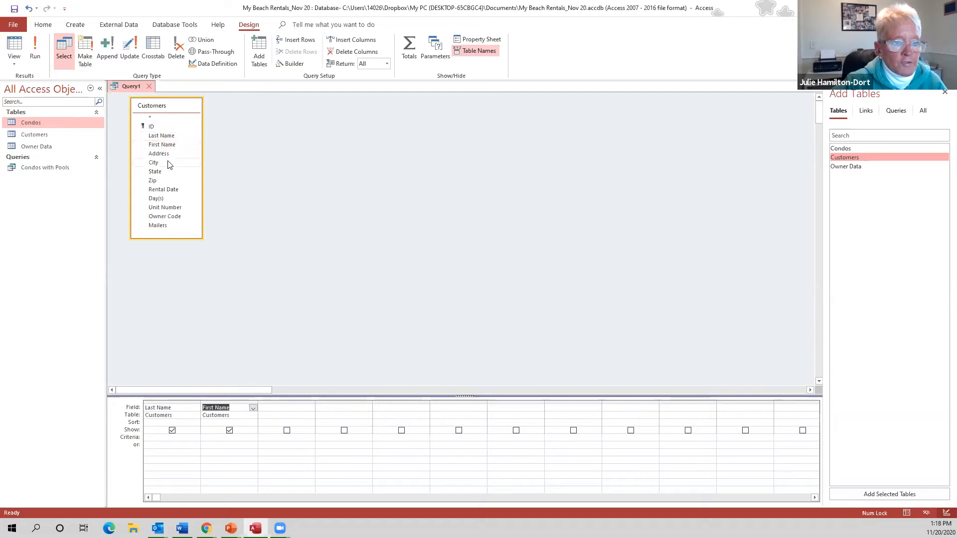
pyautogui.doubleClick(164, 155)
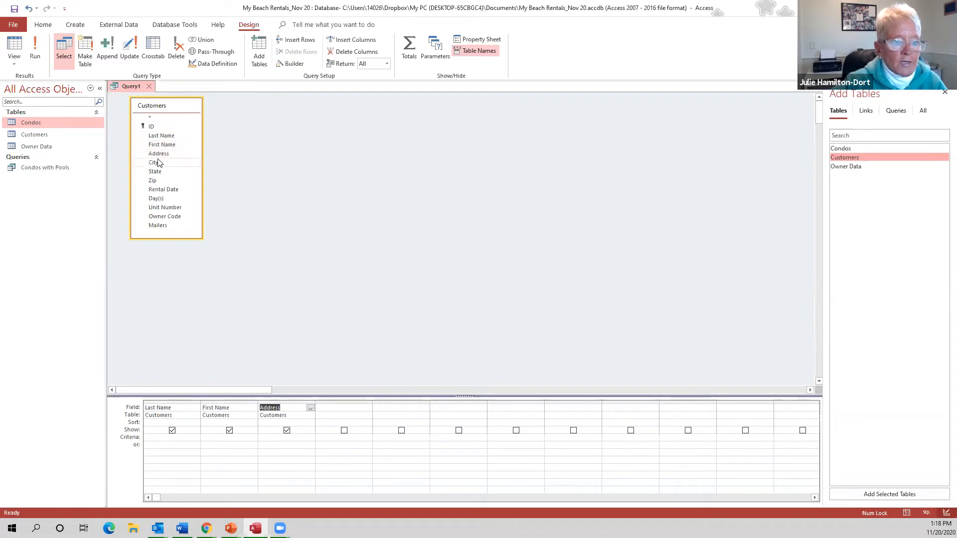
pyautogui.doubleClick(158, 164)
pyautogui.doubleClick(159, 173)
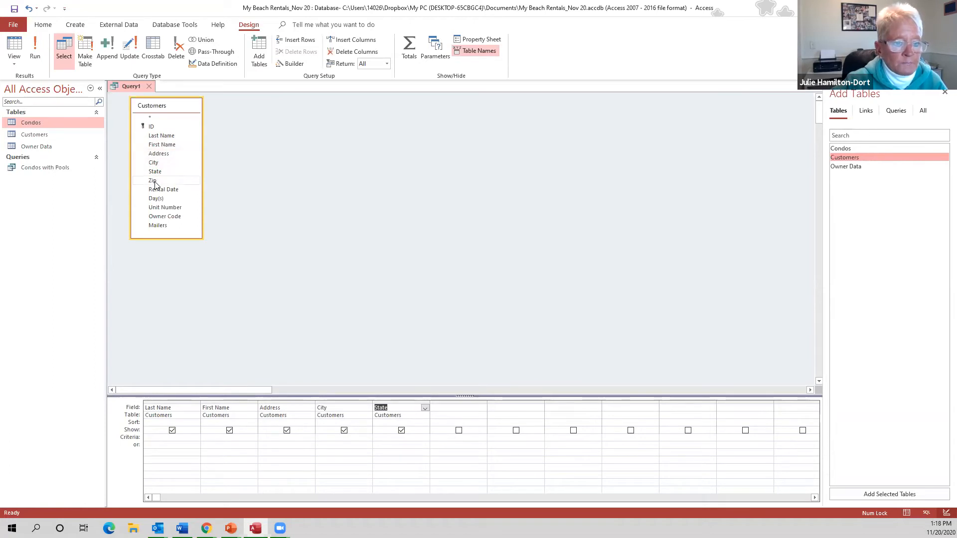
pyautogui.doubleClick(153, 181)
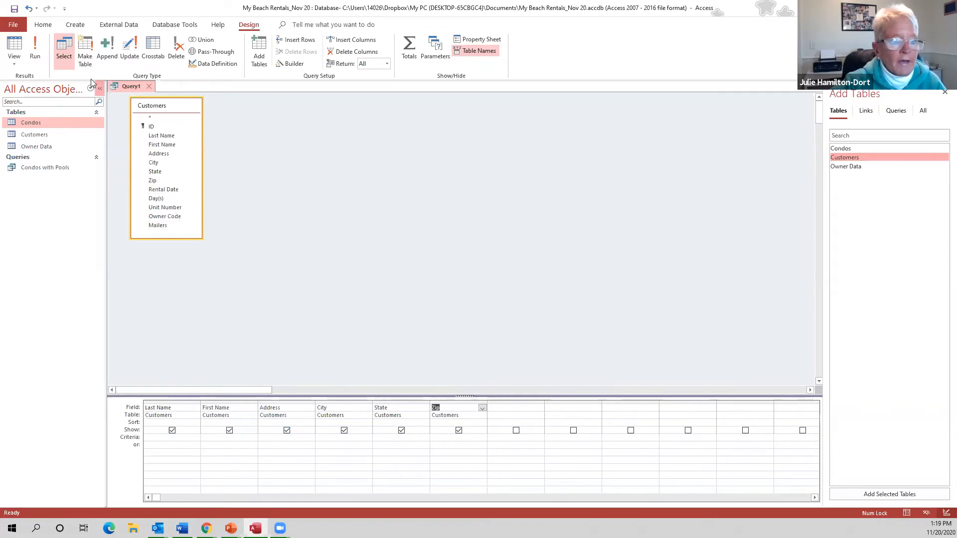
# Run the customer address query and save it under the name Mailing Addresses
pyautogui.click(37, 46)
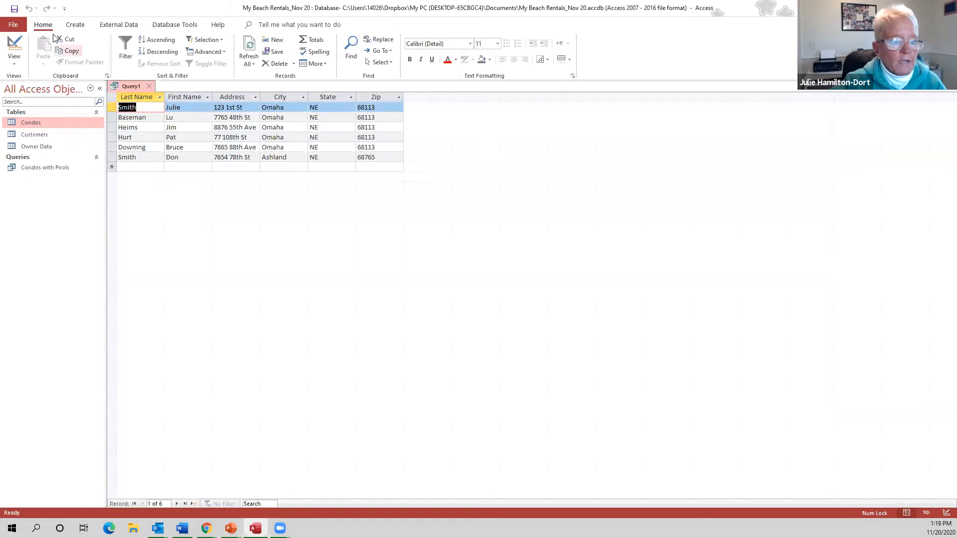
pyautogui.click(14, 9)
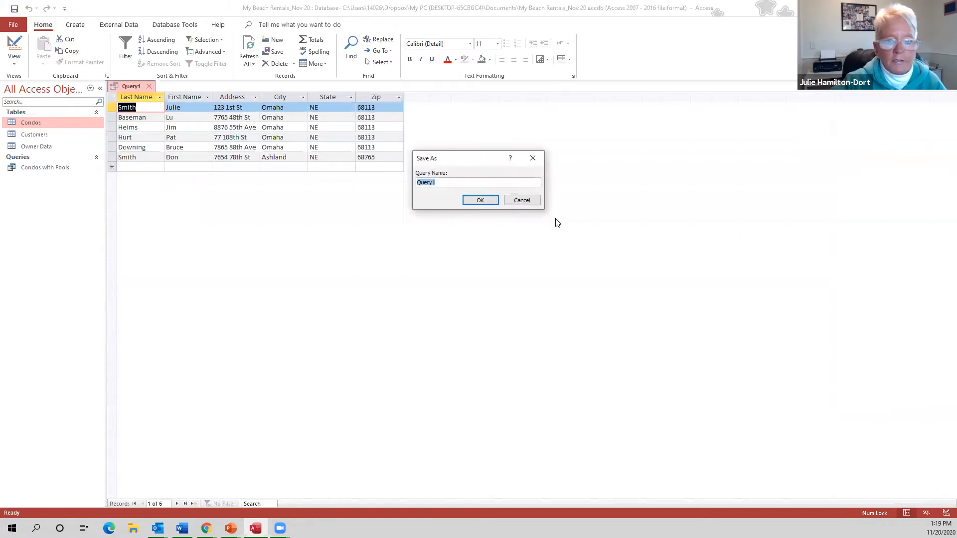
pyautogui.write('M')
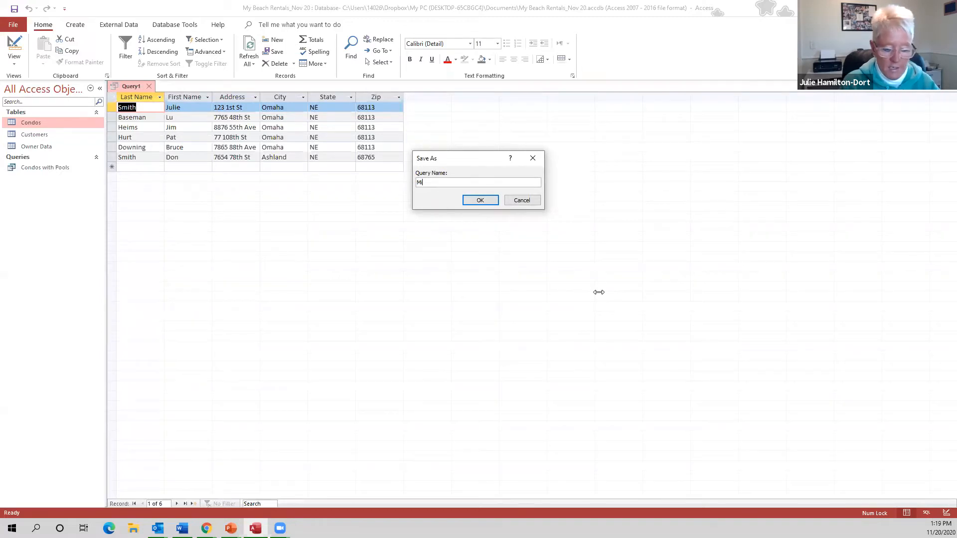
pyautogui.write('ailing ')
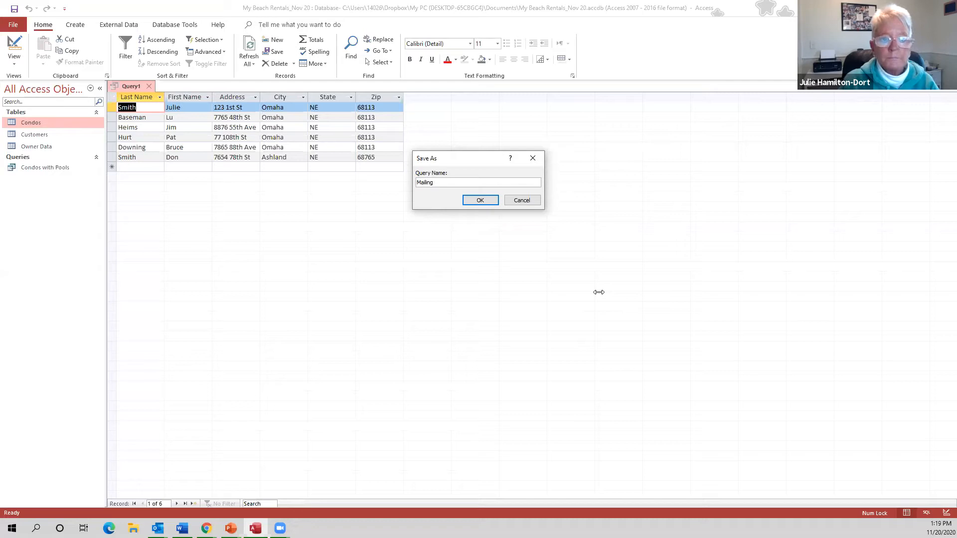
pyautogui.write('Addre')
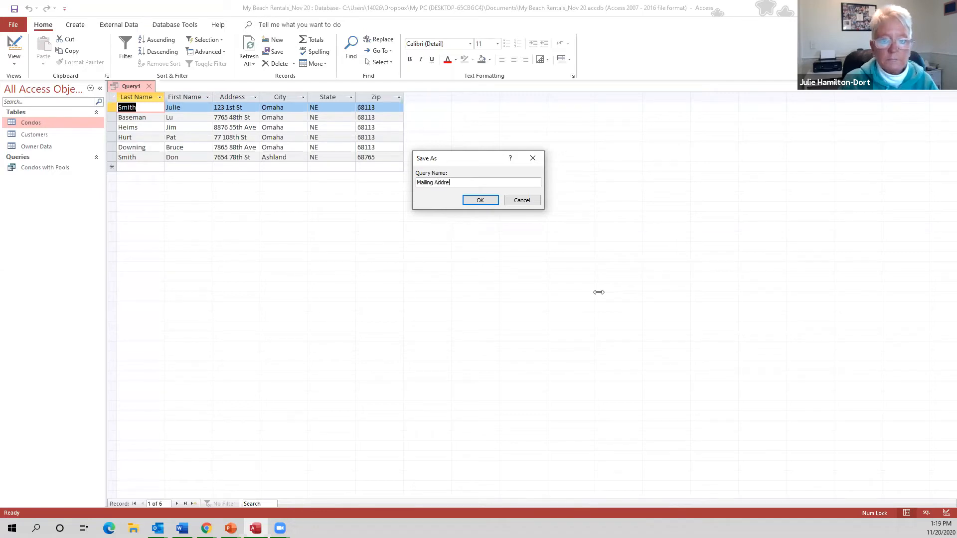
pyautogui.write('sses')
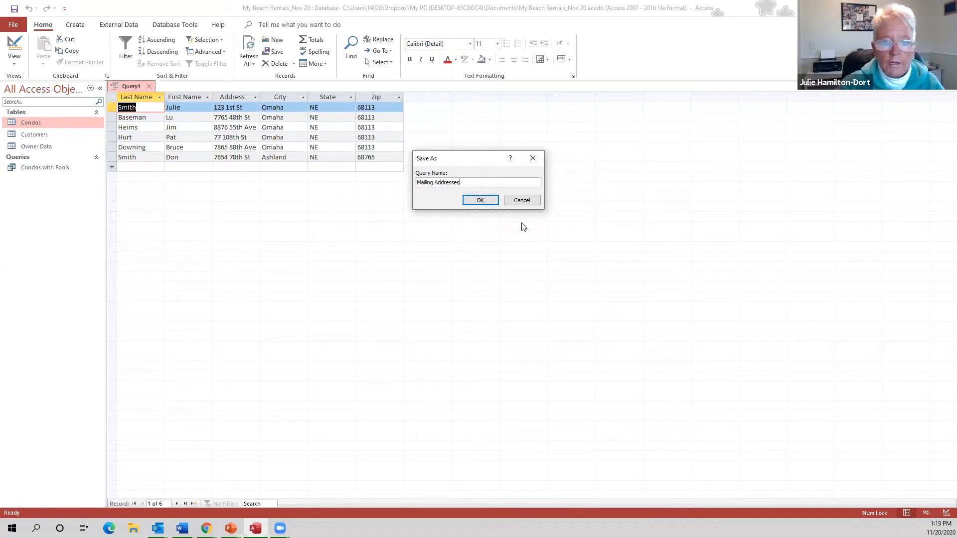
pyautogui.click(488, 200)
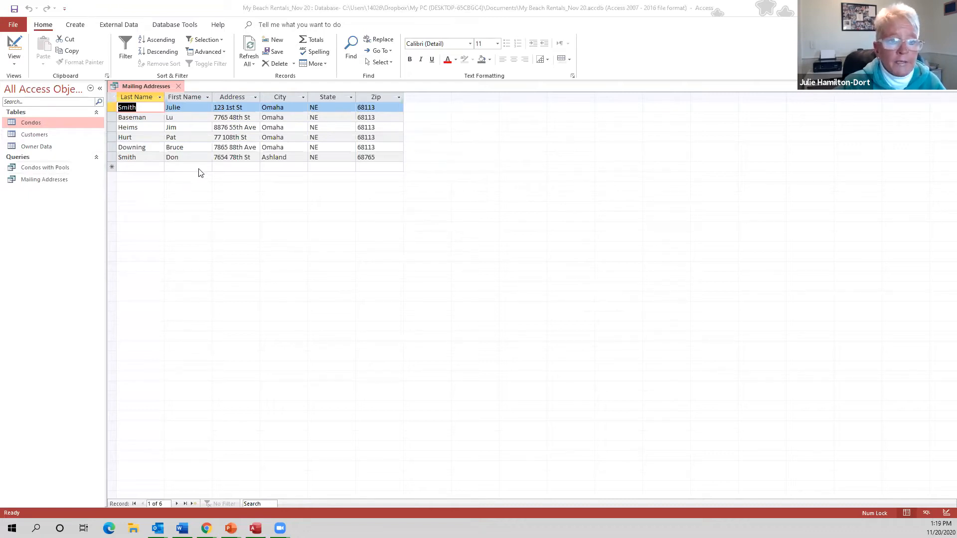
# Open the Customers table and start a new record with the customer's last name and first name
pyautogui.doubleClick(41, 135)
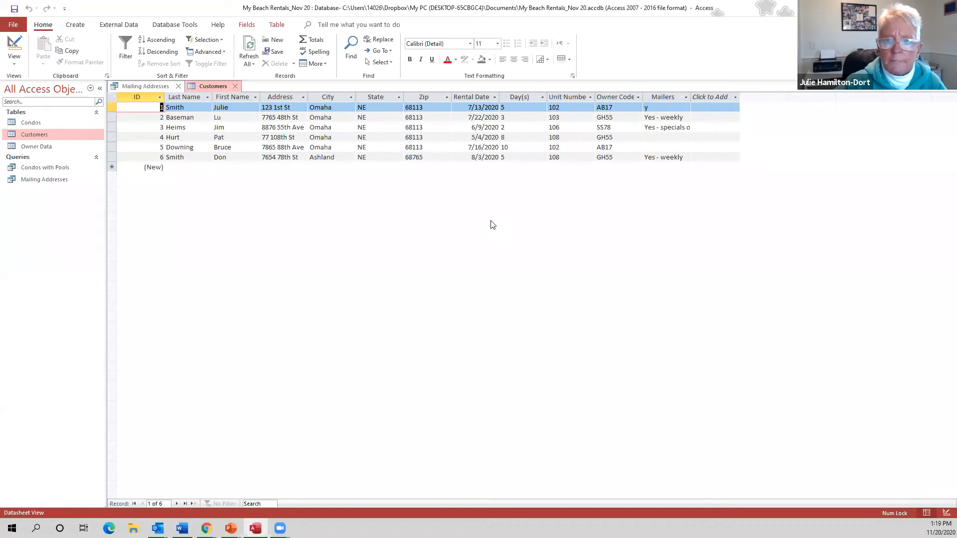
pyautogui.click(710, 157)
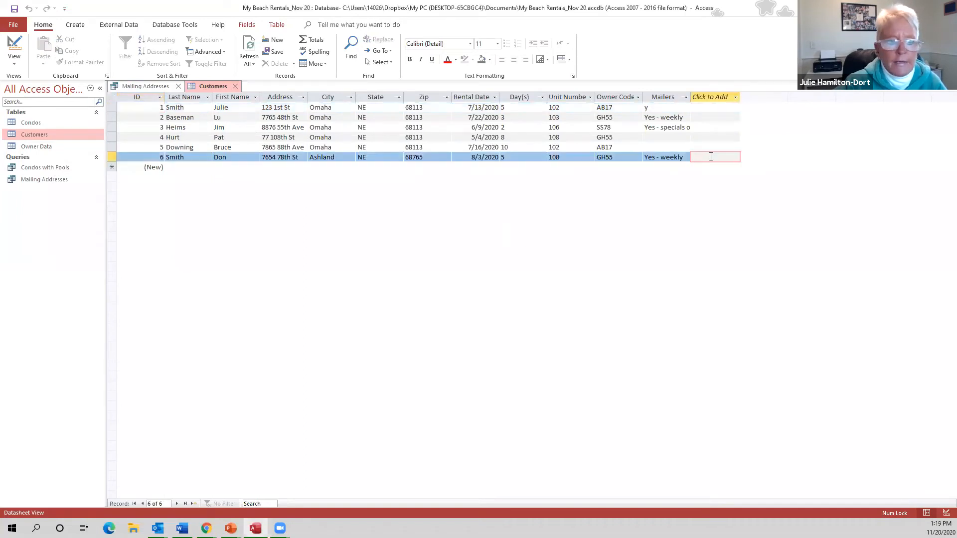
pyautogui.press('Tab')
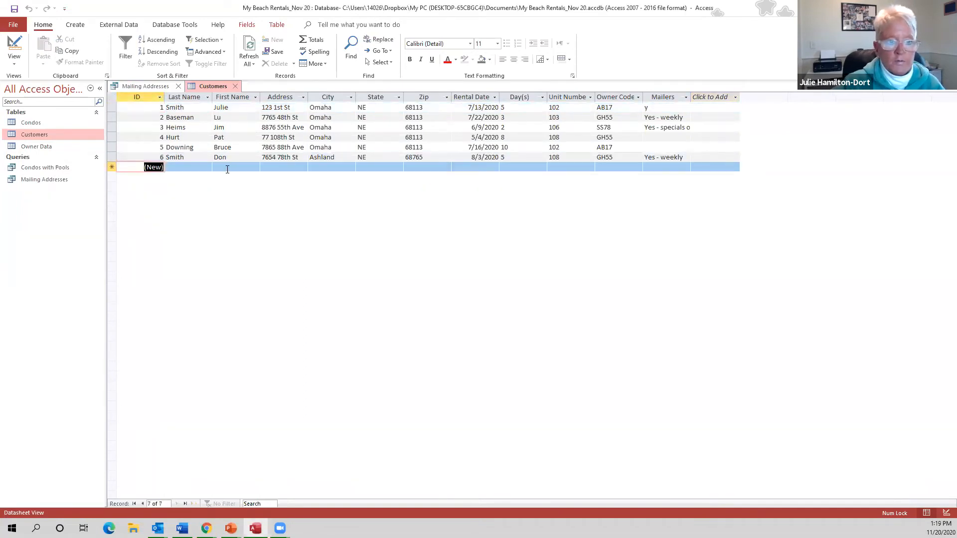
pyautogui.press('Tab')
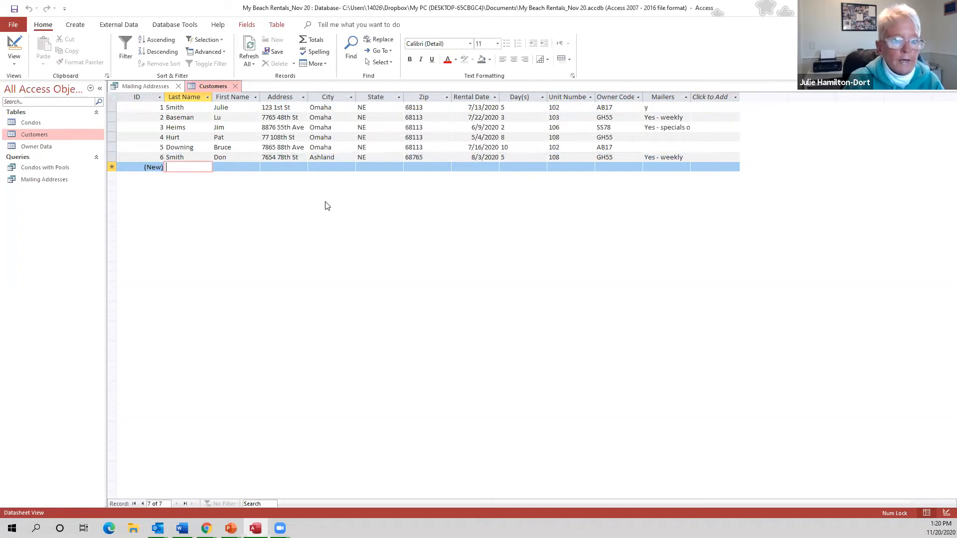
pyautogui.write('Carpent')
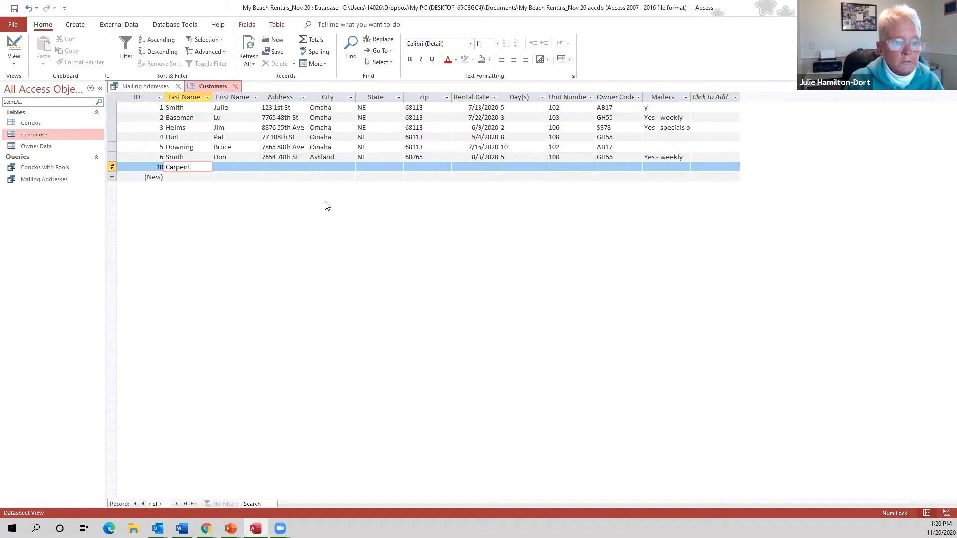
pyautogui.write('er')
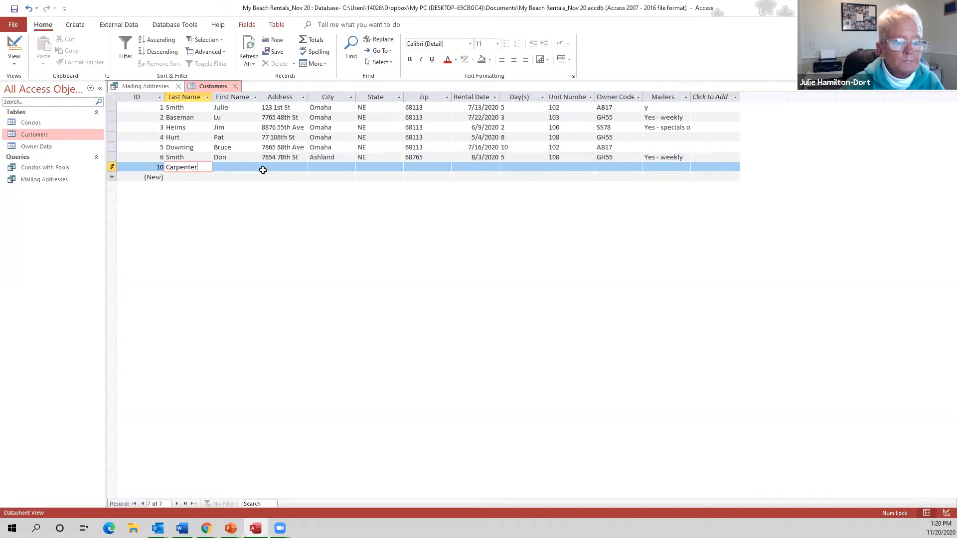
pyautogui.click(236, 167)
pyautogui.write('Mary')
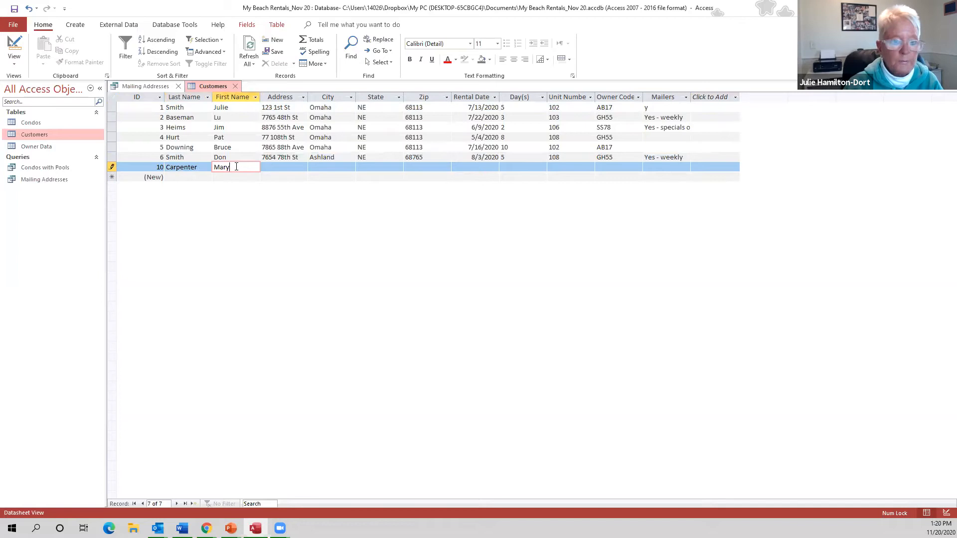
# Enter the customer's street address, city, state and zip code in the new Customers record
pyautogui.click(290, 166)
pyautogui.write('5564 65th St')
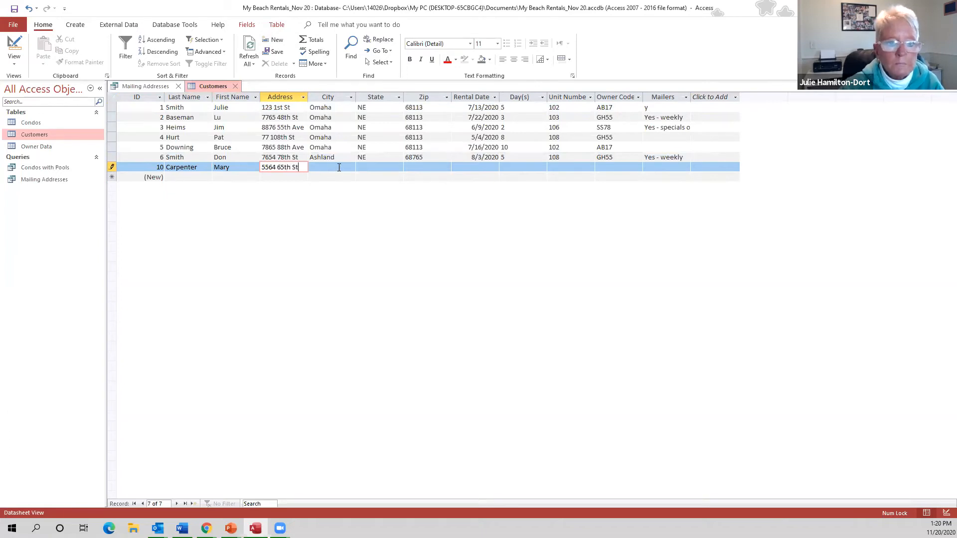
pyautogui.click(339, 168)
pyautogui.write('Cent')
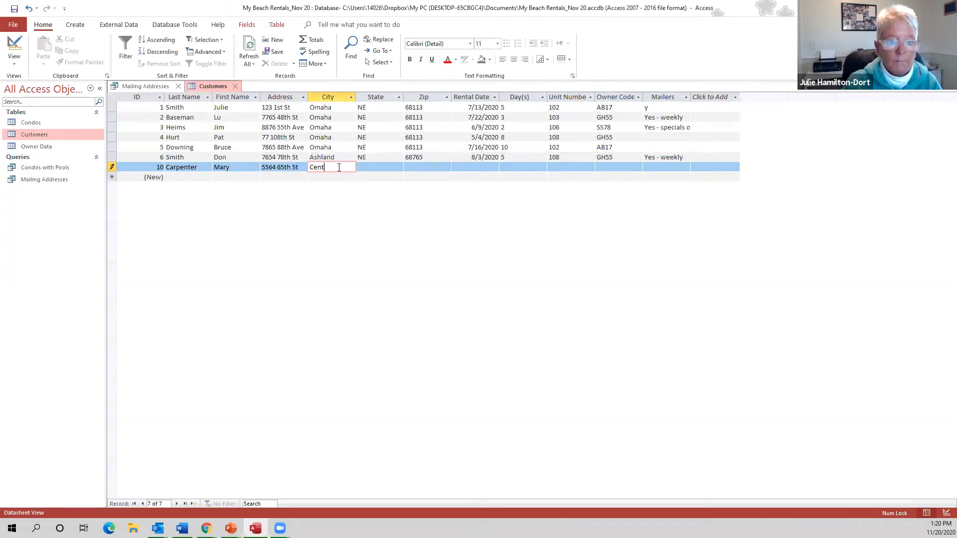
pyautogui.write('ral City')
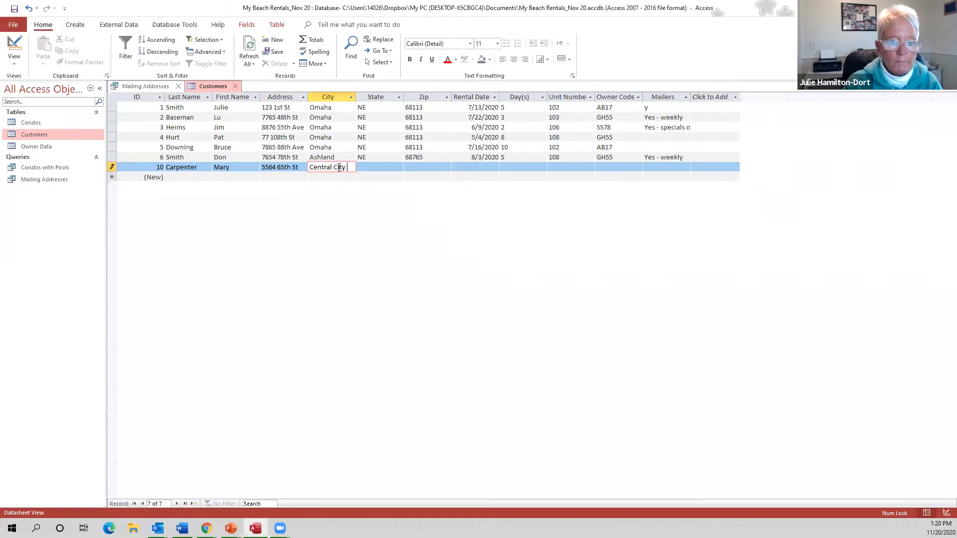
pyautogui.press('Tab')
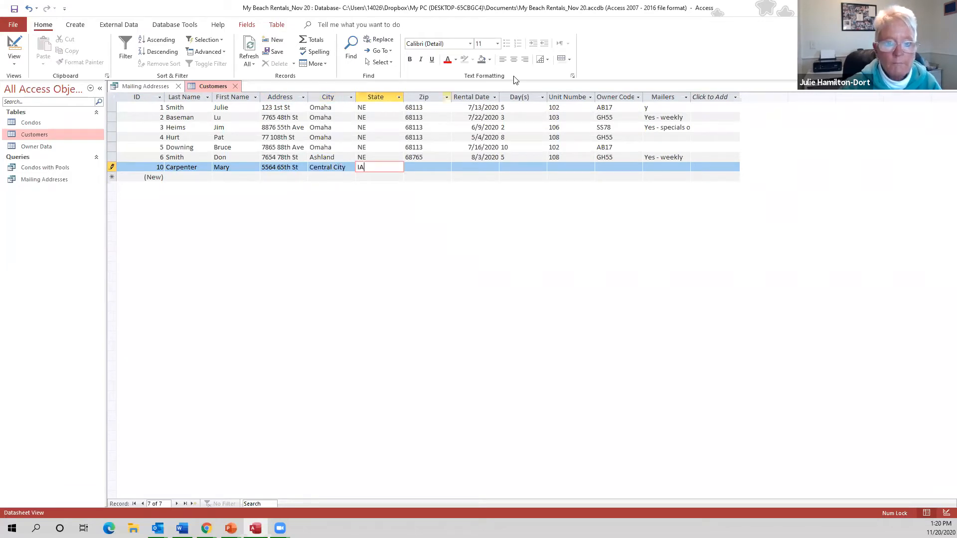
pyautogui.click(437, 168)
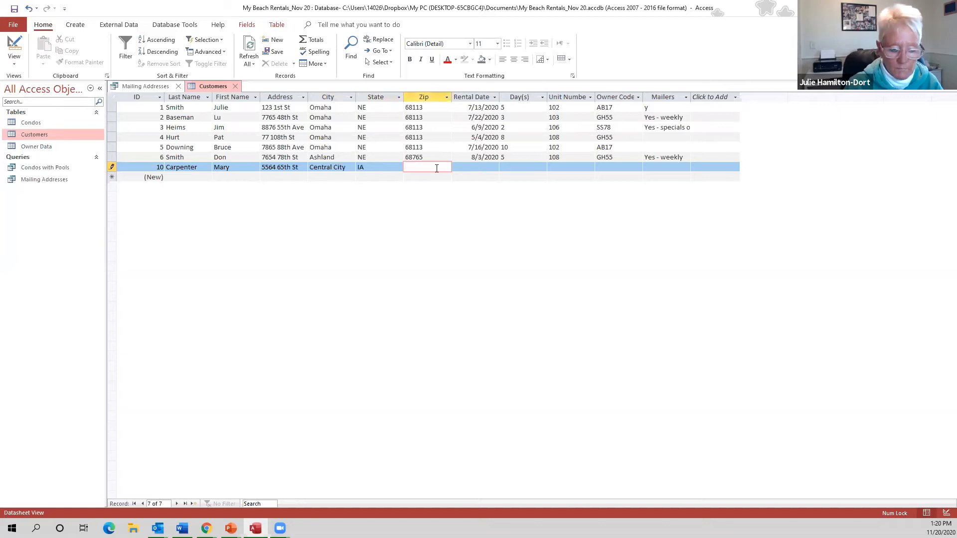
pyautogui.write('522')
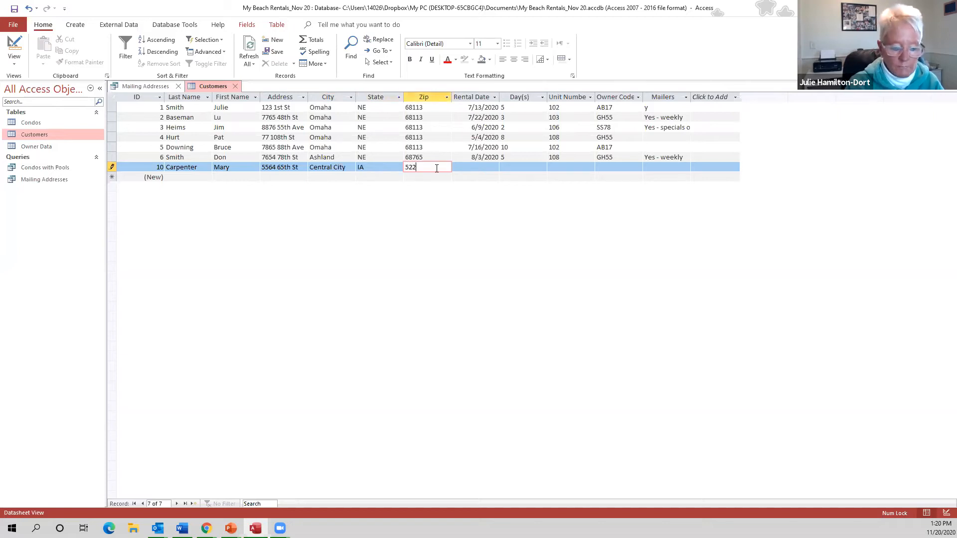
# Set the new customer's rental date to 11/23/2020 and the number of days to 5
pyautogui.click(491, 167)
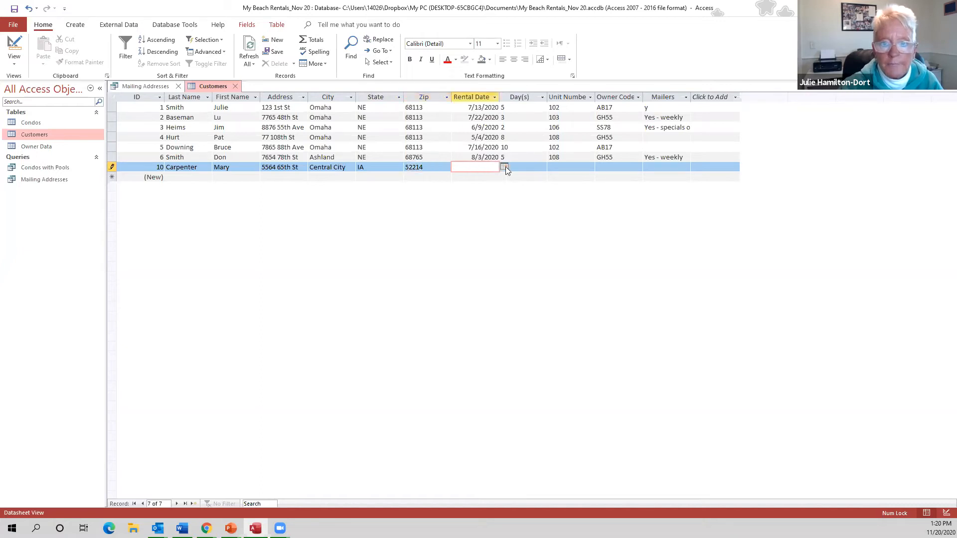
pyautogui.click(505, 167)
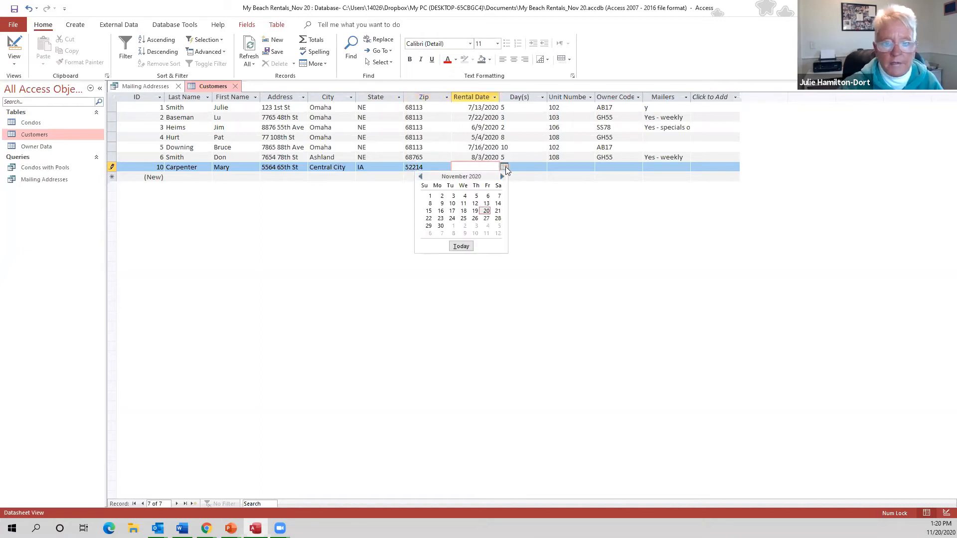
pyautogui.click(440, 219)
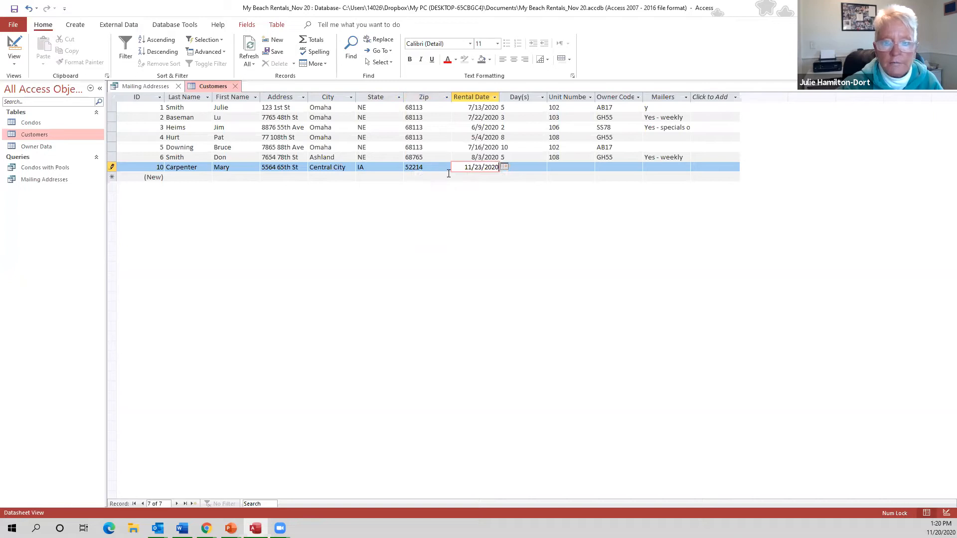
pyautogui.click(522, 169)
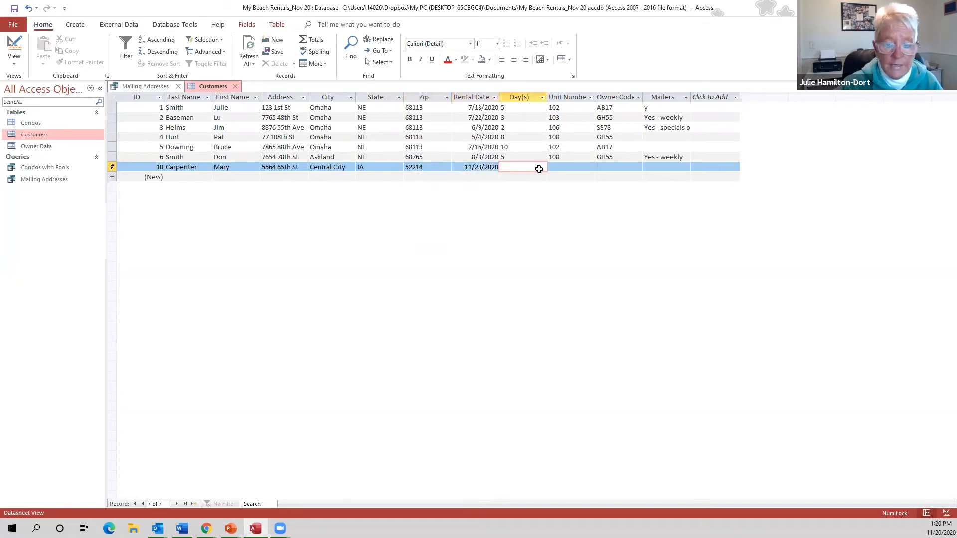
pyautogui.write('5')
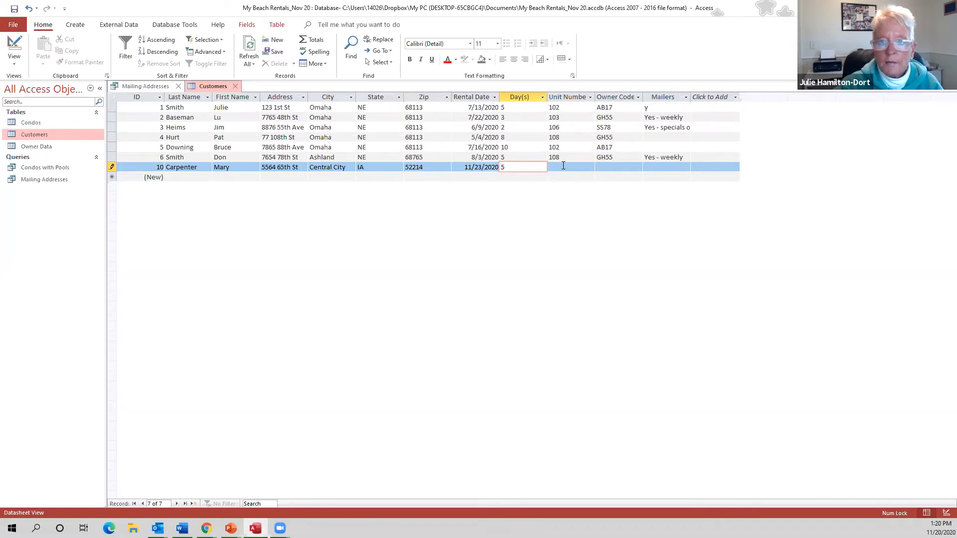
# Enter unit number 108, owner code GH55 and mailers option "Yes - weekly" for the new customer and save the record
pyautogui.click(563, 166)
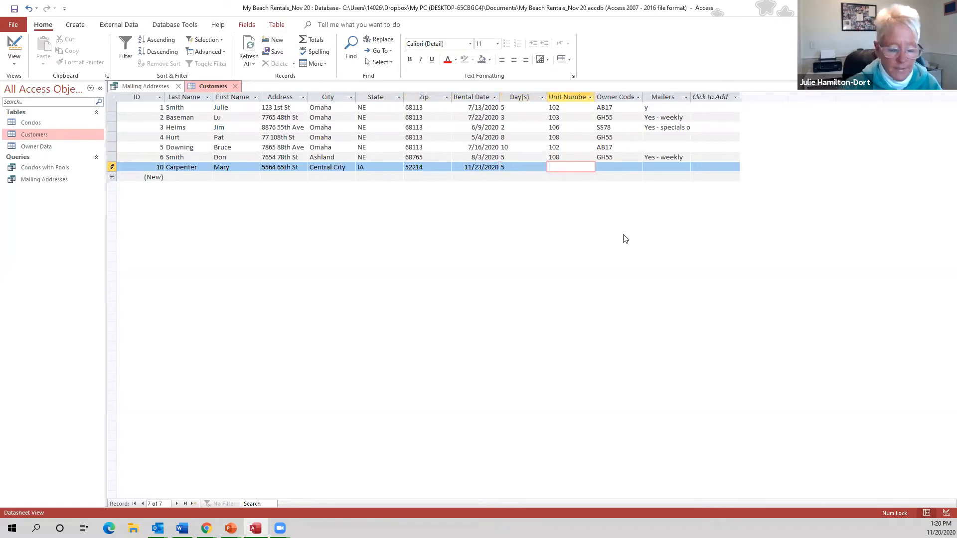
pyautogui.write('108')
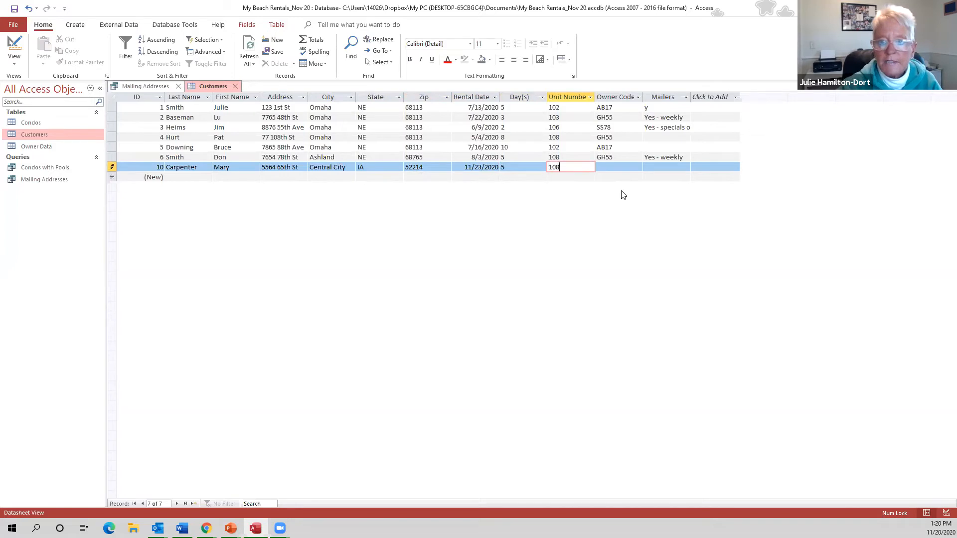
pyautogui.click(616, 168)
pyautogui.write('GH55')
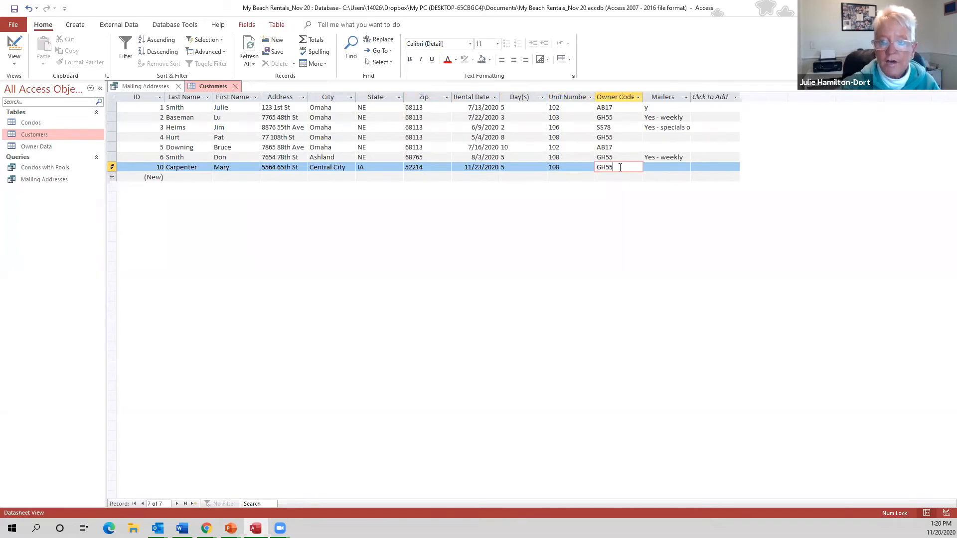
pyautogui.click(679, 169)
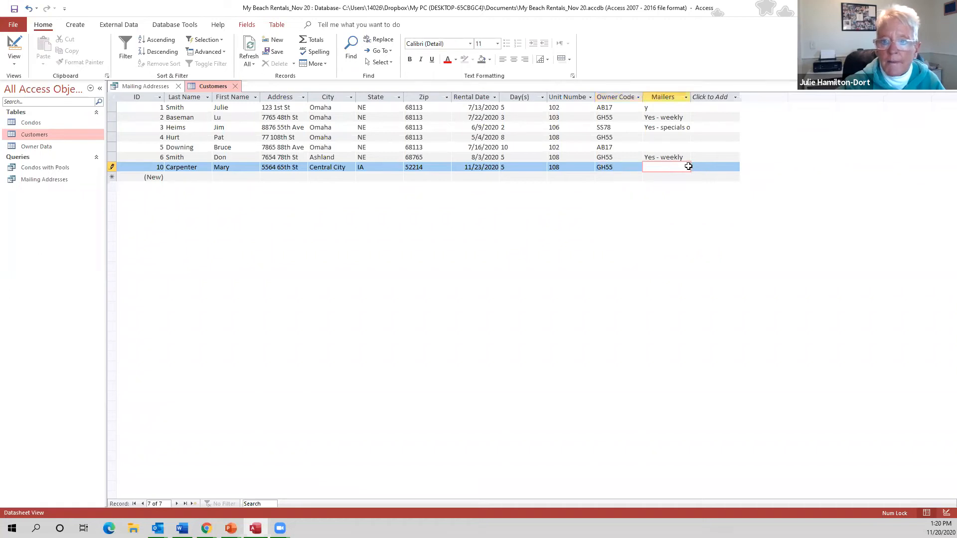
pyautogui.write('Yes')
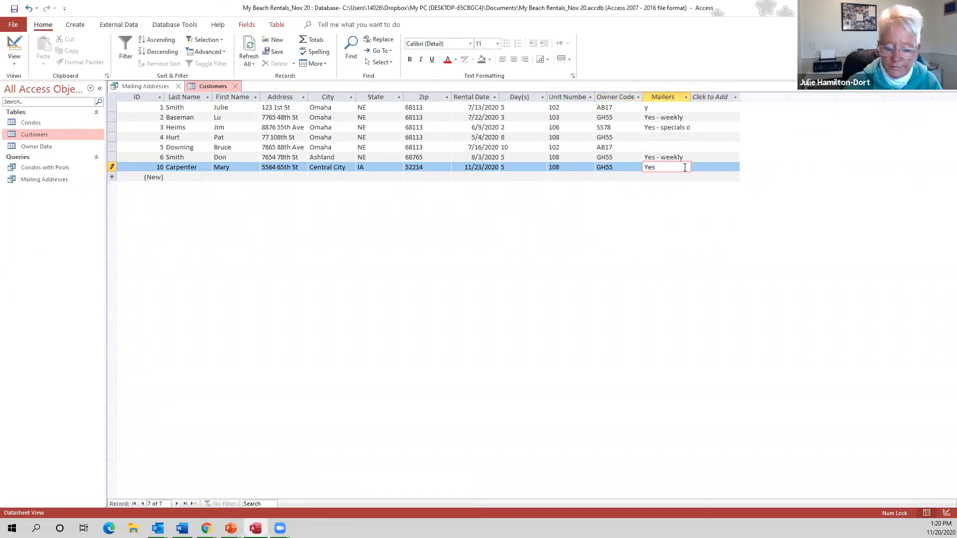
pyautogui.write(' - weekly')
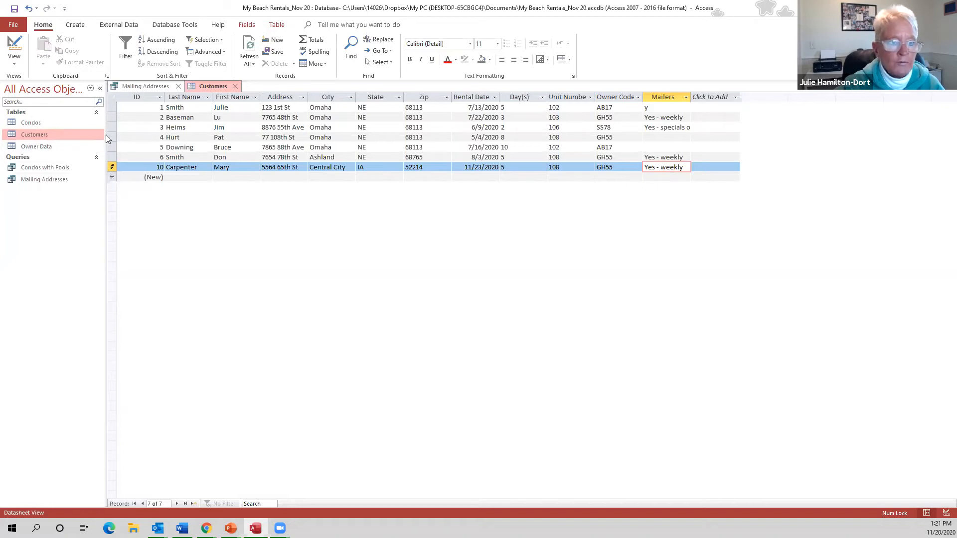
pyautogui.click(14, 10)
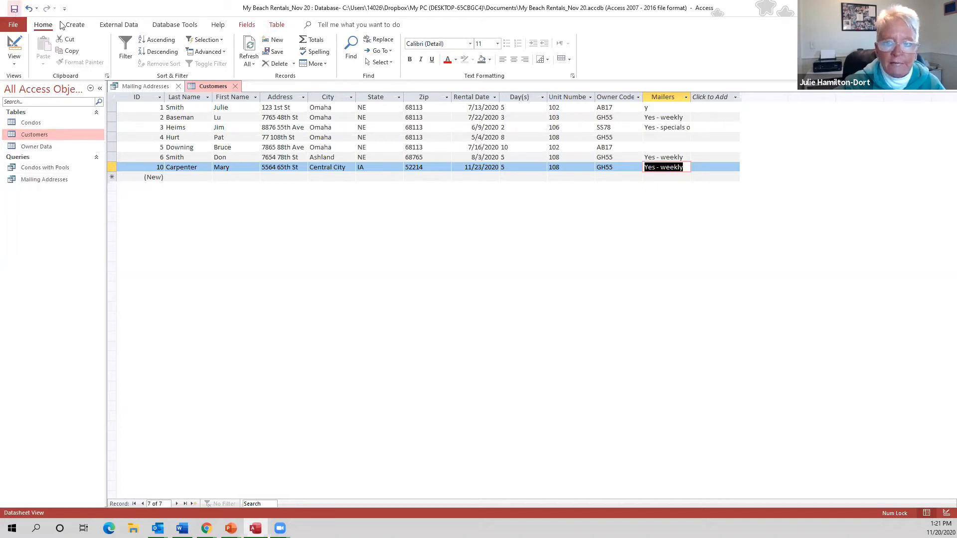
# Compare the Mailing Addresses query with the Customers table and refresh the query to include the new customer record
pyautogui.click(42, 180)
pyautogui.doubleClick(42, 179)
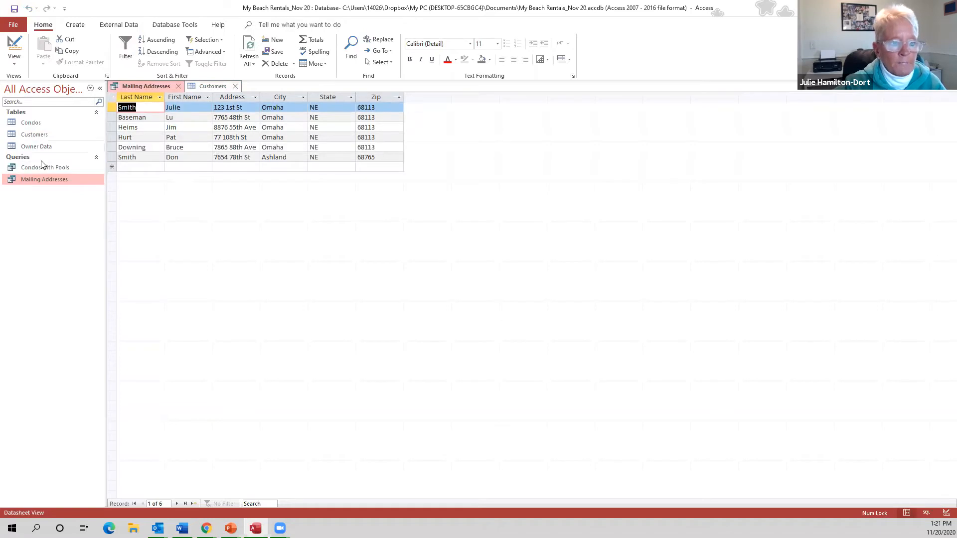
pyautogui.doubleClick(44, 136)
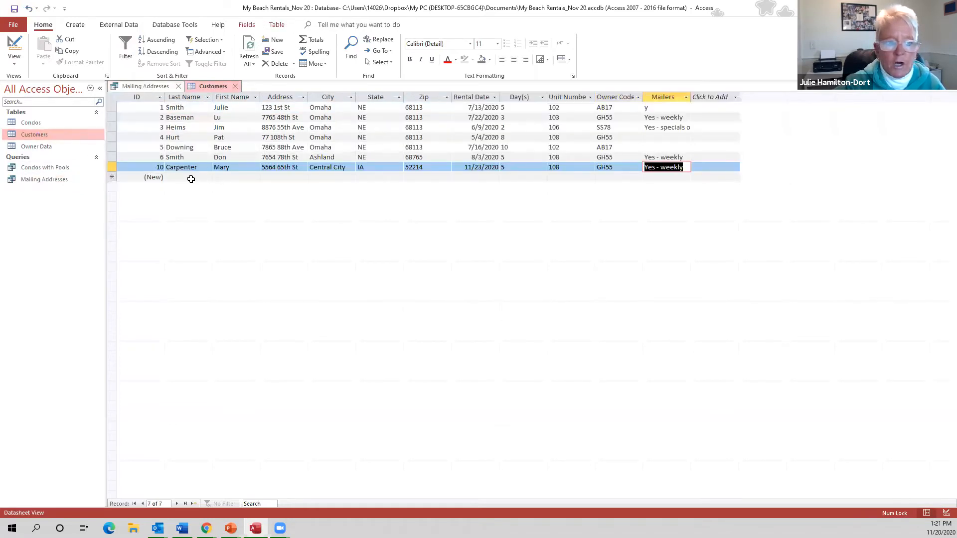
pyautogui.doubleClick(36, 180)
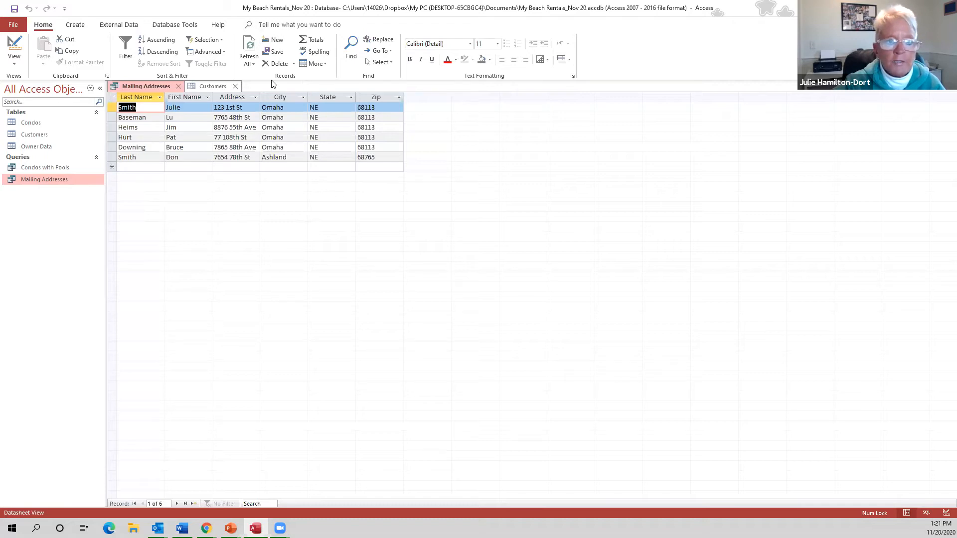
pyautogui.click(251, 45)
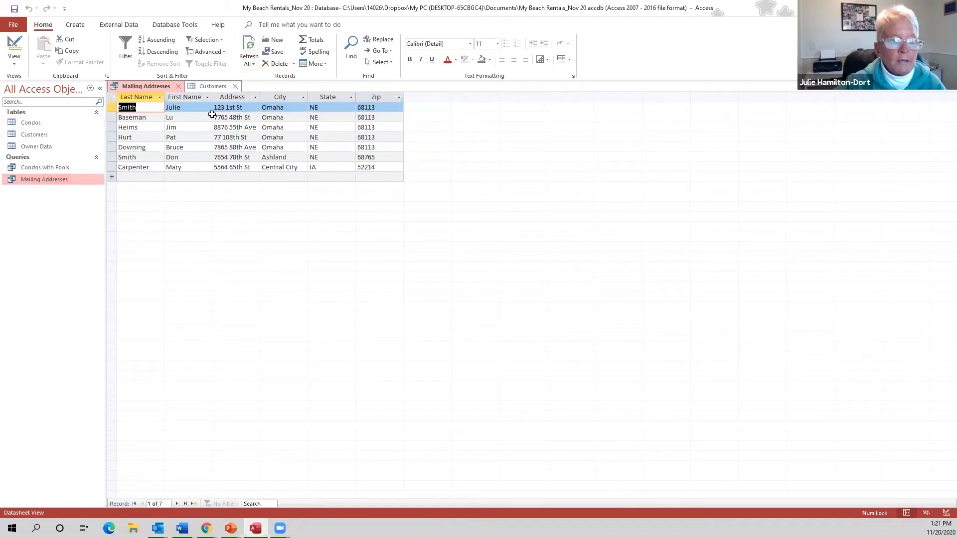
pyautogui.click(252, 64)
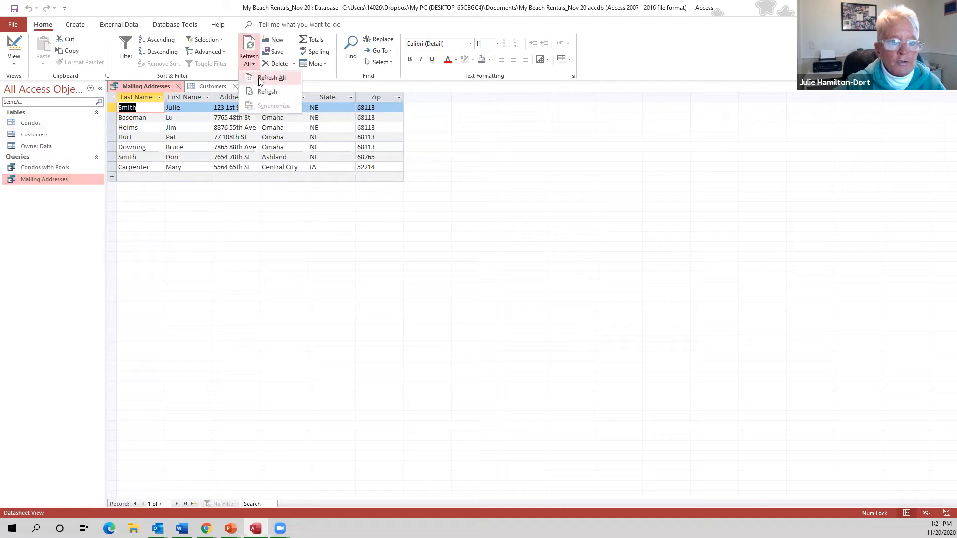
pyautogui.click(231, 211)
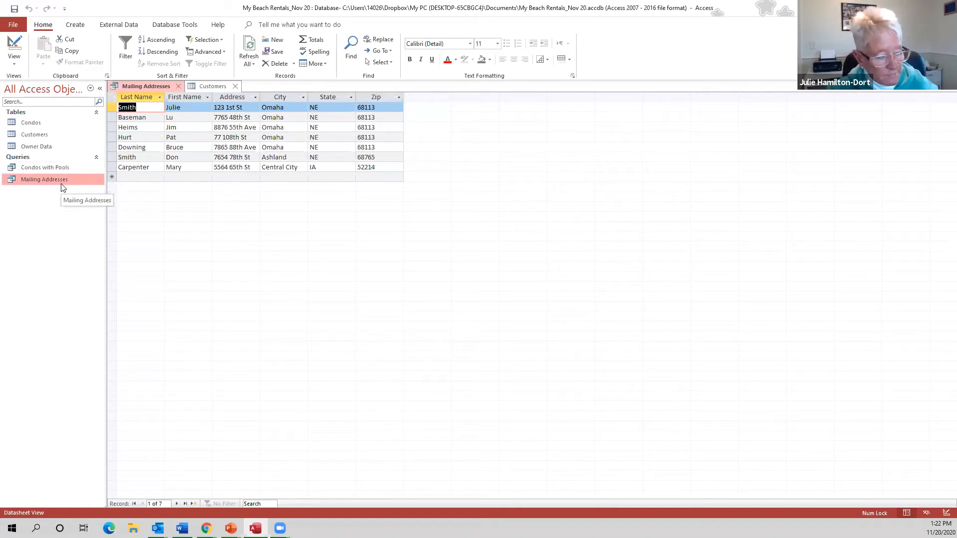
pyautogui.click(75, 24)
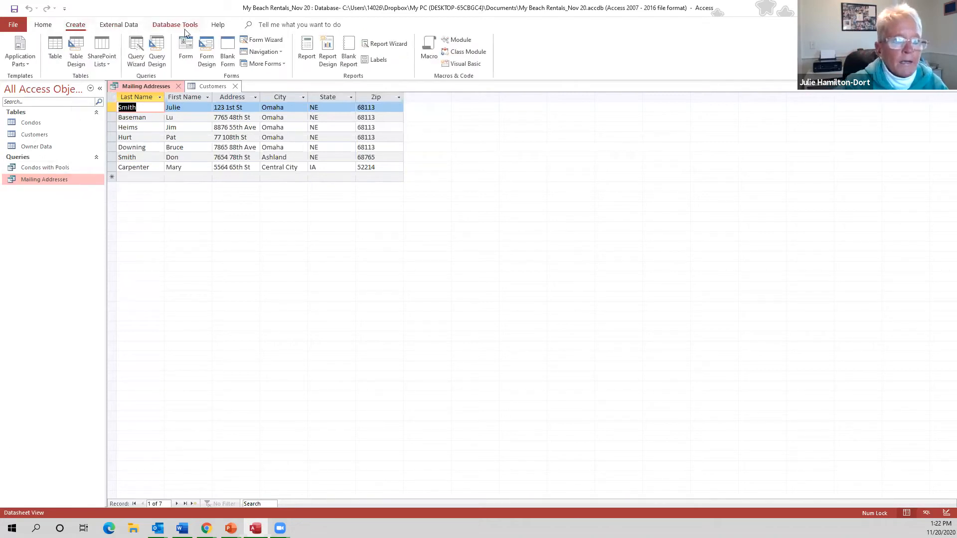
pyautogui.click(156, 47)
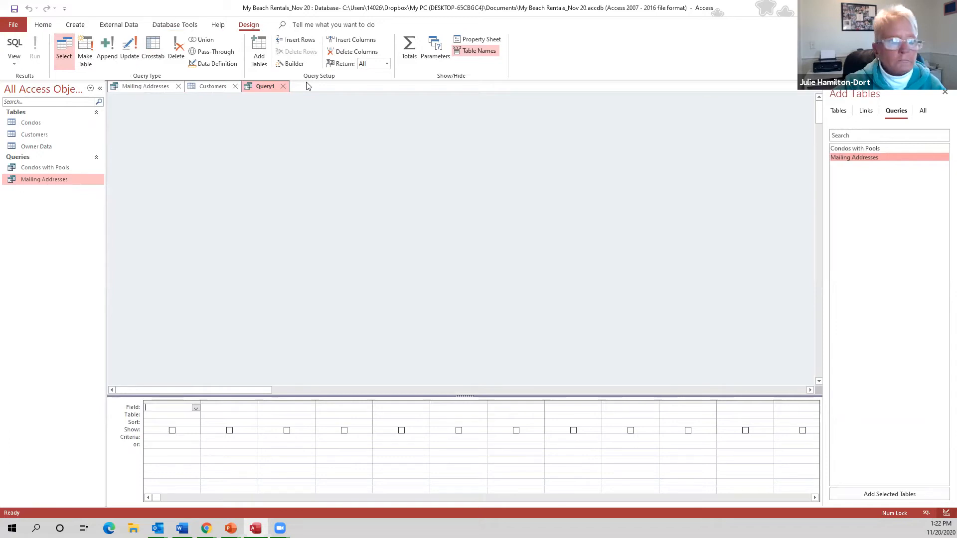
pyautogui.click(73, 27)
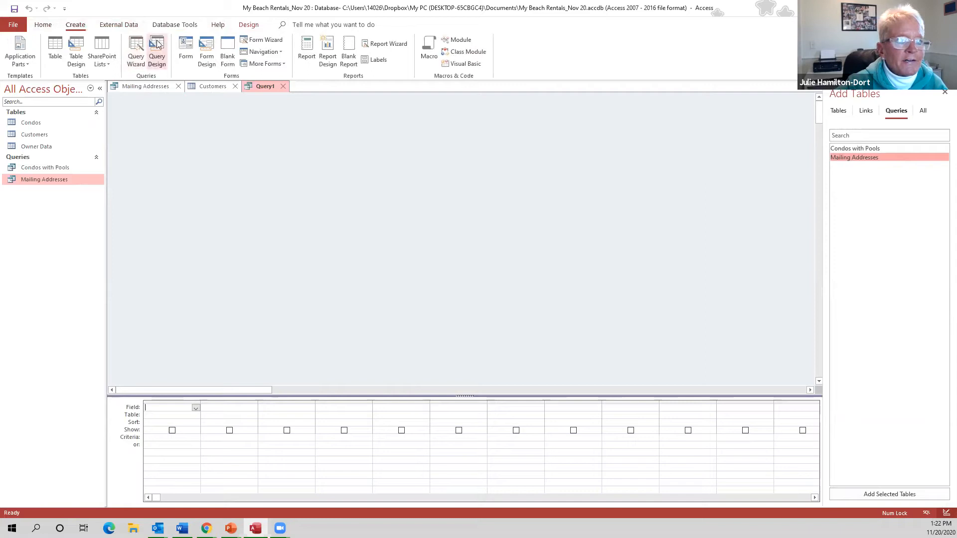
pyautogui.click(282, 86)
# Close the Customers table and the Mailing Addresses query, and start a new query in Query Design
pyautogui.click(235, 86)
pyautogui.click(178, 86)
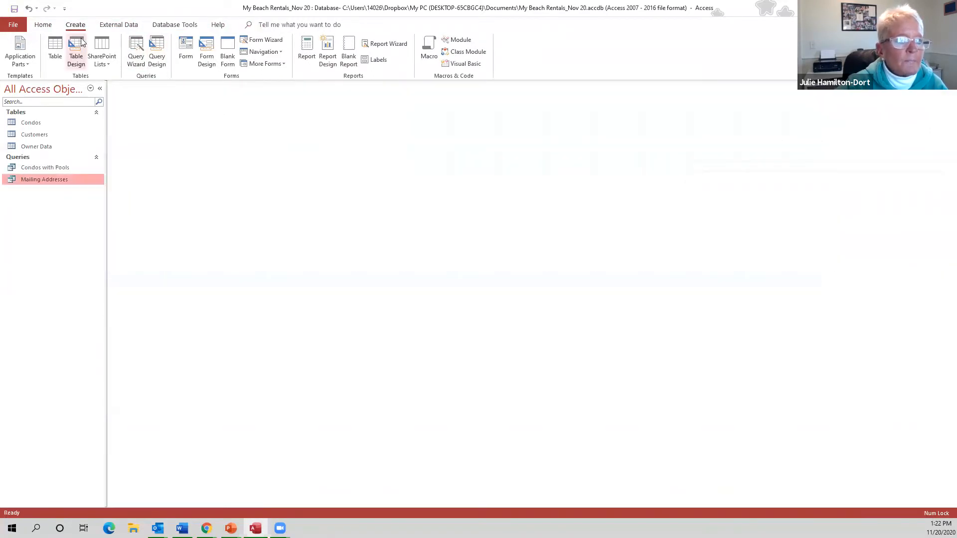
pyautogui.click(153, 45)
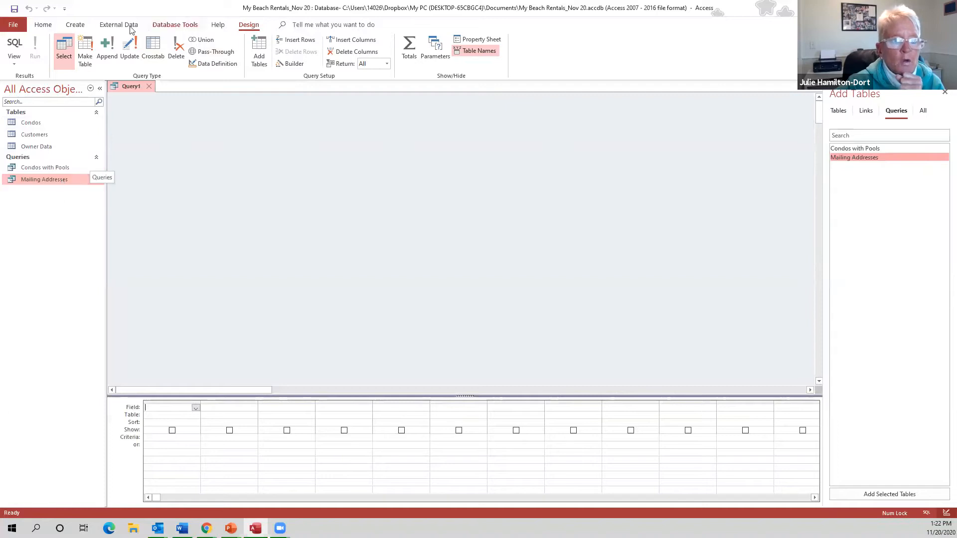
pyautogui.click(76, 25)
pyautogui.click(154, 50)
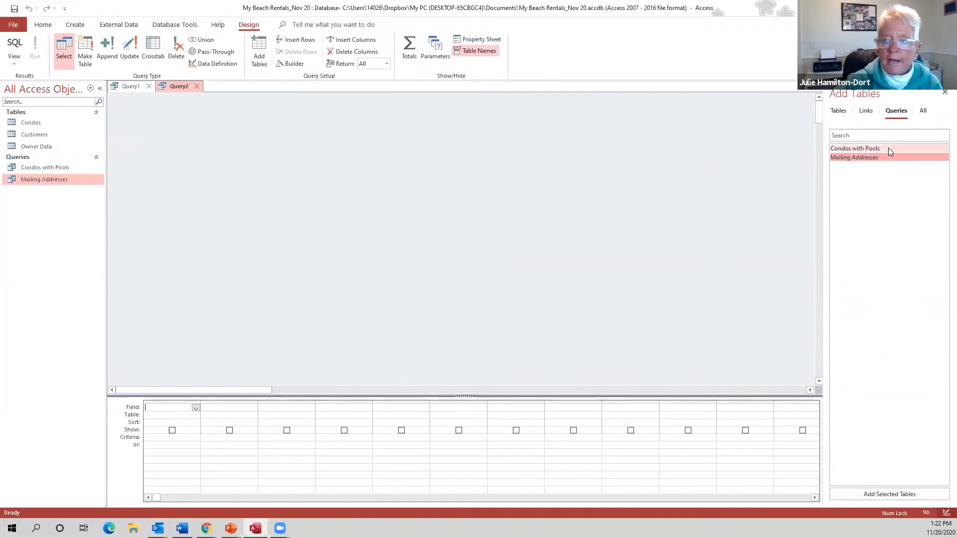
# Review the available tables and queries and add the Owner Data table to the new query
pyautogui.click(839, 111)
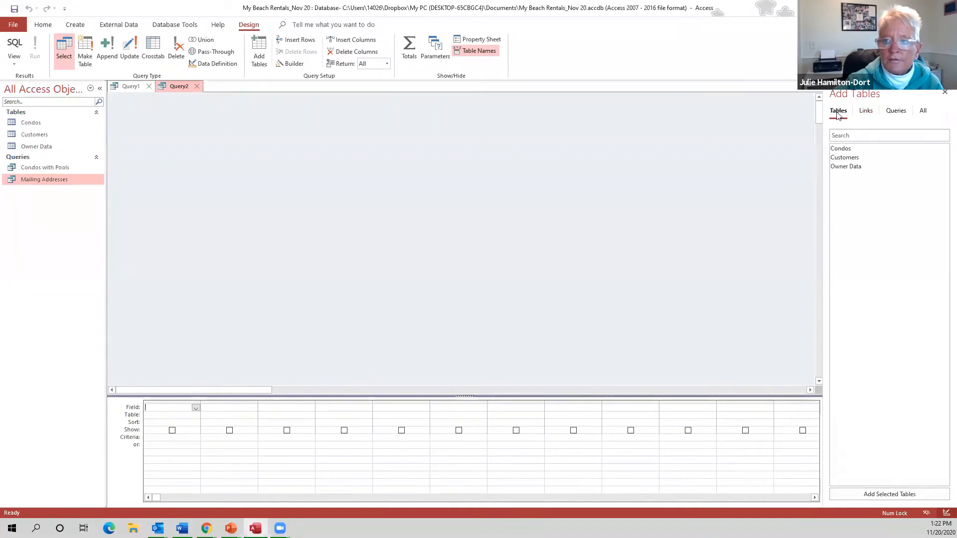
pyautogui.click(865, 111)
pyautogui.click(896, 110)
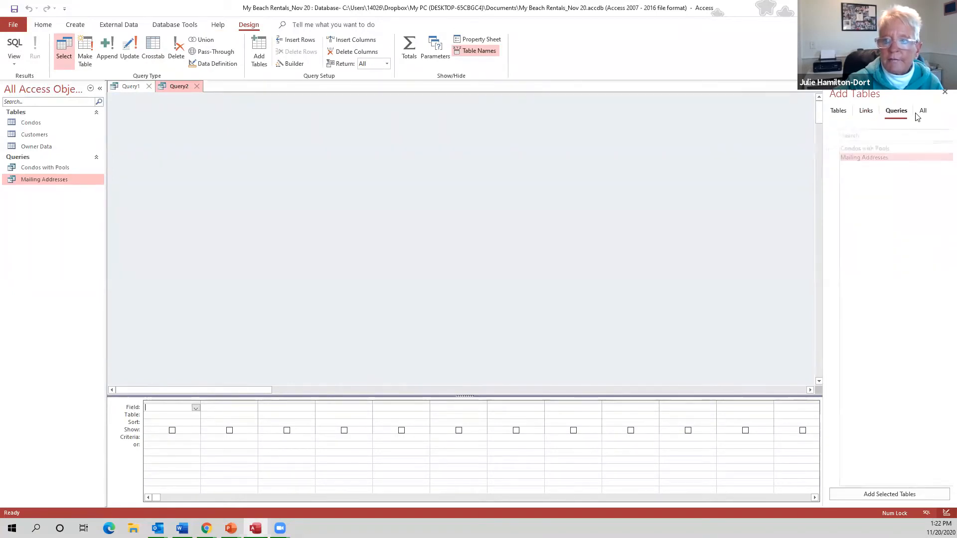
pyautogui.click(922, 111)
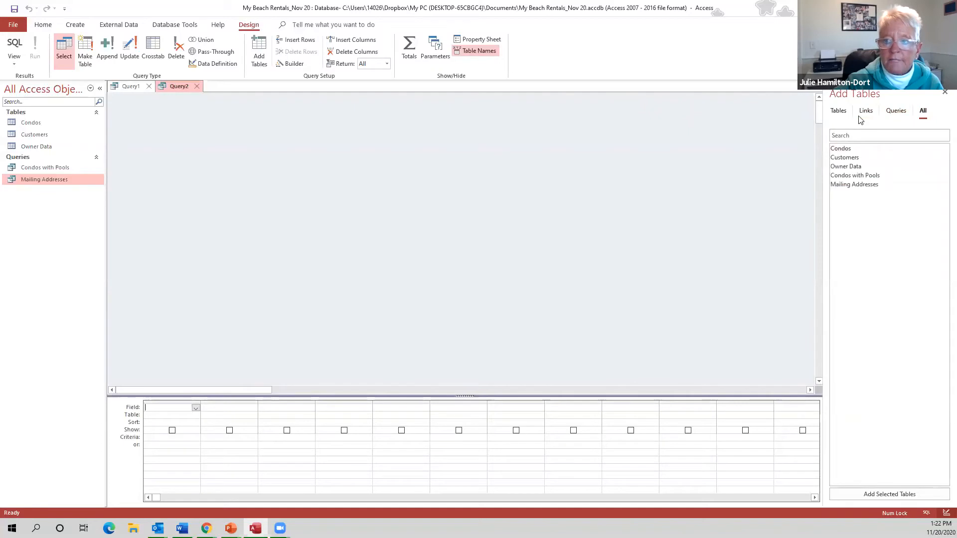
pyautogui.click(838, 111)
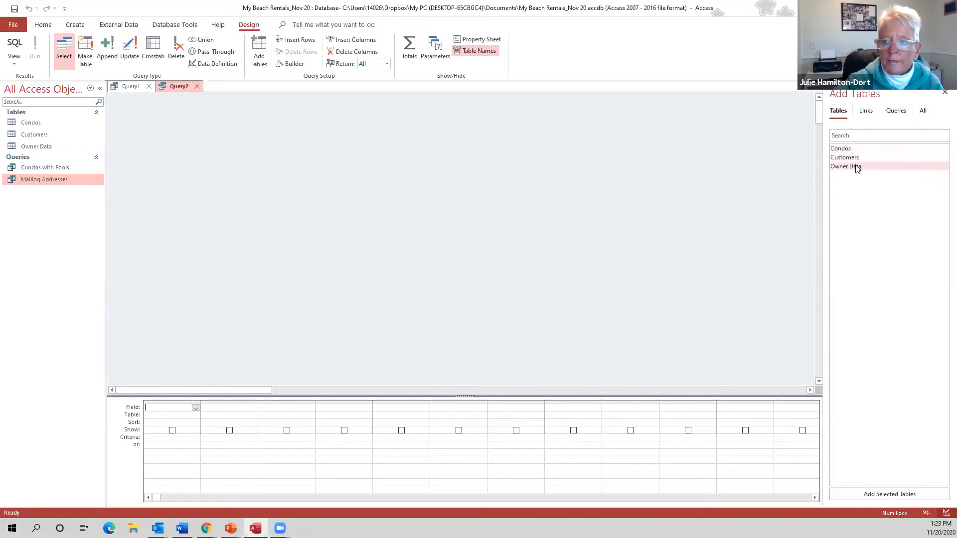
pyautogui.doubleClick(857, 168)
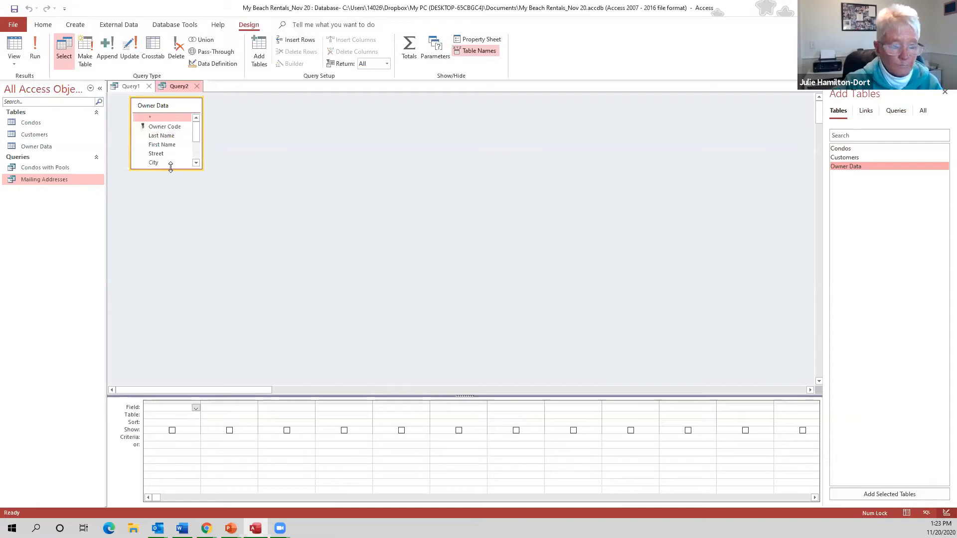
# Add the Last Name, First Name, Street, City, State and Postal Code fields from Owner Data to the query
pyautogui.moveTo(171, 168); pyautogui.dragTo(174, 241)
pyautogui.doubleClick(183, 136)
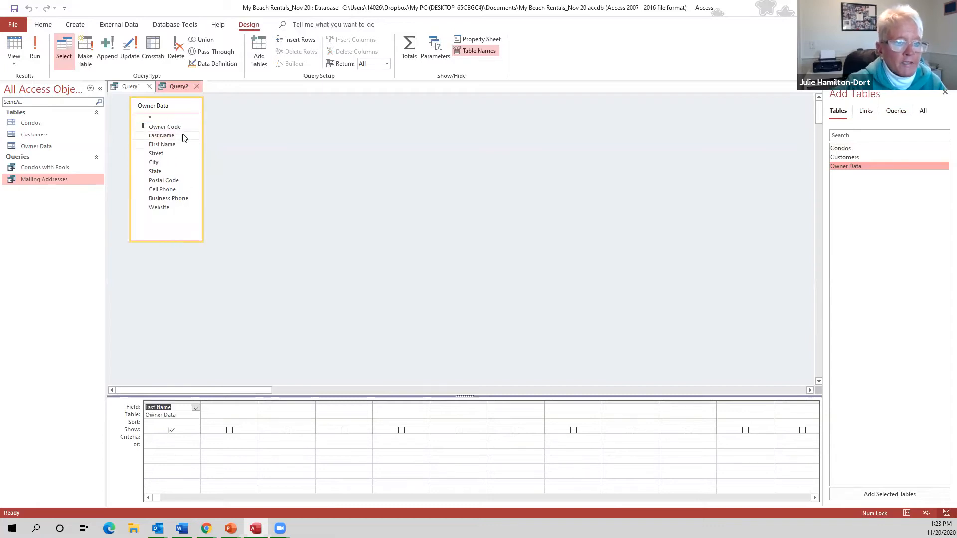
pyautogui.doubleClick(180, 145)
pyautogui.click(175, 153)
pyautogui.doubleClick(175, 154)
pyautogui.doubleClick(167, 162)
pyautogui.doubleClick(163, 171)
pyautogui.doubleClick(163, 181)
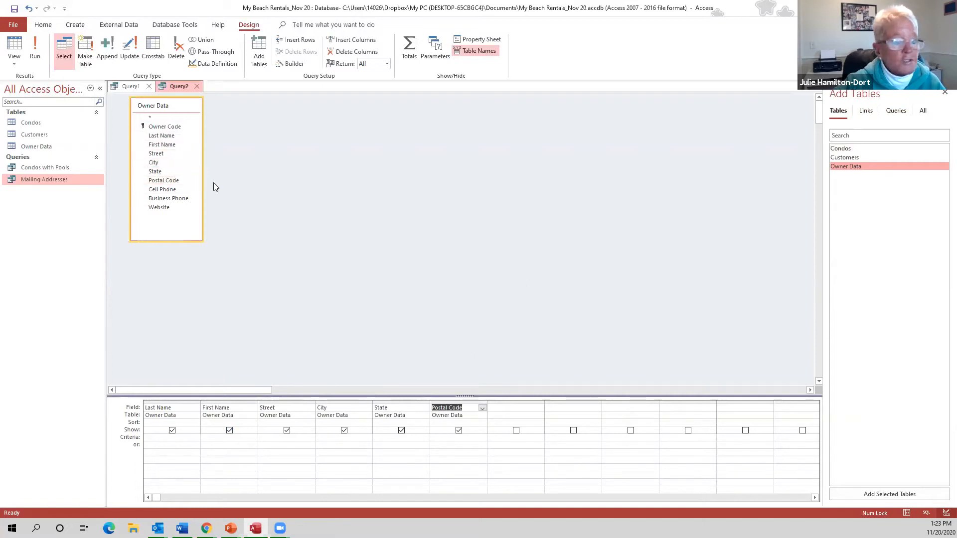
# Run the owner query and save it as Owner Mailing Addresses
pyautogui.click(36, 48)
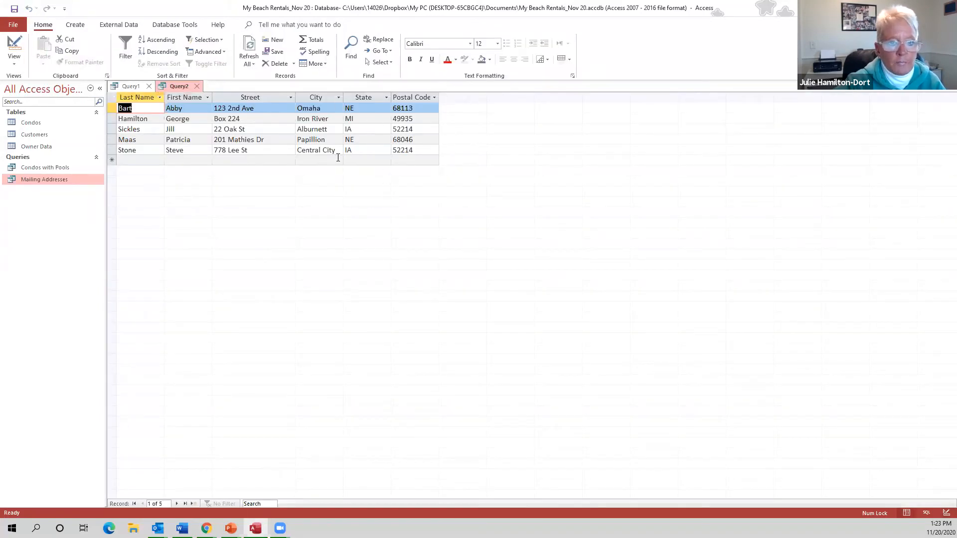
pyautogui.click(14, 9)
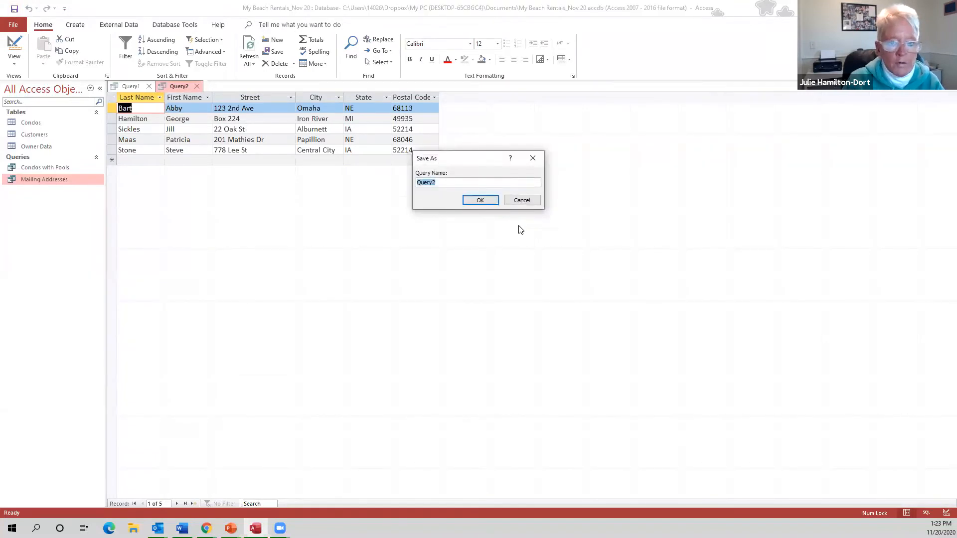
pyautogui.write('On')
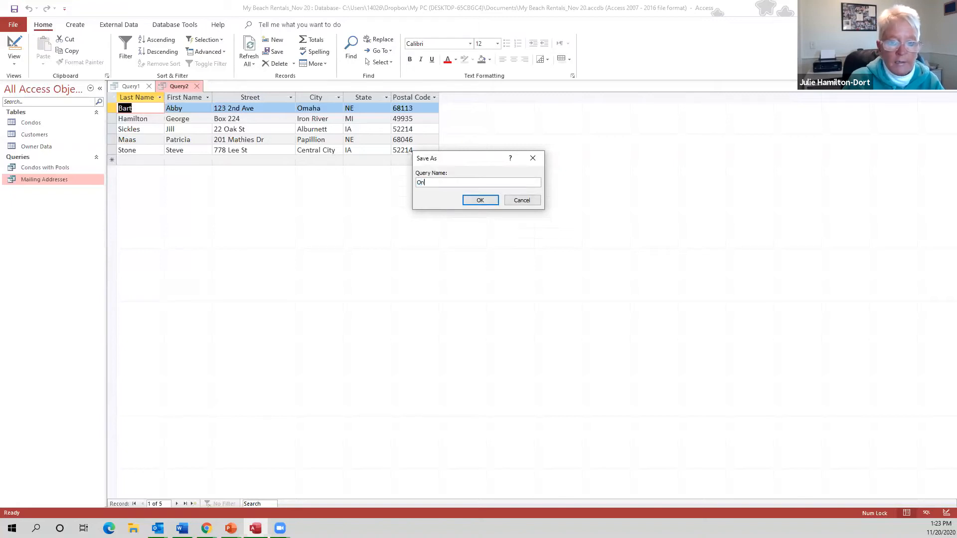
pyautogui.write('wner Ma')
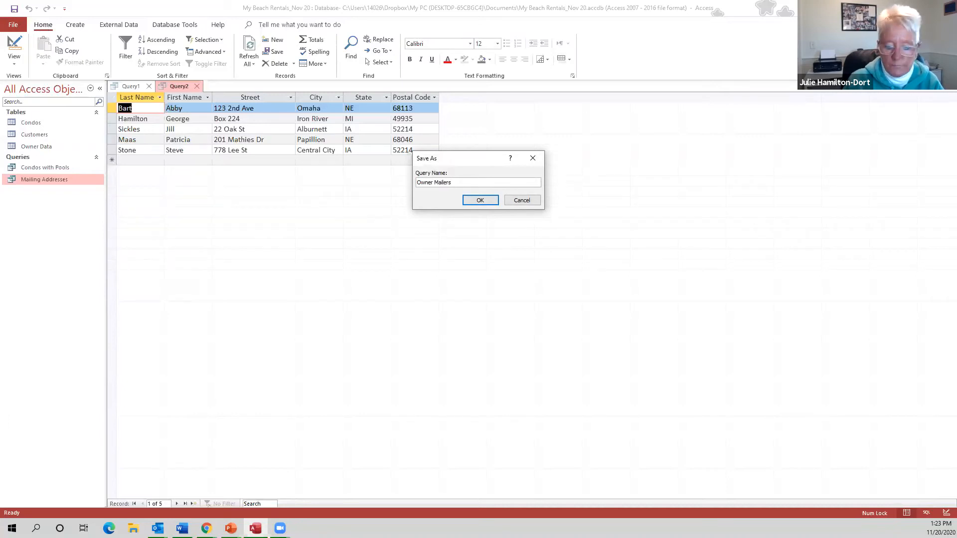
pyautogui.write('iling Addres')
pyautogui.write('s')
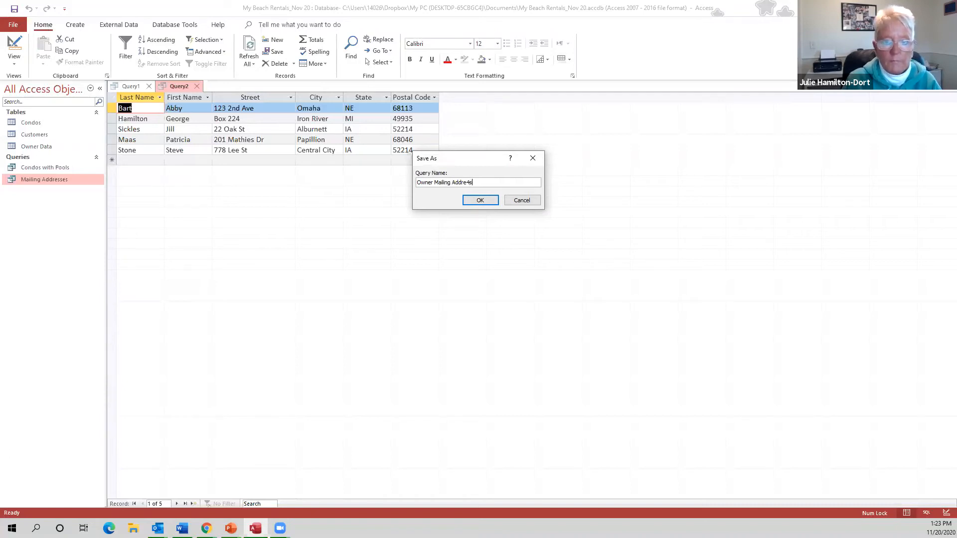
pyautogui.write('es')
pyautogui.press('Return')
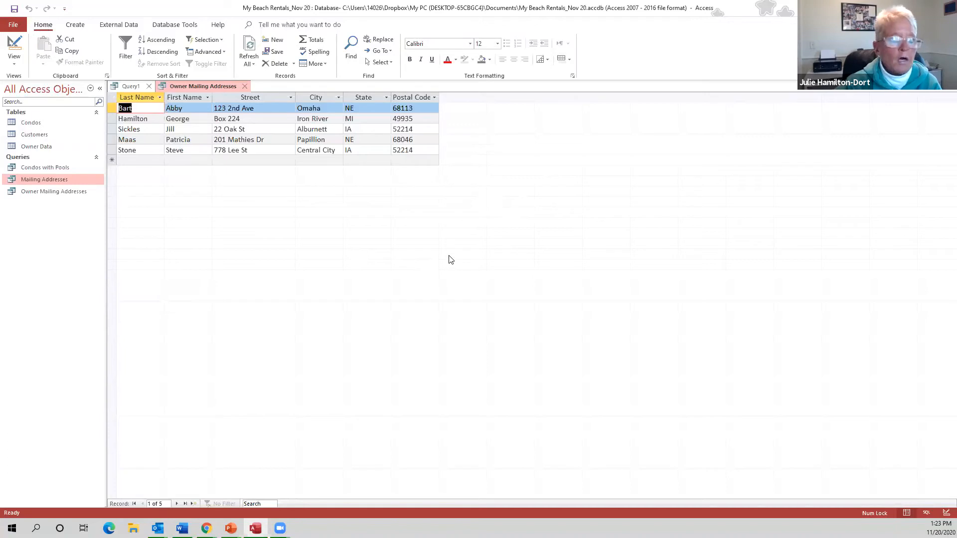
# Close both open queries and start a new query in Query Design based on the Customers table
pyautogui.click(244, 86)
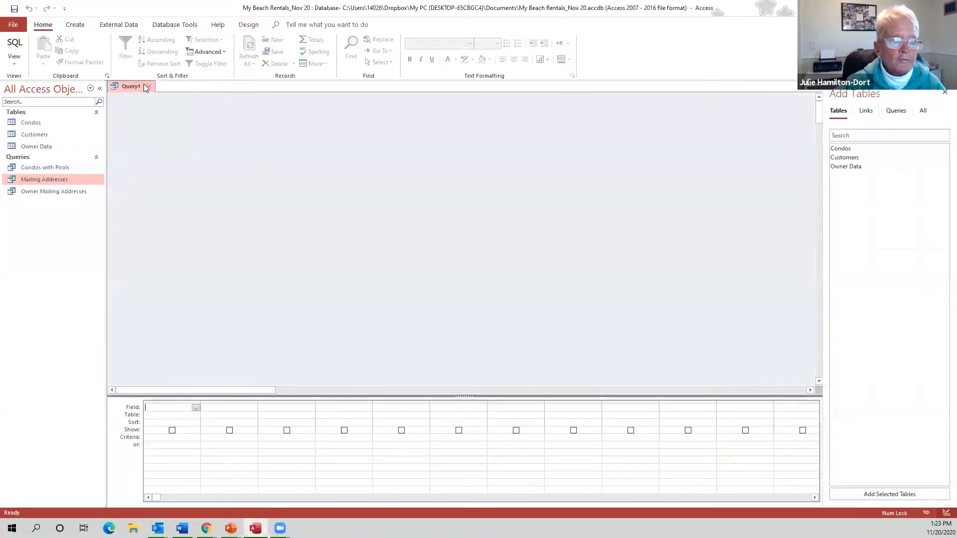
pyautogui.click(147, 87)
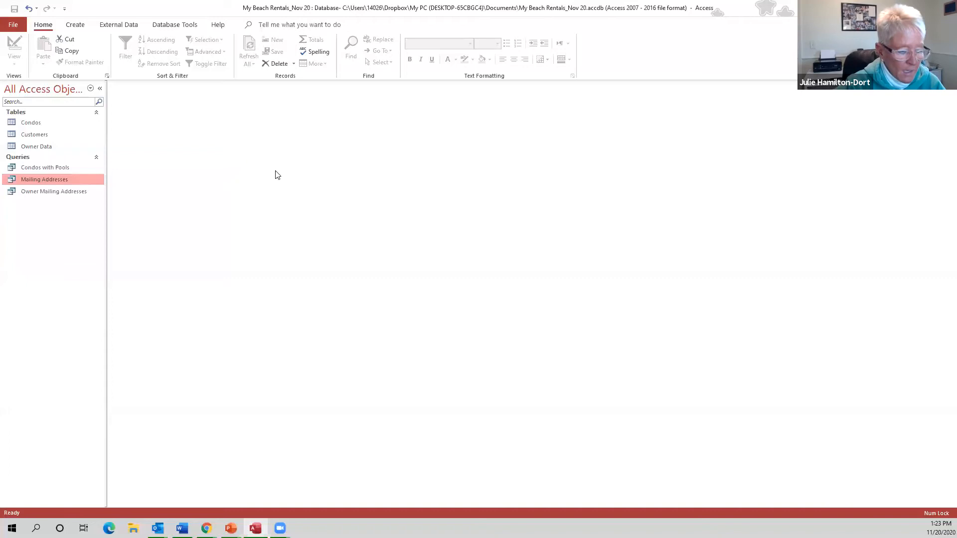
pyautogui.click(75, 25)
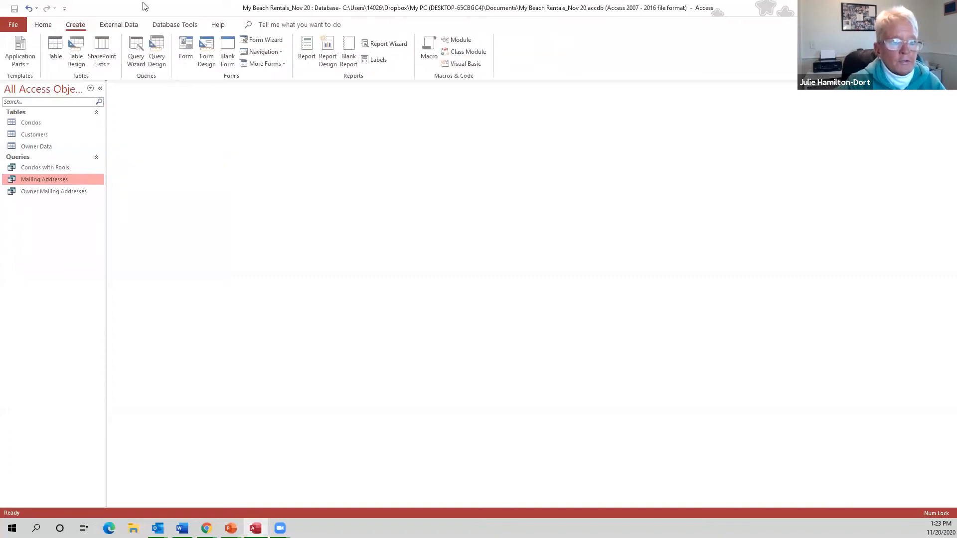
pyautogui.click(157, 44)
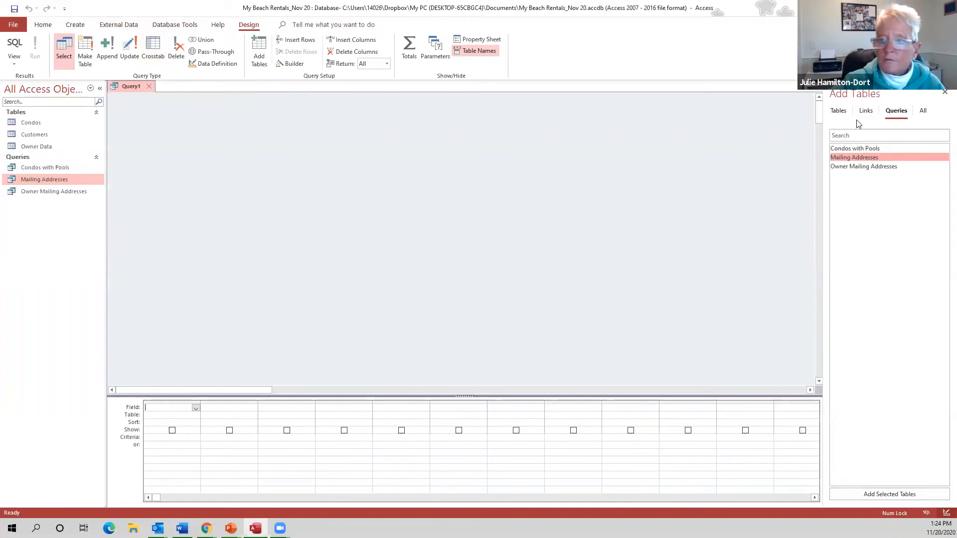
pyautogui.click(838, 110)
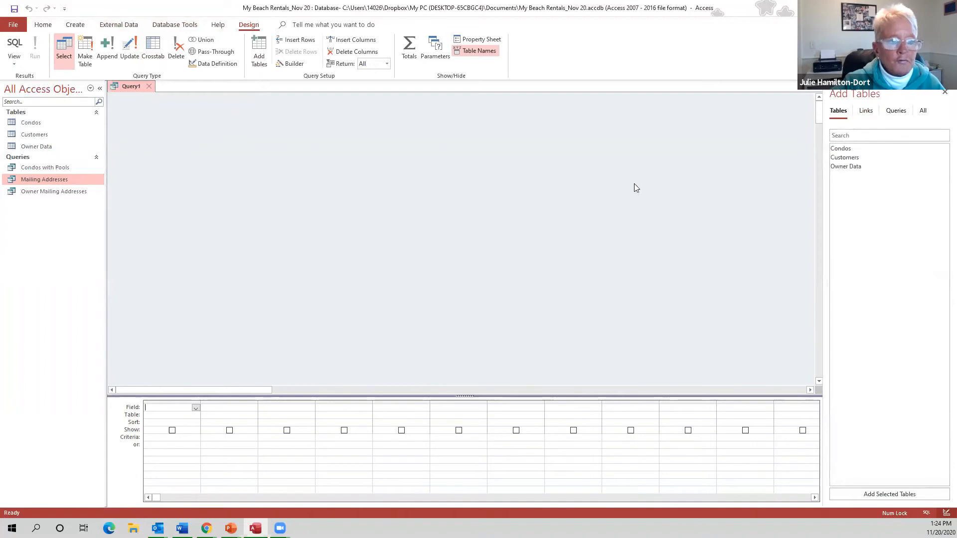
pyautogui.click(858, 161)
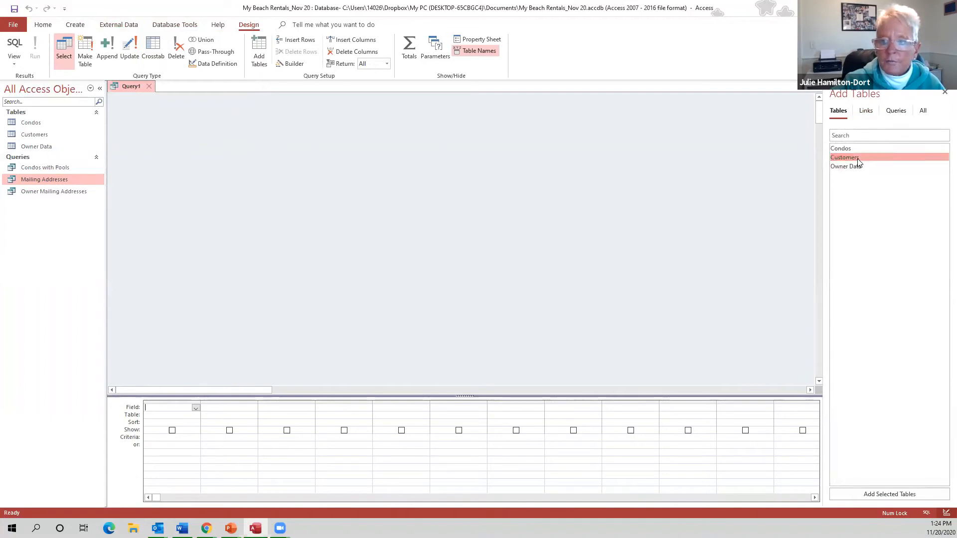
pyautogui.doubleClick(858, 161)
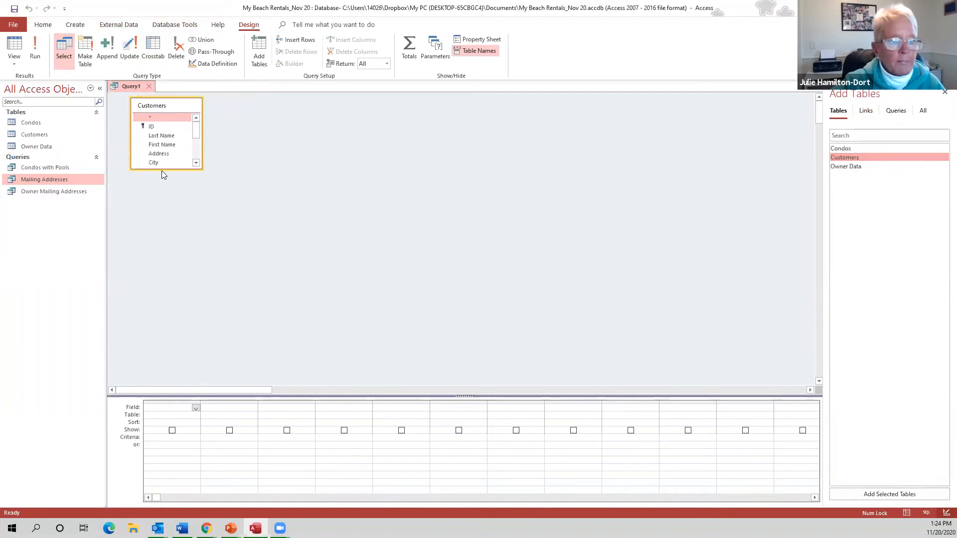
# Add the Last Name, First Name, Address, City, State and Zip fields from Customers to the query
pyautogui.moveTo(176, 167); pyautogui.dragTo(177, 257)
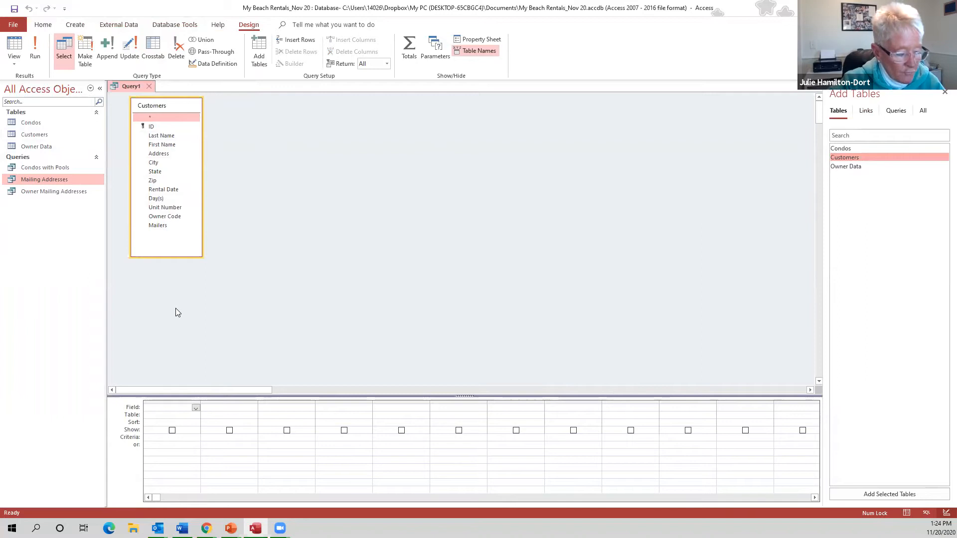
pyautogui.click(168, 137)
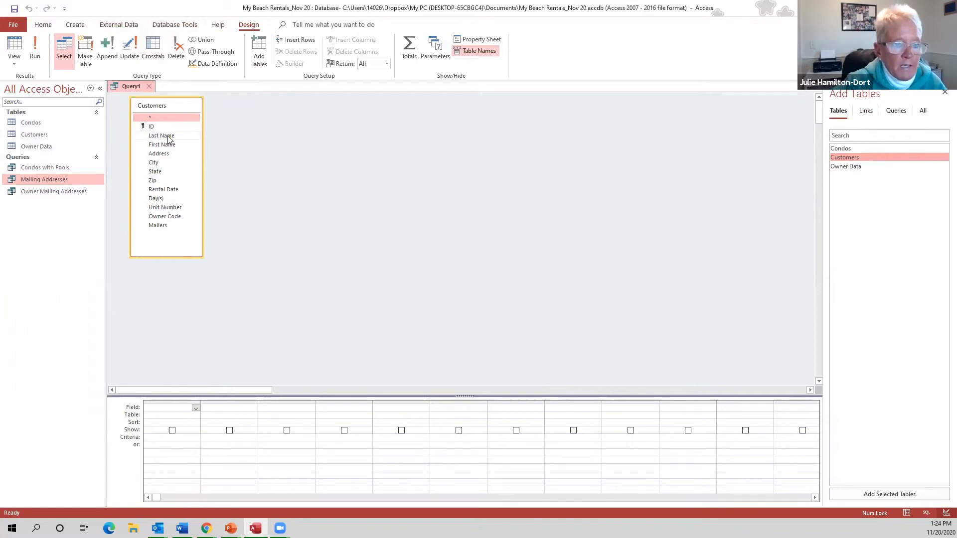
pyautogui.doubleClick(168, 135)
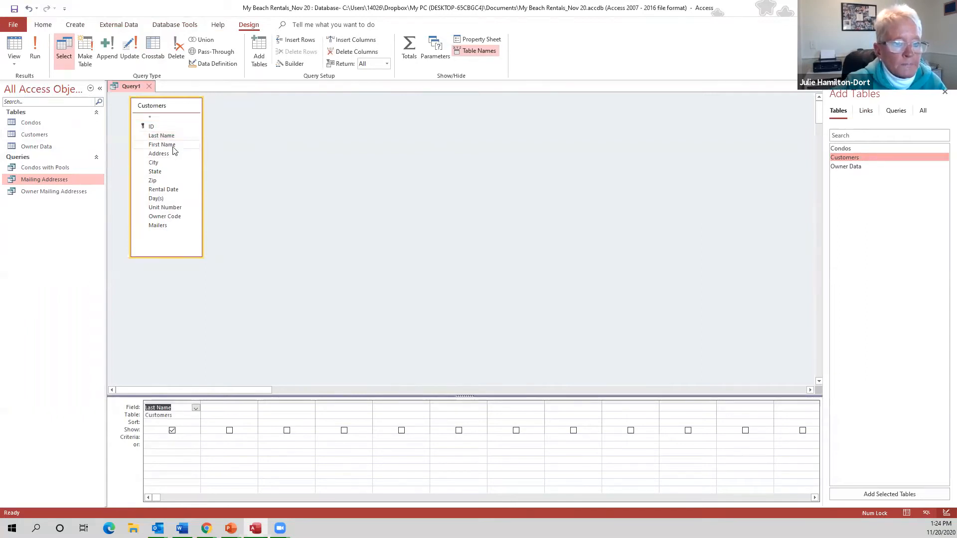
pyautogui.doubleClick(172, 146)
pyautogui.click(174, 154)
pyautogui.doubleClick(173, 154)
pyautogui.doubleClick(174, 163)
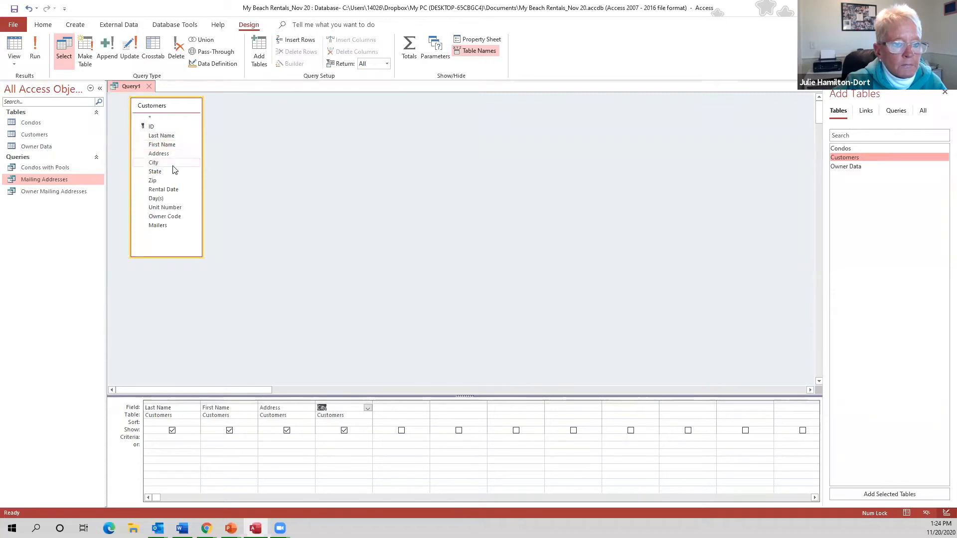
pyautogui.doubleClick(174, 172)
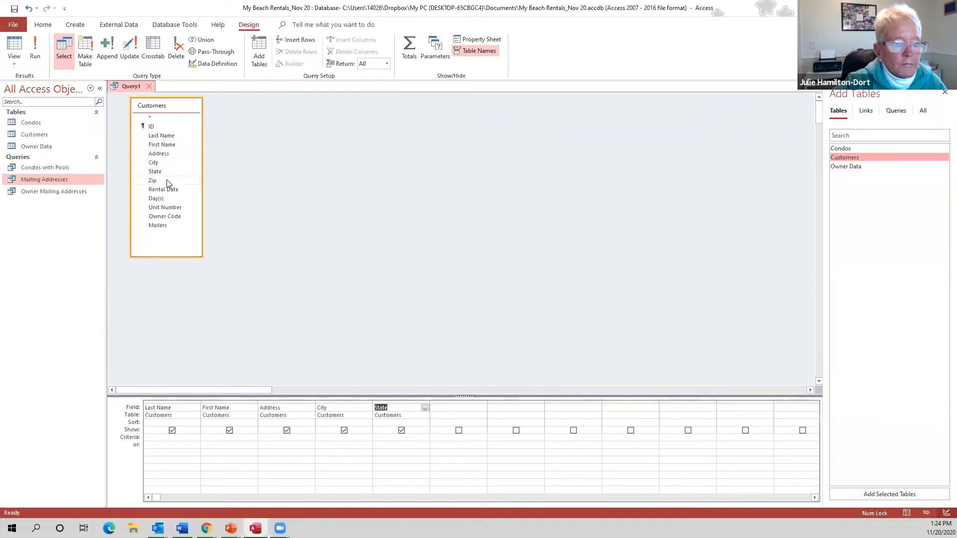
pyautogui.doubleClick(166, 180)
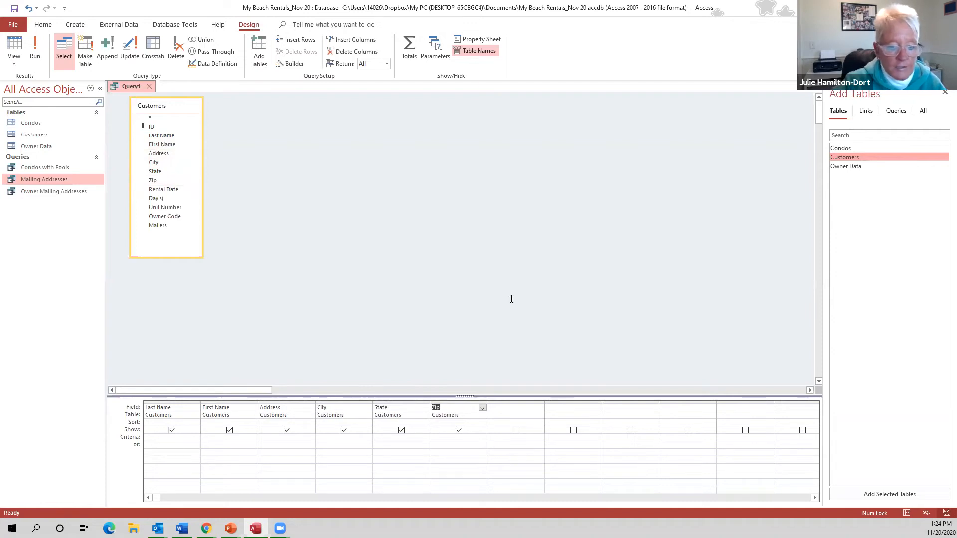
# Set the City criterion to Not in ("Omaha") and run the query
pyautogui.click(344, 437)
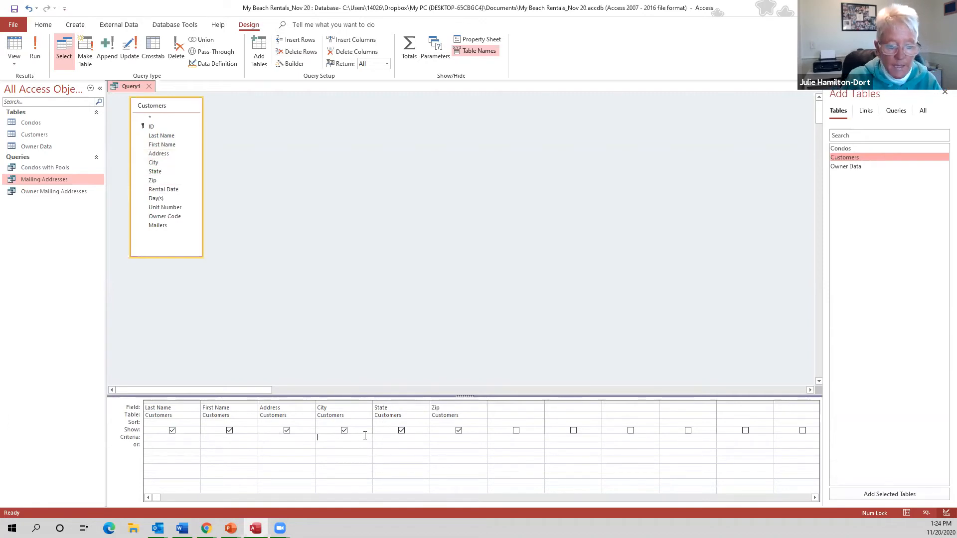
pyautogui.write('t ')
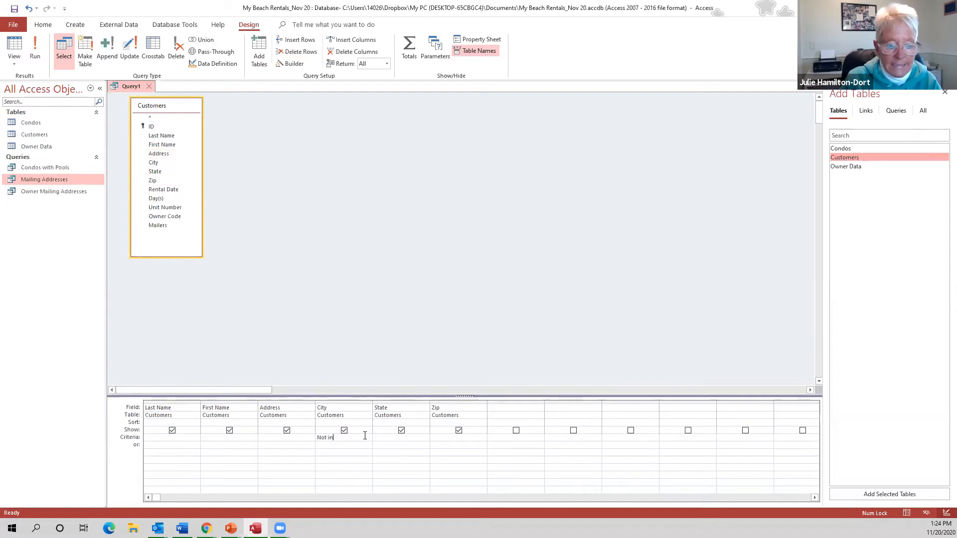
pyautogui.write('in ')
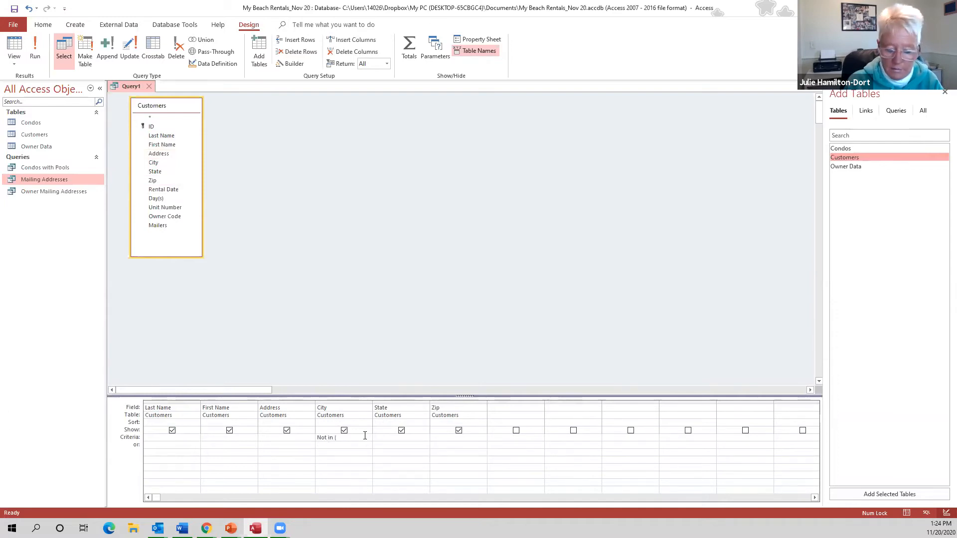
pyautogui.write('("')
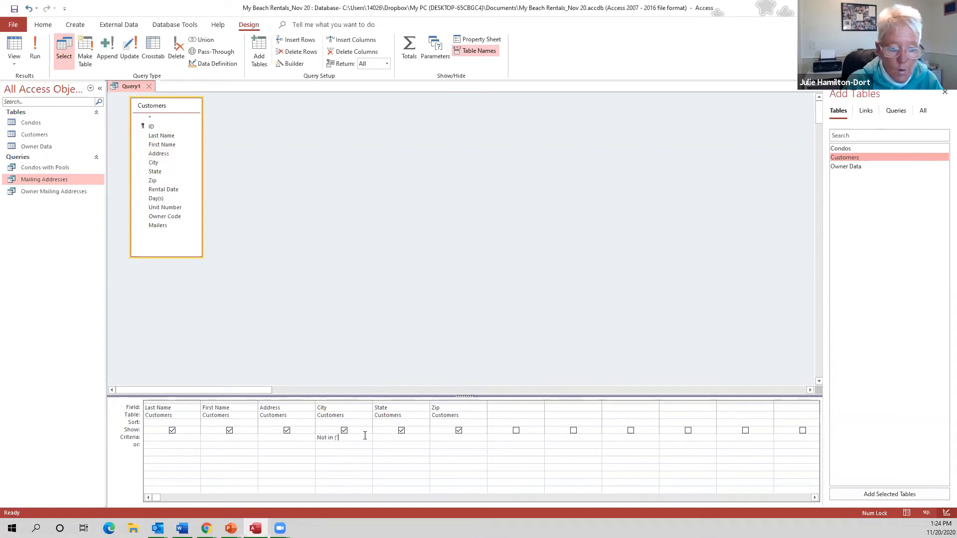
pyautogui.write('Omaha')
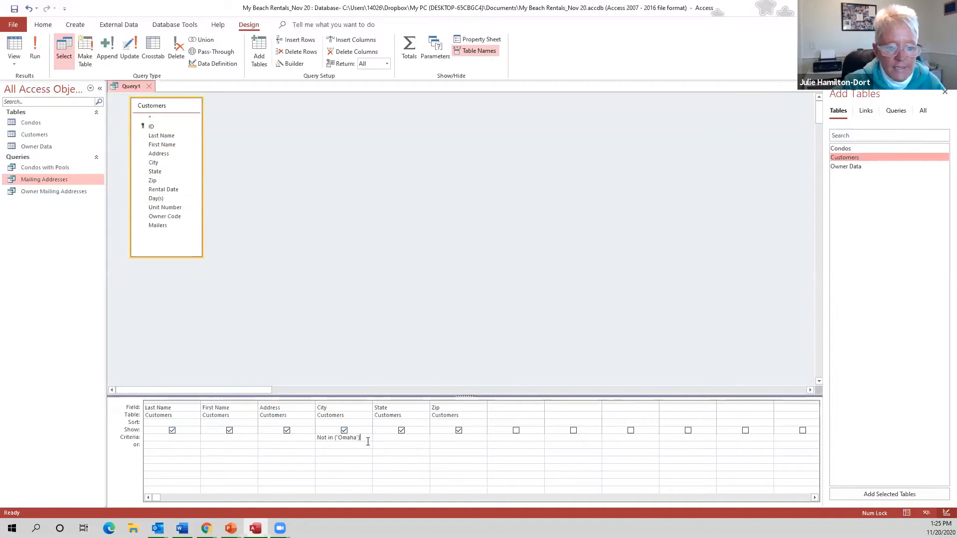
pyautogui.click(30, 49)
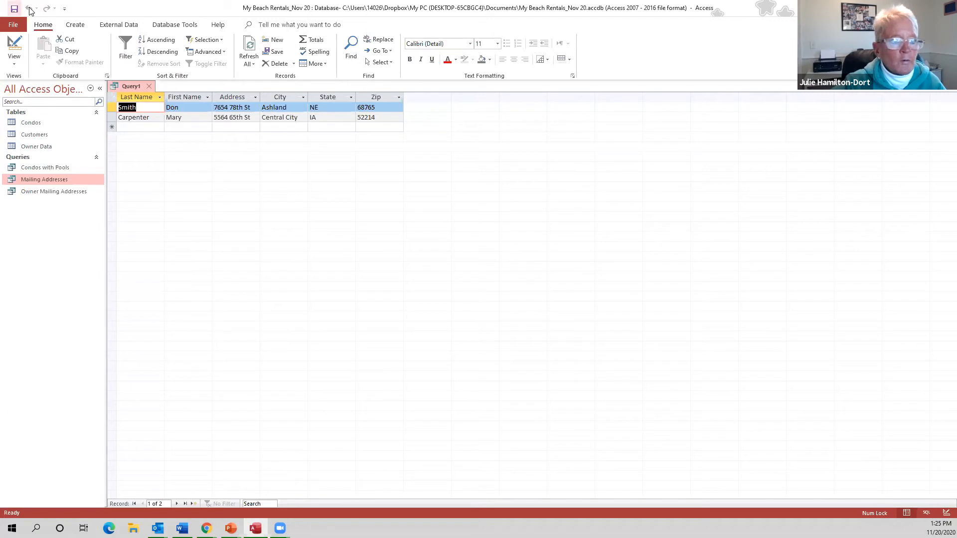
# Save the filtered customer query as Not in Omaha
pyautogui.click(14, 9)
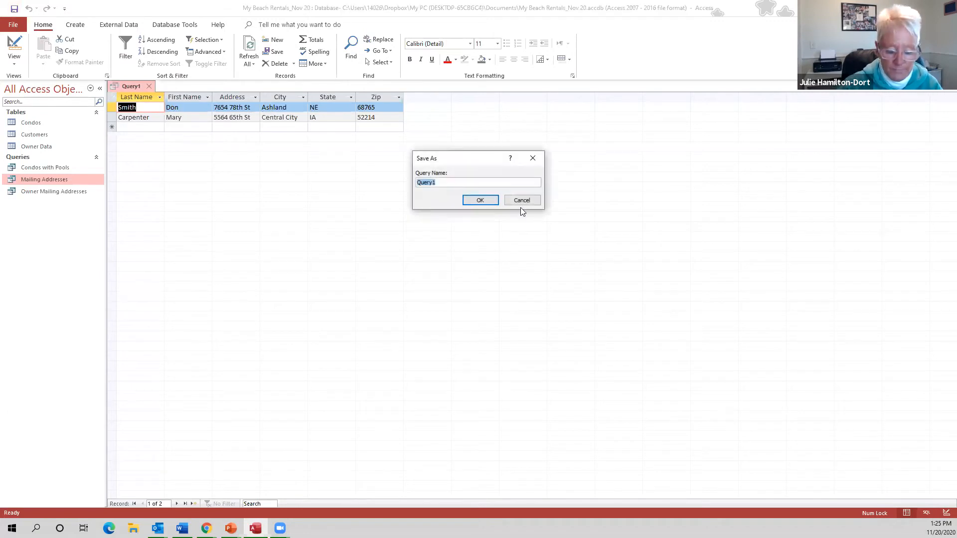
pyautogui.write('N')
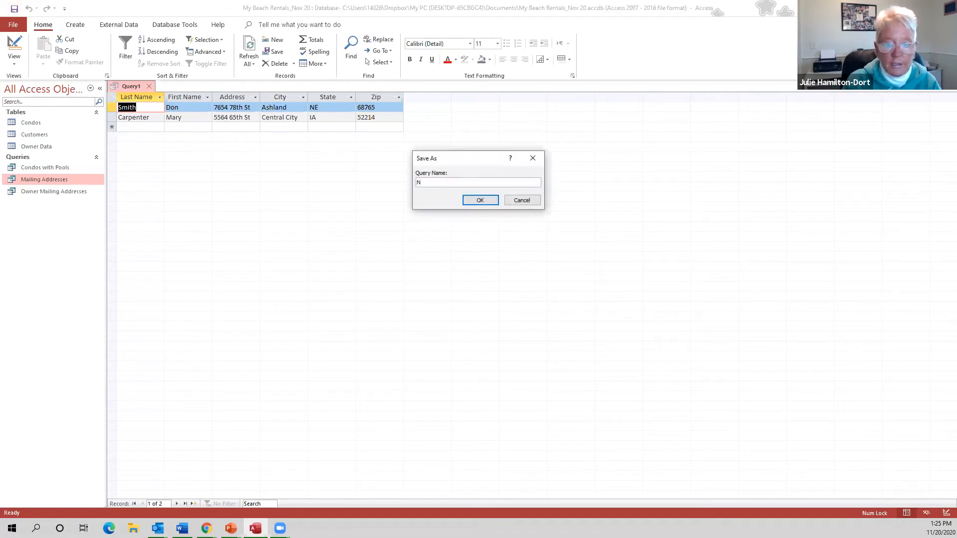
pyautogui.write('ot in Omaha')
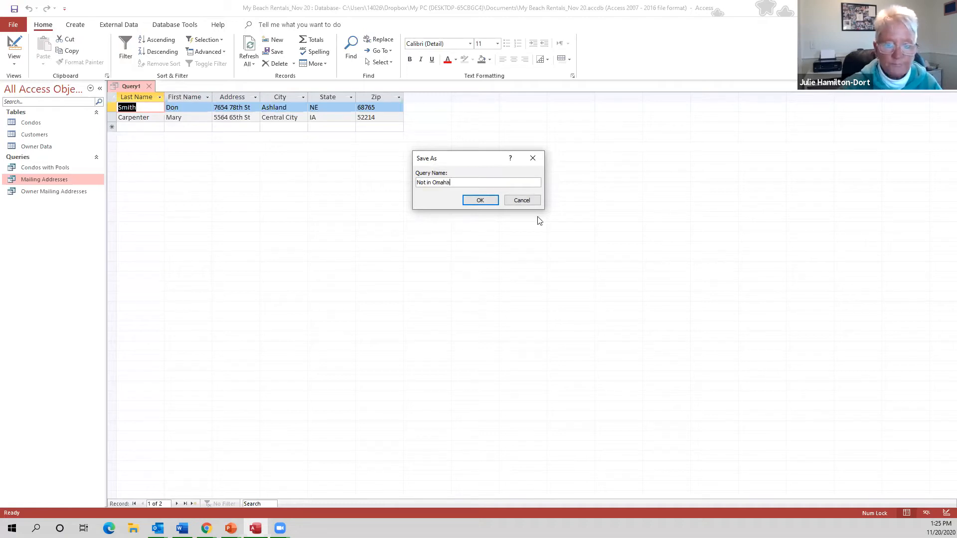
pyautogui.click(480, 200)
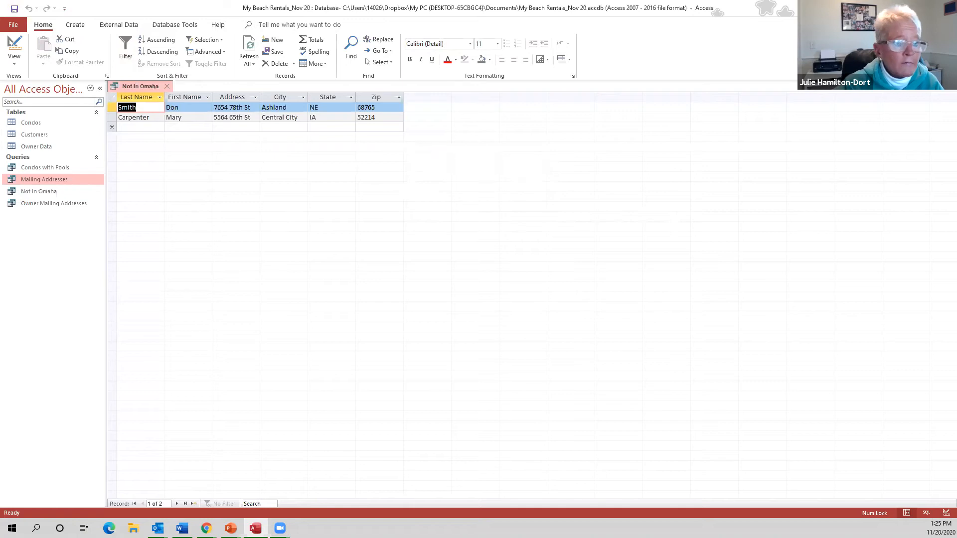
# Open the Customers table and the Owner Mailing Addresses query, and return to the Not in Omaha query to compare the records
pyautogui.click(44, 134)
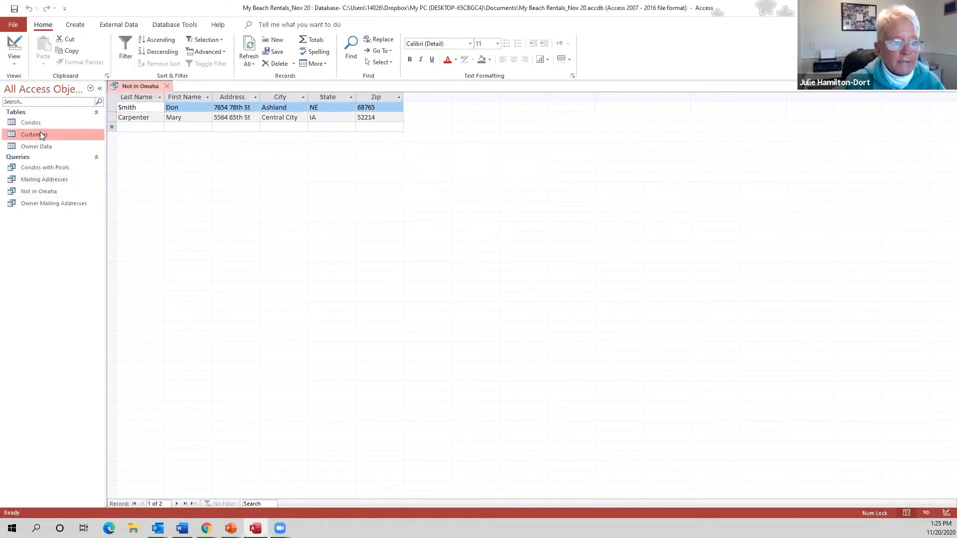
pyautogui.doubleClick(40, 131)
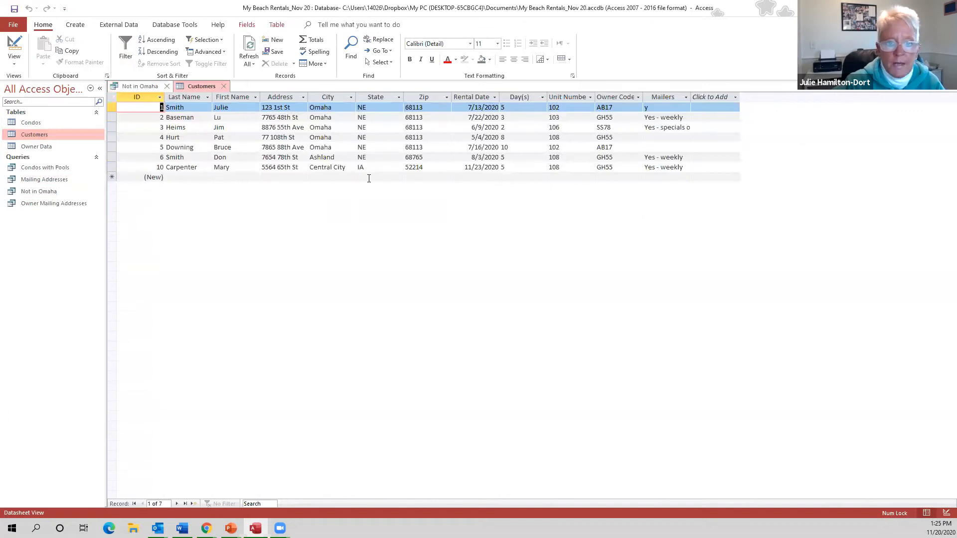
pyautogui.click(51, 200)
pyautogui.doubleClick(49, 202)
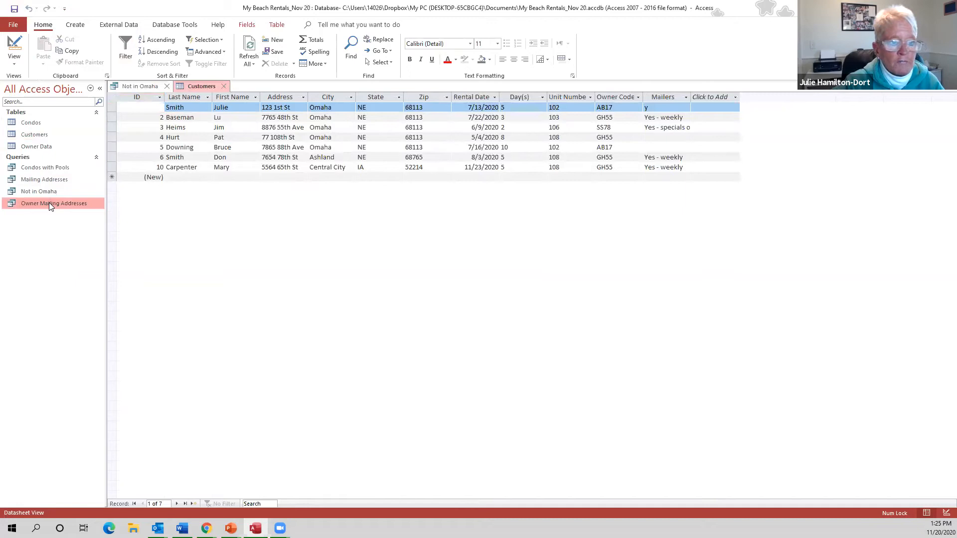
pyautogui.click(49, 190)
pyautogui.doubleClick(49, 191)
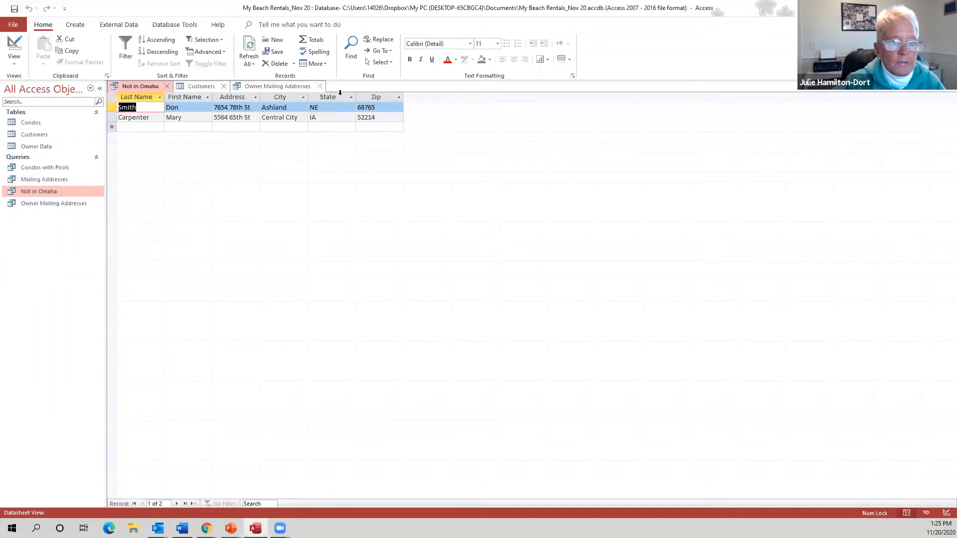
# Close the Owner Mailing Addresses query, the Customers table and the Not in Omaha query
pyautogui.click(320, 87)
pyautogui.click(224, 86)
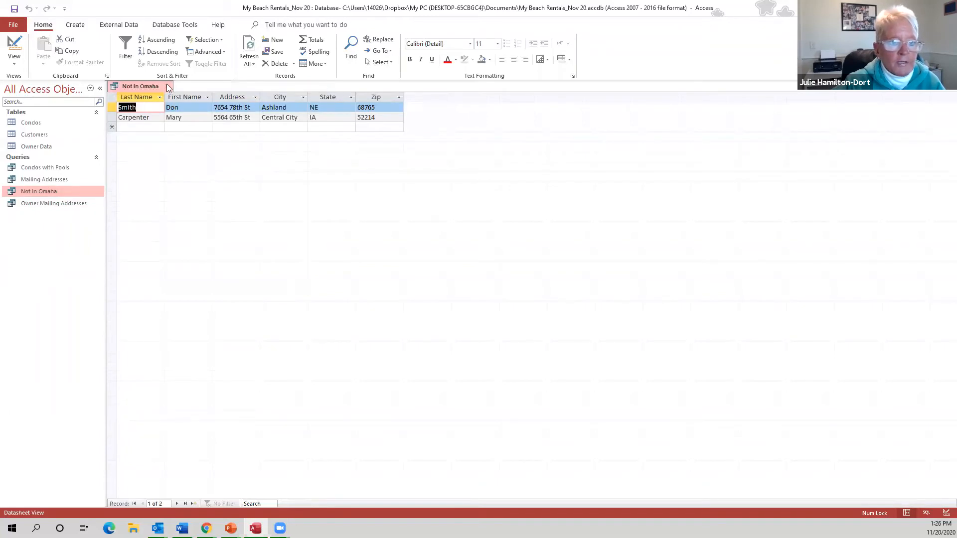
pyautogui.click(169, 87)
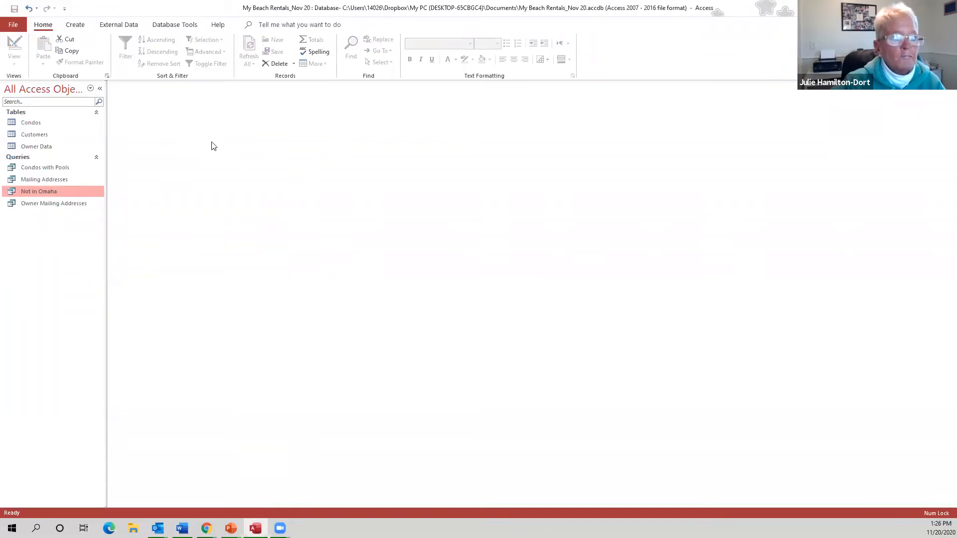
# Start a new query in Design view and list the tables available to add
pyautogui.click(78, 26)
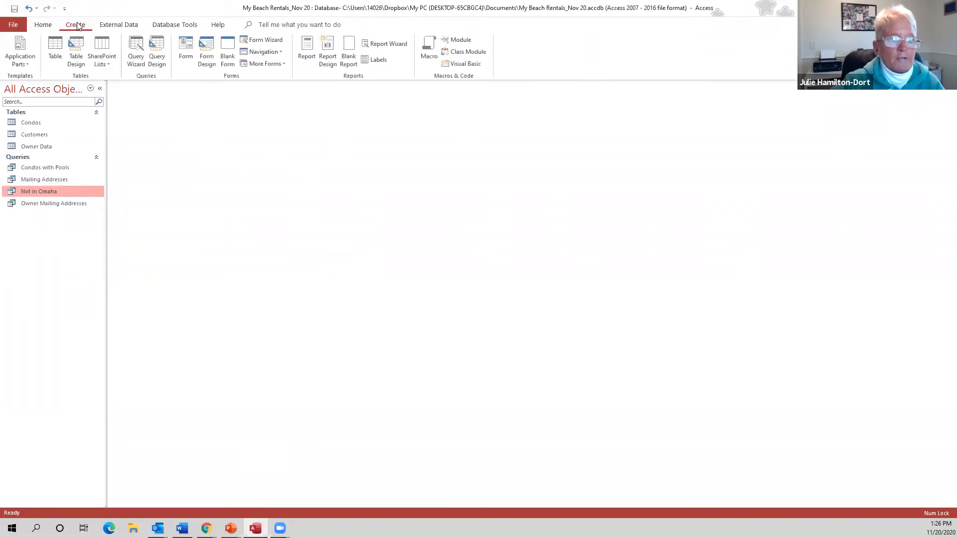
pyautogui.click(157, 52)
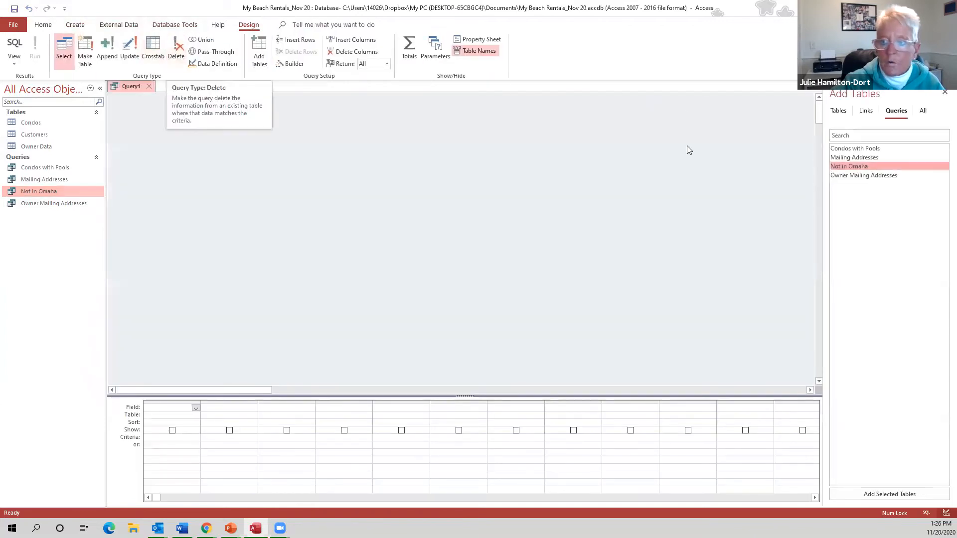
pyautogui.click(838, 110)
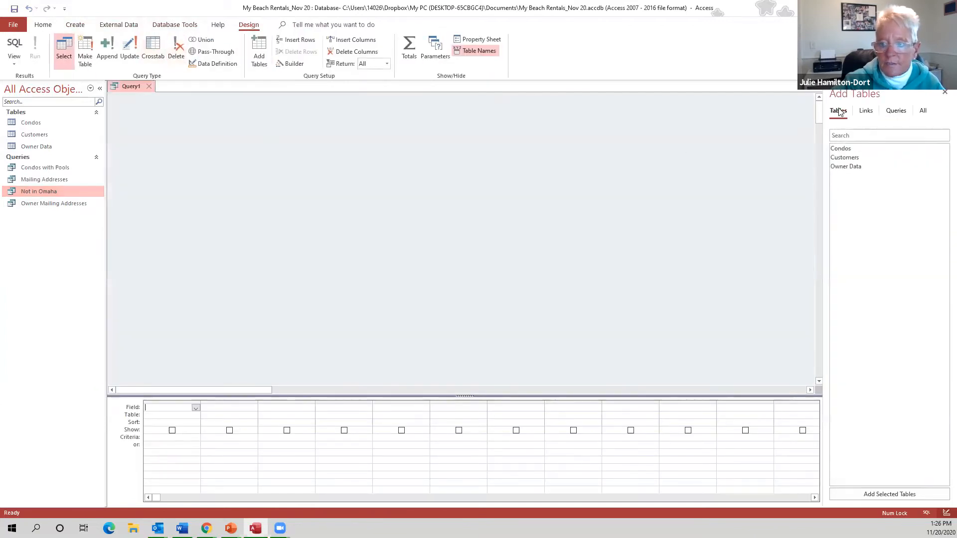
pyautogui.doubleClick(844, 158)
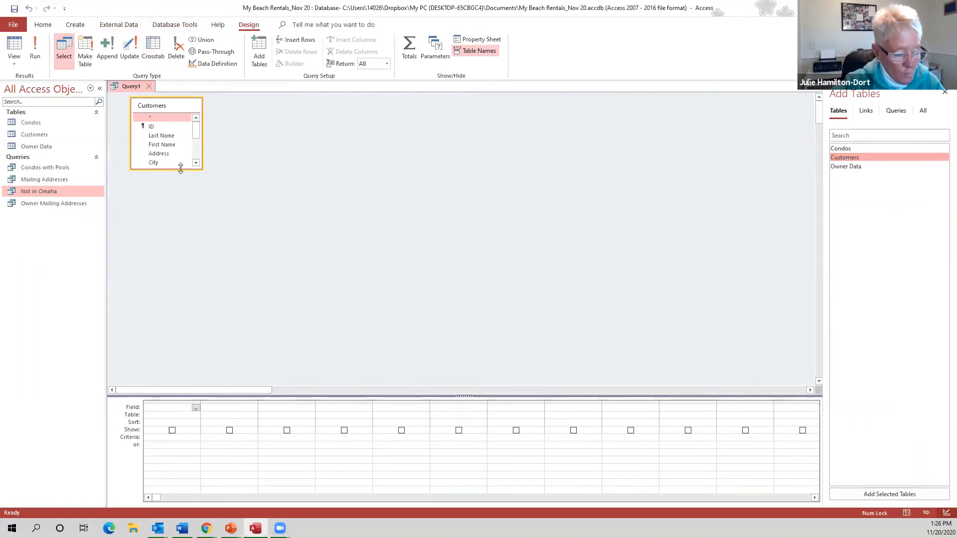
pyautogui.moveTo(180, 169); pyautogui.dragTo(186, 243)
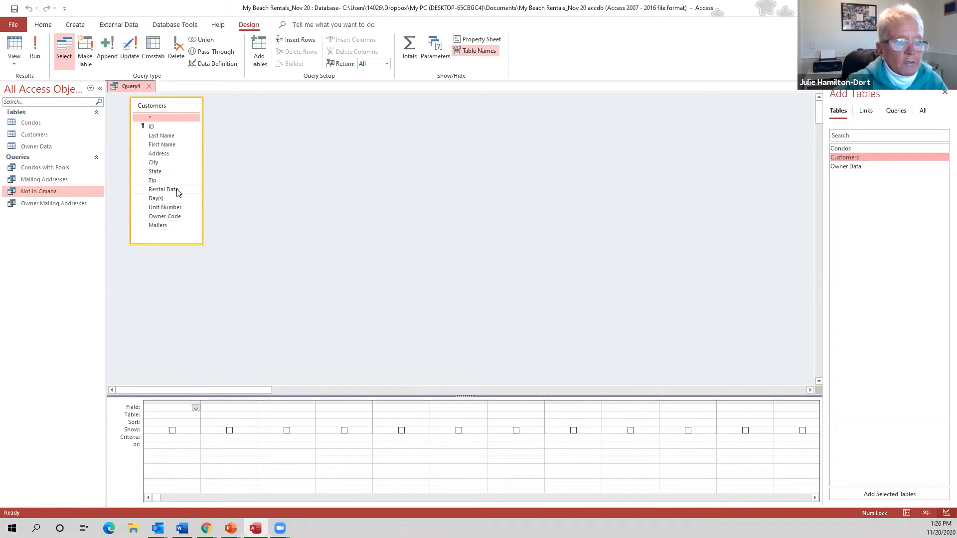
pyautogui.click(191, 103)
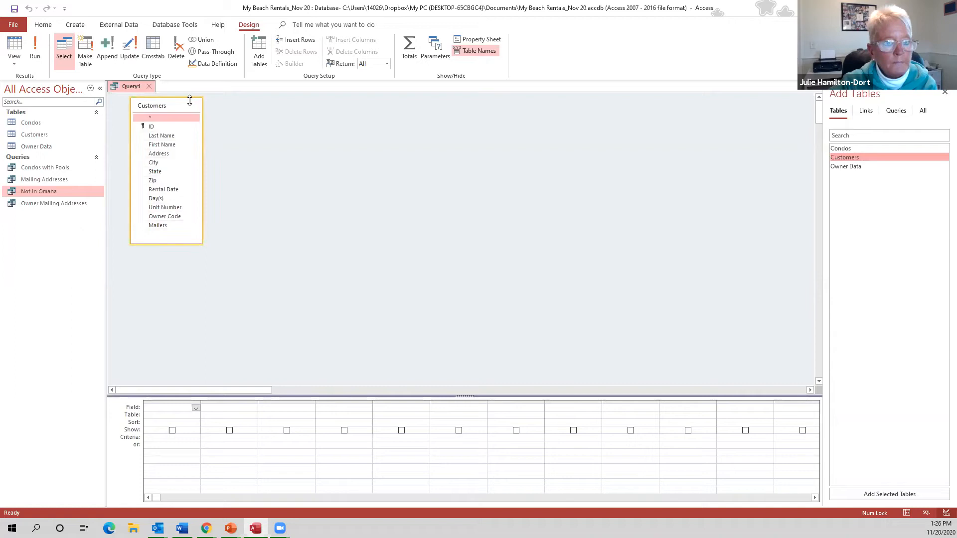
pyautogui.press('Delete')
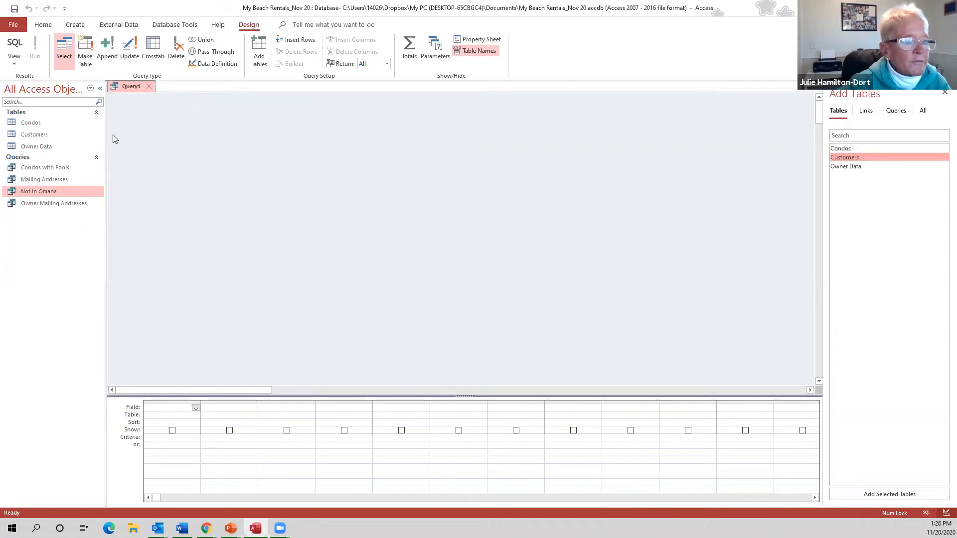
# Add the Owner Data table to the query with all its fields showing, and check the Owner Data records before returning to the query
pyautogui.doubleClick(833, 167)
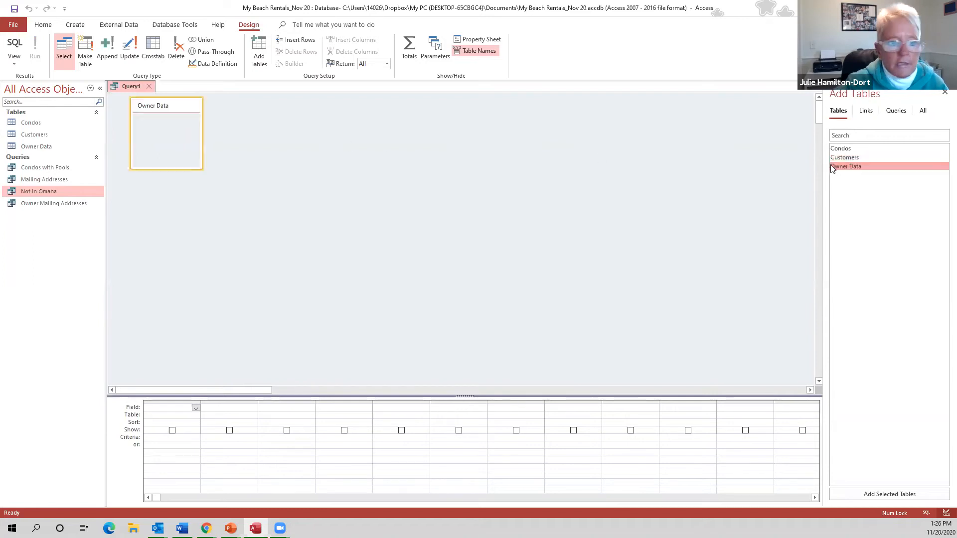
pyautogui.click(195, 181)
pyautogui.click(188, 169)
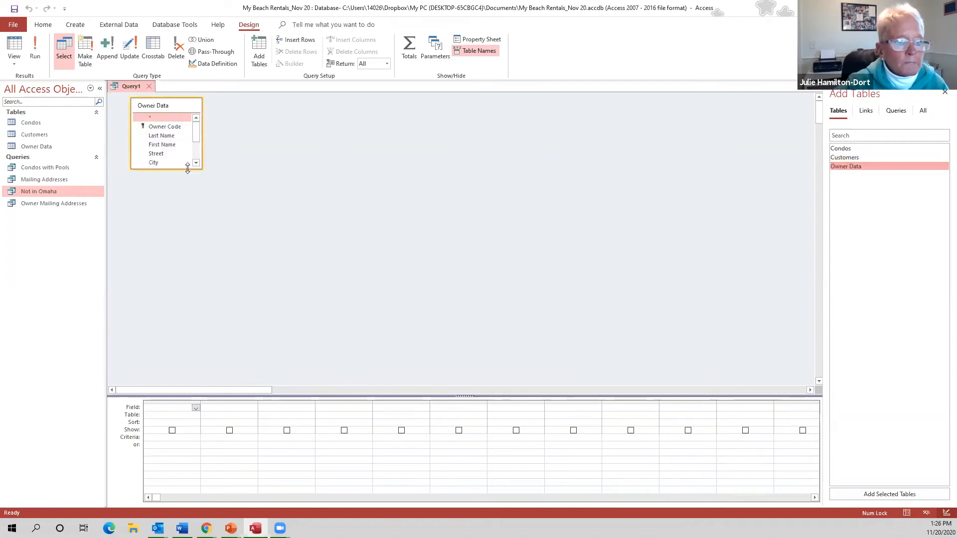
pyautogui.moveTo(188, 169); pyautogui.dragTo(219, 226)
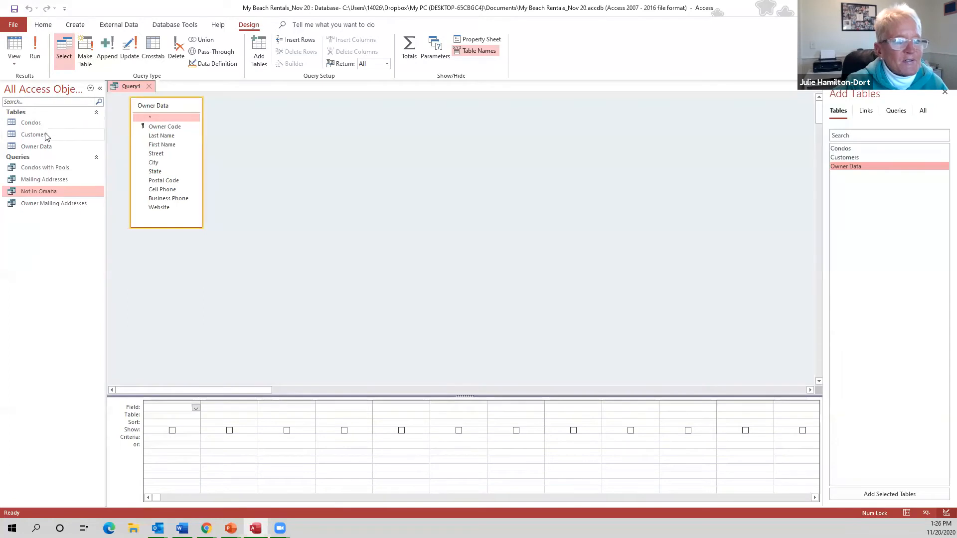
pyautogui.doubleClick(47, 146)
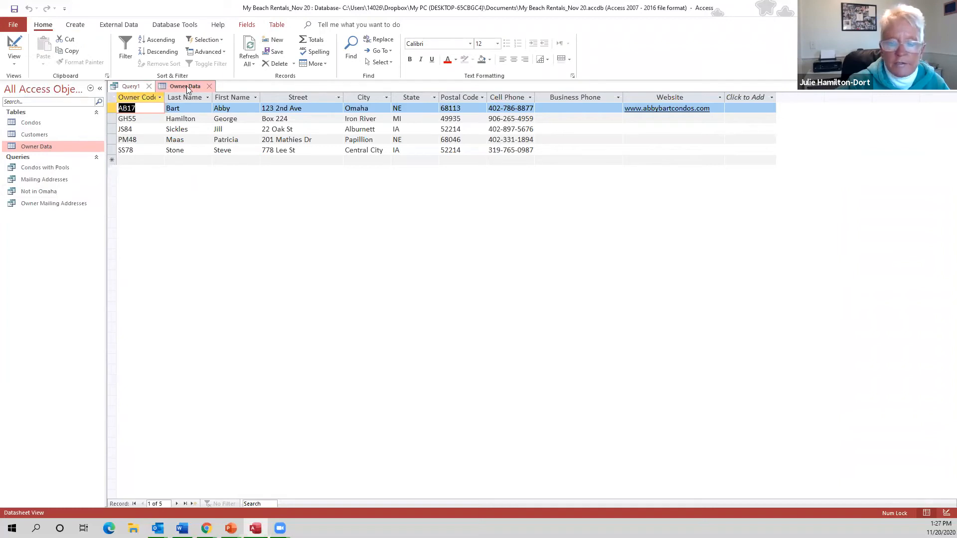
pyautogui.click(132, 86)
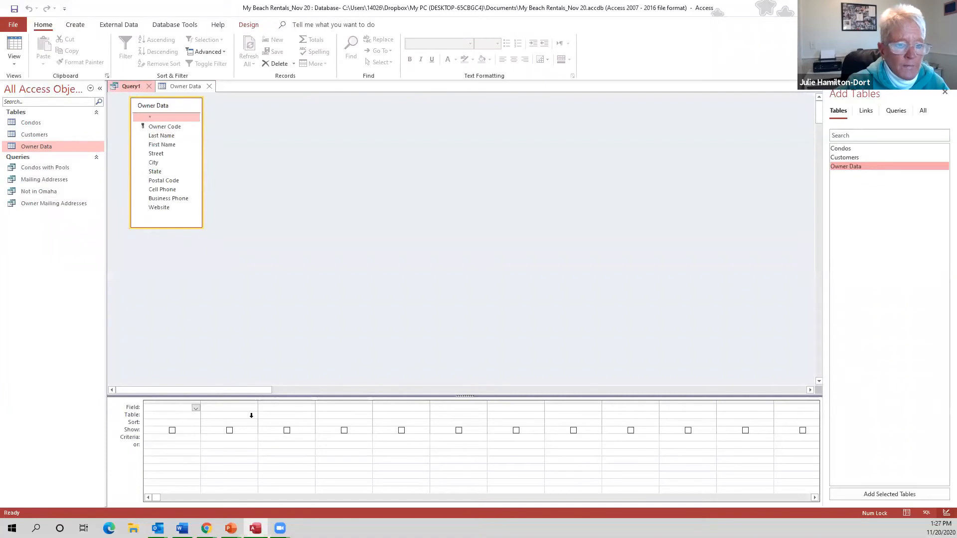
# Add the Last Name, First Name, Street, City, State, Postal Code and Cell Phone fields from Owner Data to the query
pyautogui.doubleClick(175, 137)
pyautogui.doubleClick(175, 145)
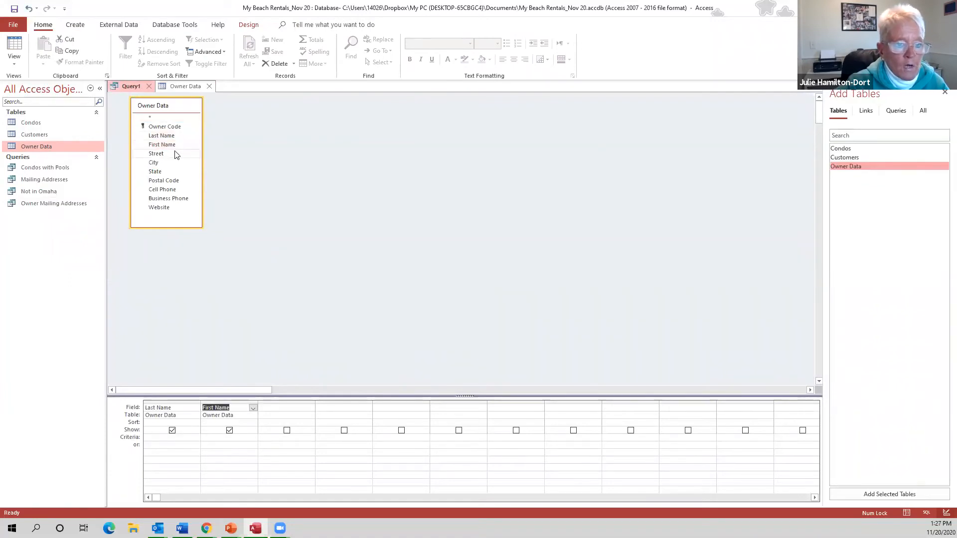
pyautogui.doubleClick(175, 154)
pyautogui.doubleClick(172, 163)
pyautogui.doubleClick(171, 172)
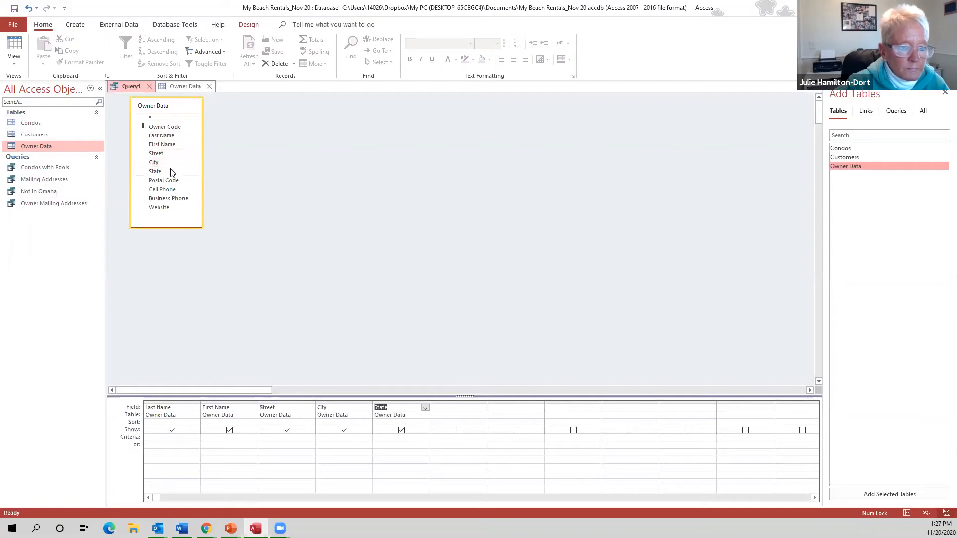
pyautogui.doubleClick(175, 180)
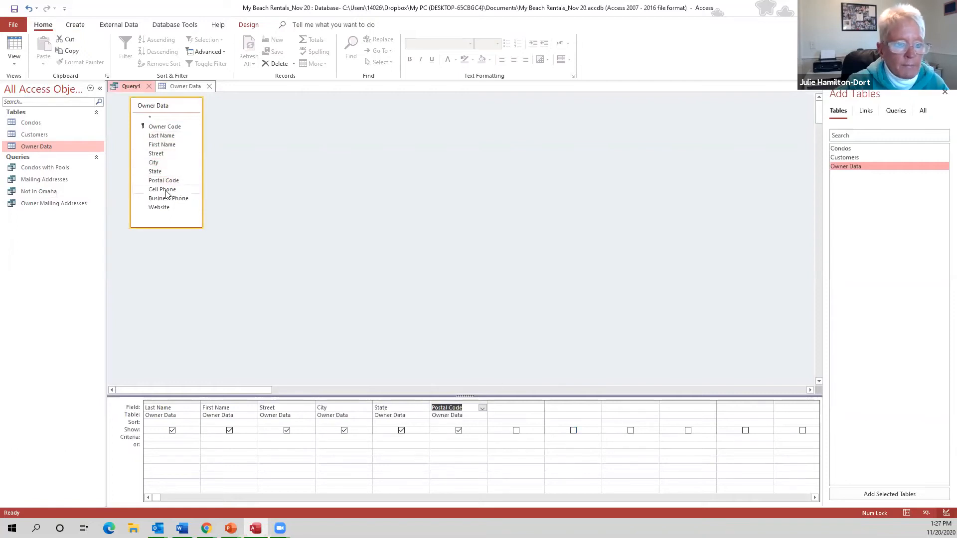
pyautogui.doubleClick(166, 190)
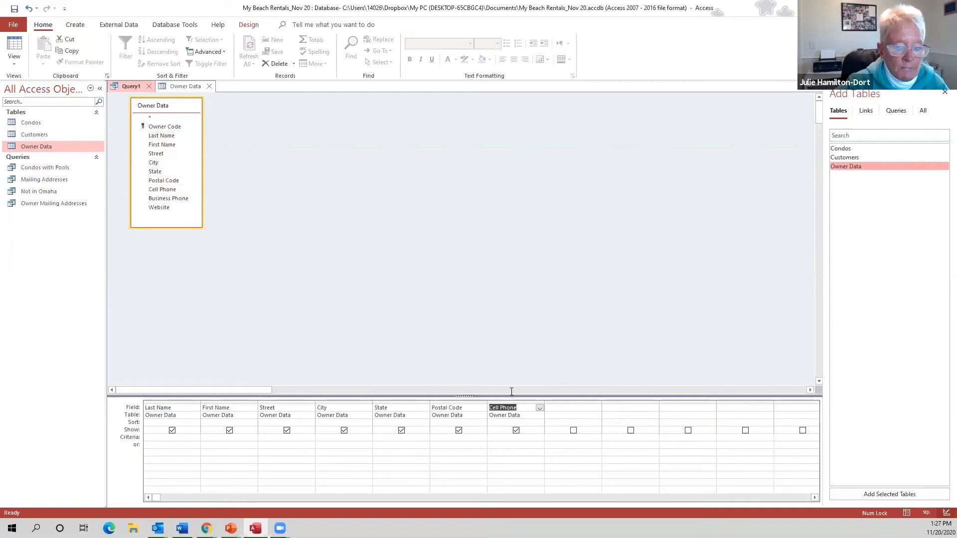
# Set the Cell Phone criterion to Like ("319*") and run the query
pyautogui.click(518, 437)
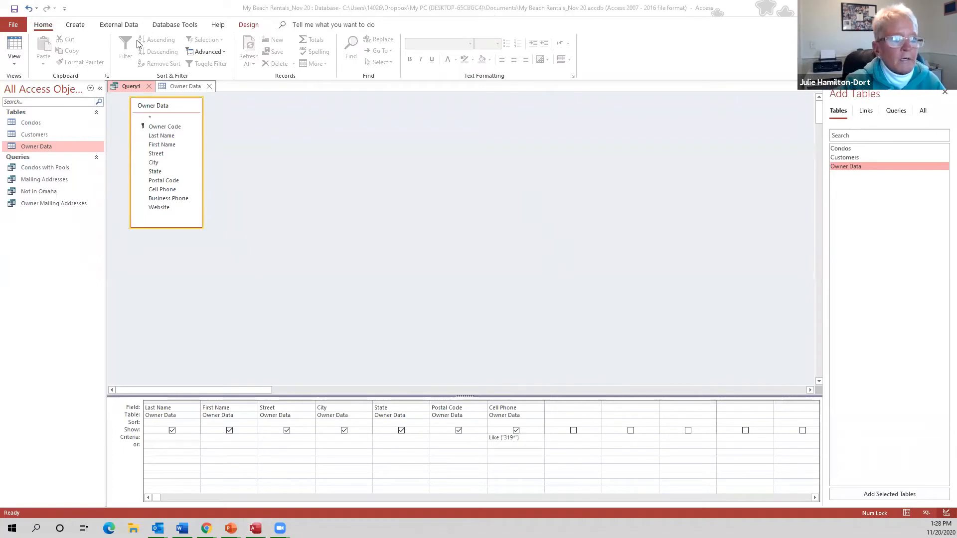
pyautogui.click(249, 26)
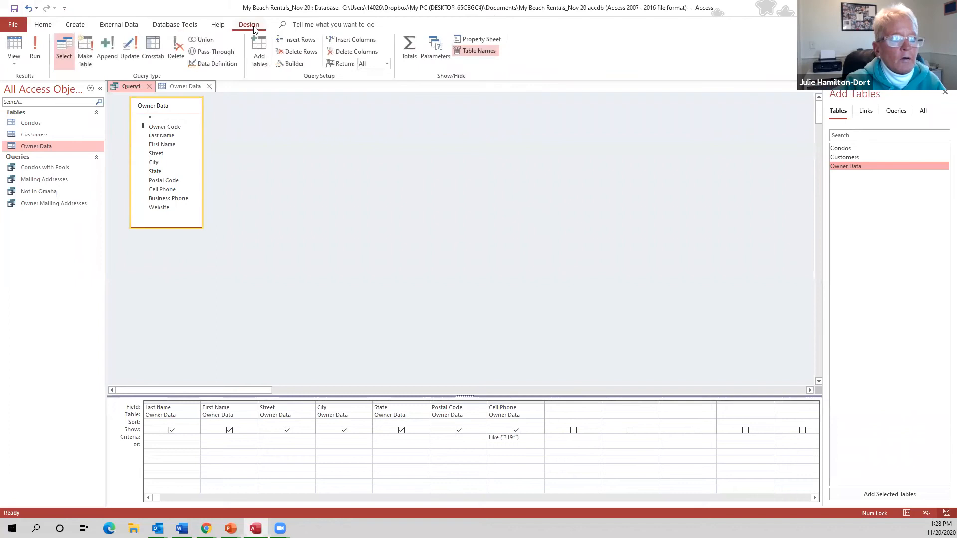
pyautogui.click(34, 43)
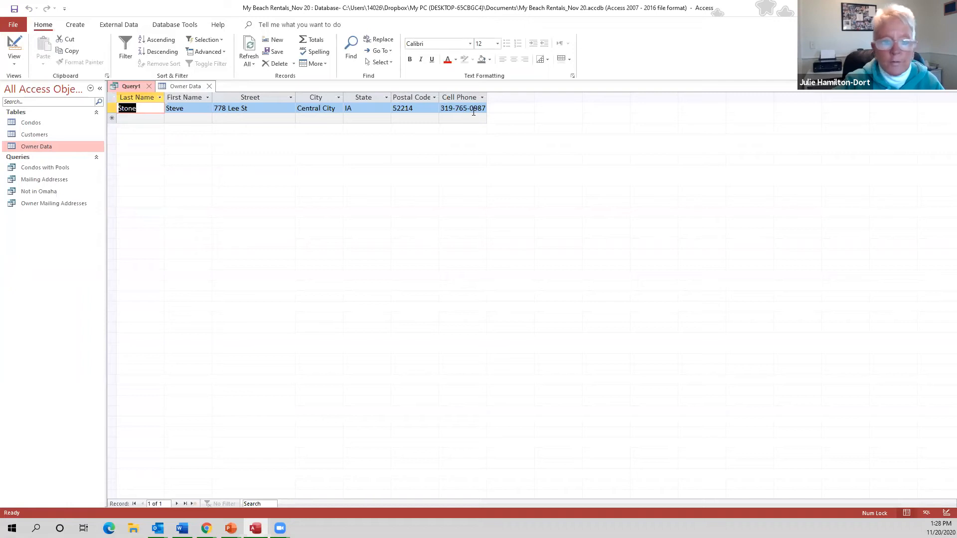
# Save the query as 319, and close it along with the Owner Data table
pyautogui.click(13, 8)
pyautogui.write('S')
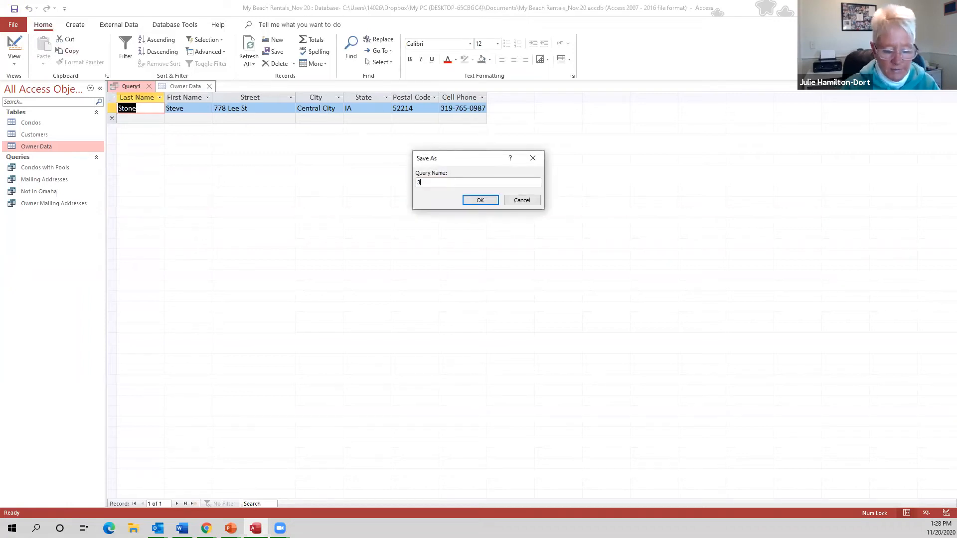
pyautogui.click(480, 202)
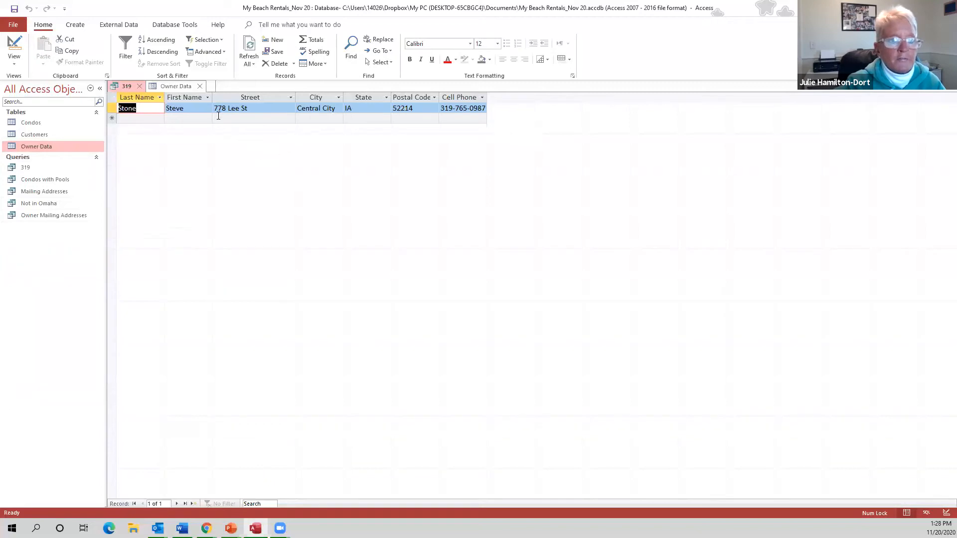
pyautogui.click(200, 87)
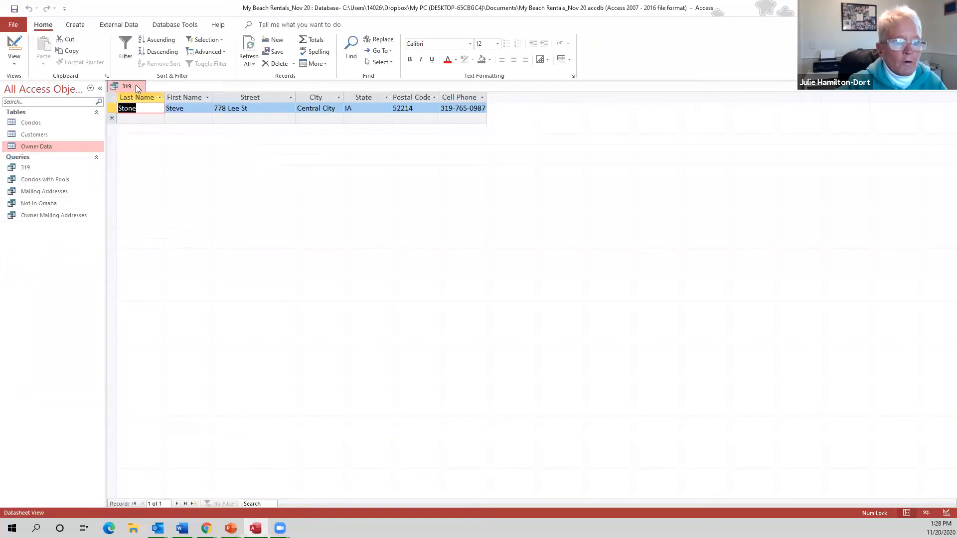
pyautogui.click(139, 86)
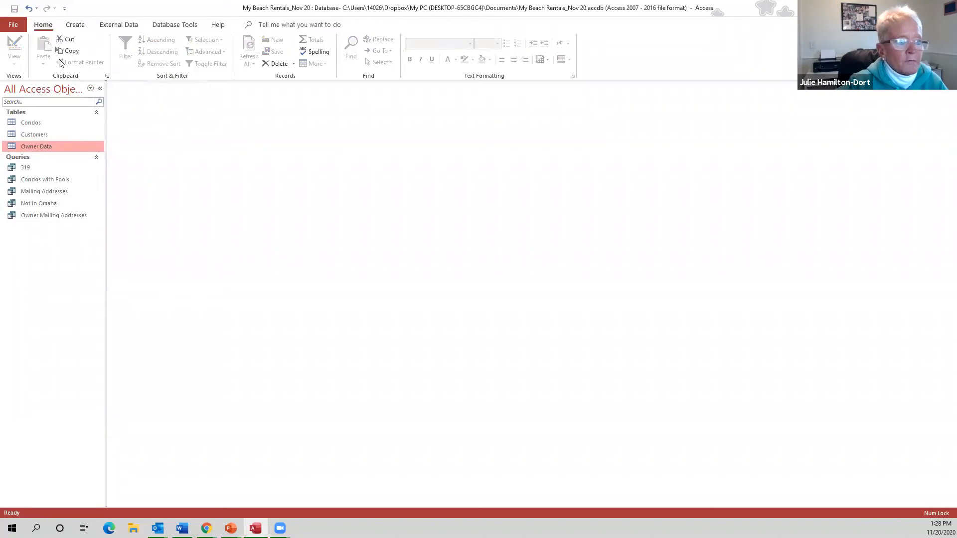
# Create a new query in Design view with the Condos and Customers tables side by side
pyautogui.click(76, 28)
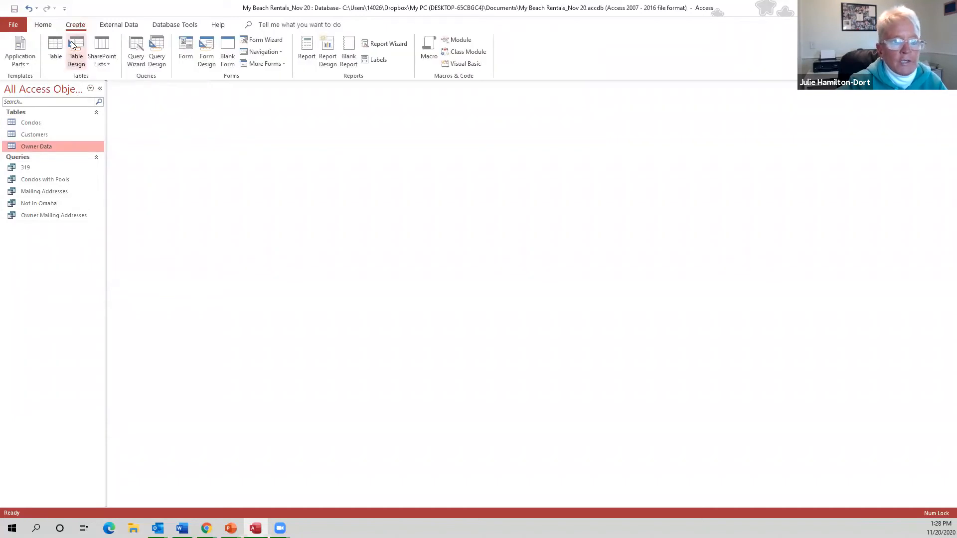
pyautogui.click(158, 50)
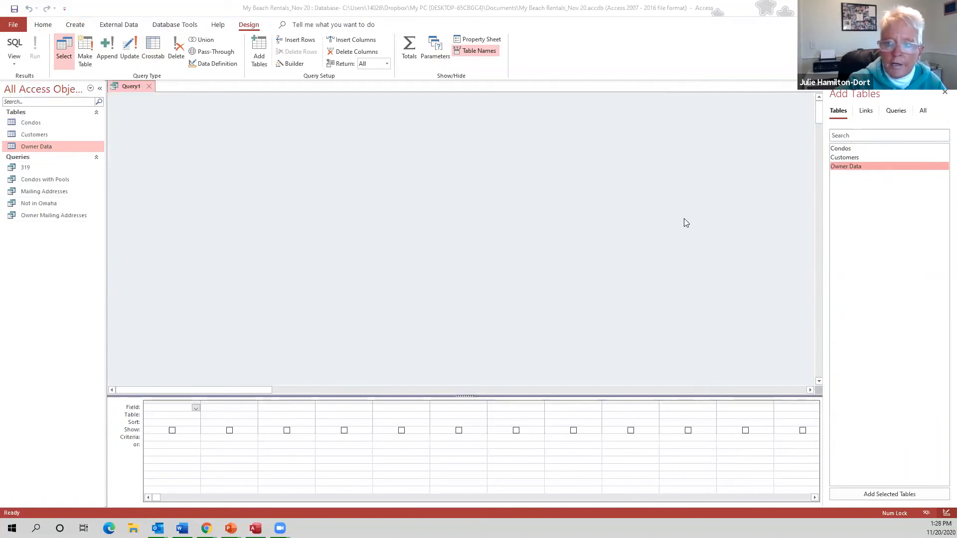
pyautogui.click(847, 149)
pyautogui.doubleClick(848, 152)
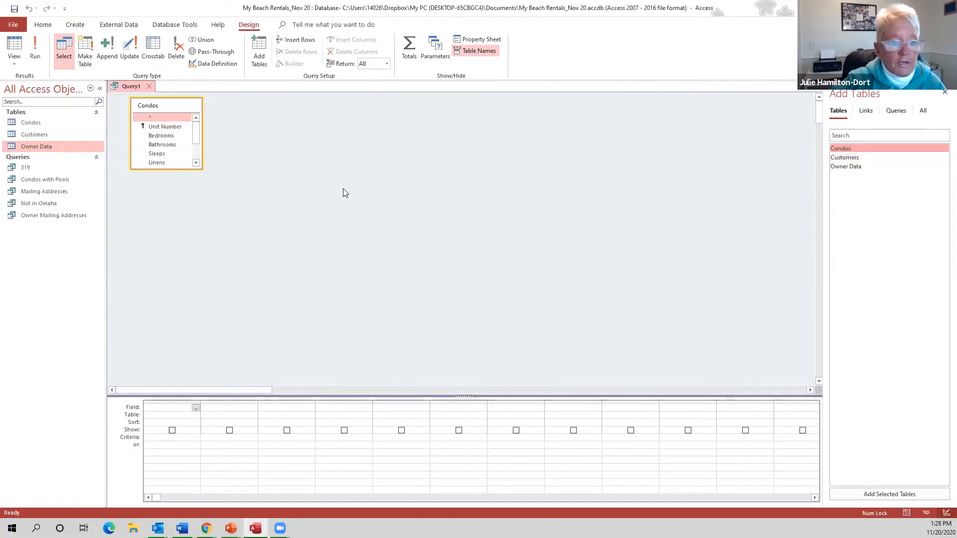
pyautogui.moveTo(848, 158); pyautogui.dragTo(282, 160)
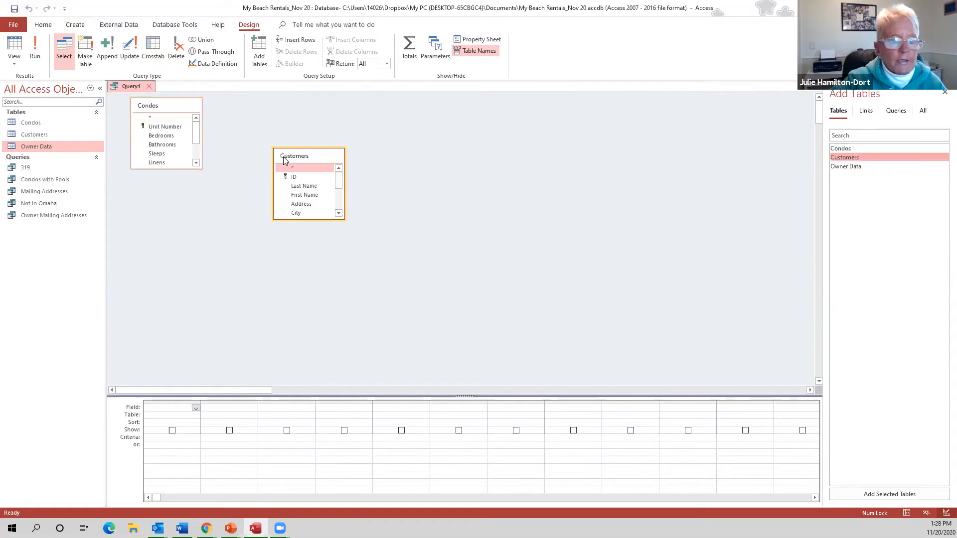
# Enlarge the Condos and Customers field lists in the query design so every field shows
pyautogui.click(178, 168)
pyautogui.moveTo(178, 168); pyautogui.dragTo(177, 312)
pyautogui.click(325, 220)
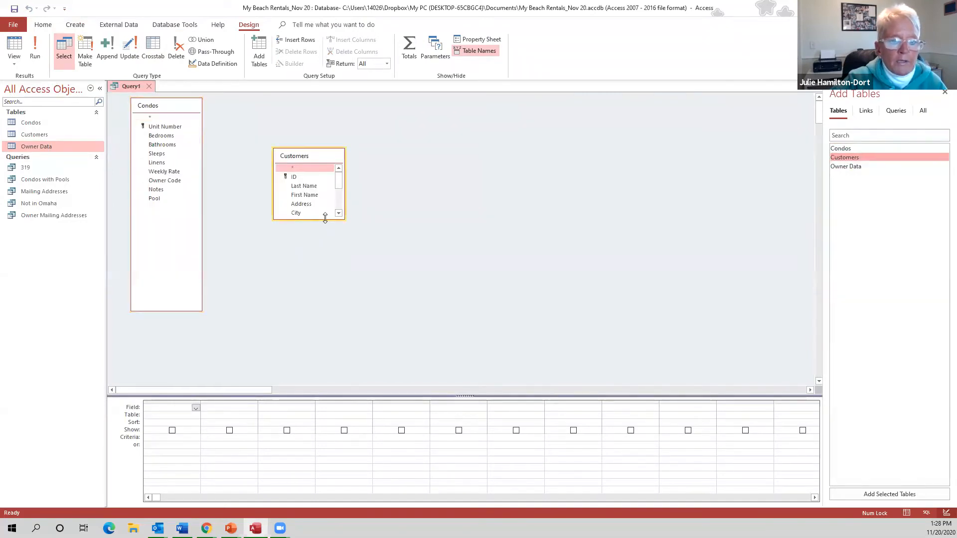
pyautogui.moveTo(325, 220); pyautogui.dragTo(316, 317)
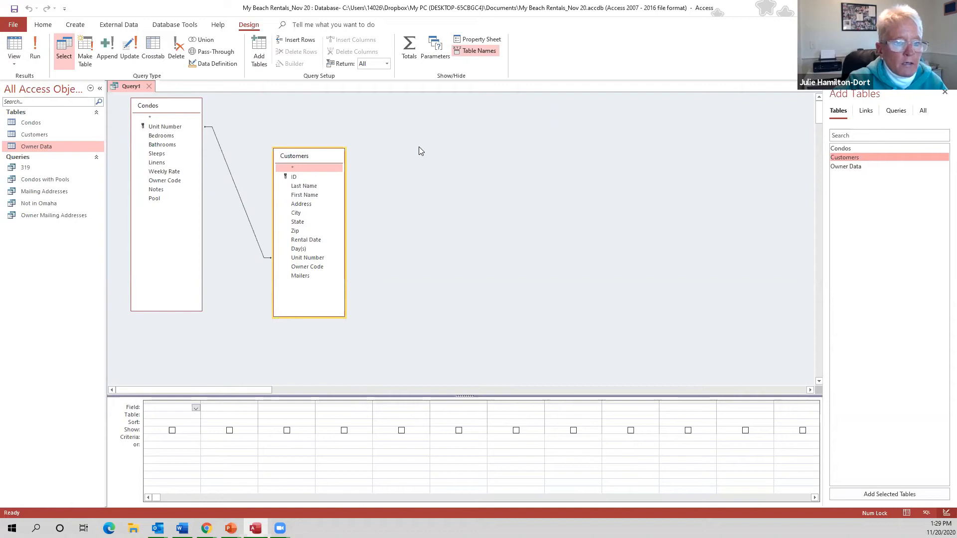
# Add Last Name and First Name from Customers, plus Bedrooms, Bathrooms and Pool from Condos, to the query
pyautogui.doubleClick(319, 186)
pyautogui.doubleClick(314, 195)
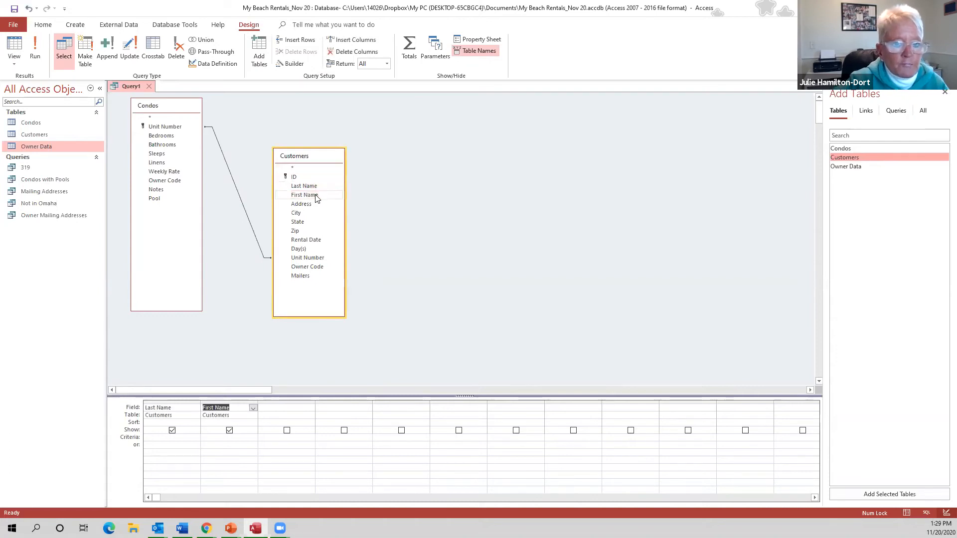
pyautogui.doubleClick(174, 138)
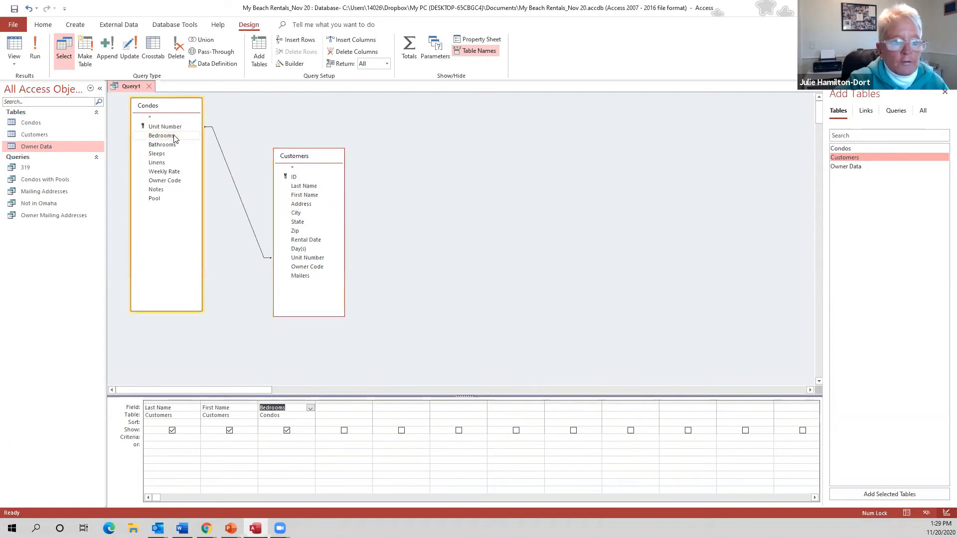
pyautogui.doubleClick(178, 148)
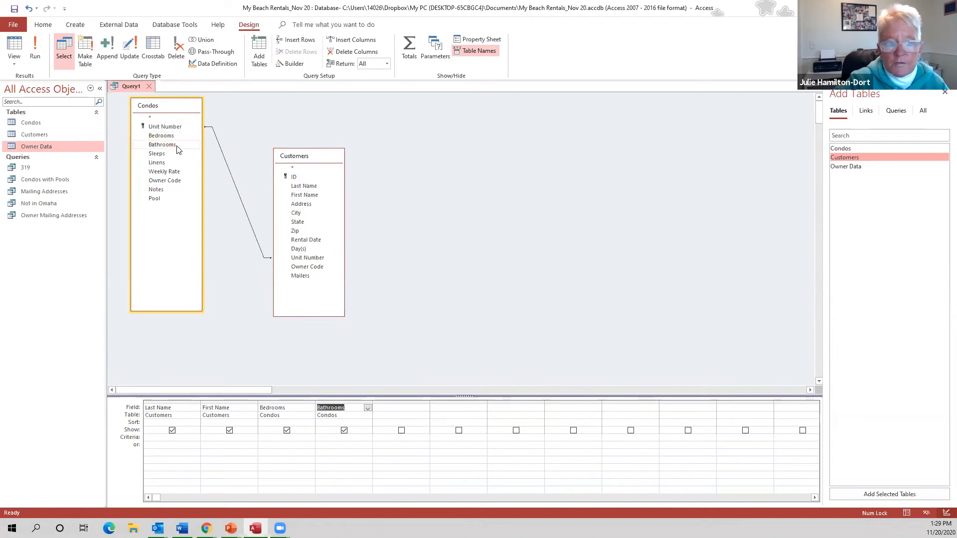
pyautogui.doubleClick(170, 199)
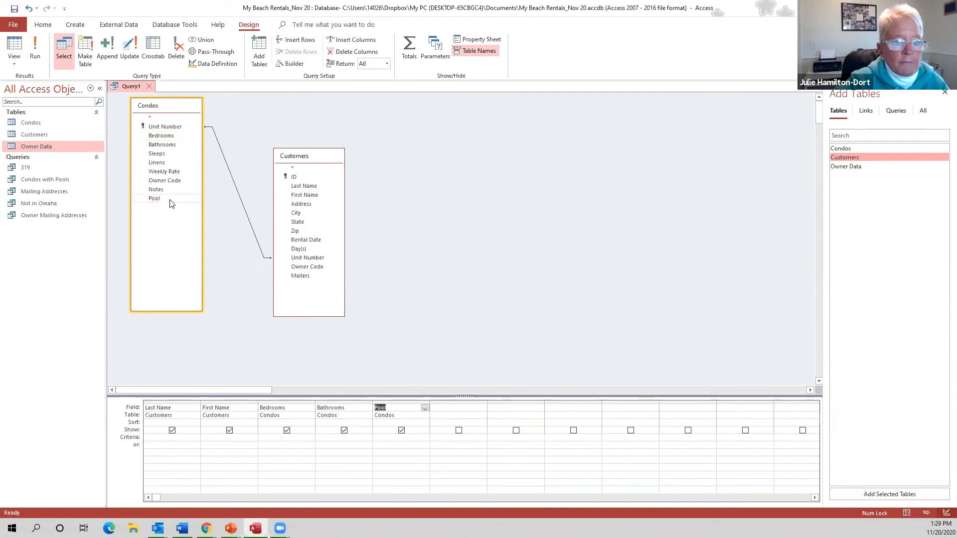
# Add Unit Number from Condos to the combined condos-customers query and run it
pyautogui.doubleClick(168, 128)
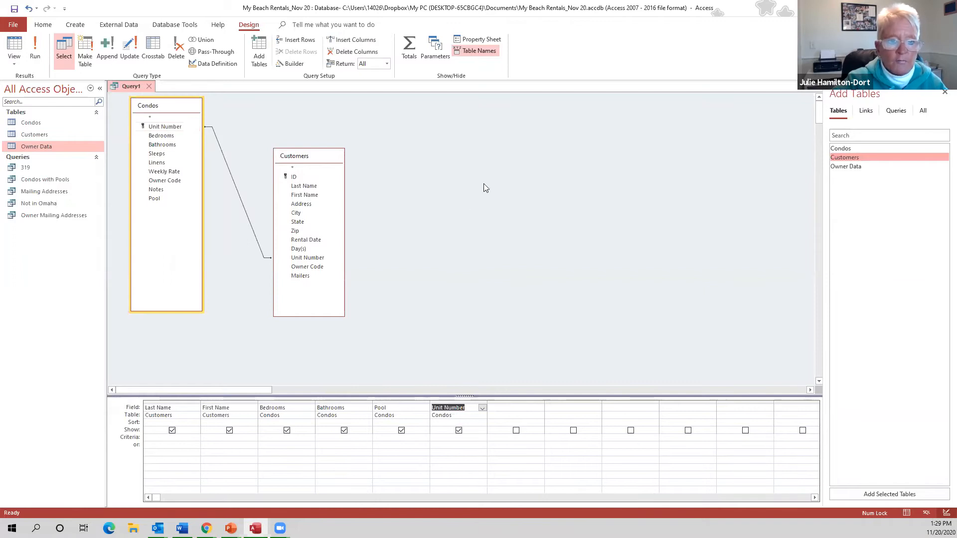
pyautogui.click(488, 164)
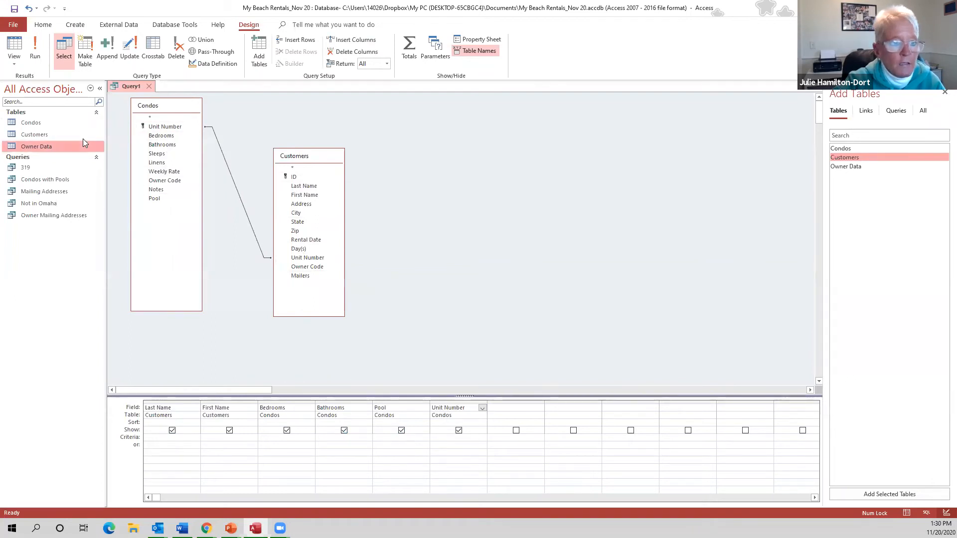
pyautogui.click(30, 45)
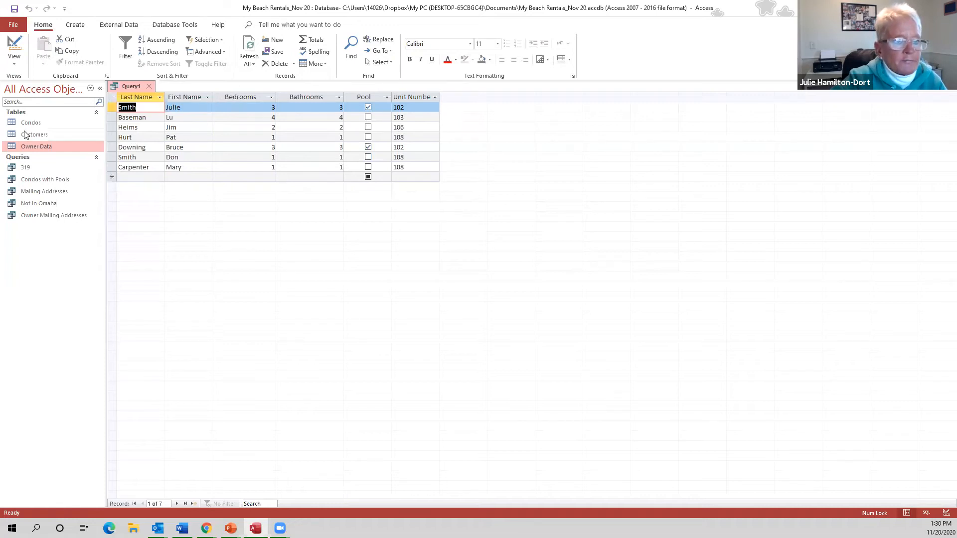
# Open the Customers table and duplicate the second customer's record into the new row at the end of the table
pyautogui.doubleClick(40, 134)
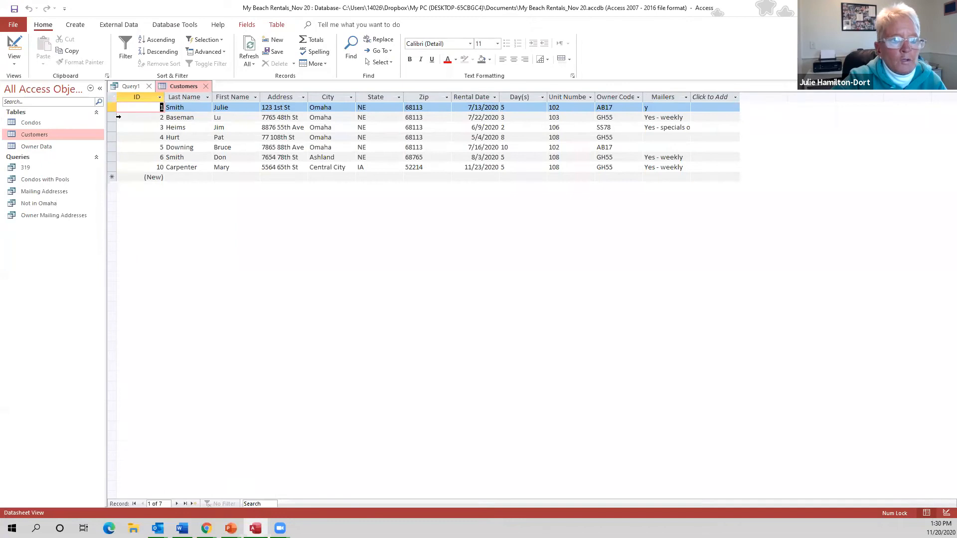
pyautogui.click(111, 117)
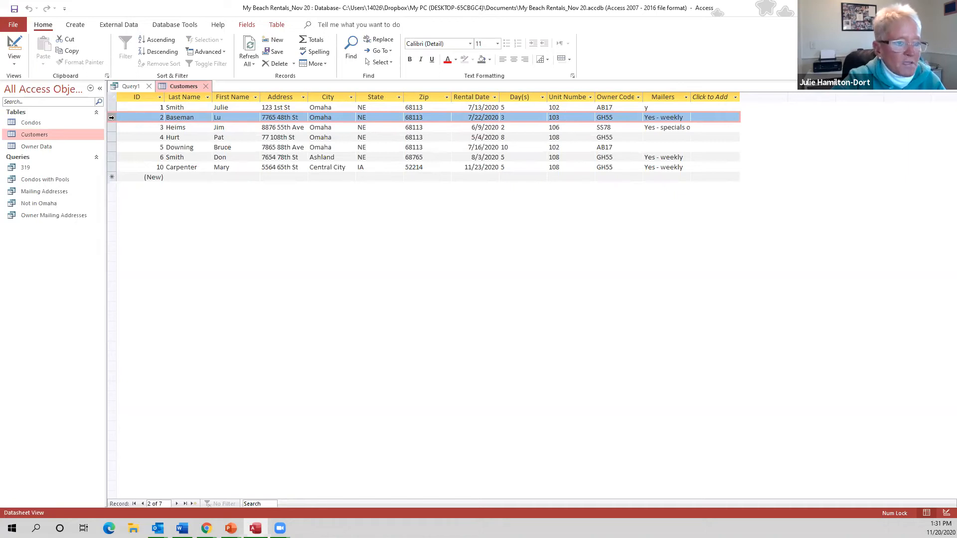
pyautogui.rightClick(112, 118)
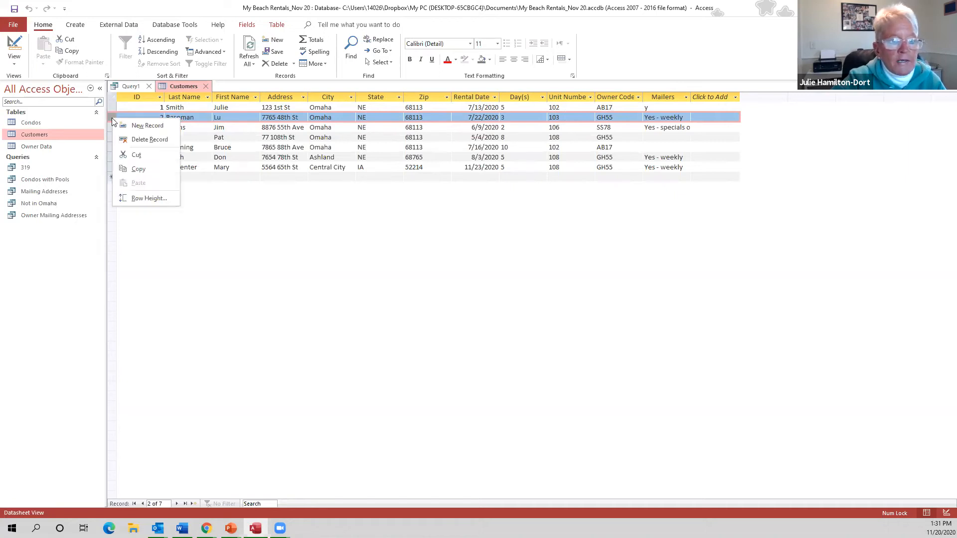
pyautogui.click(138, 169)
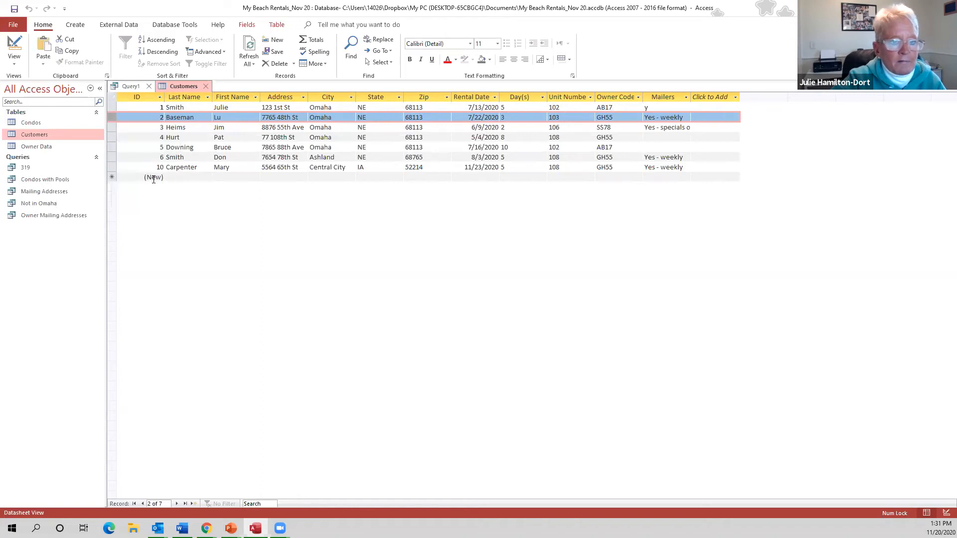
pyautogui.click(178, 178)
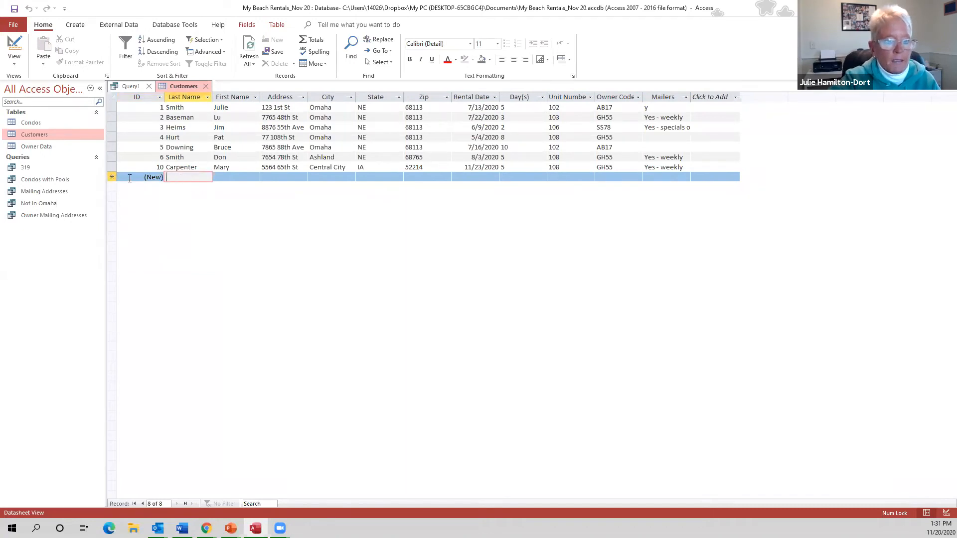
pyautogui.click(111, 175)
pyautogui.hotkey('ctrl', 'v')
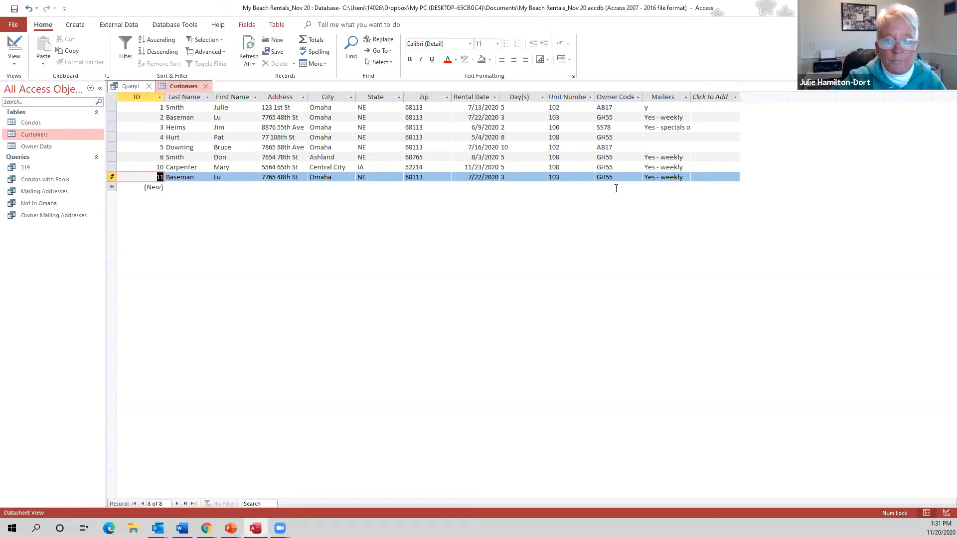
# Change the duplicated customer record's rental date to 12/7/2020 and its Day(s) value to 4
pyautogui.click(478, 177)
pyautogui.click(504, 175)
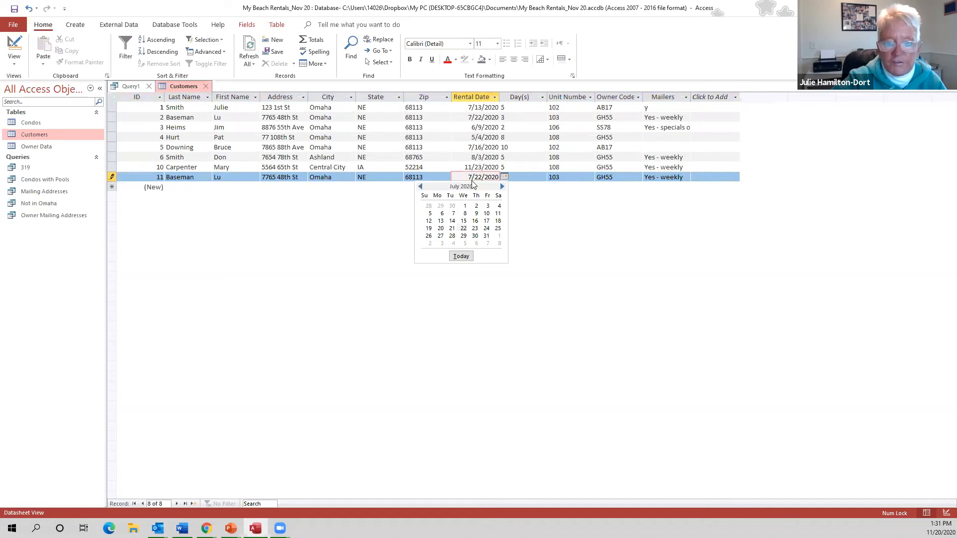
pyautogui.click(502, 186)
pyautogui.click(502, 186)
pyautogui.click(502, 187)
pyautogui.click(502, 186)
pyautogui.click(502, 187)
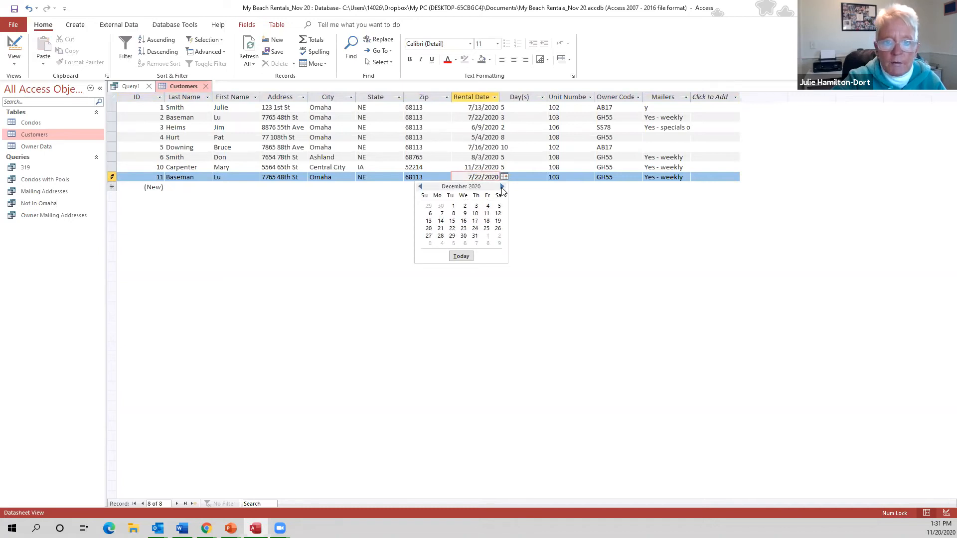
pyautogui.click(440, 218)
pyautogui.click(539, 178)
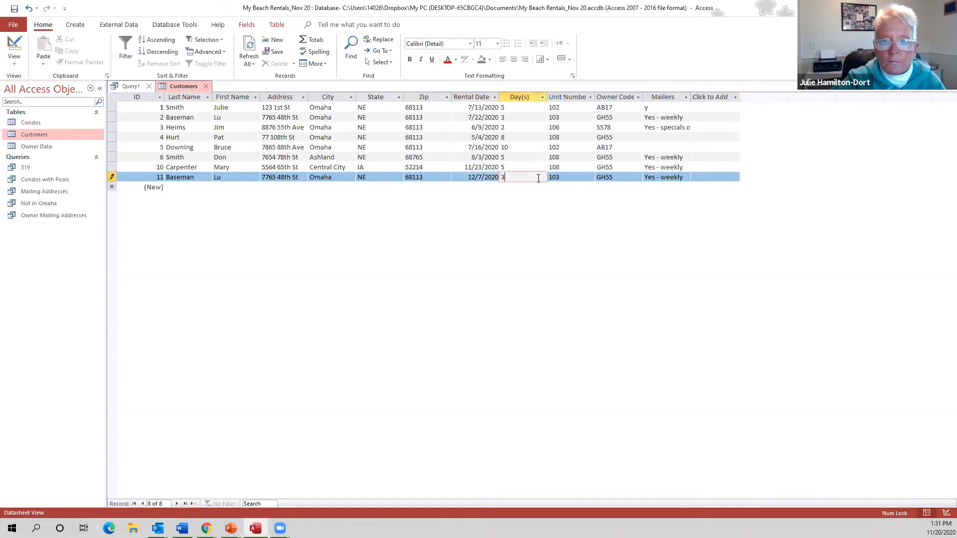
pyautogui.press('BackSpace')
pyautogui.write('4')
# Set the duplicated record's unit number to 102 and owner code to AB17, and save the record
pyautogui.click(581, 180)
pyautogui.press('BackSpace')
pyautogui.press('BackSpace')
pyautogui.press('BackSpace')
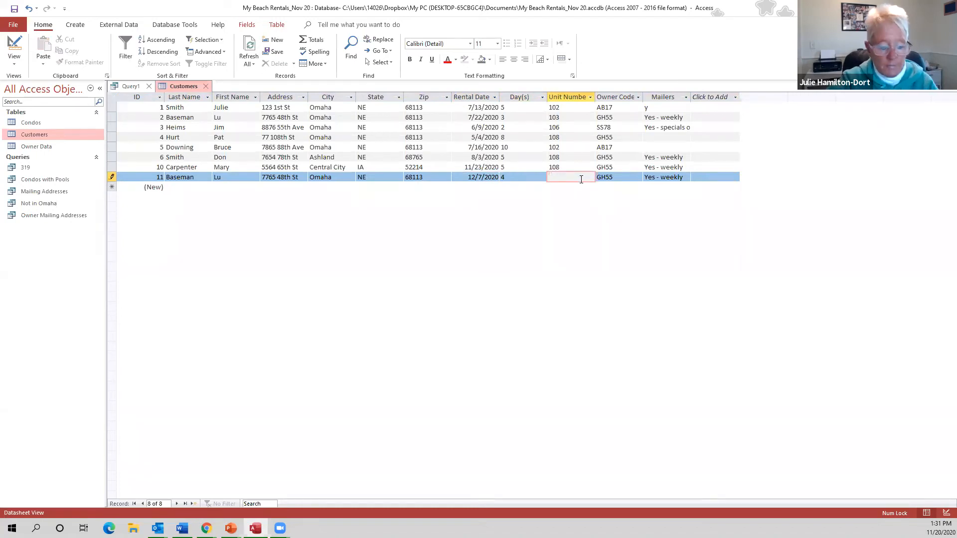
pyautogui.write('10')
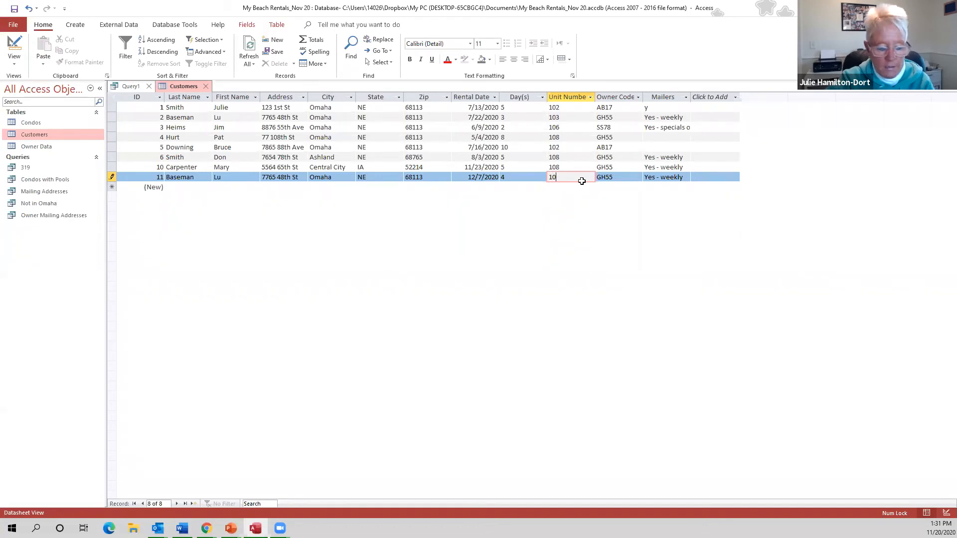
pyautogui.write('2')
pyautogui.press('Tab')
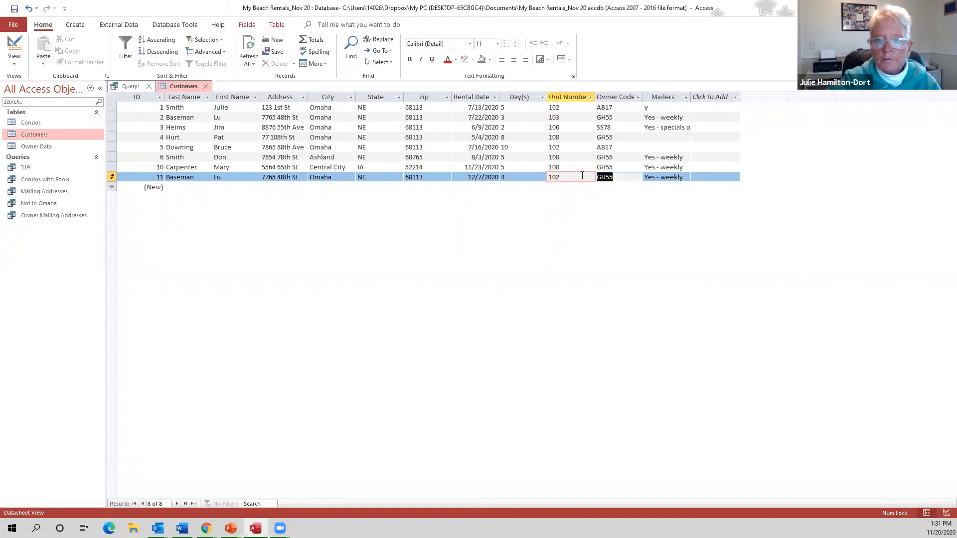
pyautogui.write('AB')
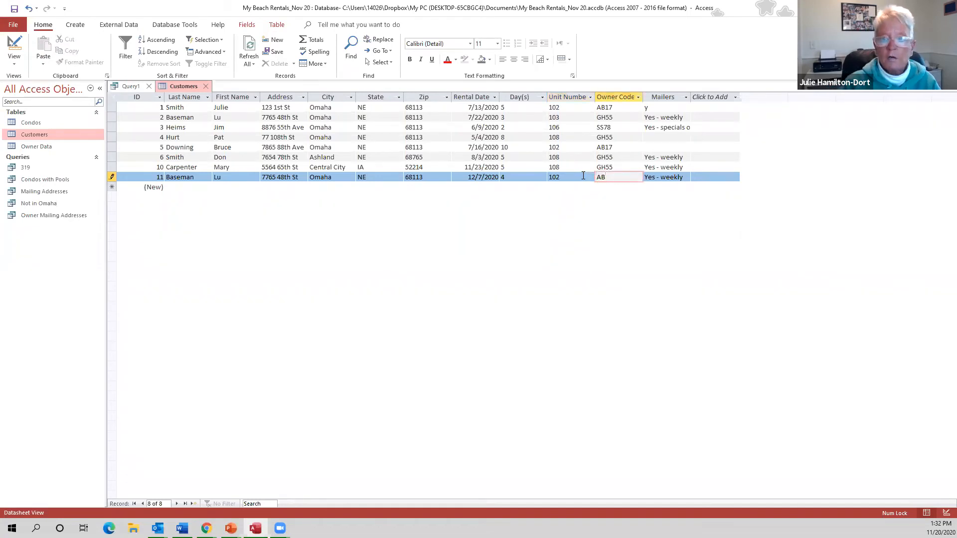
pyautogui.write('17')
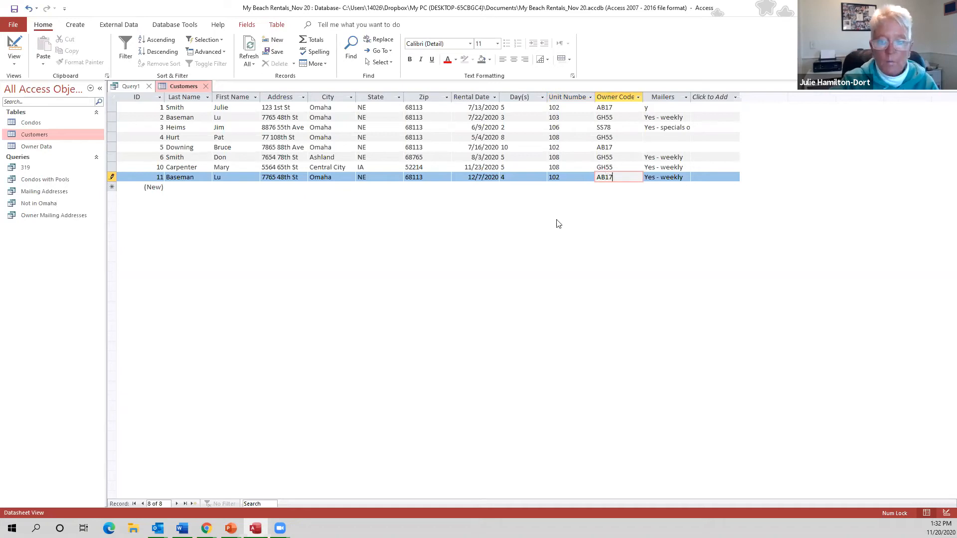
pyautogui.click(15, 8)
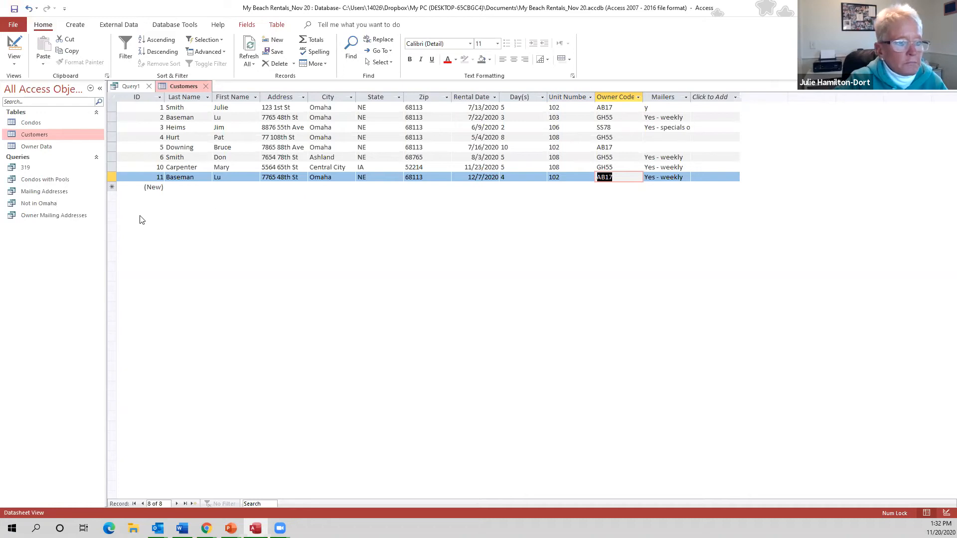
# View the Owner Mailing Addresses query, and return to the Customers table and refresh its records
pyautogui.doubleClick(63, 216)
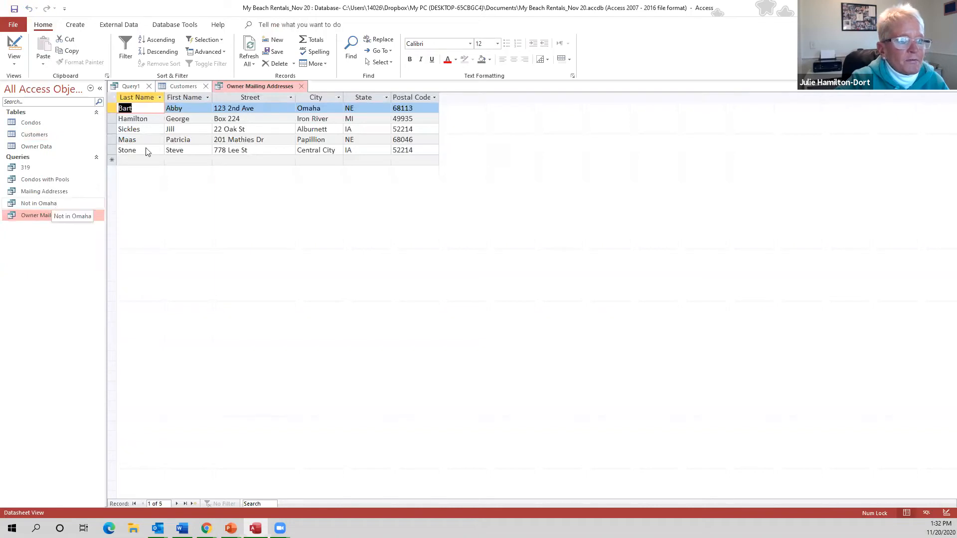
pyautogui.click(184, 86)
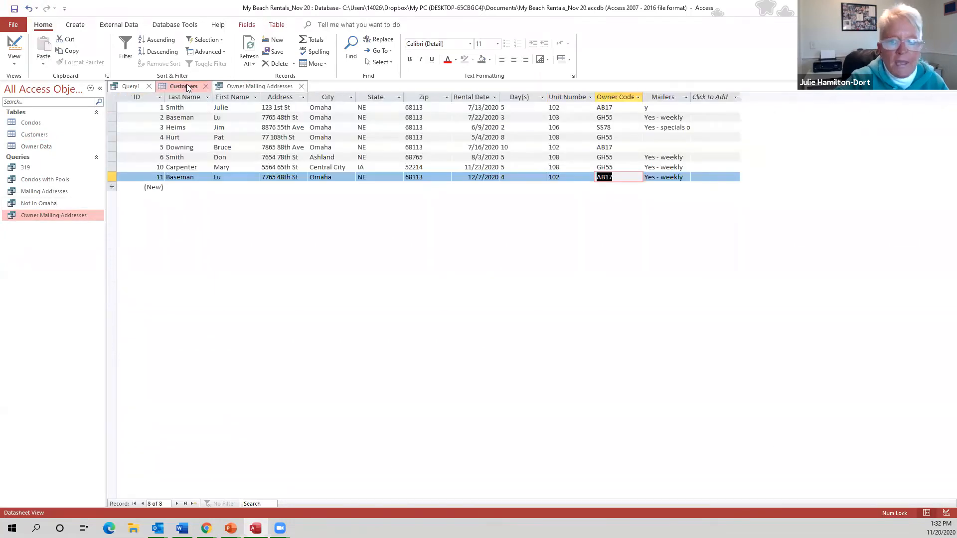
pyautogui.click(251, 47)
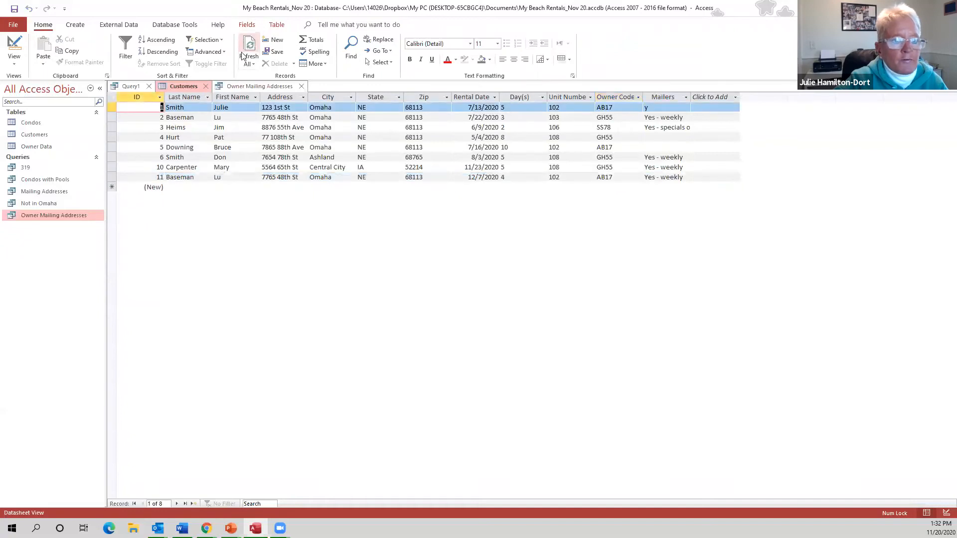
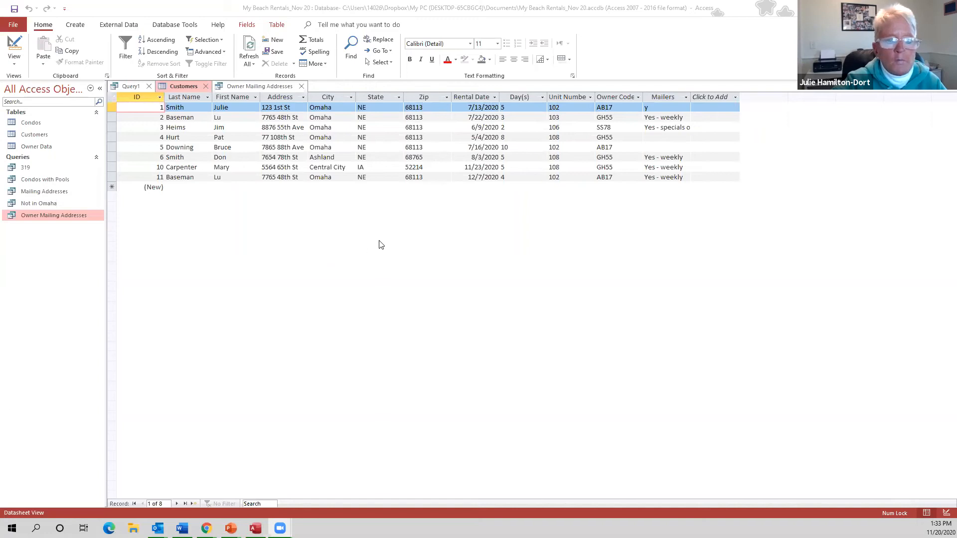
# Create another query in Design view with the Customers table and enlarge its field list so every field shows
pyautogui.click(432, 149)
pyautogui.doubleClick(442, 145)
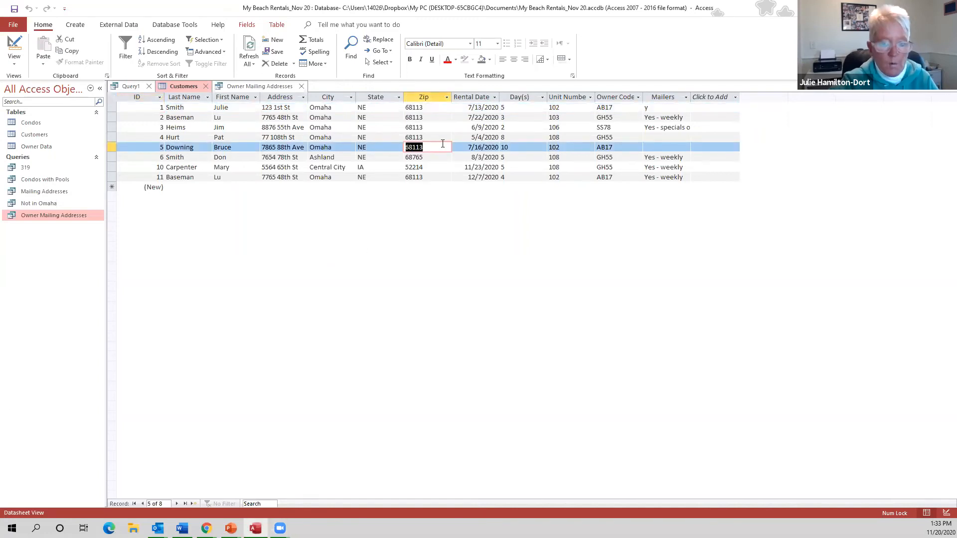
pyautogui.click(75, 27)
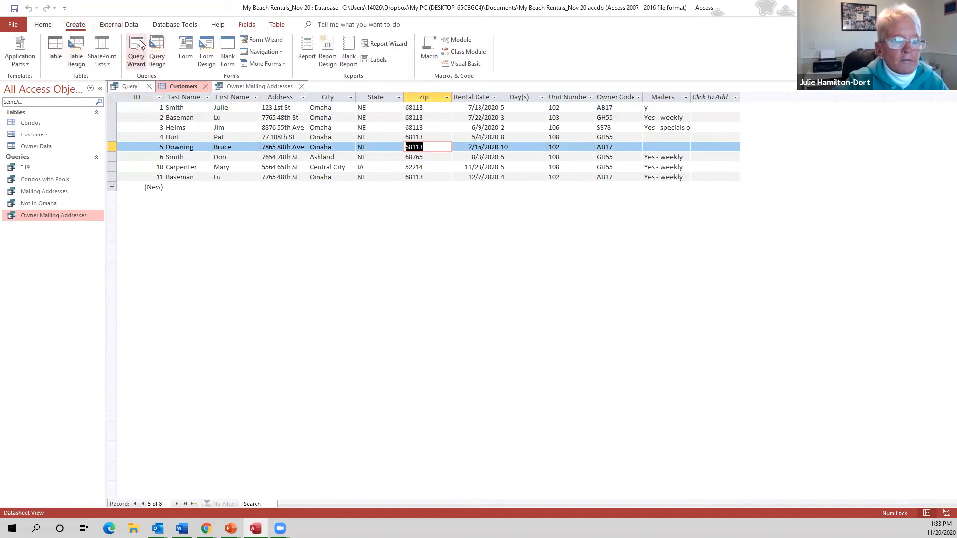
pyautogui.click(156, 47)
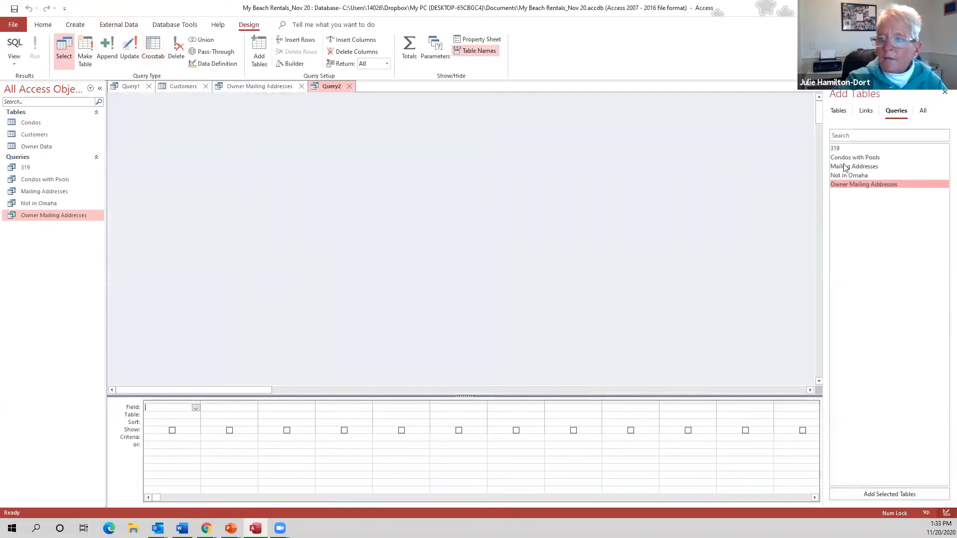
pyautogui.click(835, 112)
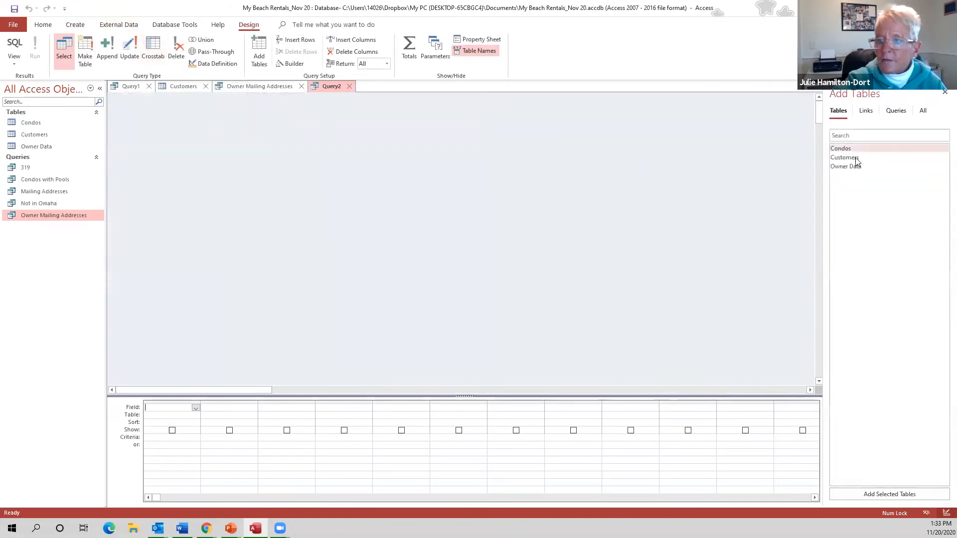
pyautogui.doubleClick(854, 159)
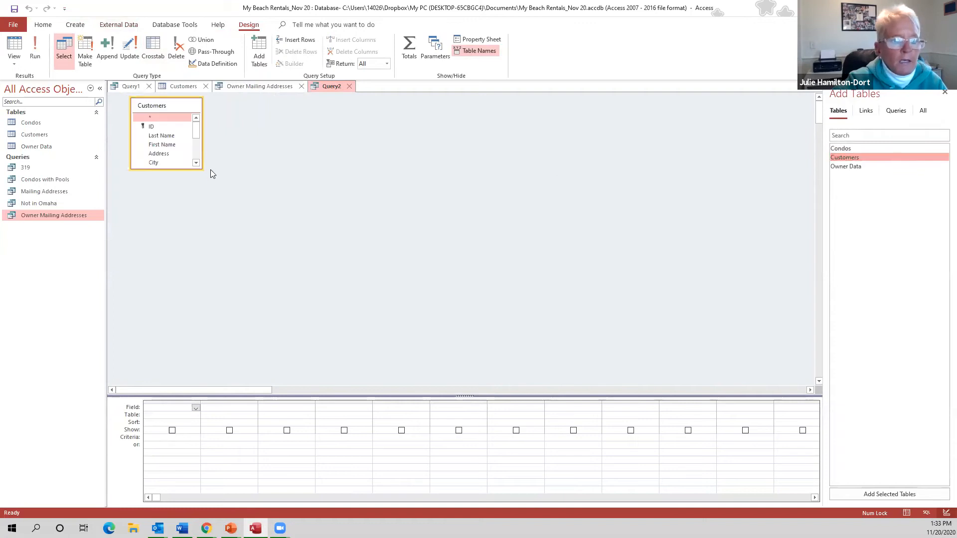
pyautogui.moveTo(183, 172); pyautogui.dragTo(183, 267)
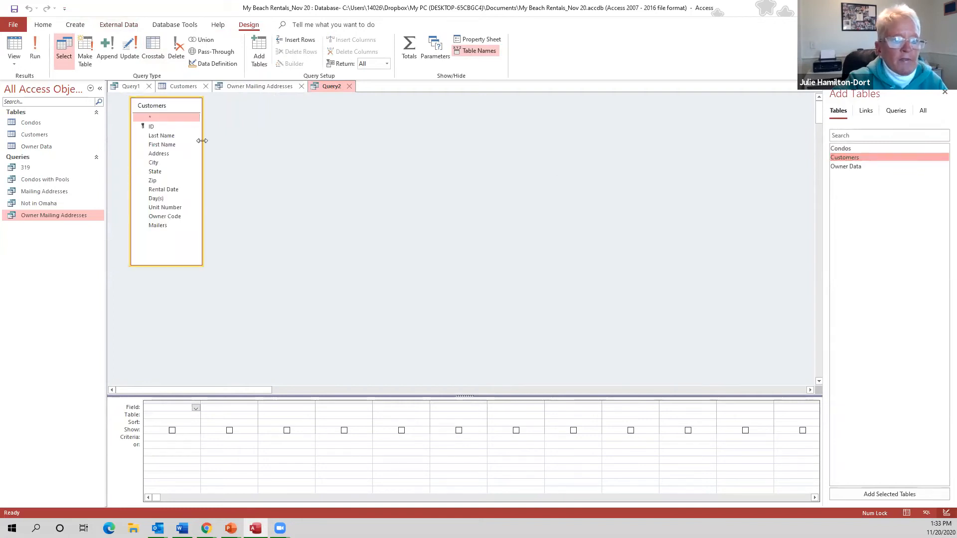
# Add Last Name, First Name, Address, City, State and Zip from Customers to the new query
pyautogui.click(173, 140)
pyautogui.doubleClick(173, 137)
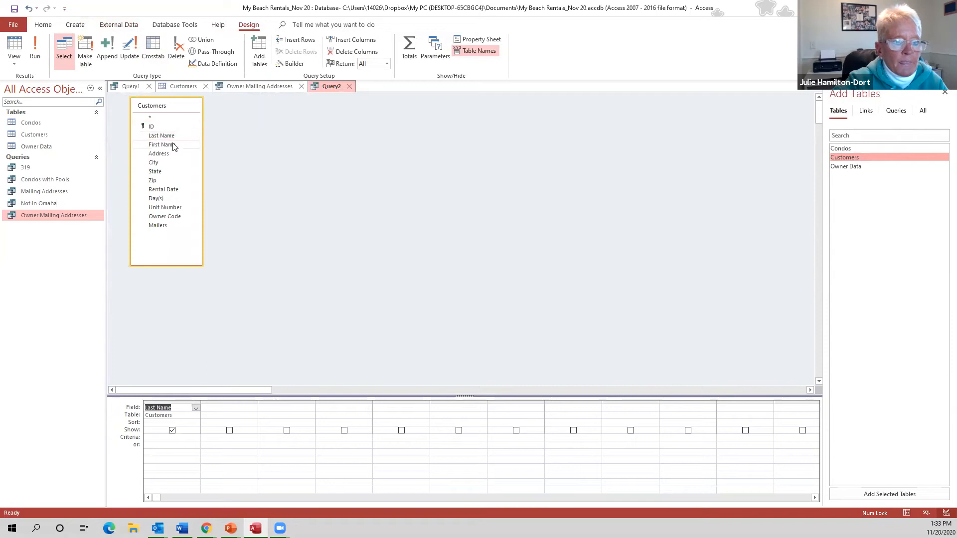
pyautogui.doubleClick(171, 145)
pyautogui.doubleClick(170, 155)
pyautogui.doubleClick(167, 163)
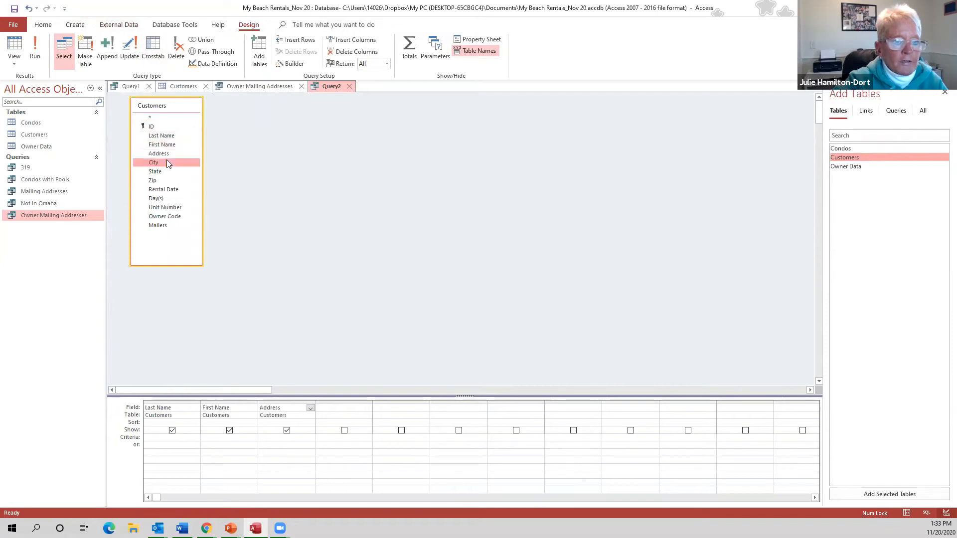
pyautogui.doubleClick(155, 171)
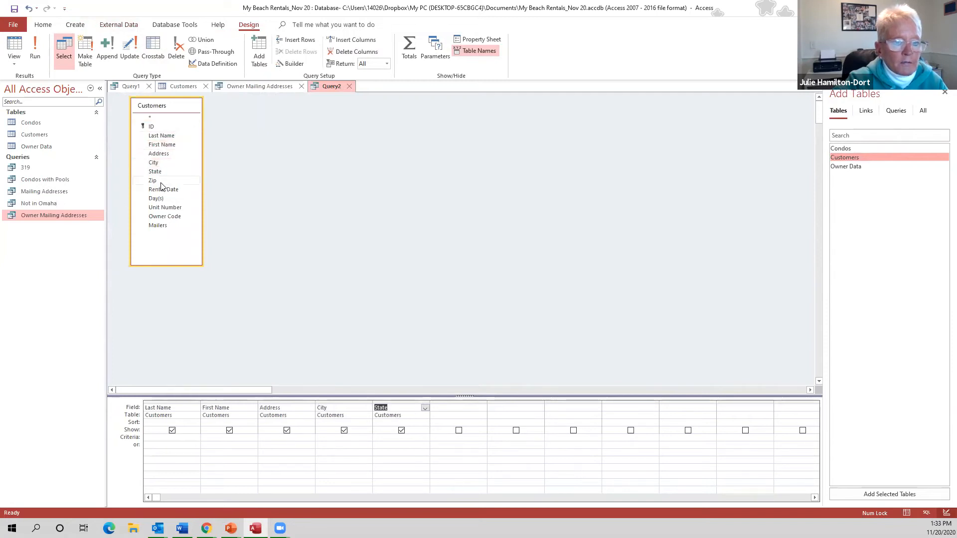
pyautogui.doubleClick(159, 181)
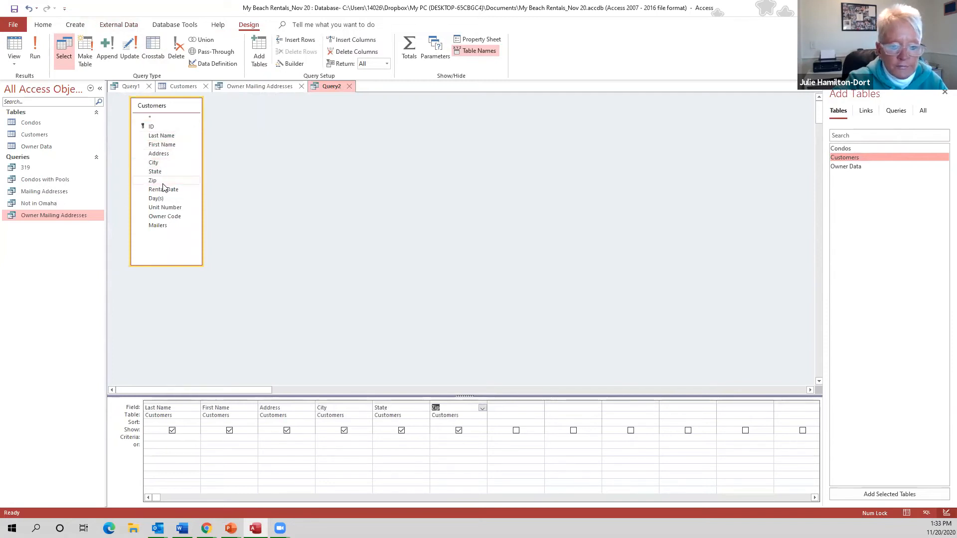
# Limit the query to customers with Zip 68113 and run it
pyautogui.click(444, 439)
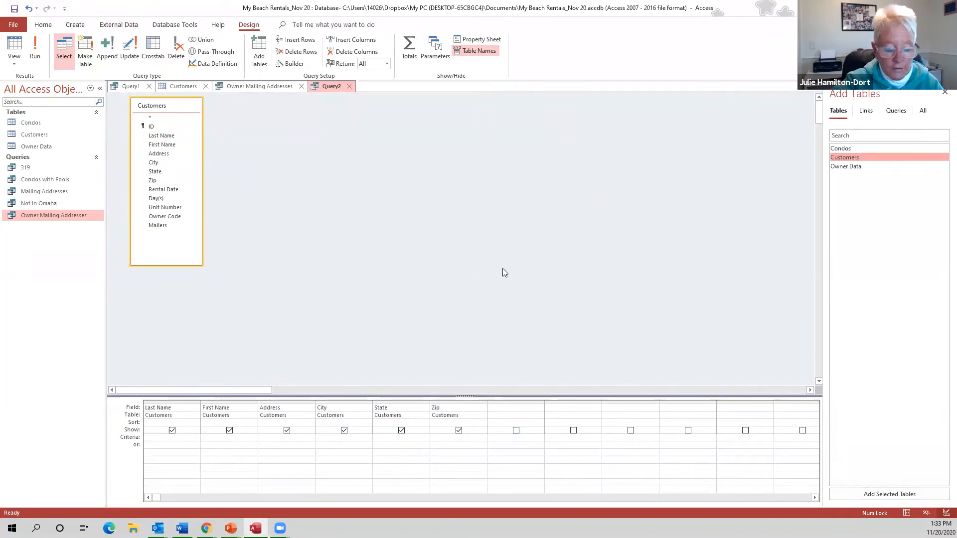
pyautogui.write('68113')
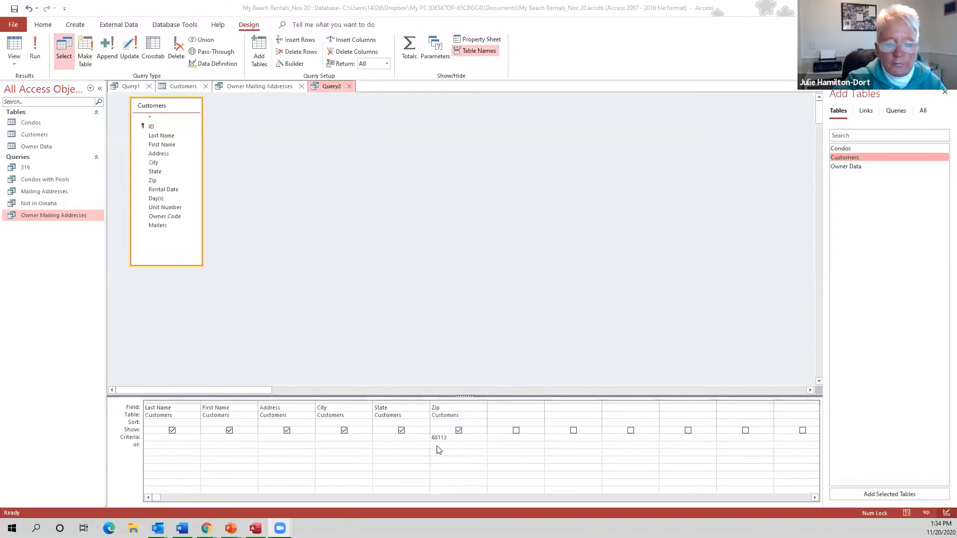
pyautogui.click(31, 45)
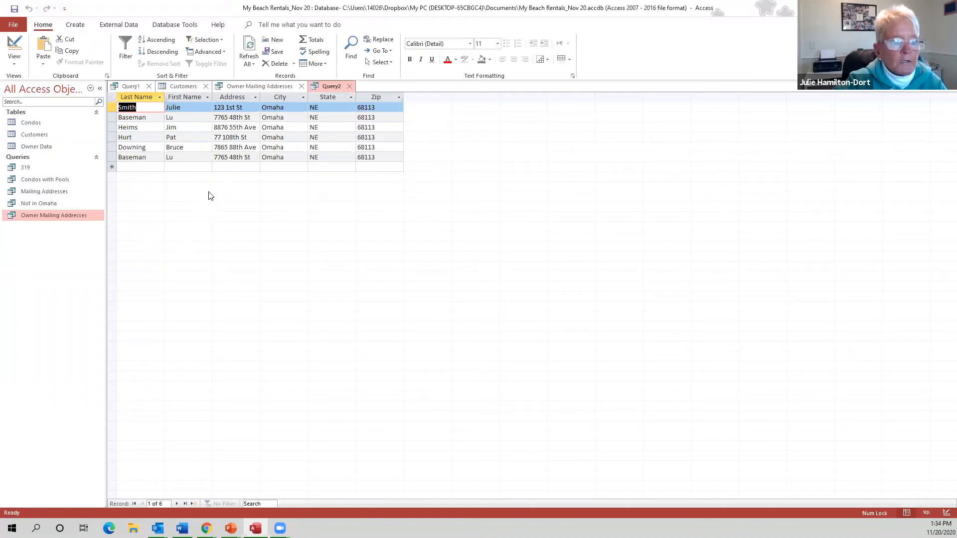
# Save the zip code query under the name 68113
pyautogui.click(14, 9)
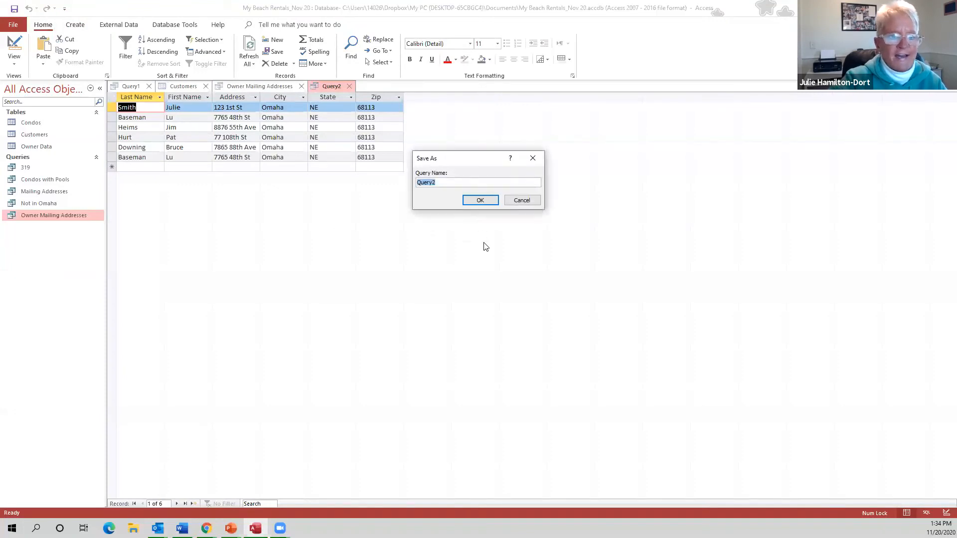
pyautogui.write('6')
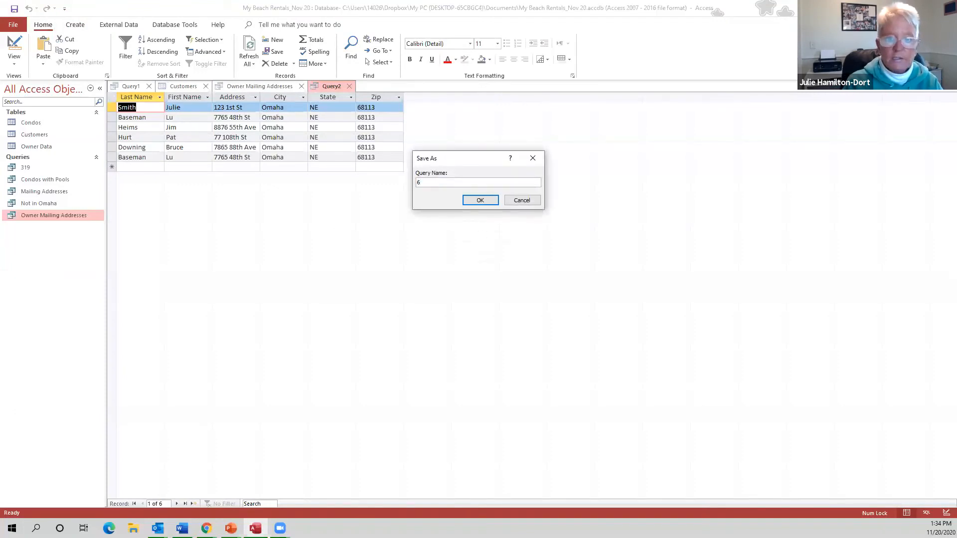
pyautogui.write('8113')
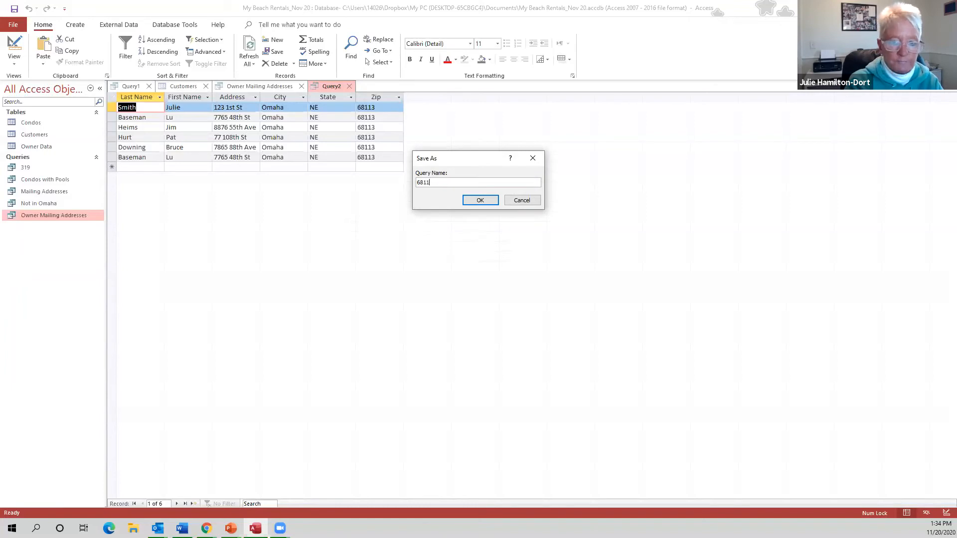
pyautogui.click(481, 201)
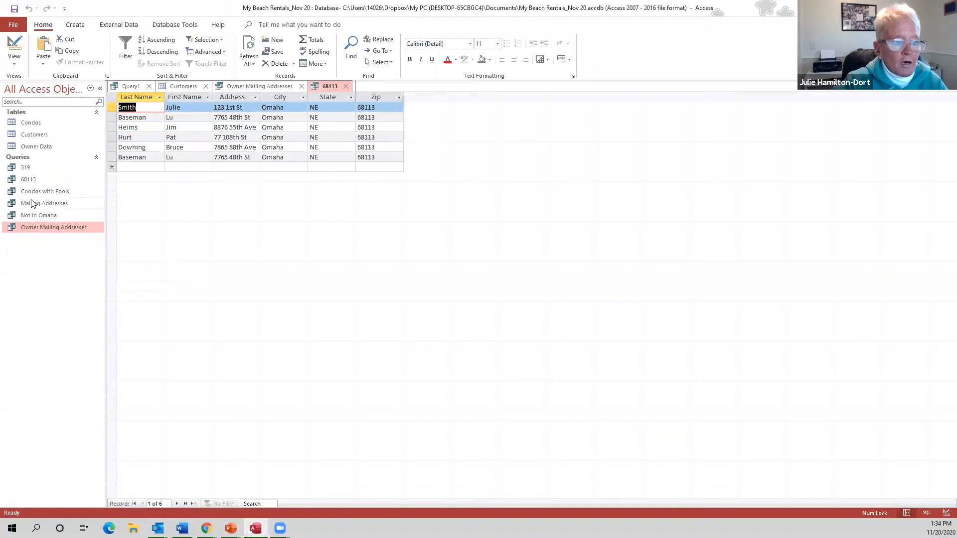
# Open the saved 319 query to review its records, and return to the 68113 query
pyautogui.doubleClick(25, 169)
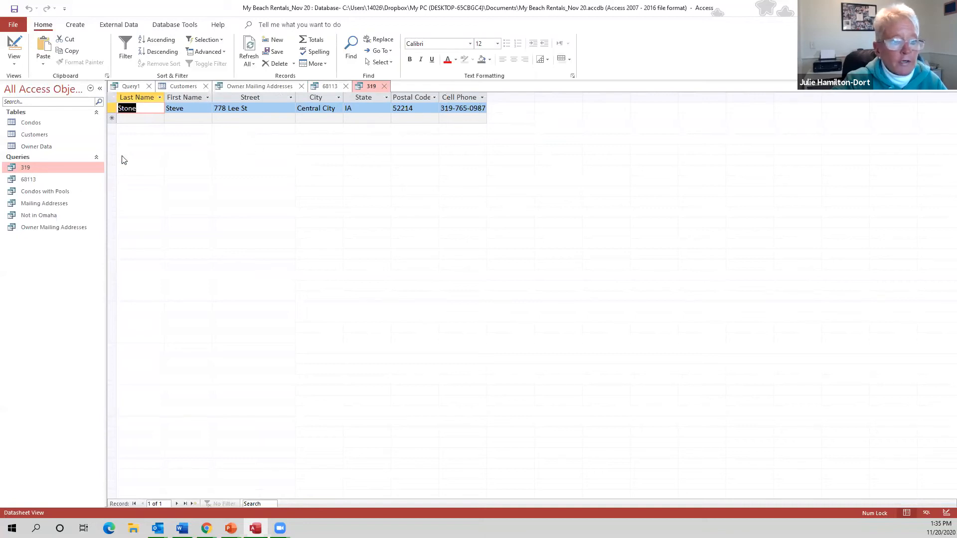
pyautogui.doubleClick(31, 180)
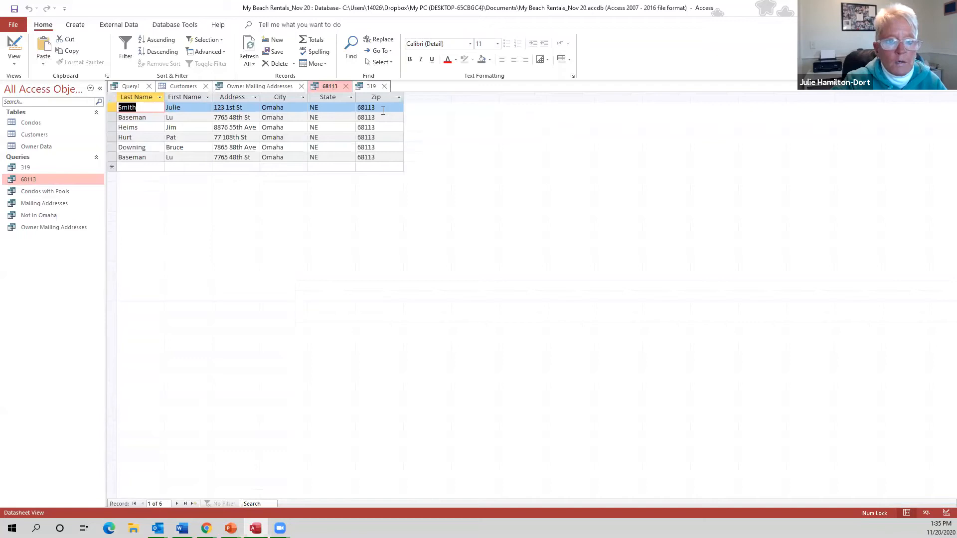
# Open the Condos with Pools and Not in Omaha queries to view their records
pyautogui.doubleClick(54, 192)
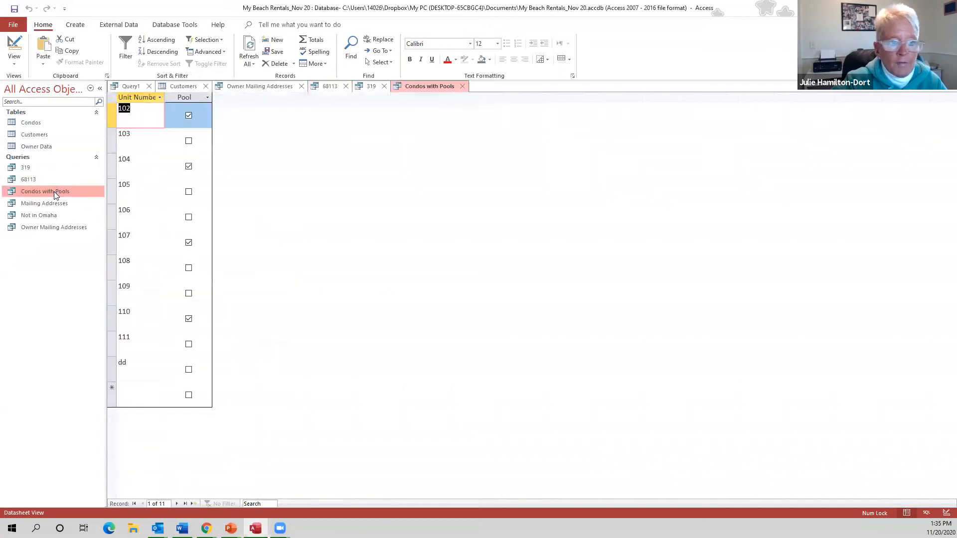
pyautogui.click(54, 203)
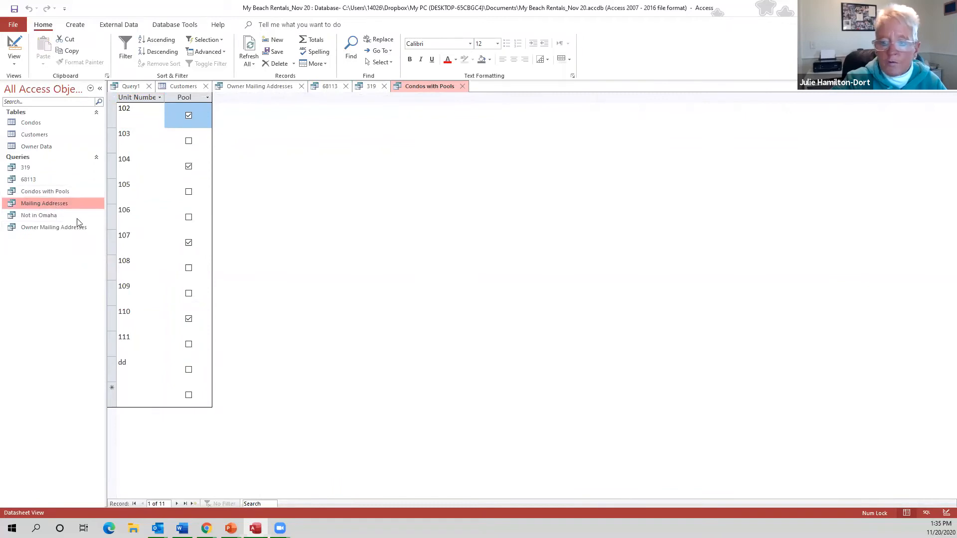
pyautogui.doubleClick(43, 215)
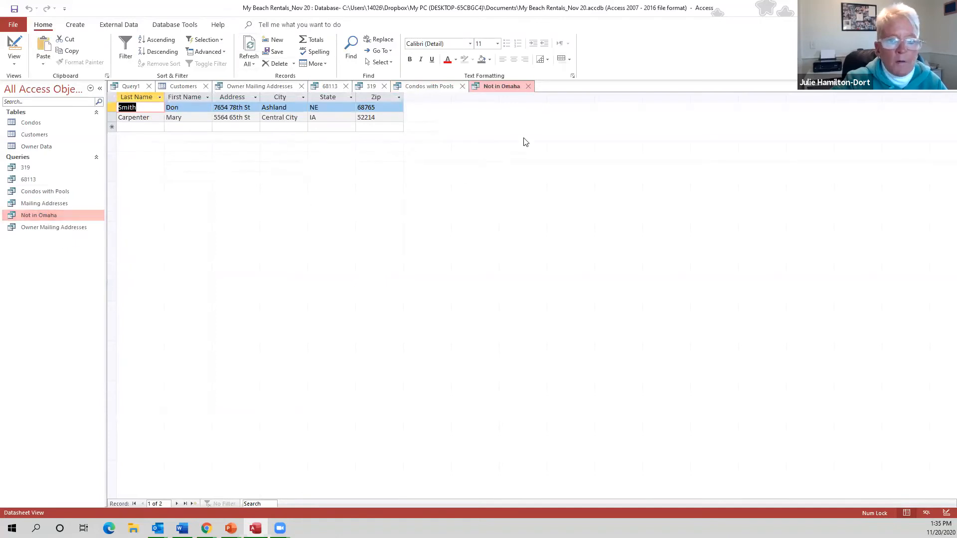
# Close the queries Not in Omaha, Condos with Pools, 319, 68113 and Owner Mailing Addresses, plus the Customers table
pyautogui.click(528, 87)
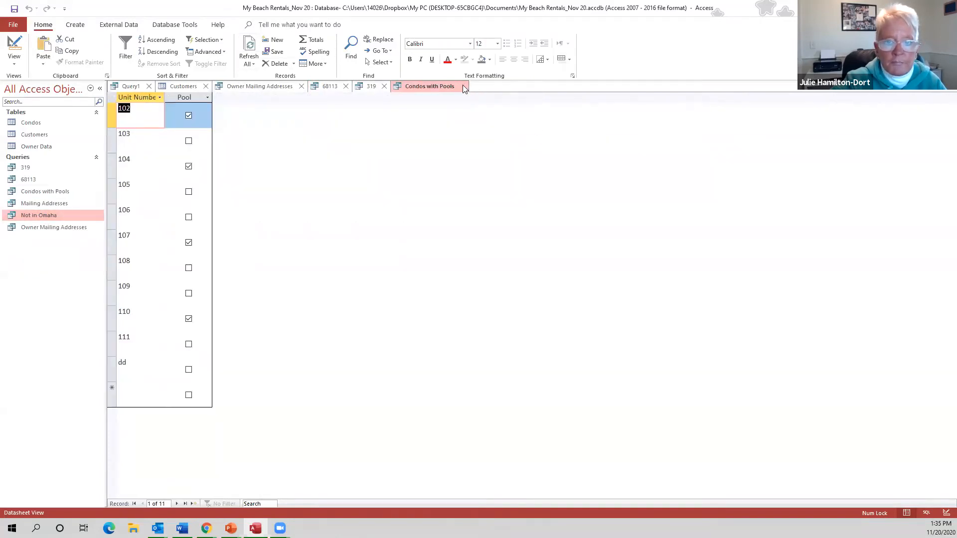
pyautogui.click(462, 86)
pyautogui.click(384, 86)
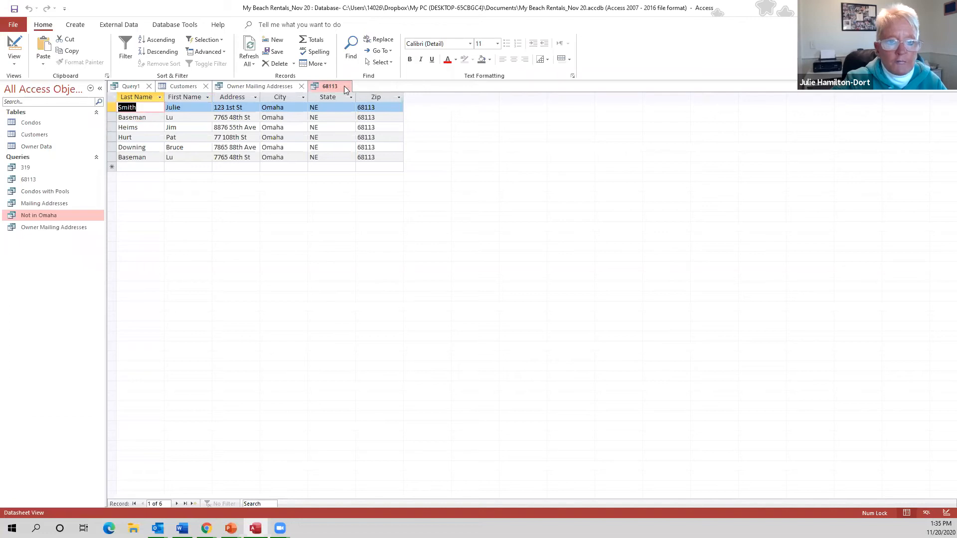
pyautogui.click(346, 86)
pyautogui.click(301, 86)
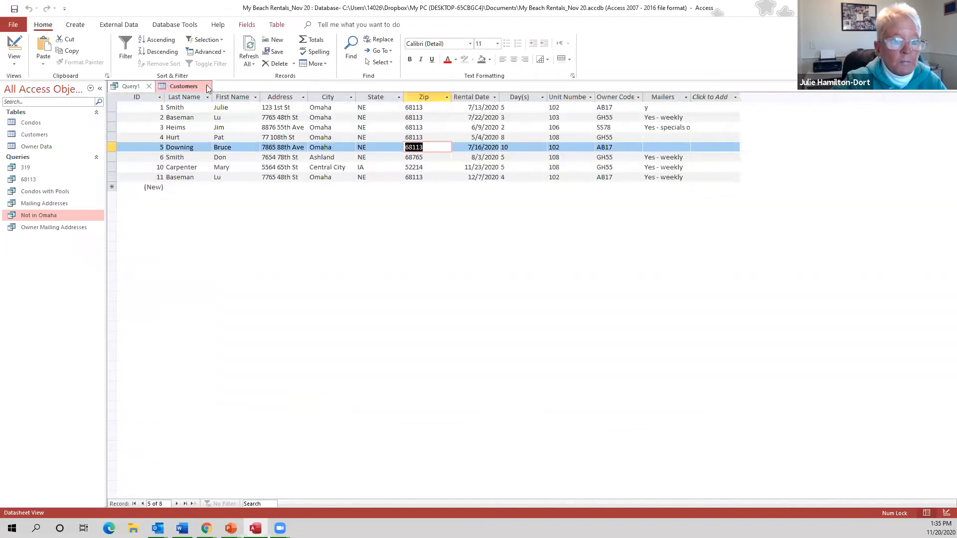
pyautogui.click(205, 86)
# Close Query1 without saving its design changes
pyautogui.click(149, 86)
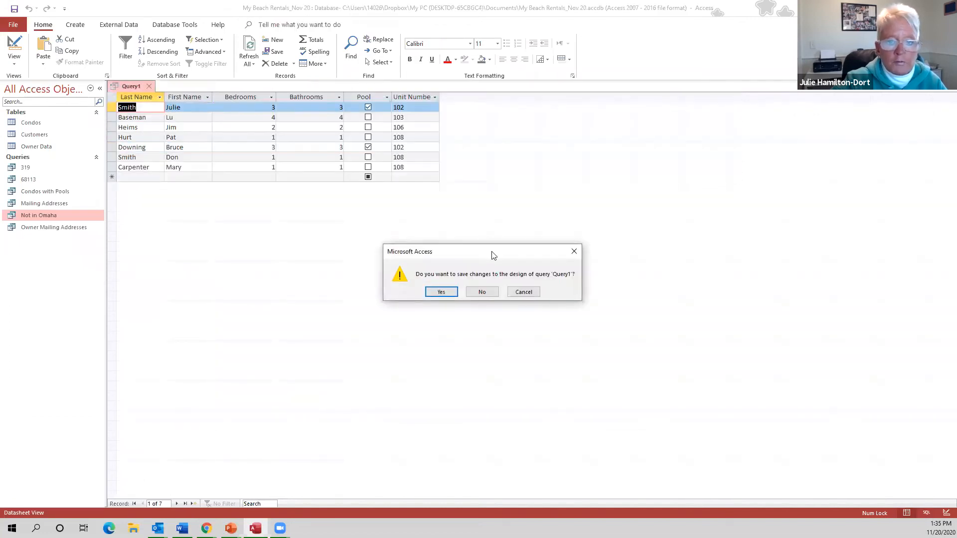
pyautogui.press('Return')
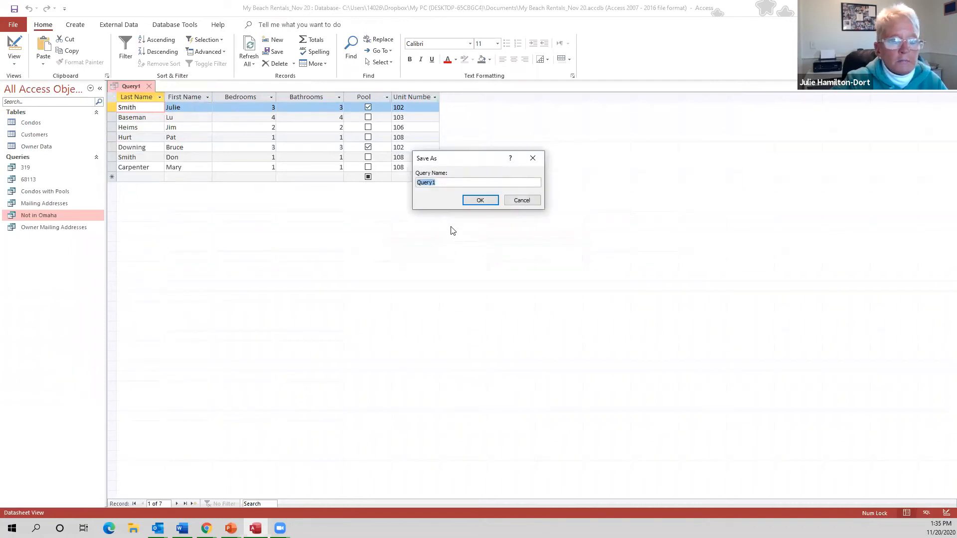
pyautogui.click(530, 201)
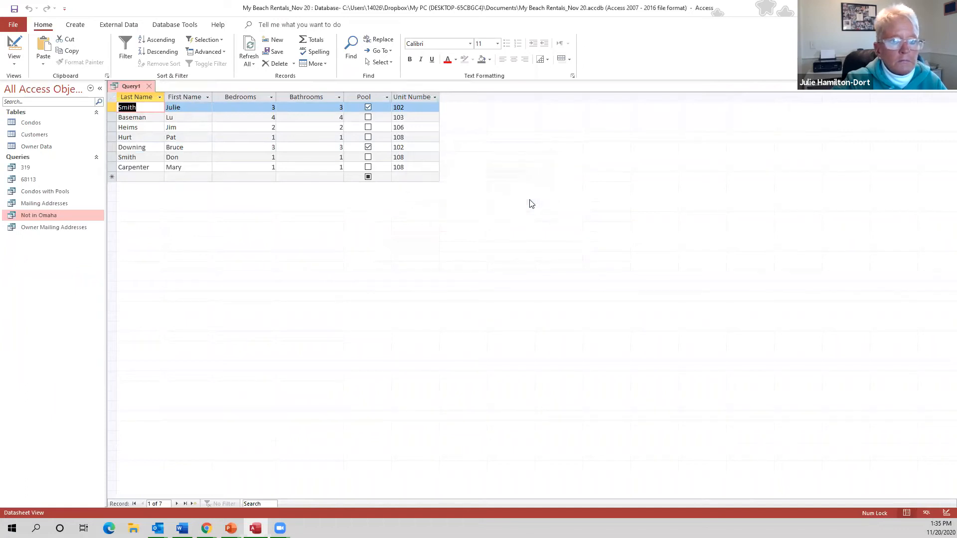
pyautogui.click(148, 86)
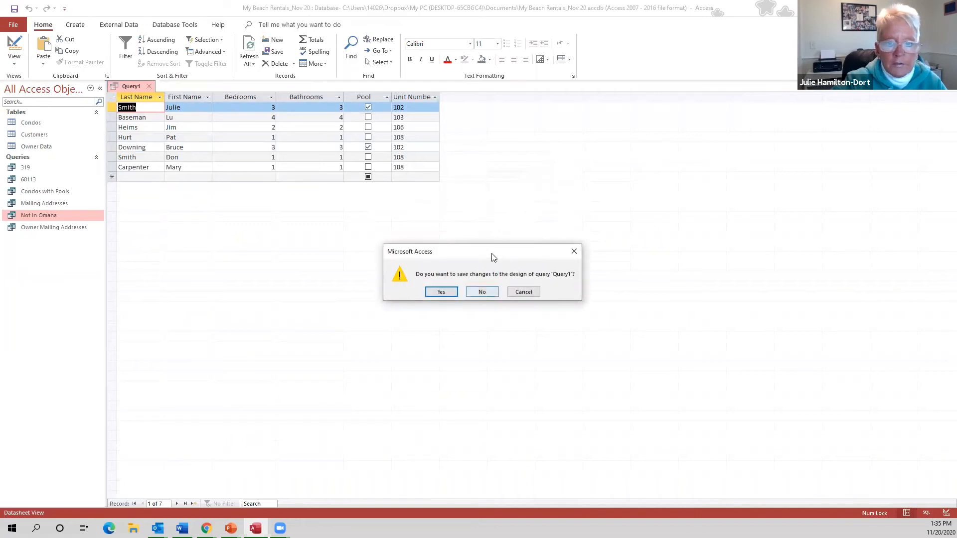
pyautogui.press('n')
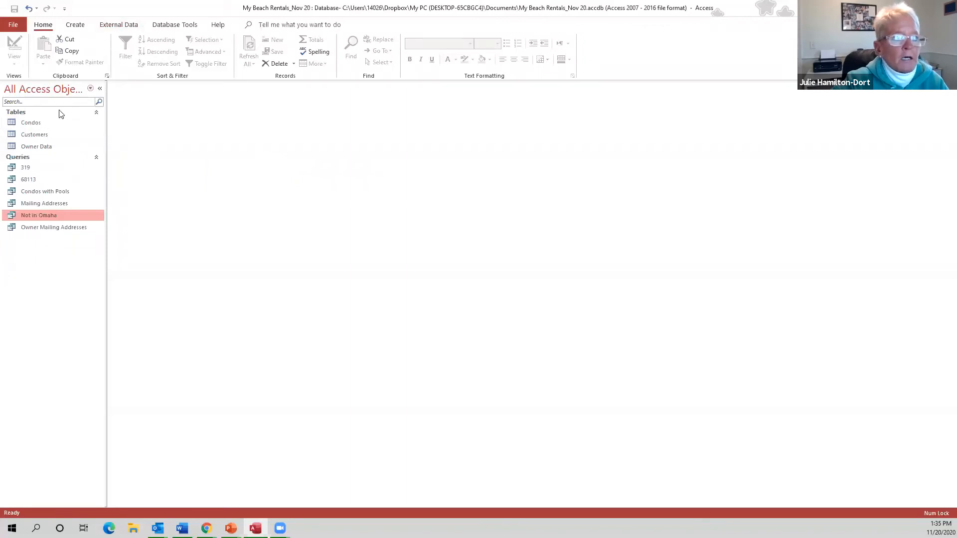
pyautogui.click(45, 124)
pyautogui.click(123, 26)
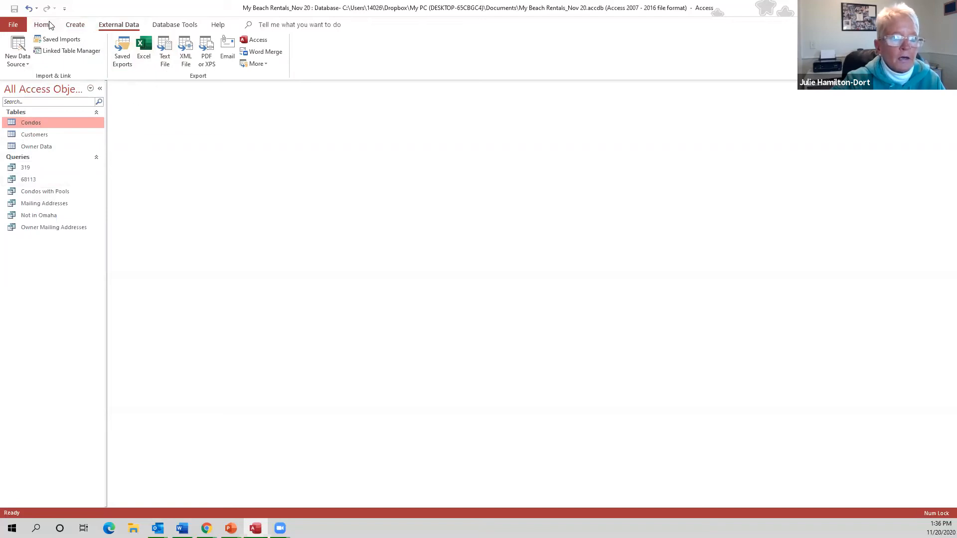
pyautogui.click(73, 26)
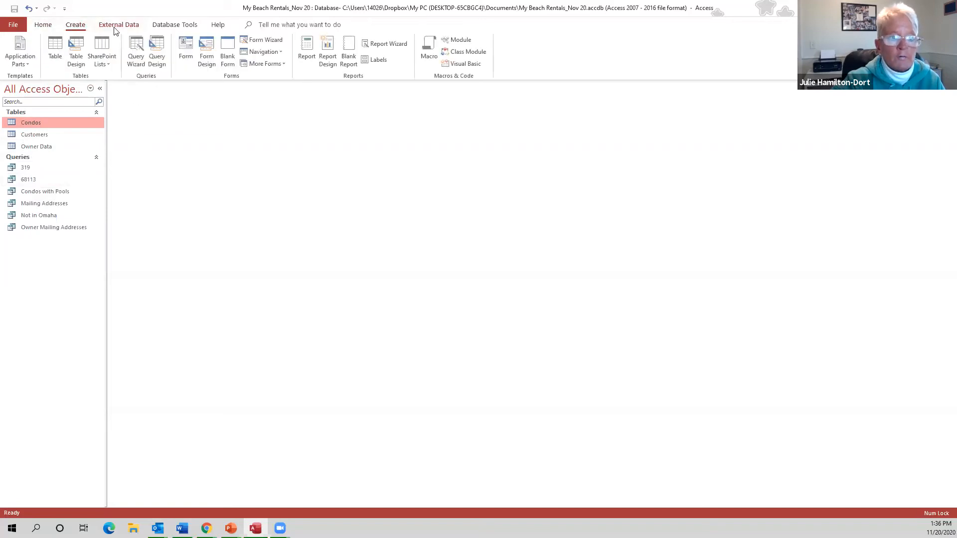
# Start importing the Excel workbook Address Book Example.xlsx from the Access Pics folder into a new table in the current database
pyautogui.click(120, 29)
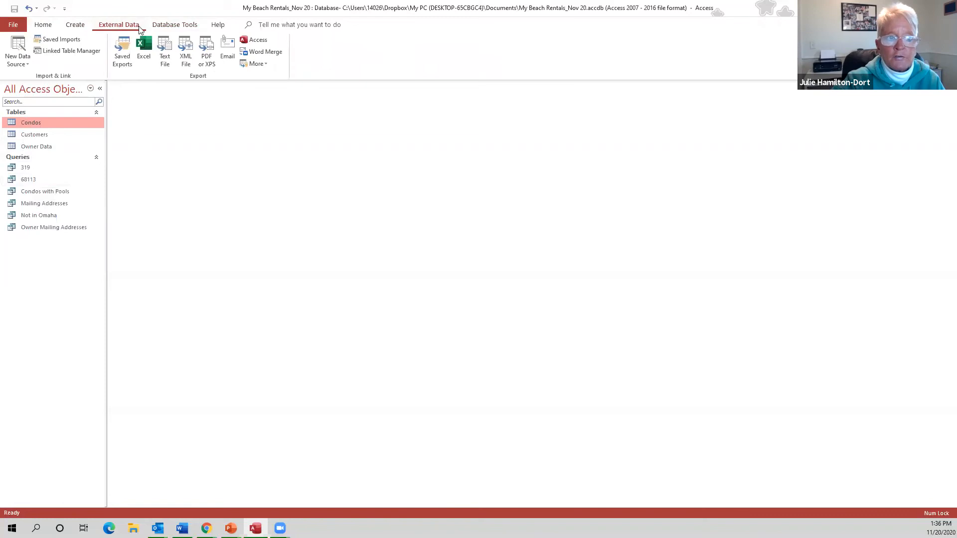
pyautogui.click(25, 63)
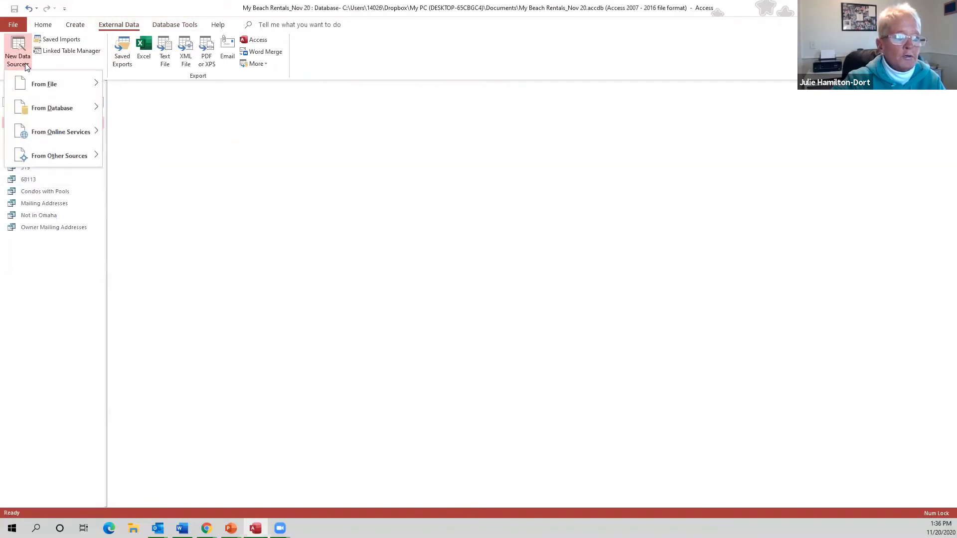
pyautogui.moveTo(32, 85)
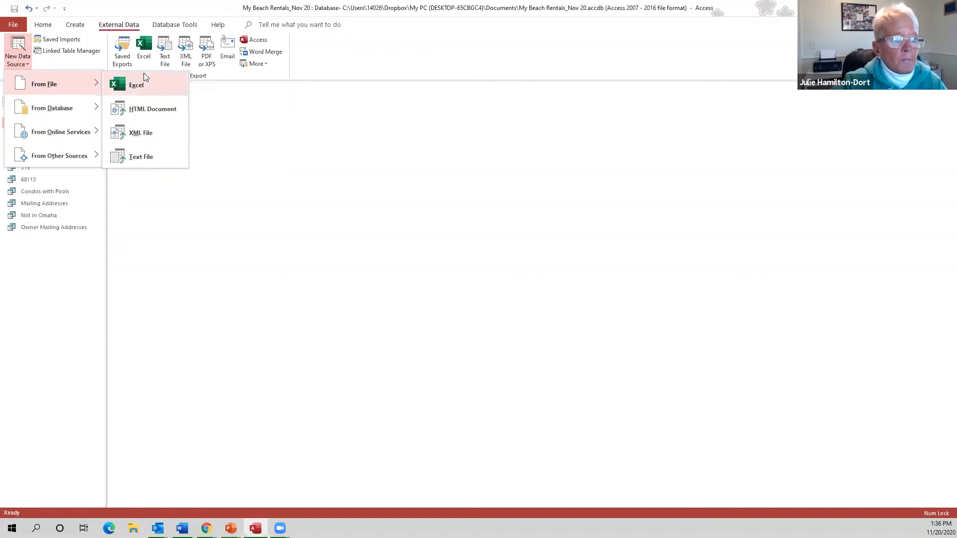
pyautogui.click(136, 84)
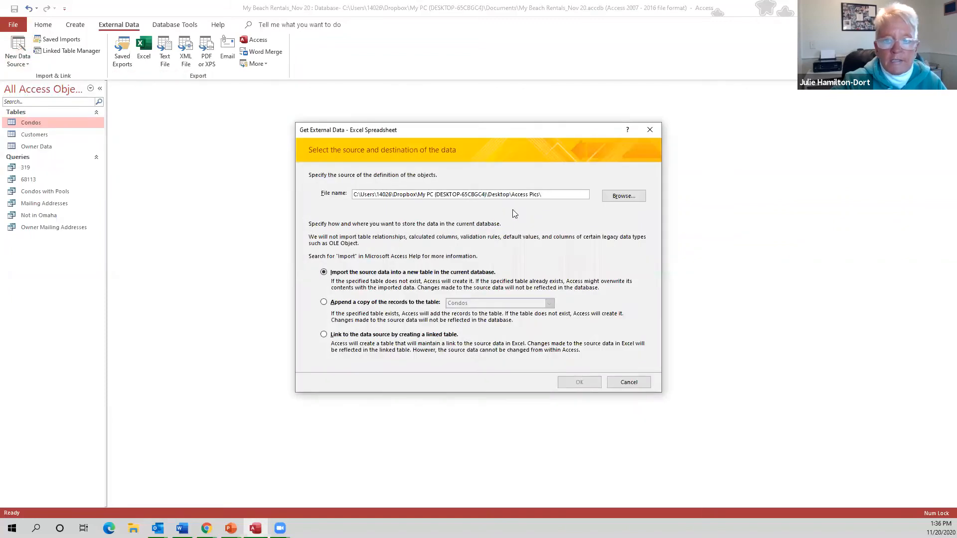
pyautogui.click(629, 197)
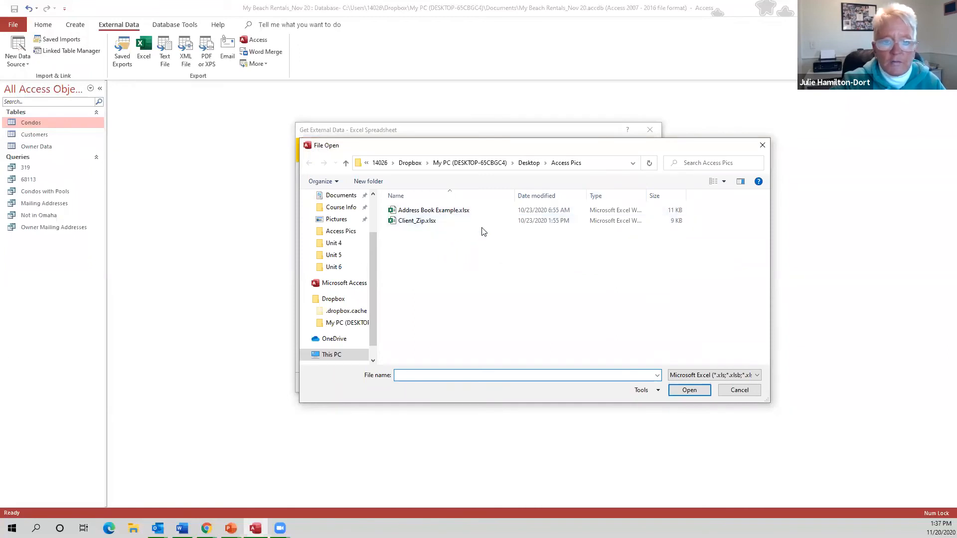
pyautogui.doubleClick(459, 212)
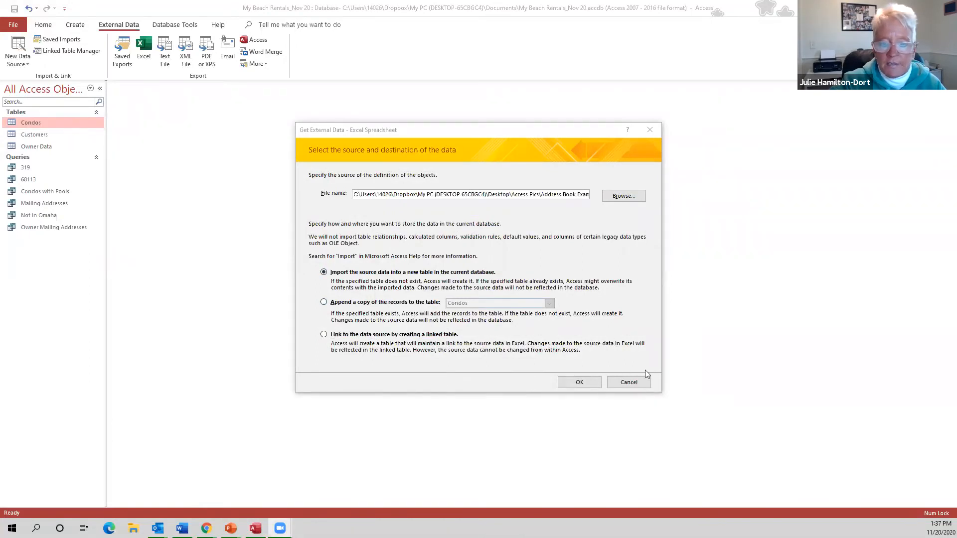
pyautogui.click(576, 383)
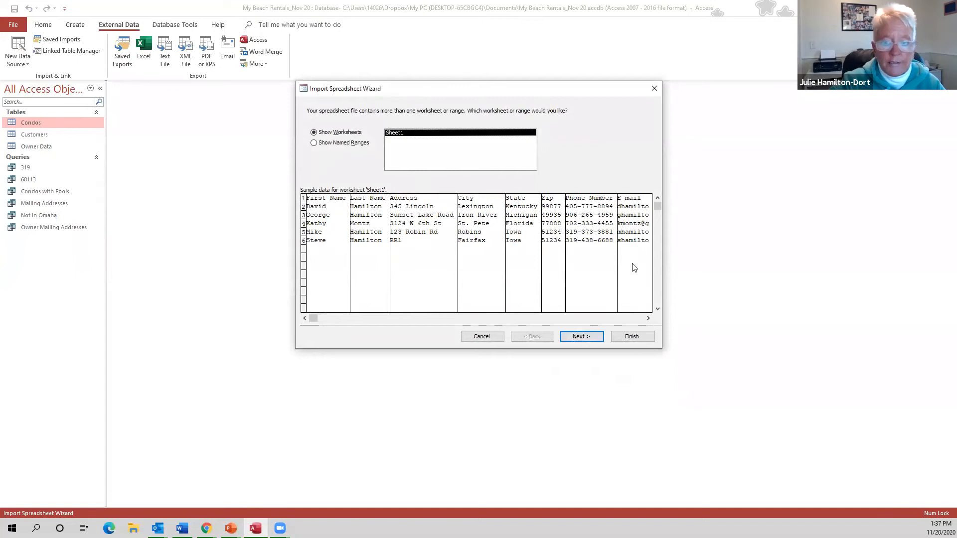
# Use the first row of Sheet1 as column headings, keep the default field options and let Access add the primary key
pyautogui.click(581, 336)
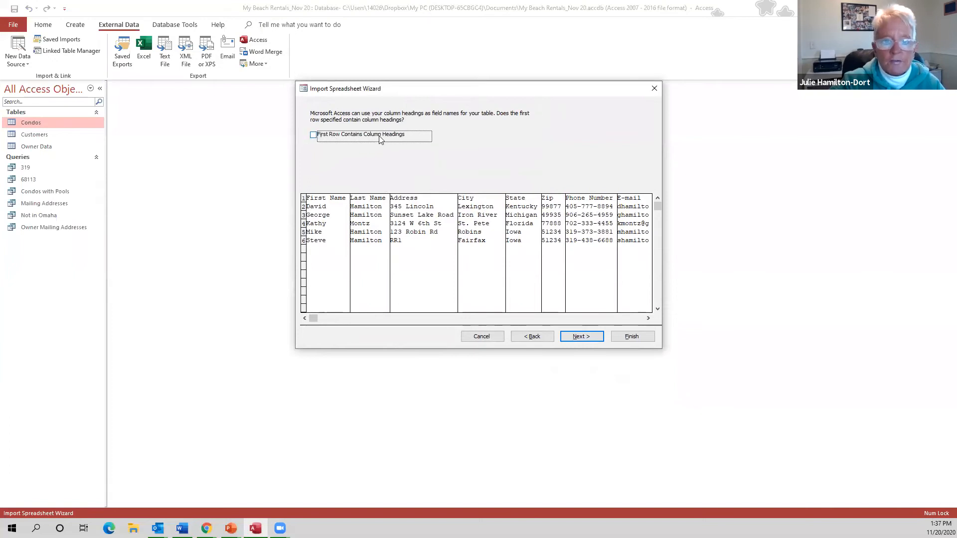
pyautogui.click(315, 136)
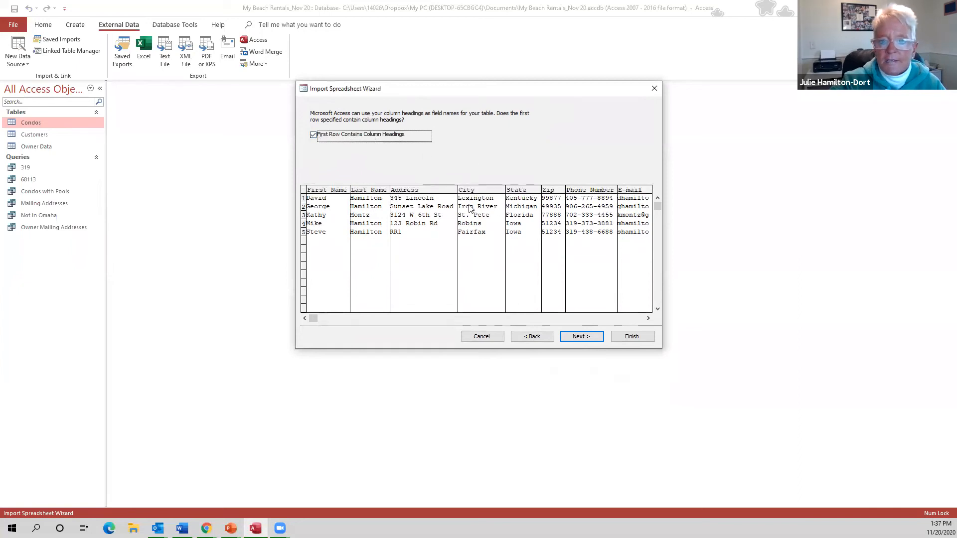
pyautogui.click(313, 135)
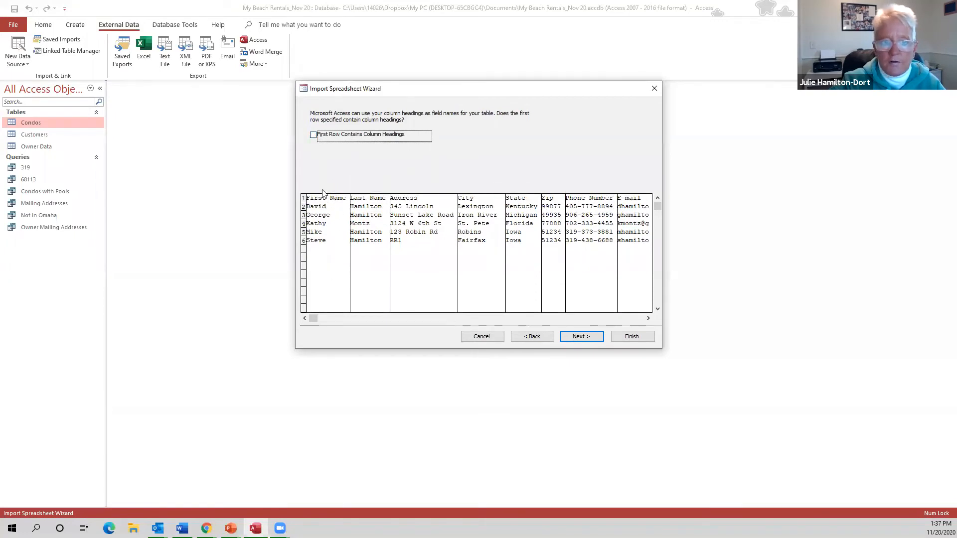
pyautogui.click(313, 135)
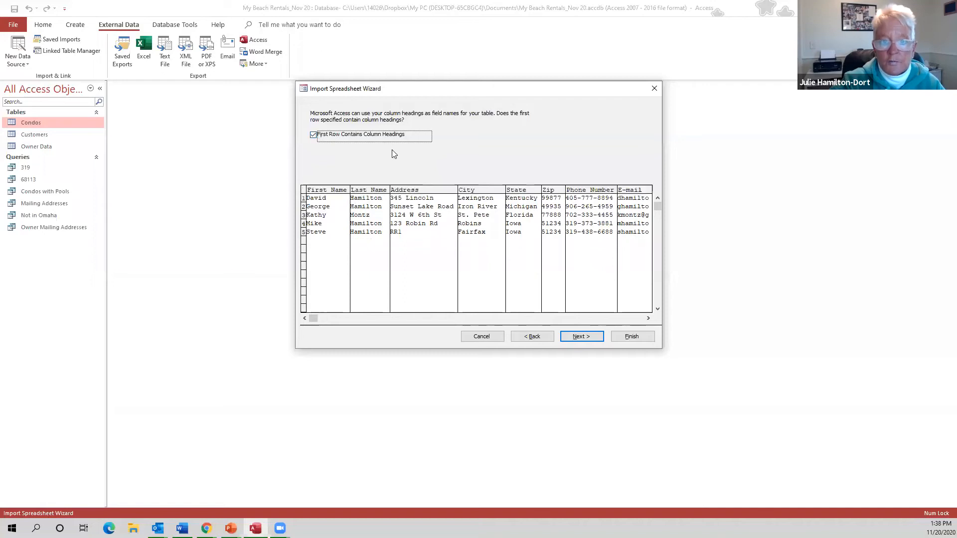
pyautogui.click(594, 337)
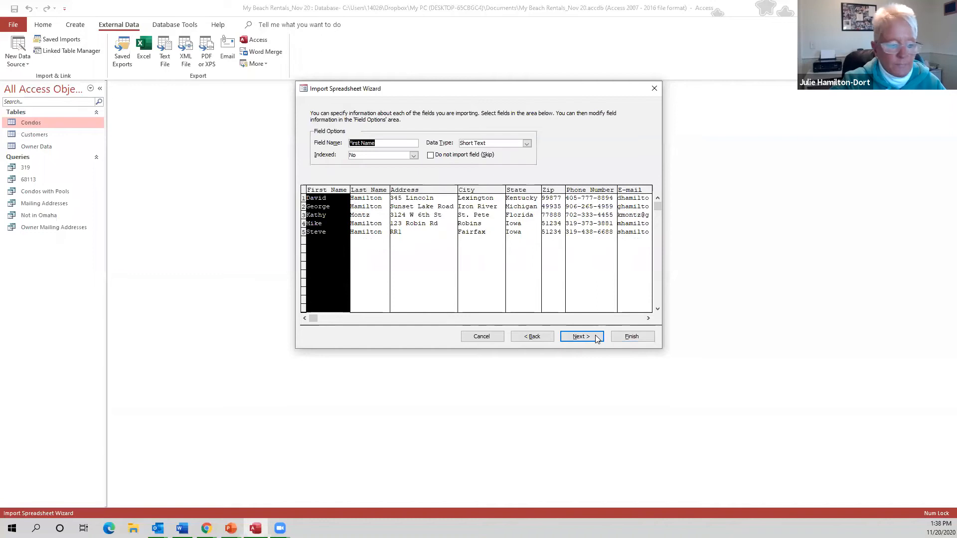
pyautogui.click(588, 338)
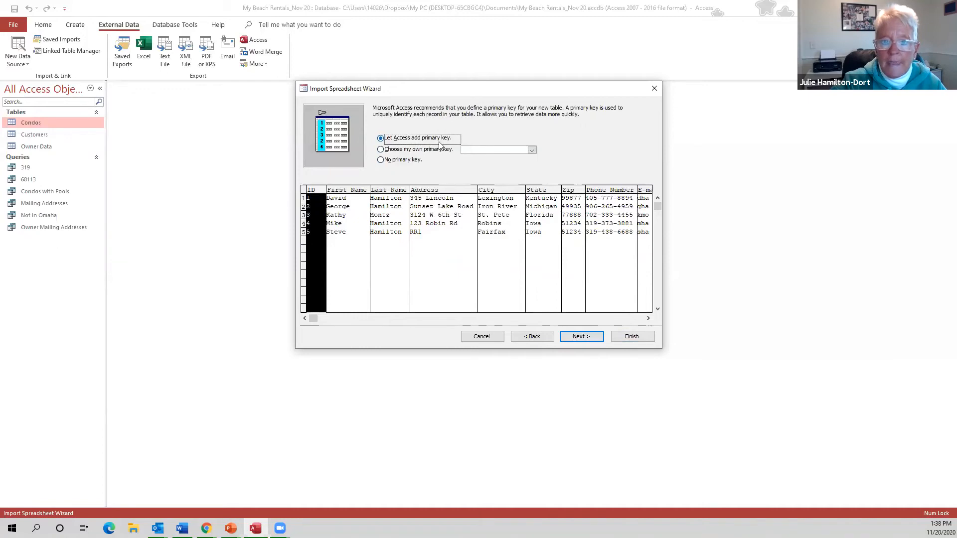
pyautogui.click(586, 339)
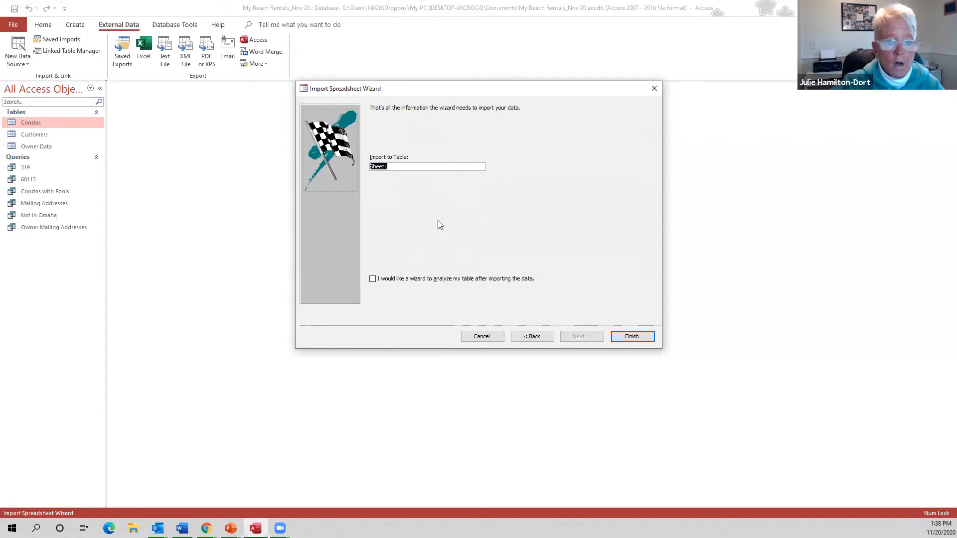
# Name the new table Import, finish the import without saving the import steps, and open the table
pyautogui.write('Import')
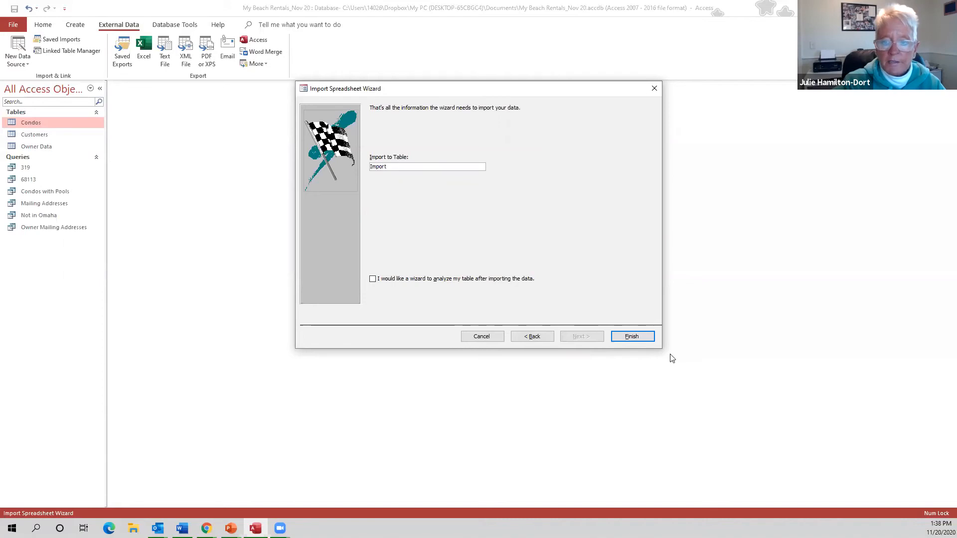
pyautogui.click(635, 335)
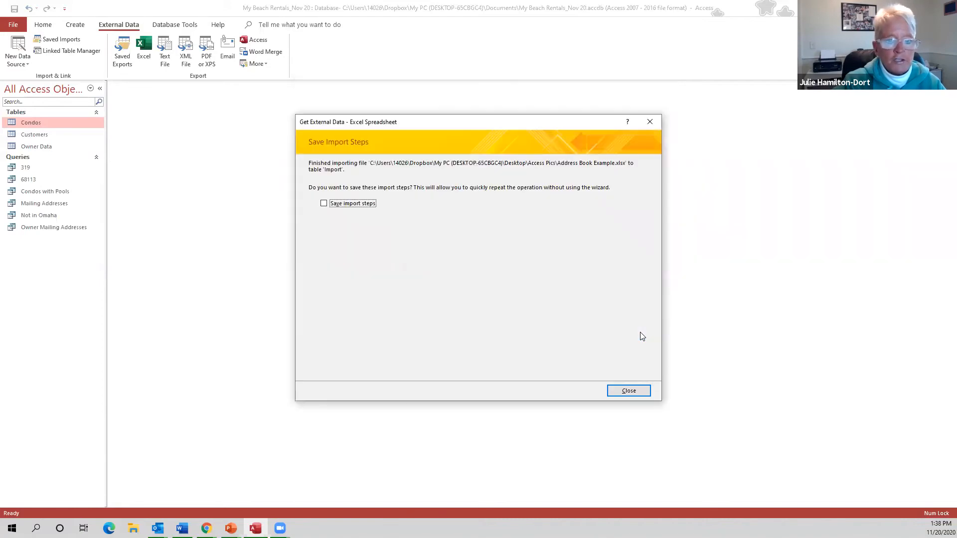
pyautogui.click(628, 391)
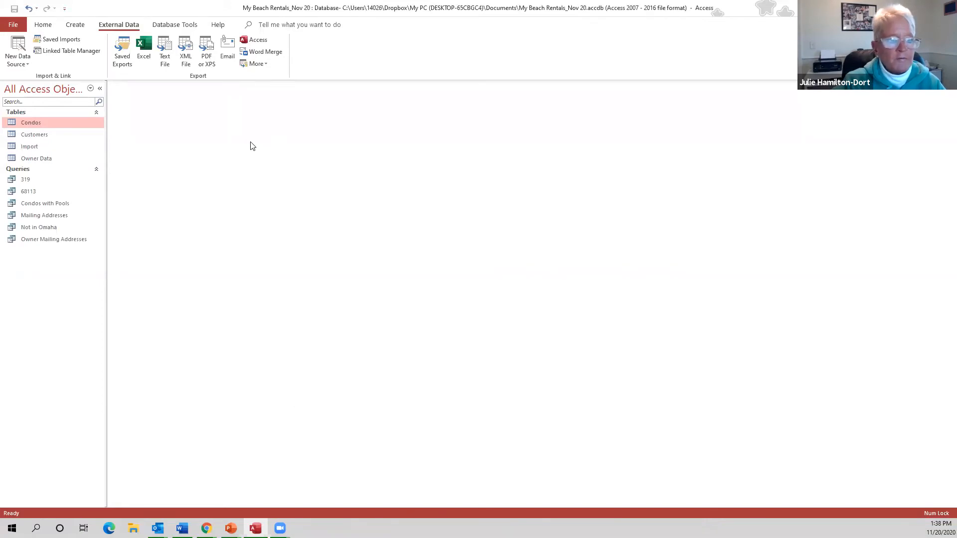
pyautogui.doubleClick(26, 147)
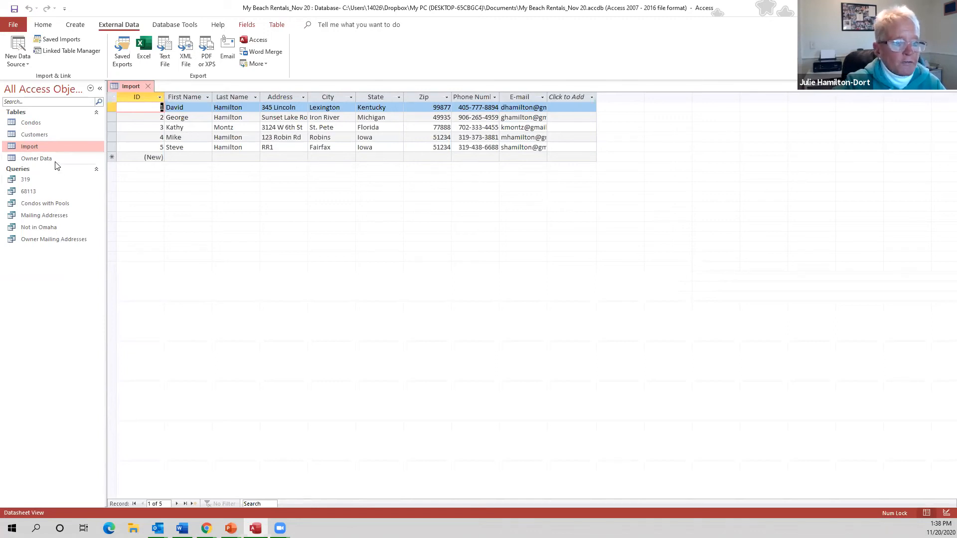
# Open the Condos table and export it with formatting and layout to Condos.xlsx in the Access Pics folder, without saving the export steps
pyautogui.click(30, 122)
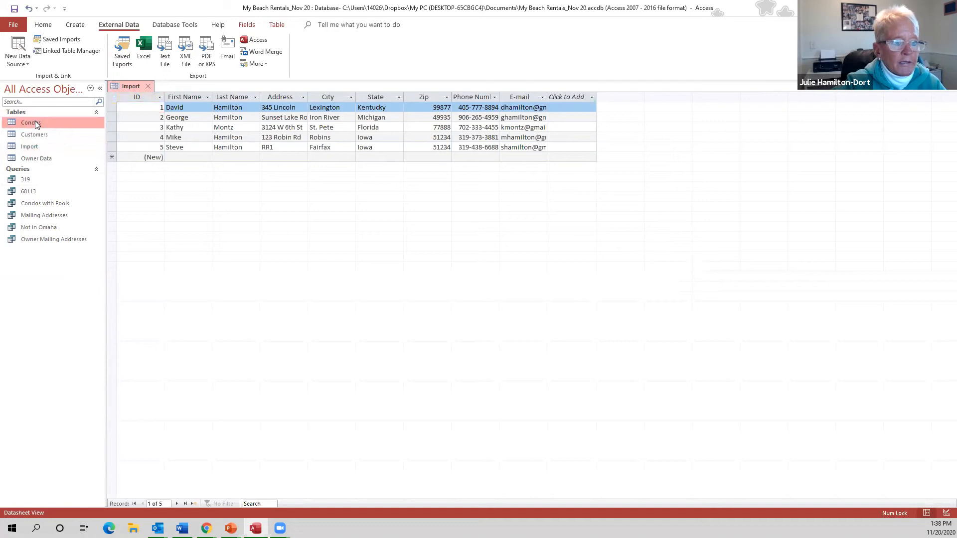
pyautogui.doubleClick(35, 122)
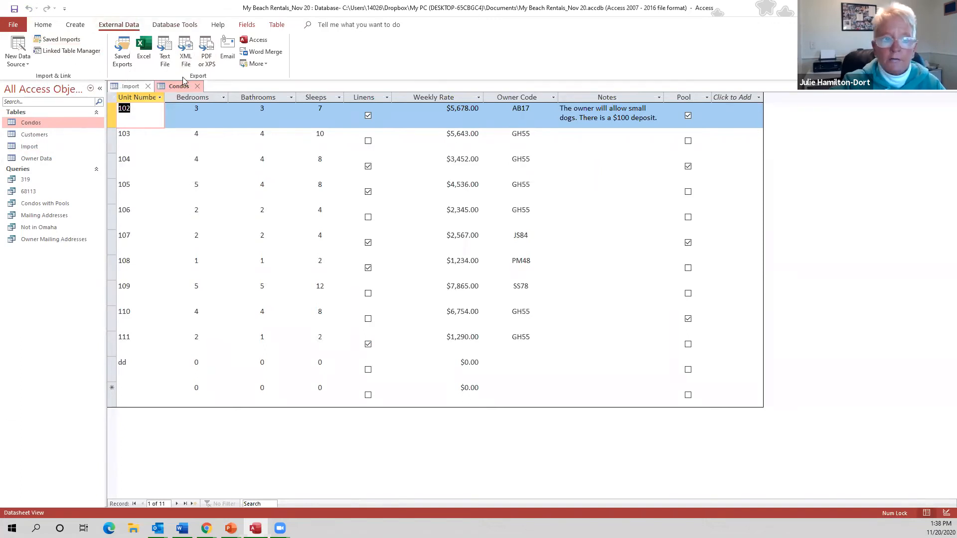
pyautogui.click(144, 46)
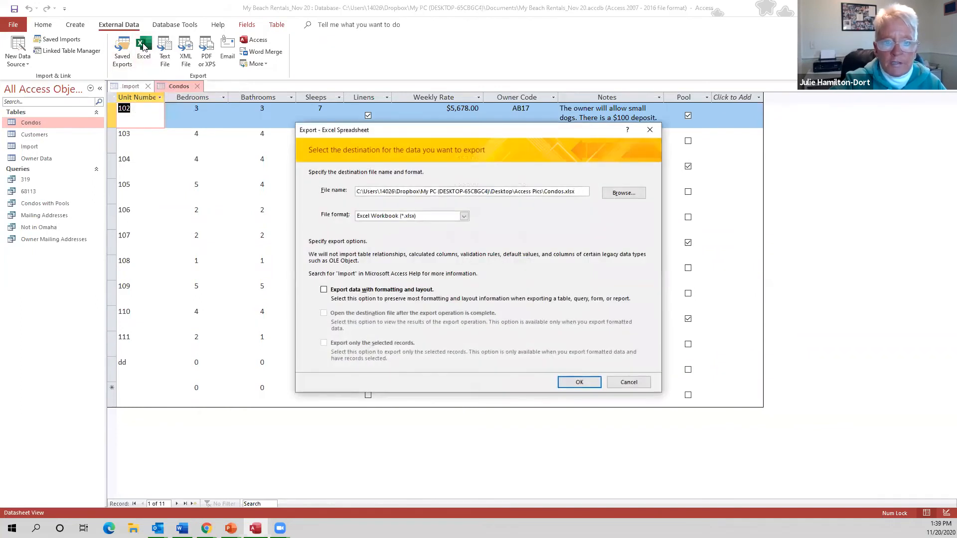
pyautogui.click(323, 290)
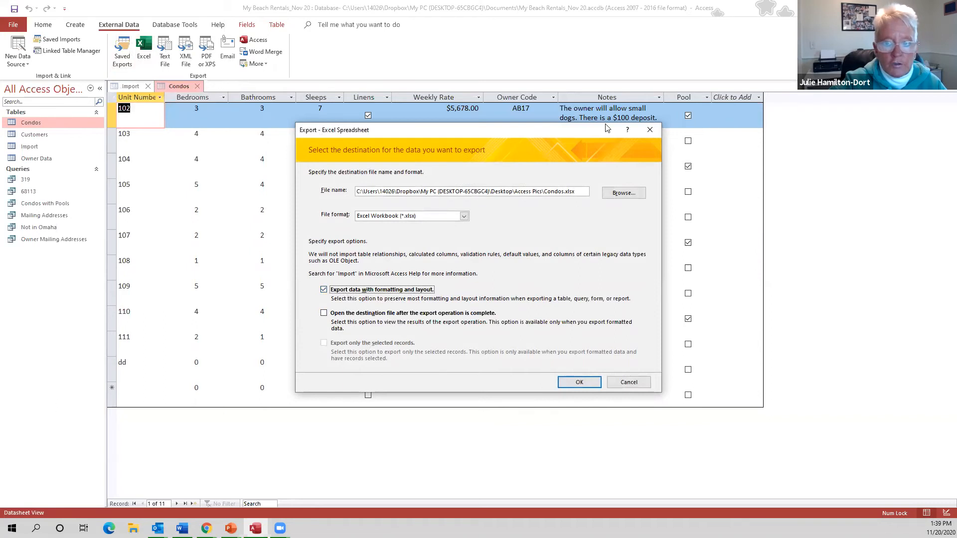
pyautogui.click(575, 383)
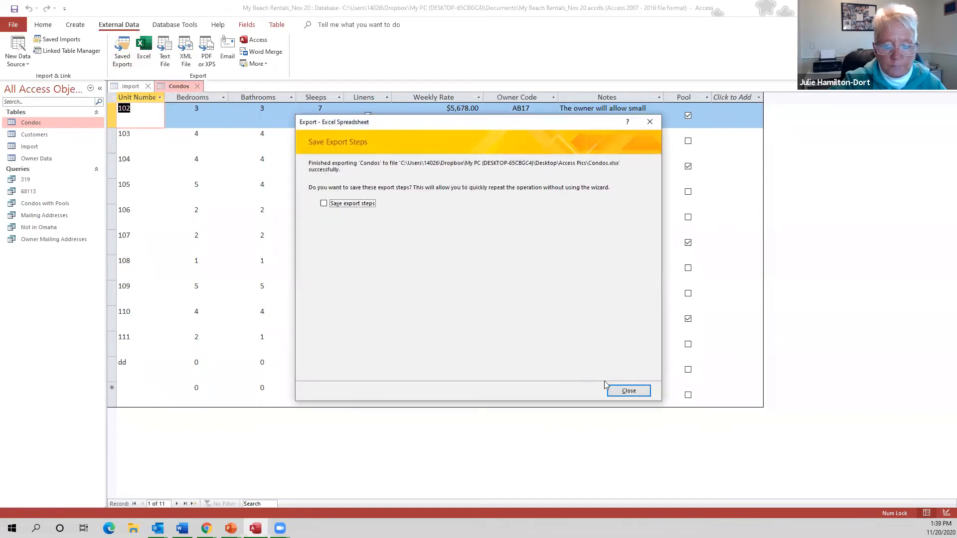
pyautogui.click(613, 389)
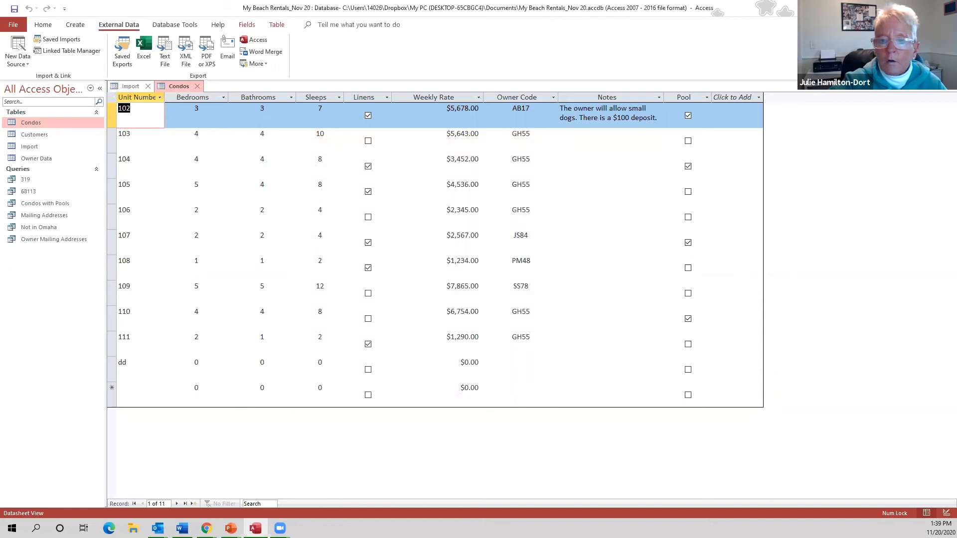
# Open the exported Condos.xlsx from the Access Pics folder on the desktop and maximize it to check the exported data
pyautogui.hotkey('alt', 'Tab')
pyautogui.click(900, 8)
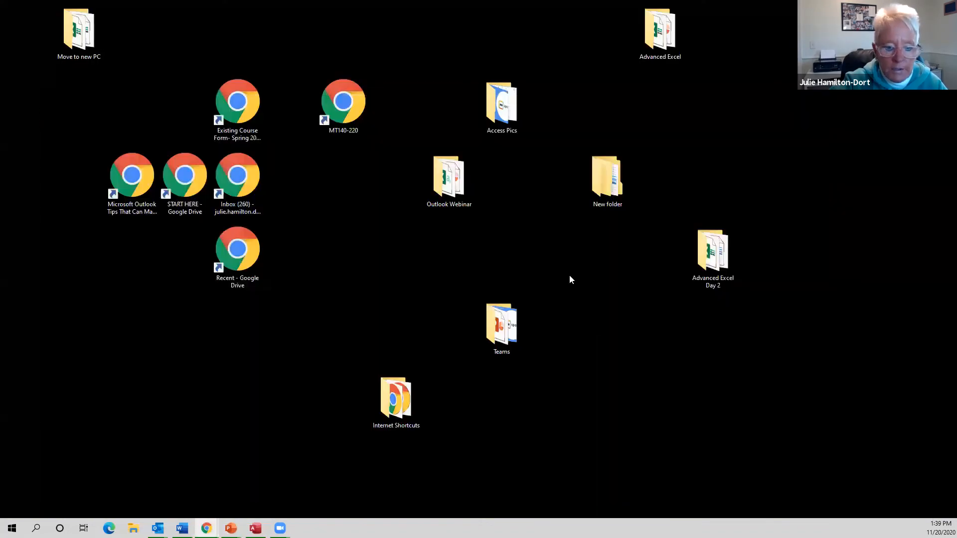
pyautogui.click(544, 238)
pyautogui.doubleClick(497, 108)
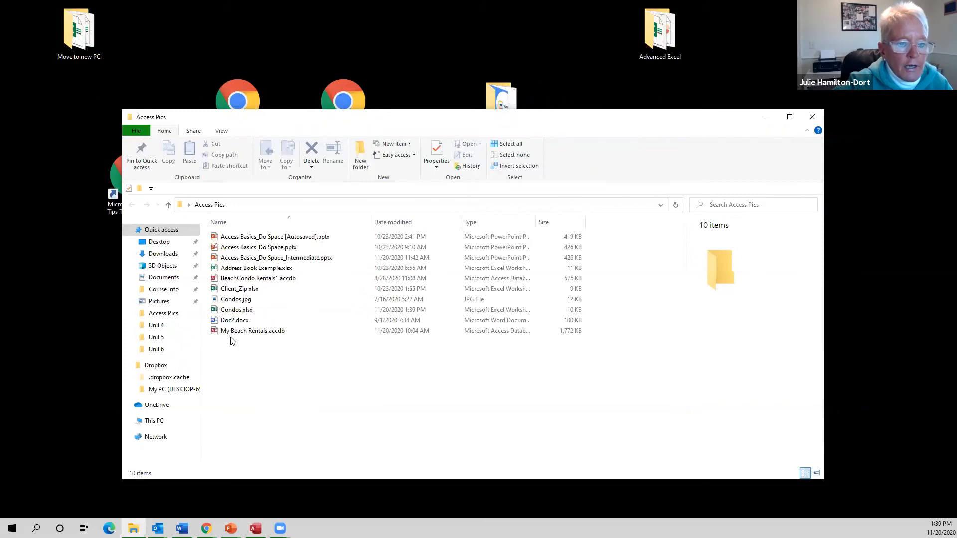
pyautogui.click(243, 311)
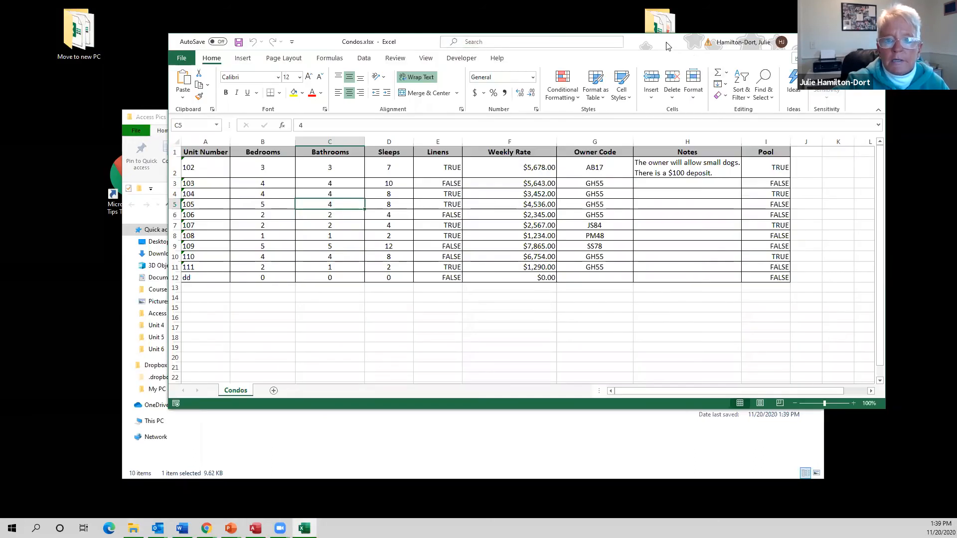
pyautogui.doubleClick(667, 44)
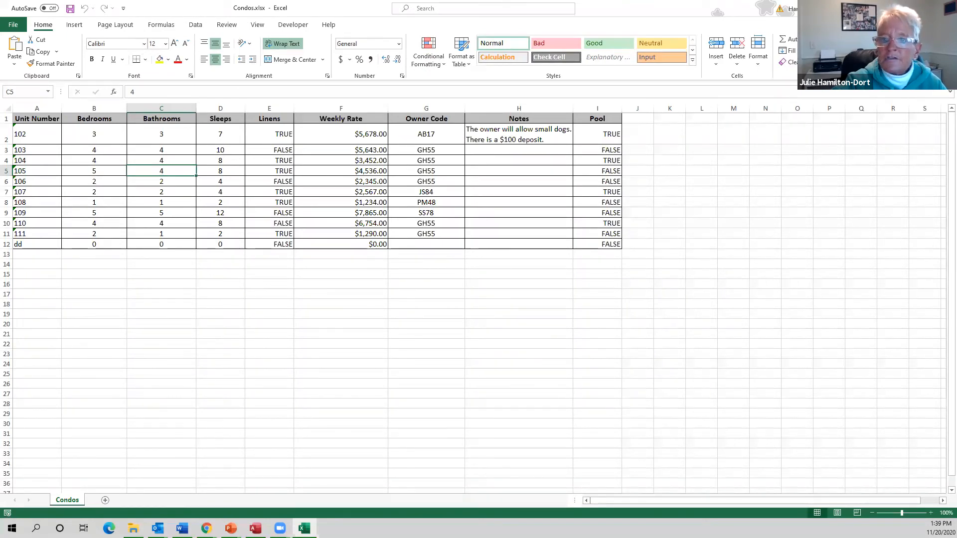
# Close the Condos.xlsx workbook and the Access Pics folder, and switch back to the Access database
pyautogui.click(946, 8)
pyautogui.click(804, 116)
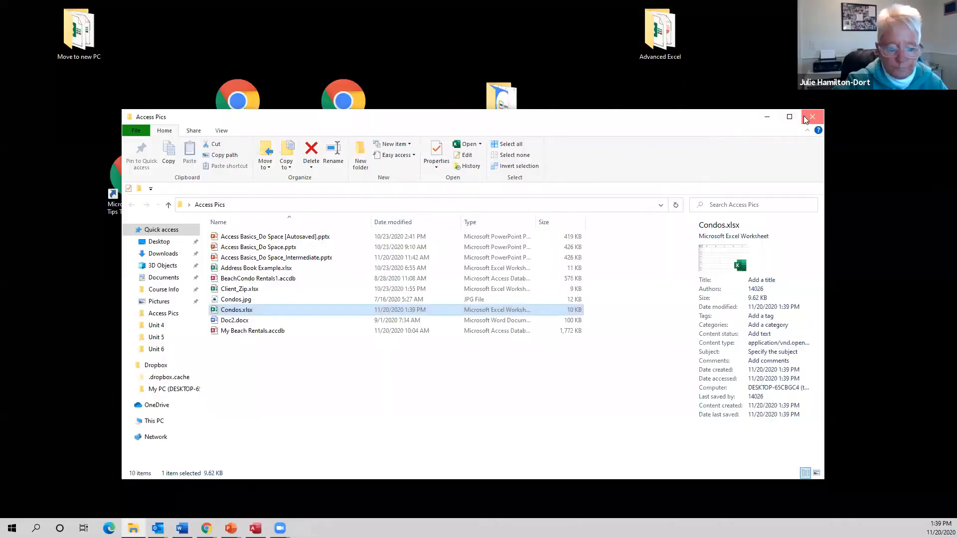
pyautogui.moveTo(256, 528)
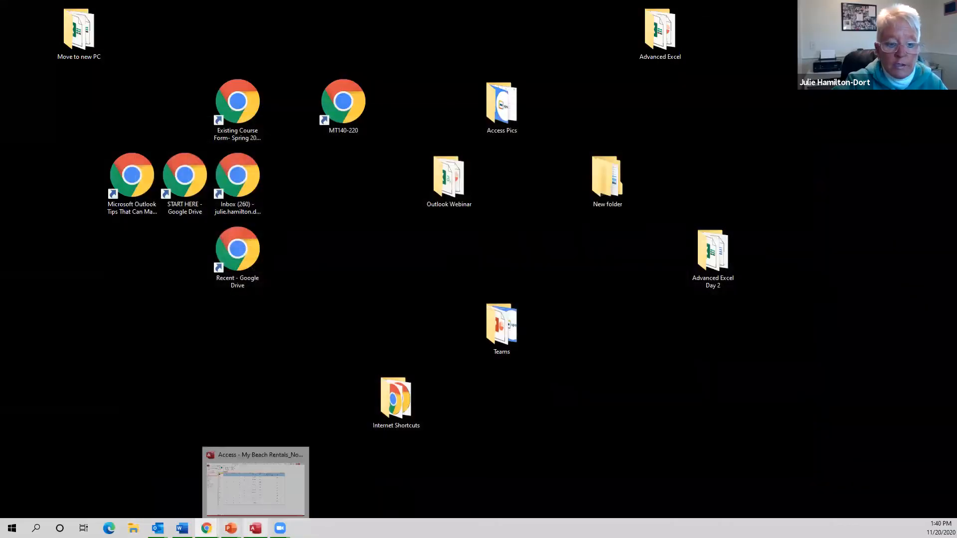
pyautogui.click(255, 486)
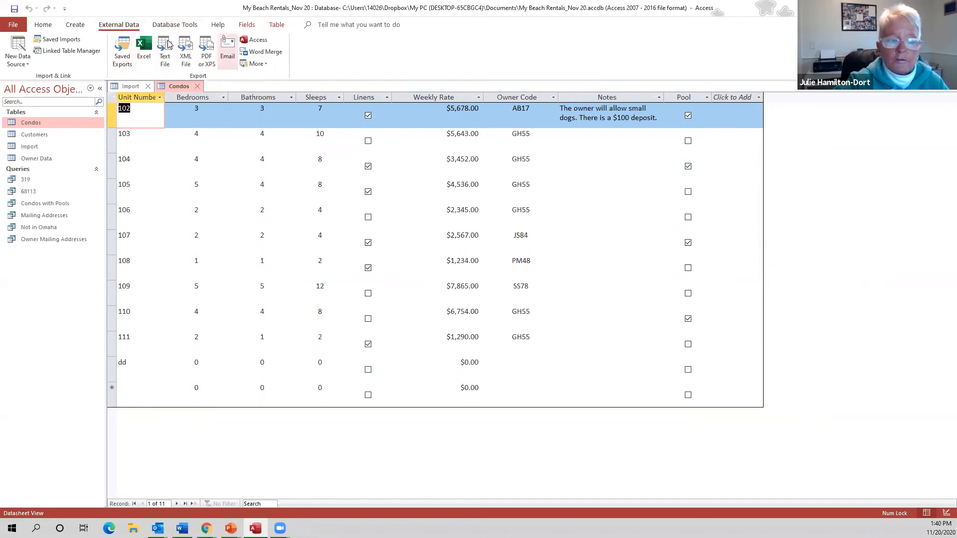
# Close the open Condos and Import tables
pyautogui.click(75, 25)
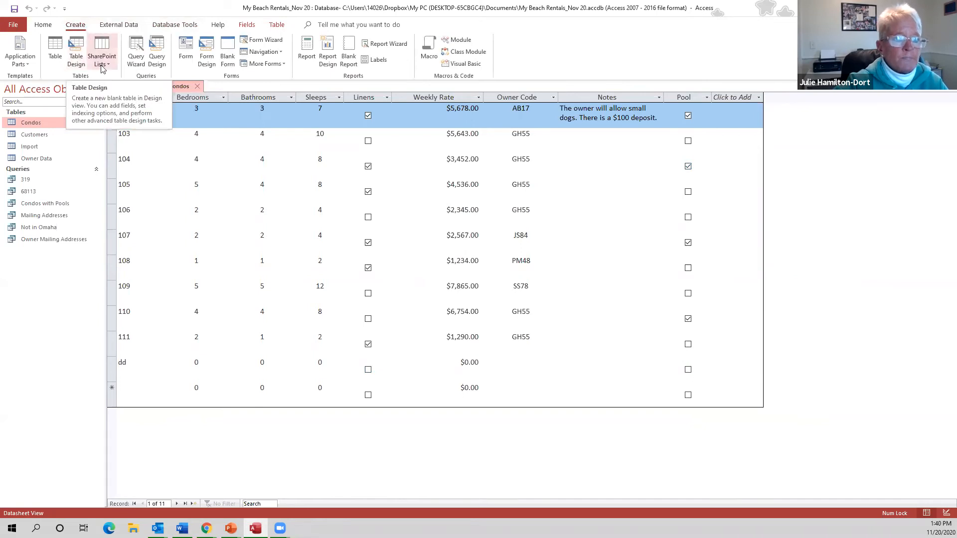
pyautogui.click(198, 88)
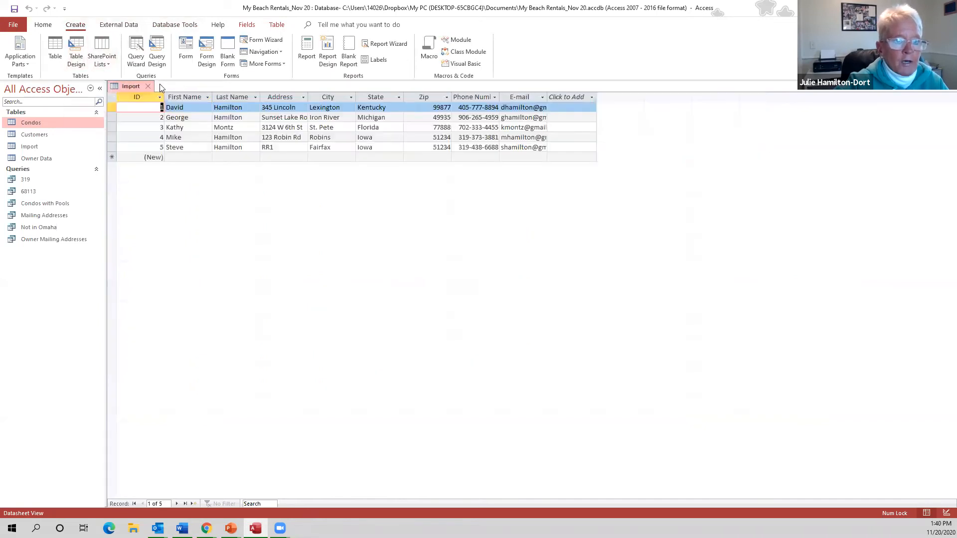
pyautogui.click(150, 86)
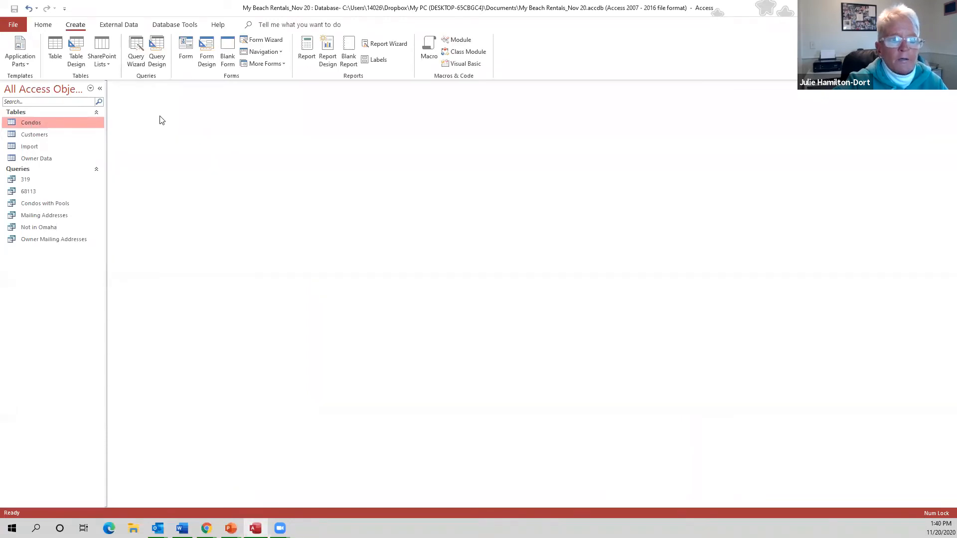
# Create a form from the Condos table and close it without saving its design
pyautogui.click(184, 43)
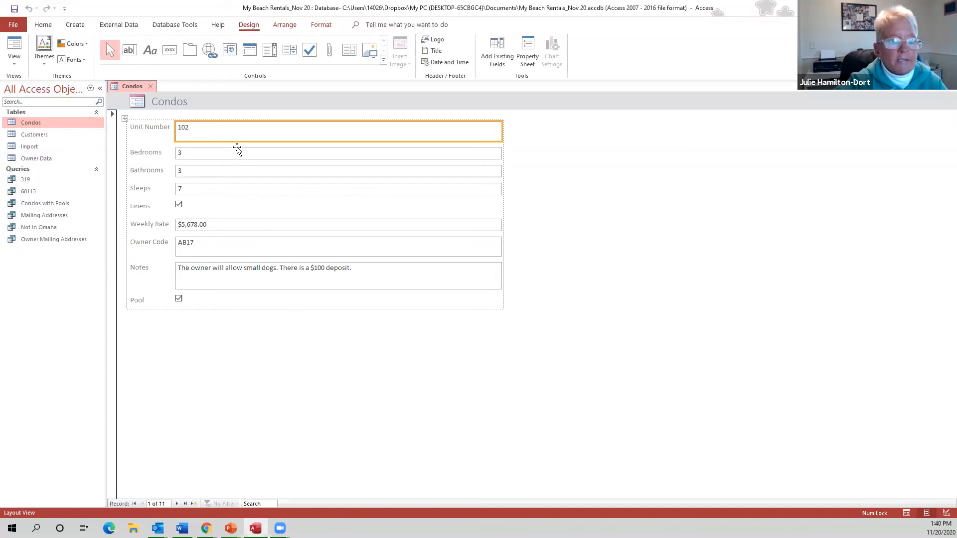
pyautogui.click(150, 86)
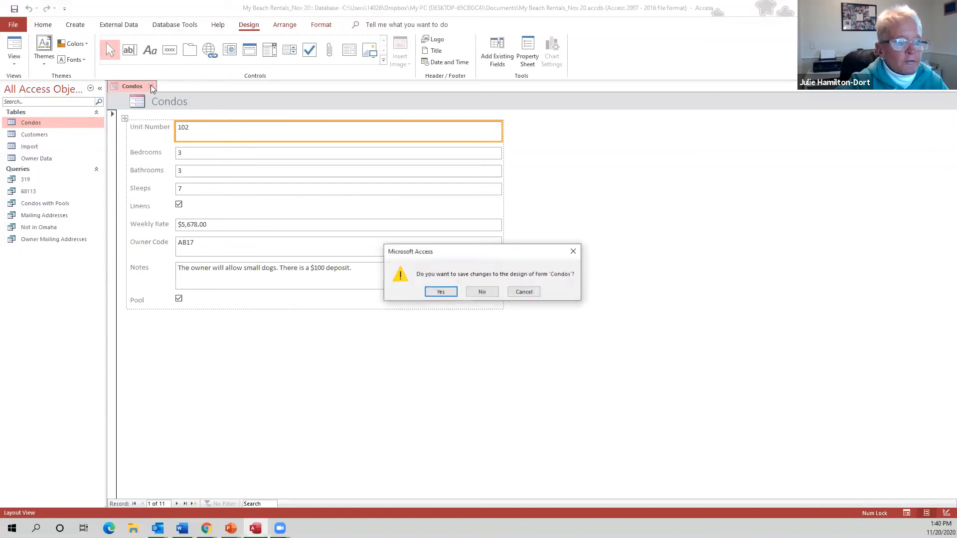
pyautogui.click(481, 292)
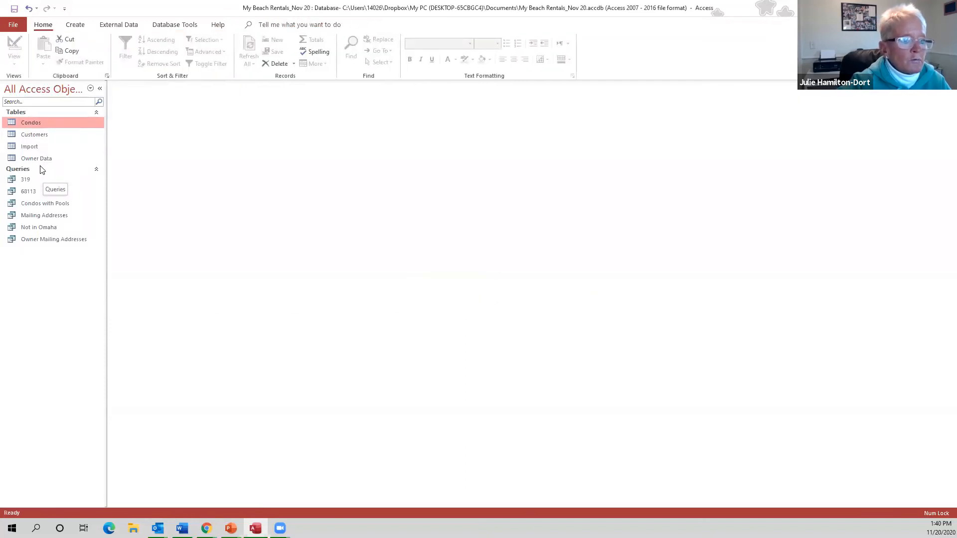
# Open the Customers table and create a form based on it
pyautogui.click(33, 134)
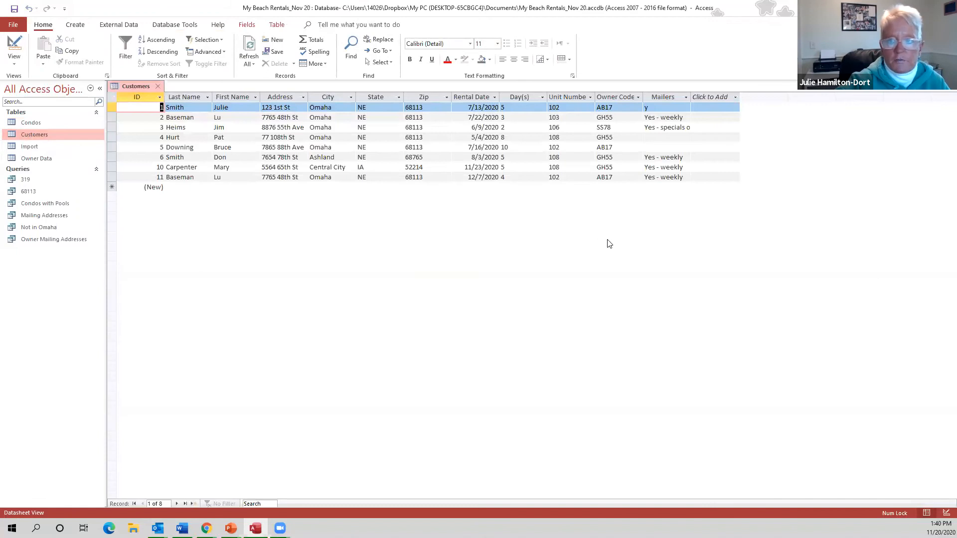
pyautogui.click(35, 134)
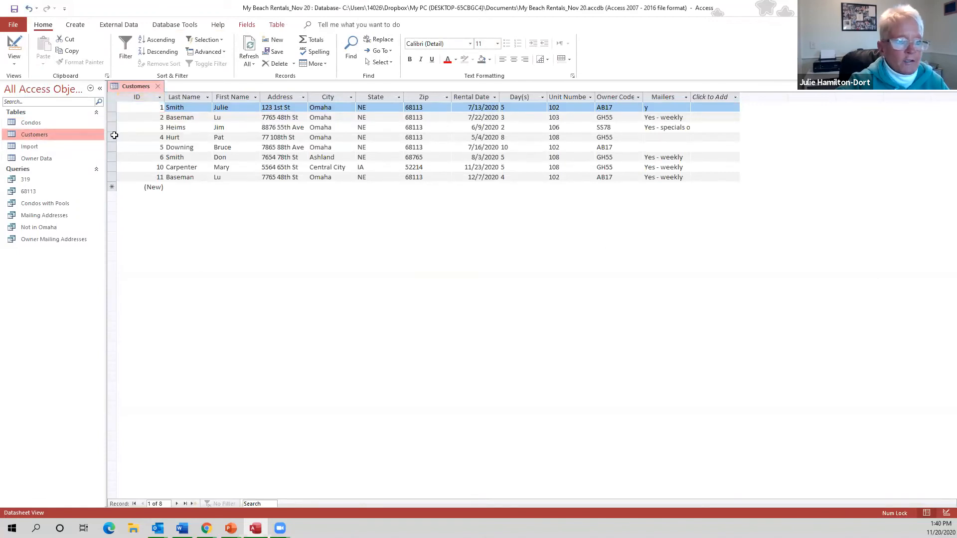
pyautogui.click(70, 25)
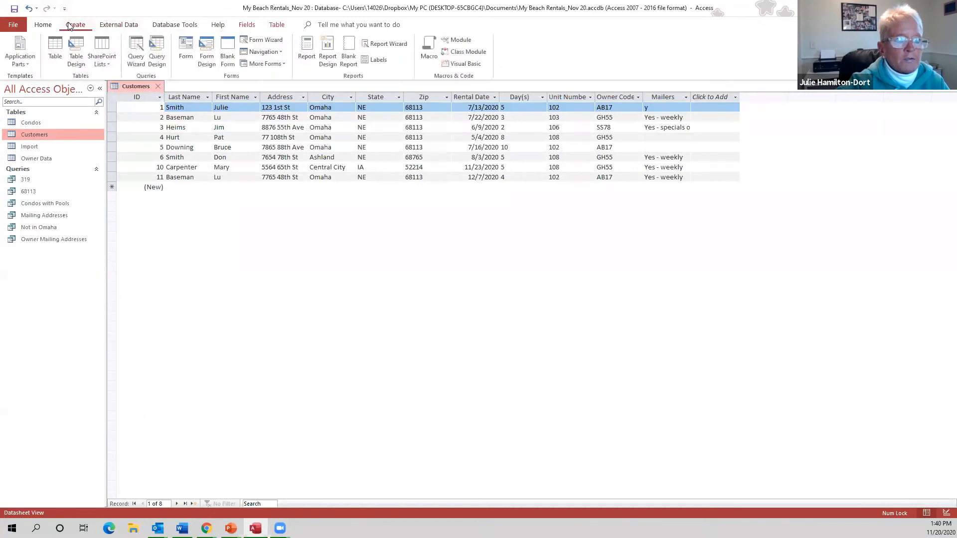
pyautogui.click(185, 46)
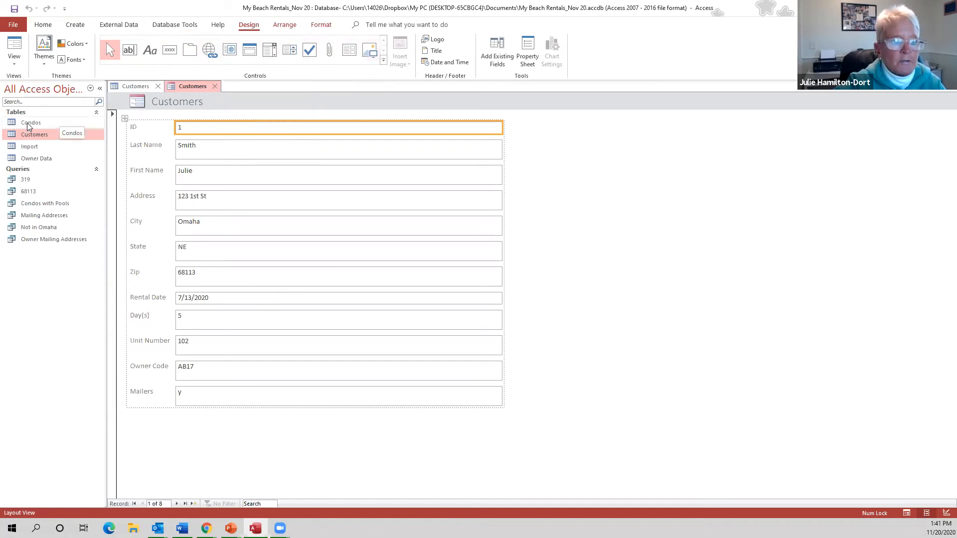
# Compare the view options of the Customers form with those of the Owner Data table, and close that table
pyautogui.click(18, 64)
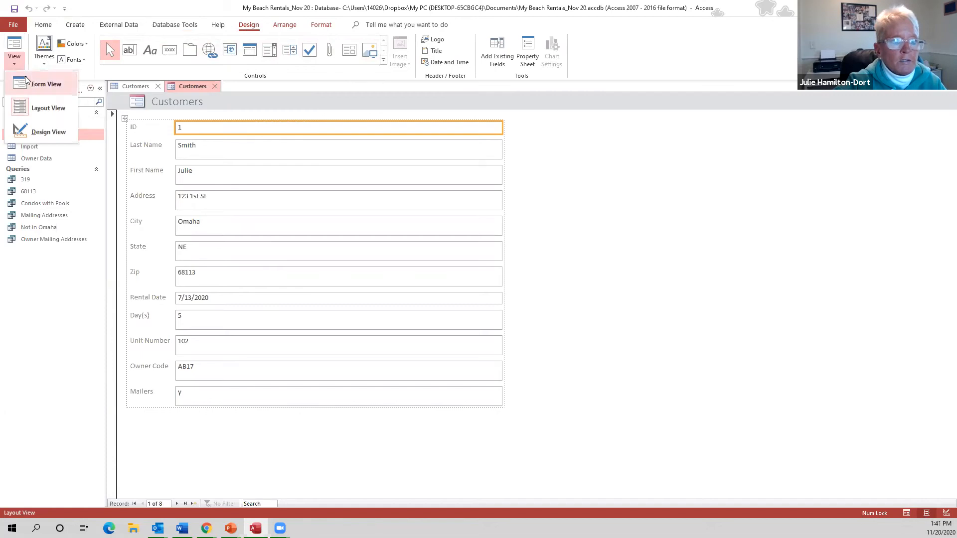
pyautogui.click(18, 64)
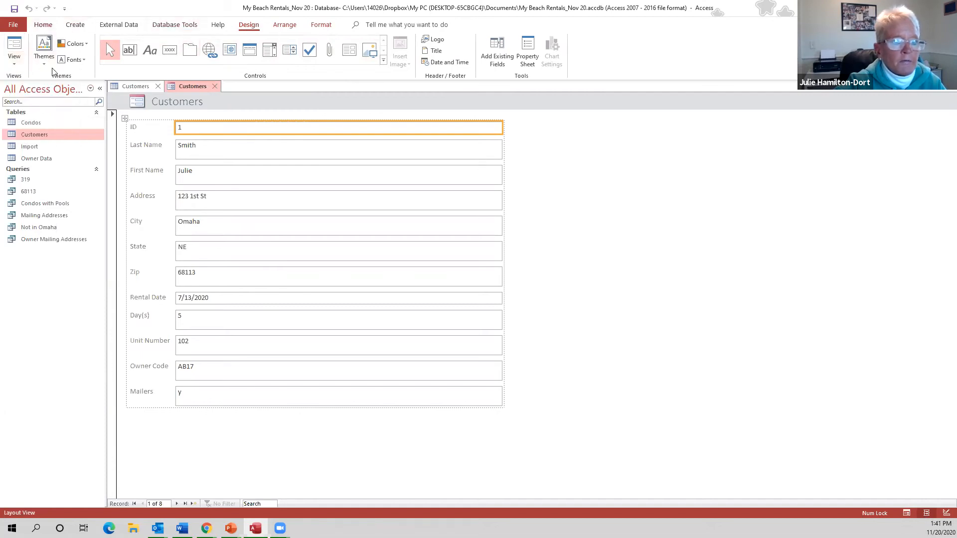
pyautogui.click(33, 122)
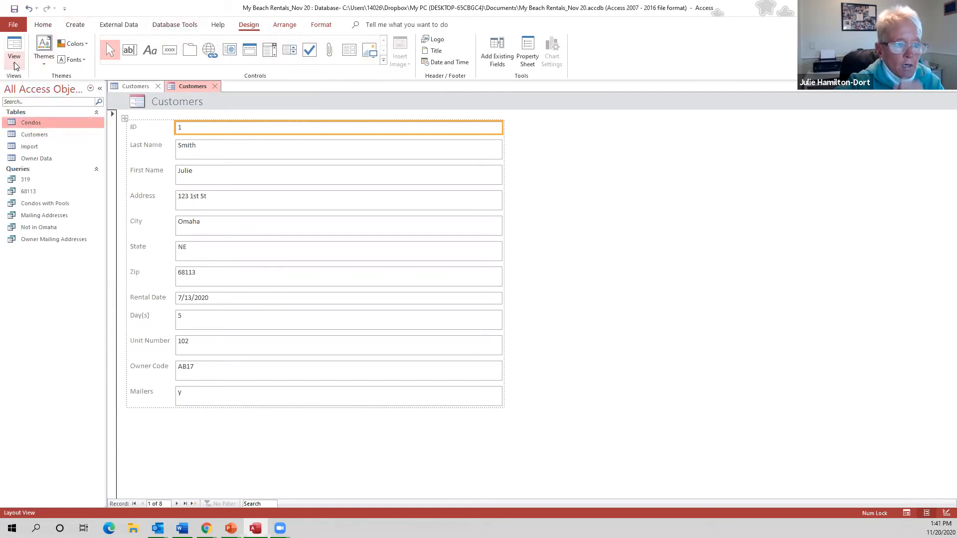
pyautogui.click(15, 66)
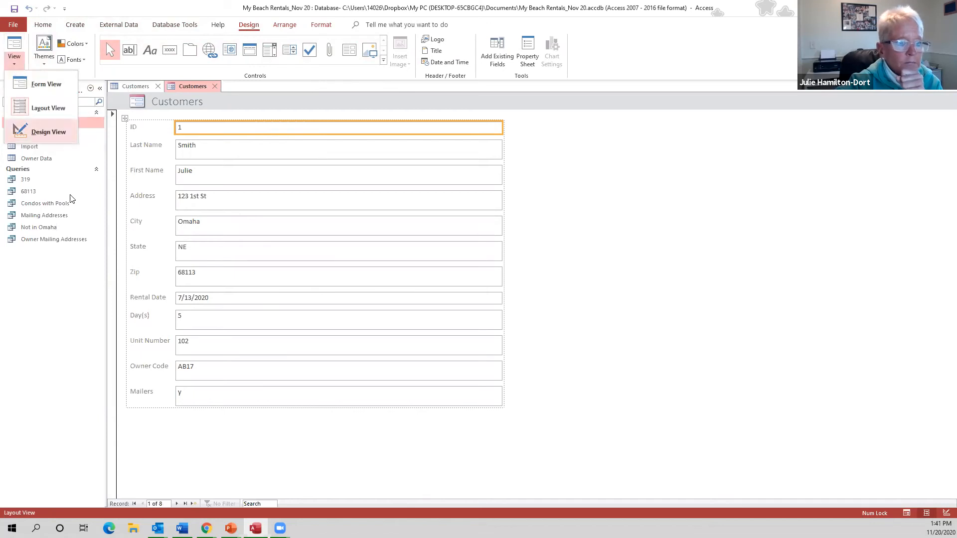
pyautogui.doubleClick(46, 158)
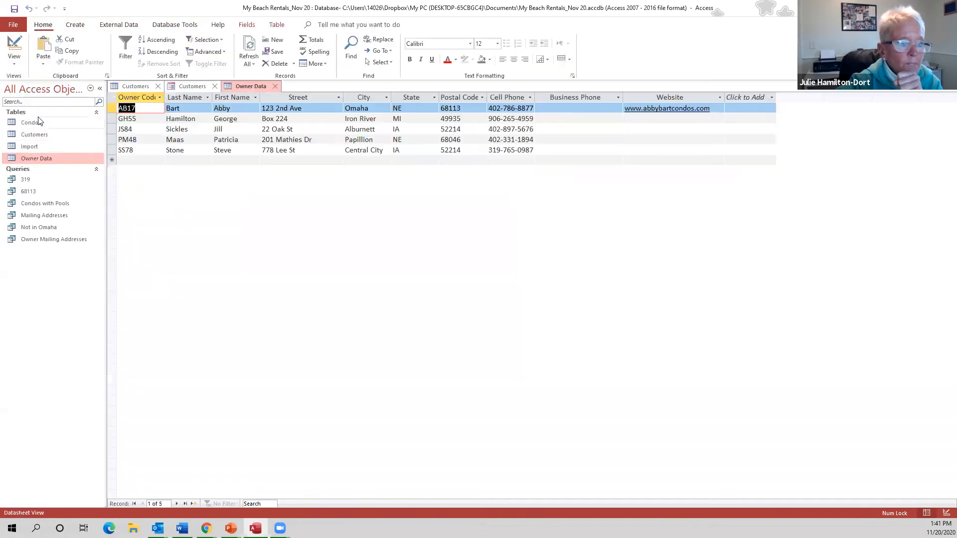
pyautogui.click(14, 60)
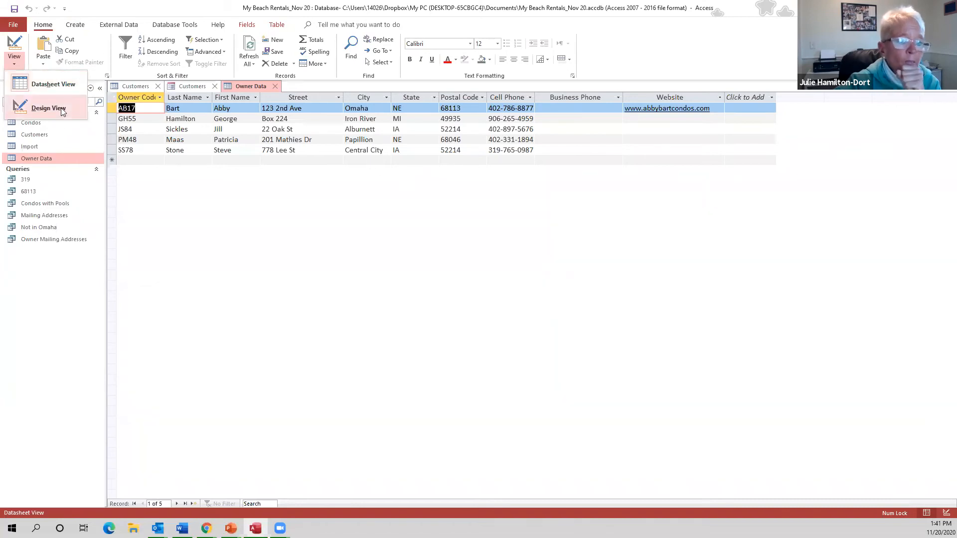
pyautogui.click(146, 203)
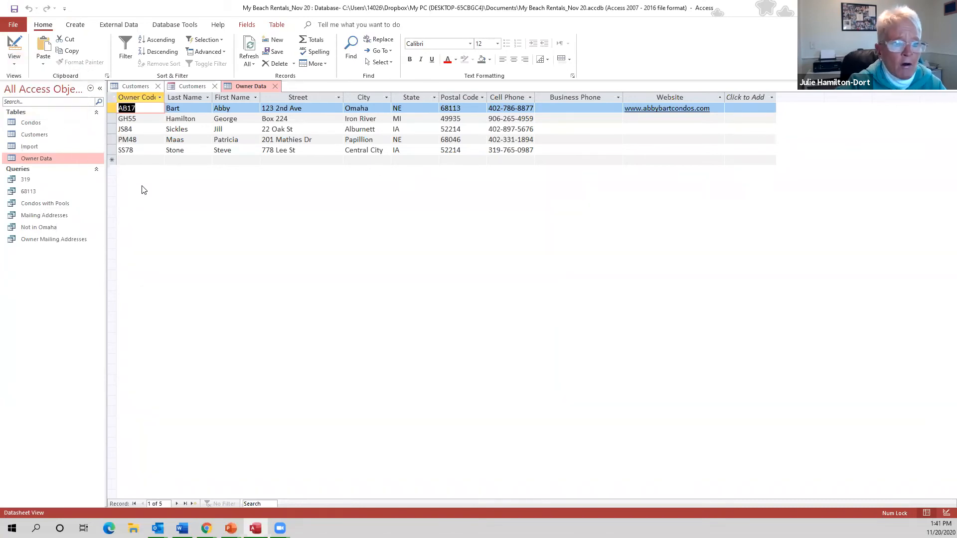
pyautogui.click(45, 135)
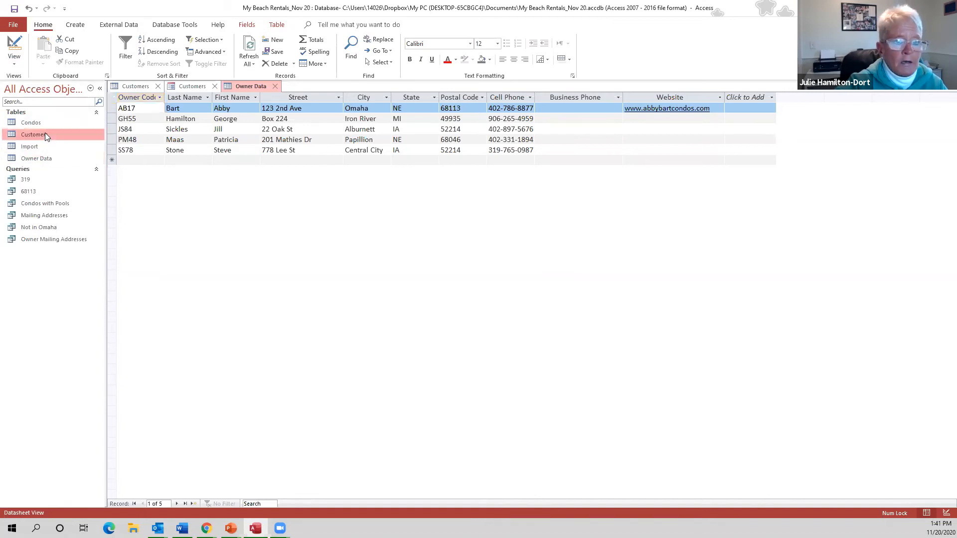
pyautogui.click(275, 86)
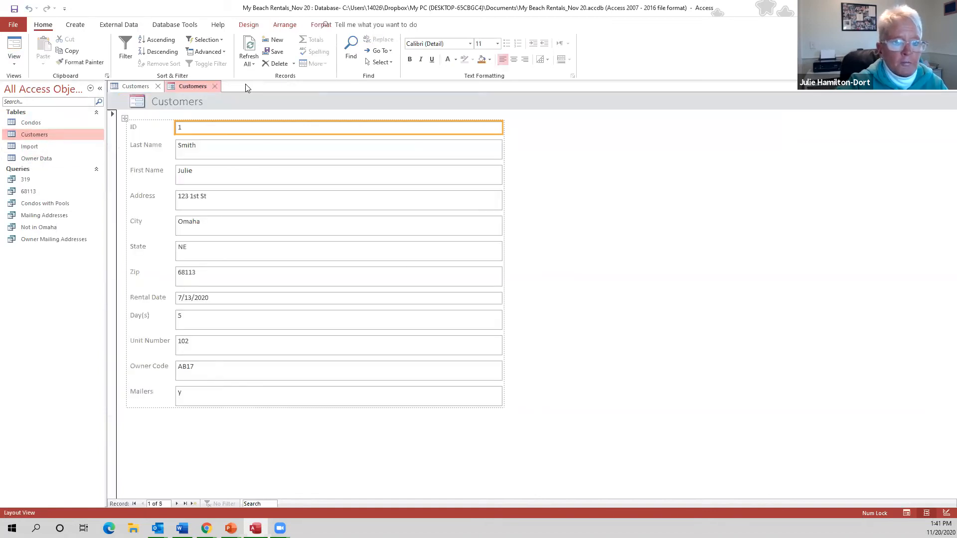
# Try to close the Customers form with its design saved, and cancel at the form naming
pyautogui.click(214, 87)
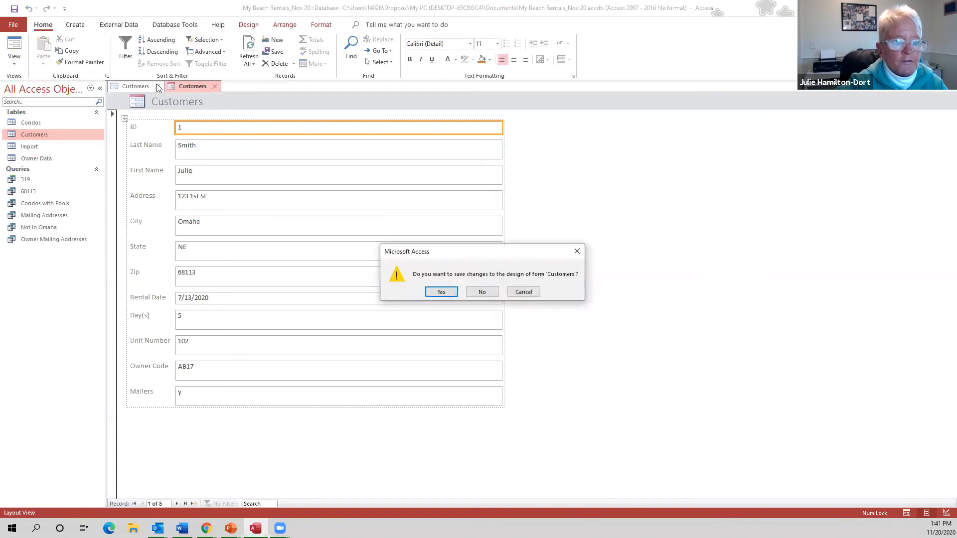
pyautogui.click(435, 294)
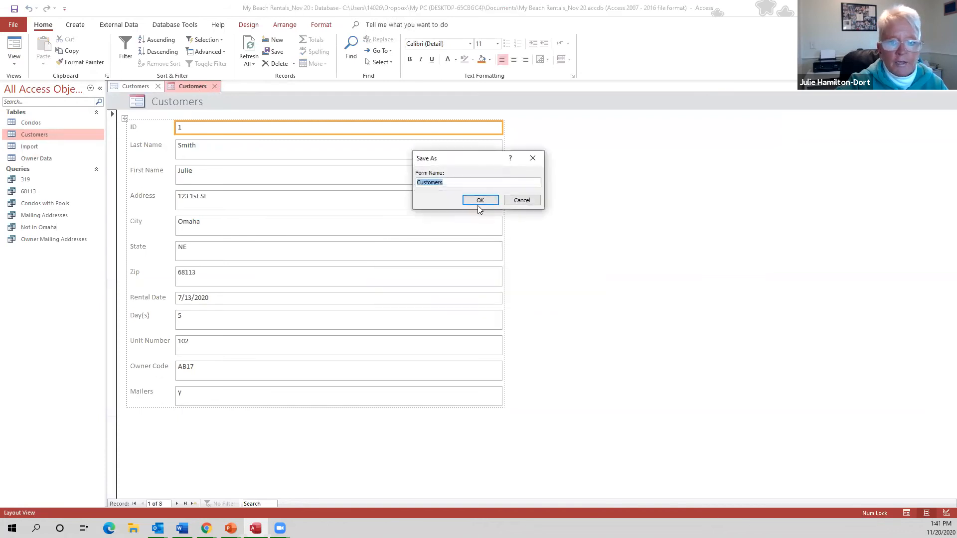
pyautogui.click(522, 200)
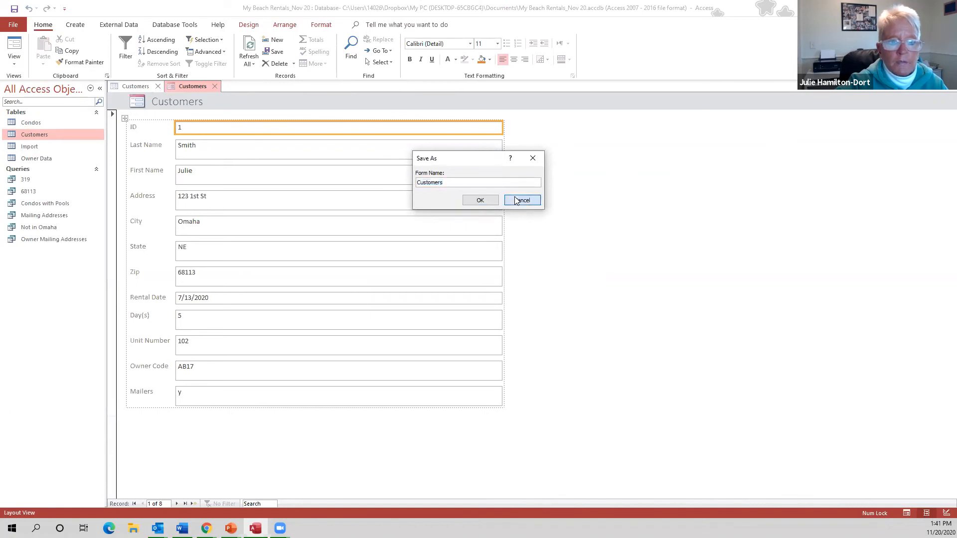
# Close the Customers table and select the Mailers field in the Customers form
pyautogui.click(157, 86)
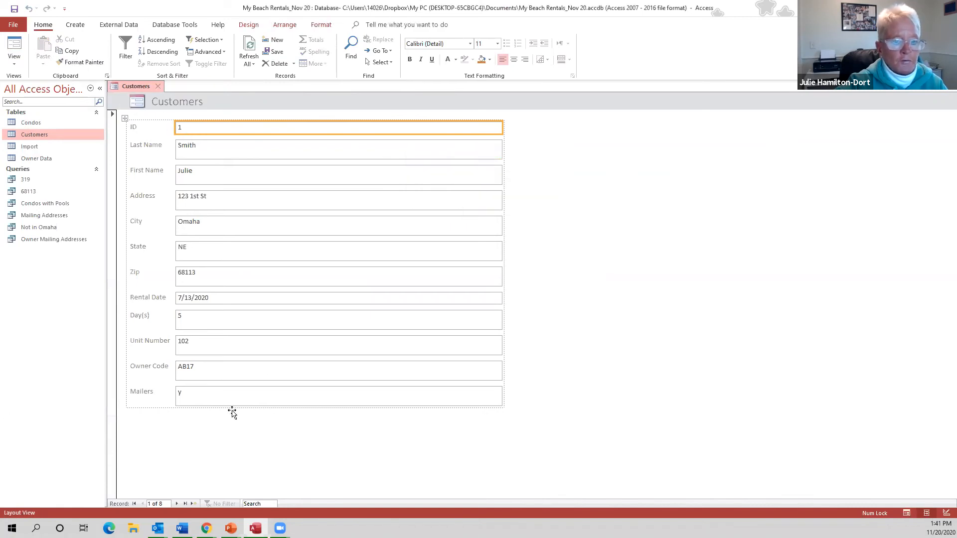
pyautogui.click(247, 26)
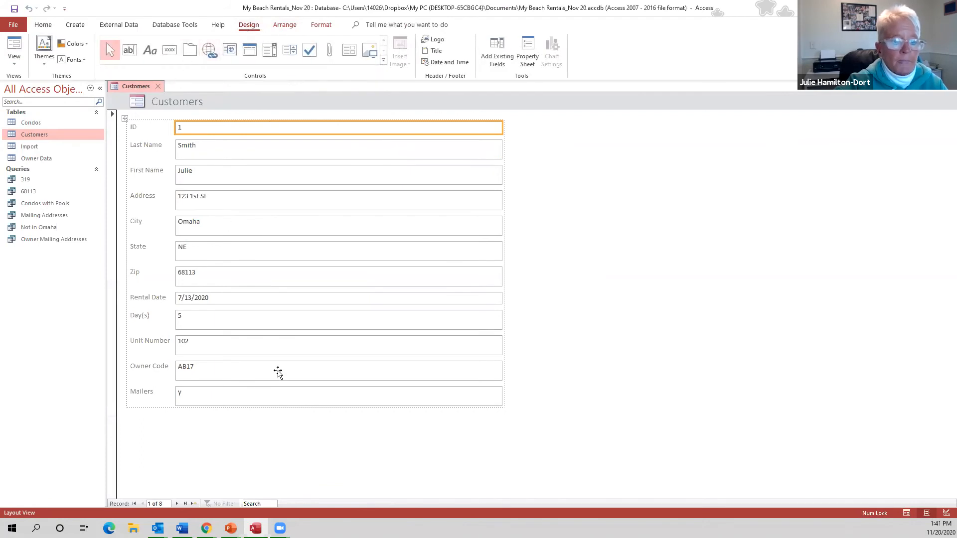
pyautogui.click(219, 396)
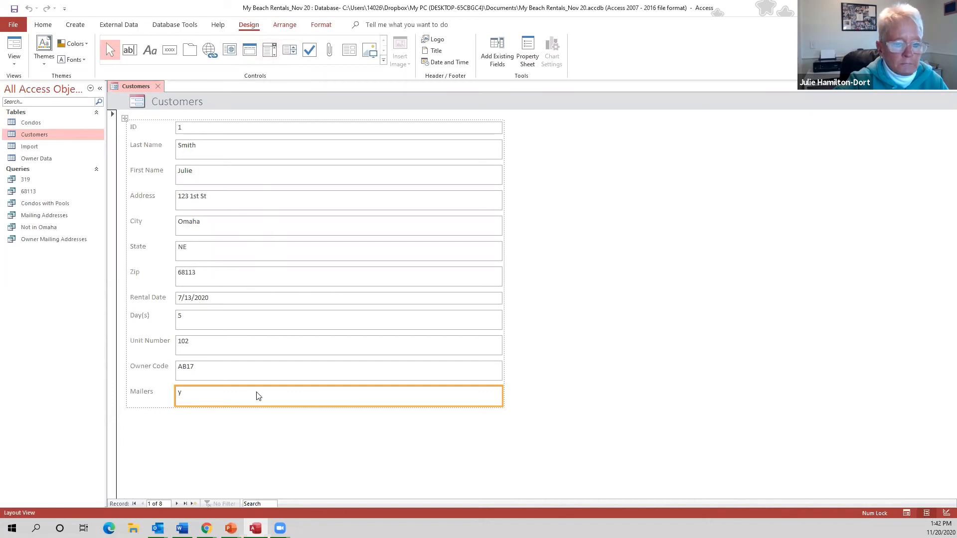
# Look at the Customers form in Form View and Design View, and return it to Layout View
pyautogui.click(14, 63)
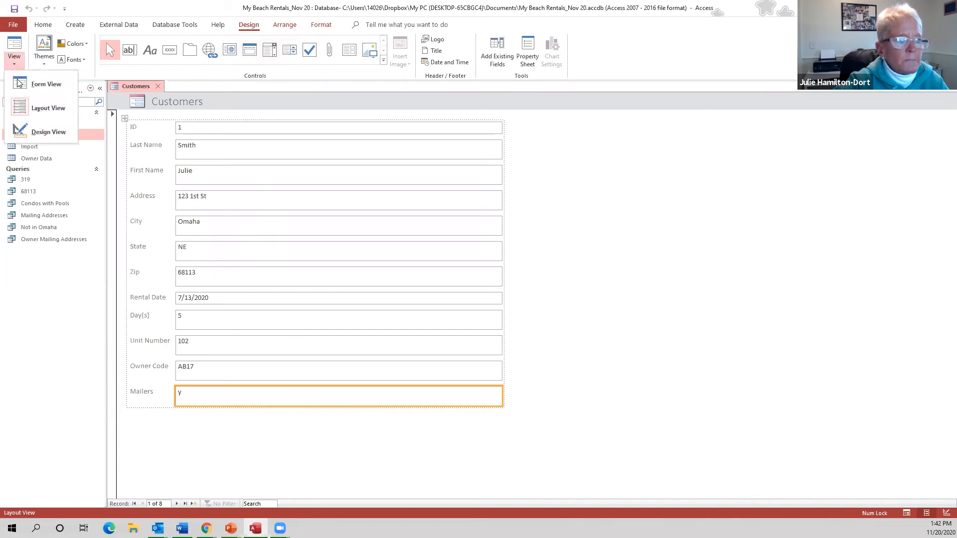
pyautogui.click(19, 83)
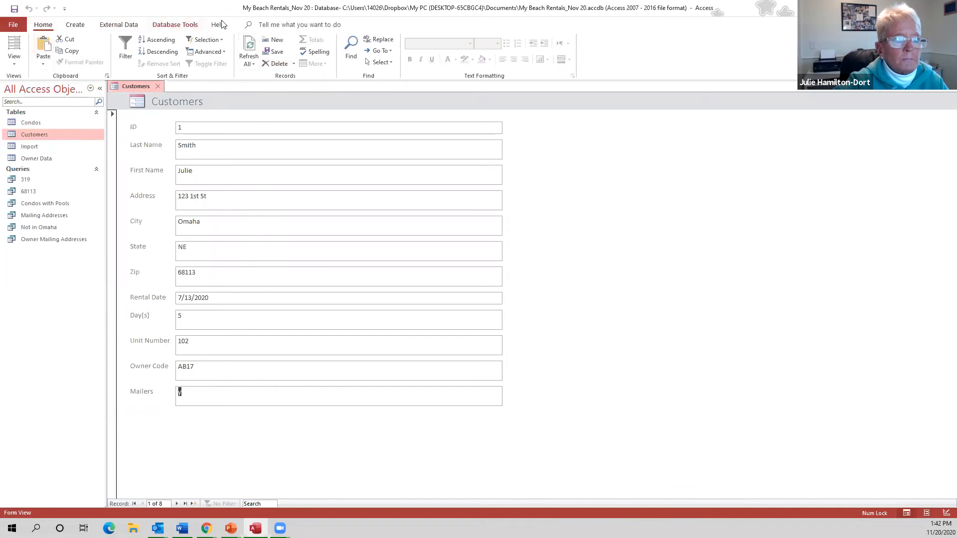
pyautogui.click(14, 61)
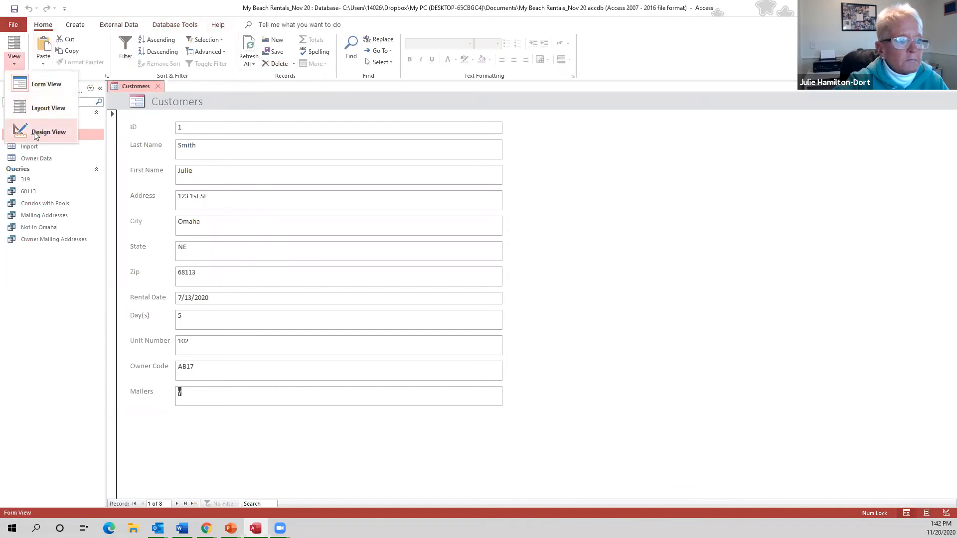
pyautogui.click(35, 134)
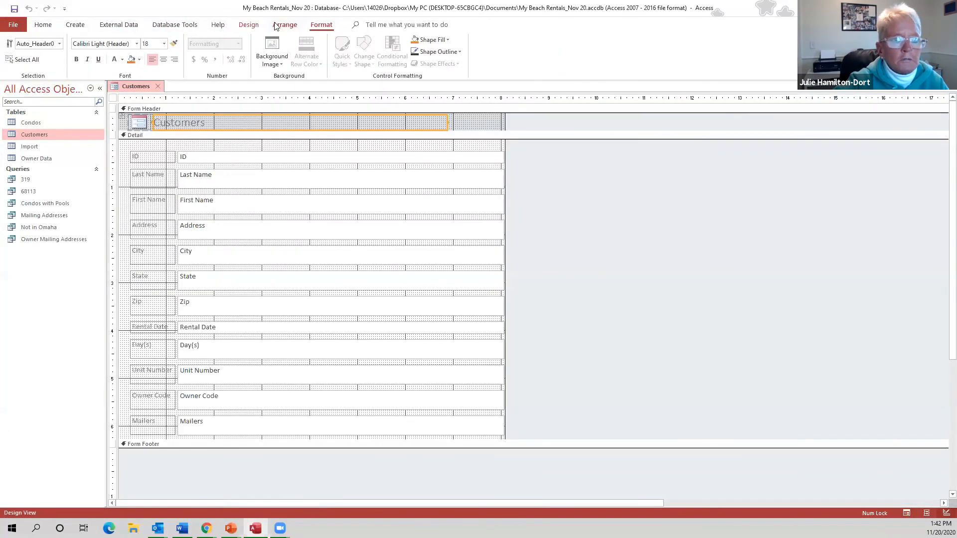
pyautogui.click(249, 24)
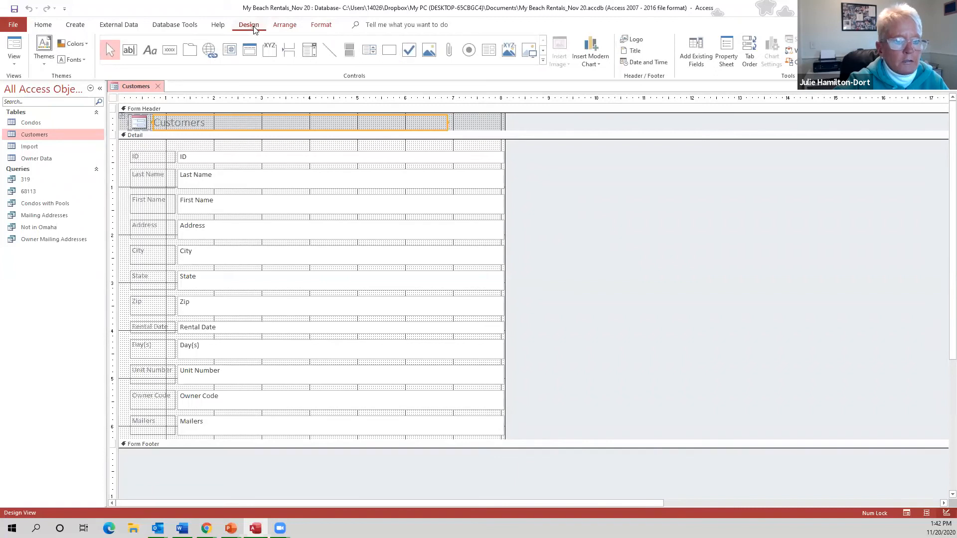
pyautogui.click(305, 53)
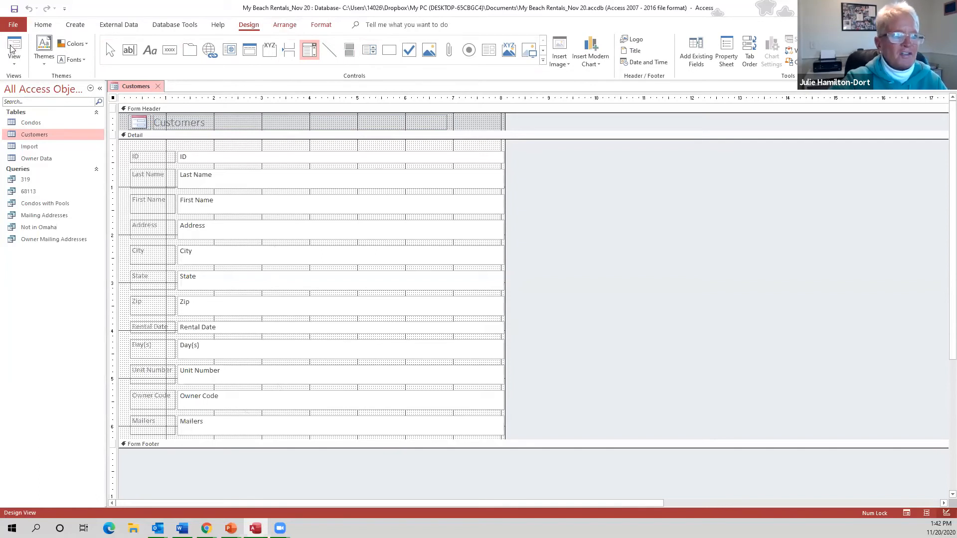
pyautogui.click(14, 60)
pyautogui.click(29, 116)
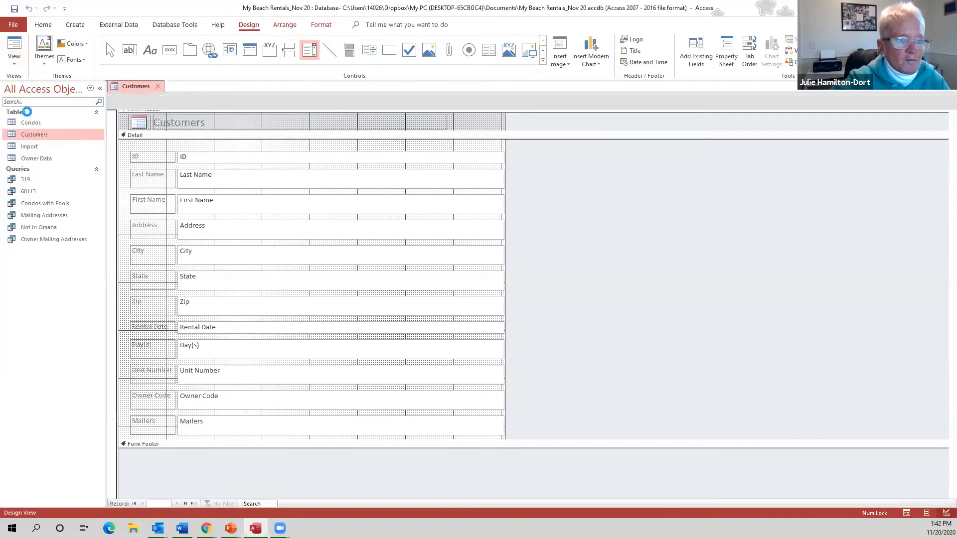
# Add a combo box in the form's Mailers row and choose to type in its values in the wizard
pyautogui.click(250, 26)
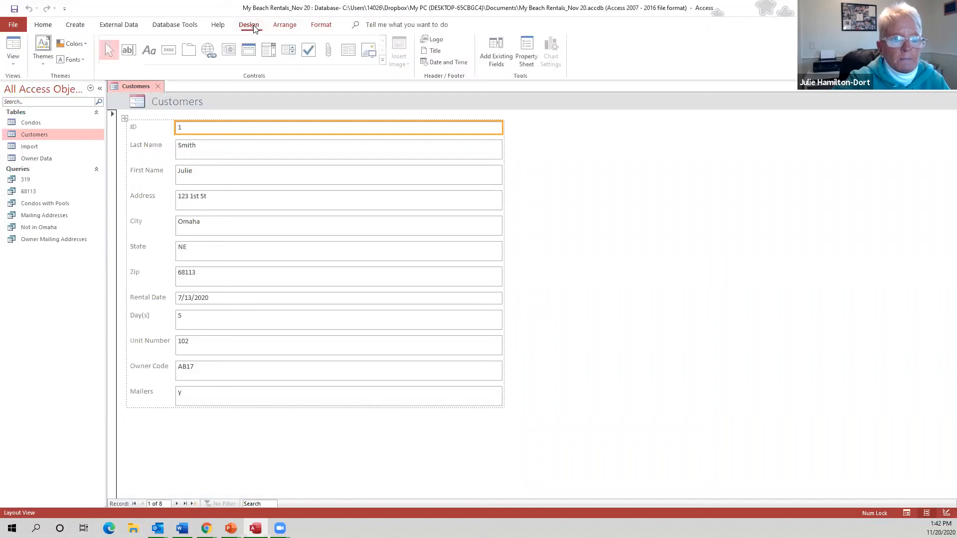
pyautogui.click(272, 52)
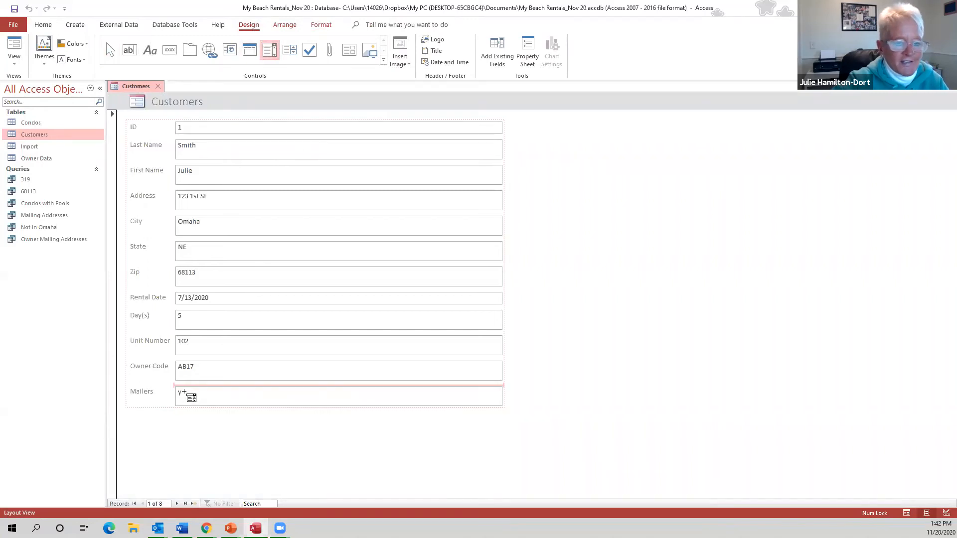
pyautogui.click(179, 392)
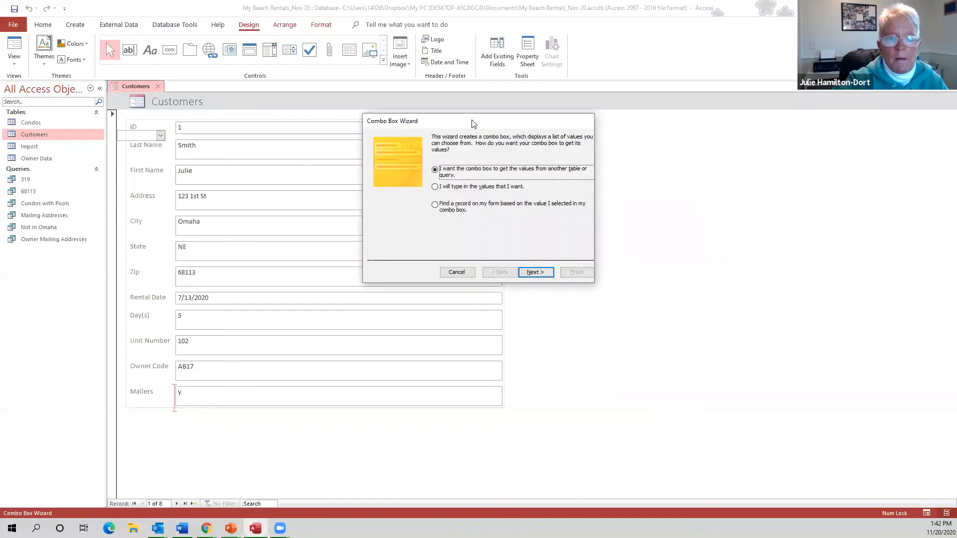
pyautogui.moveTo(451, 128); pyautogui.dragTo(355, 124)
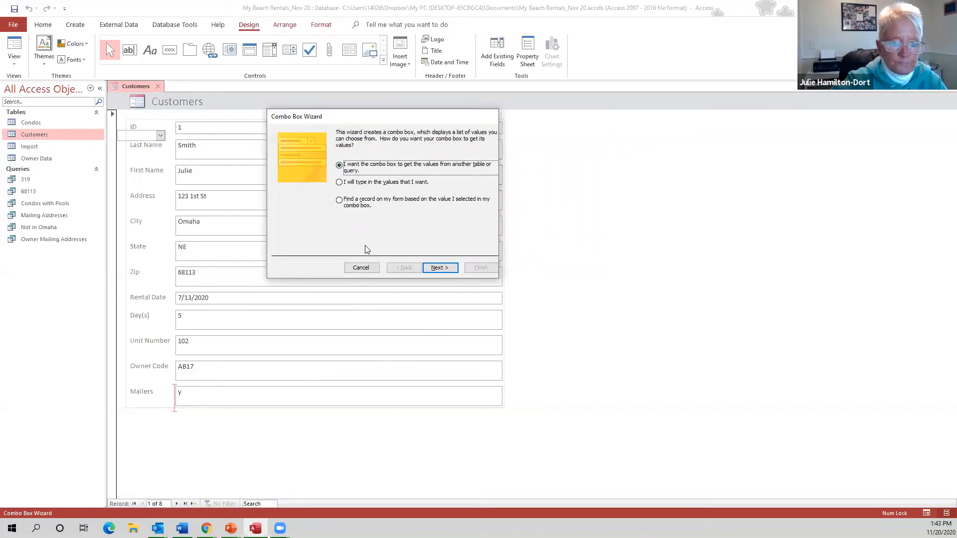
pyautogui.click(341, 183)
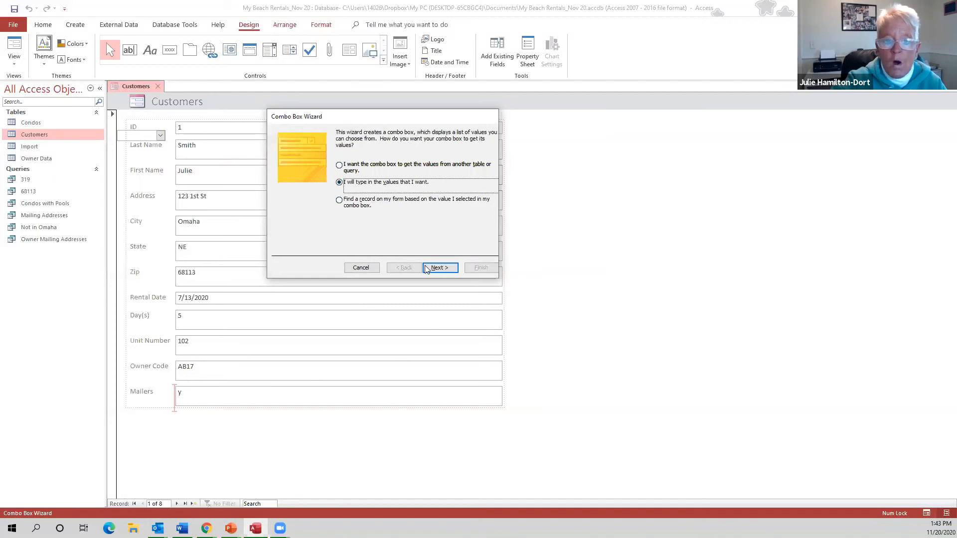
pyautogui.click(439, 268)
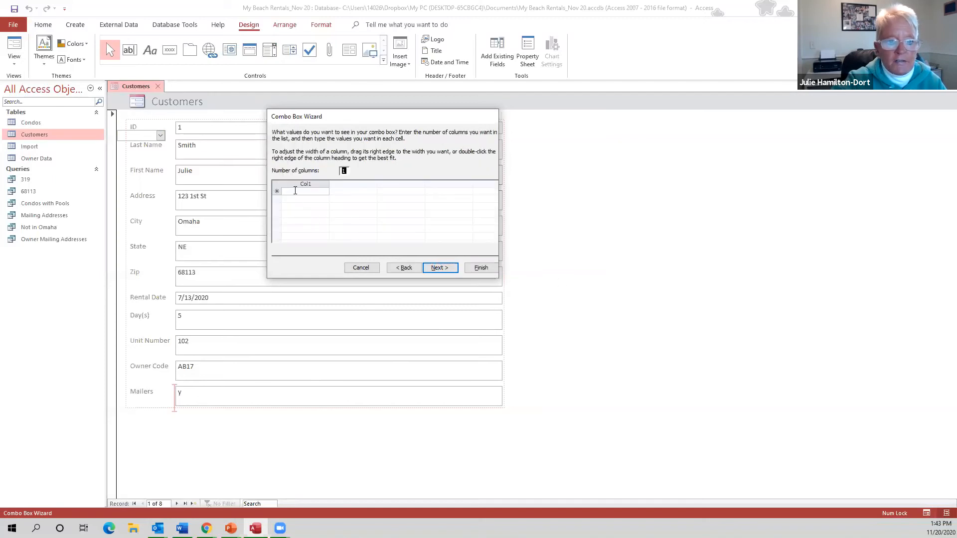
# Enter Yes, No, Yes - weekly and Yes - monthly as the combo box values in a single column
pyautogui.click(295, 191)
pyautogui.write('Yes')
pyautogui.click(298, 200)
pyautogui.write('No')
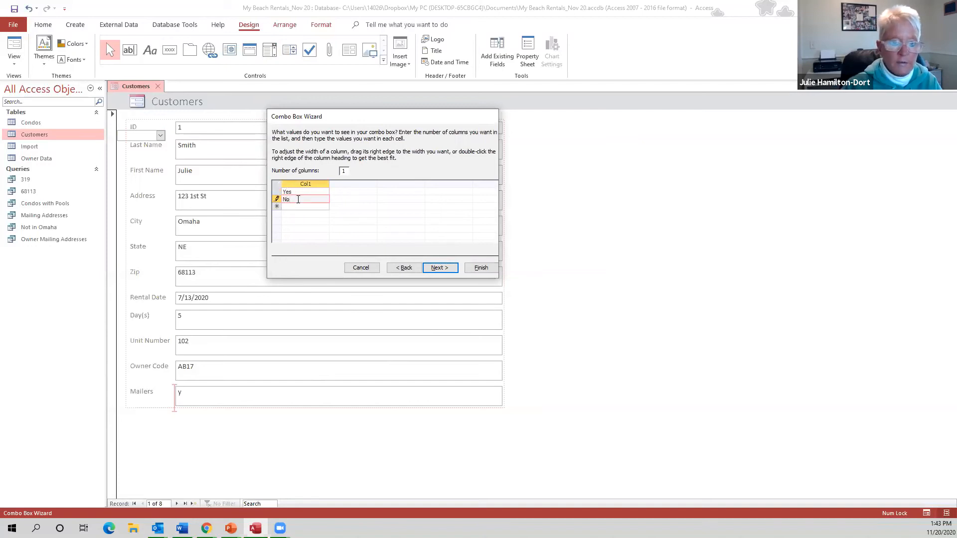
pyautogui.click(299, 207)
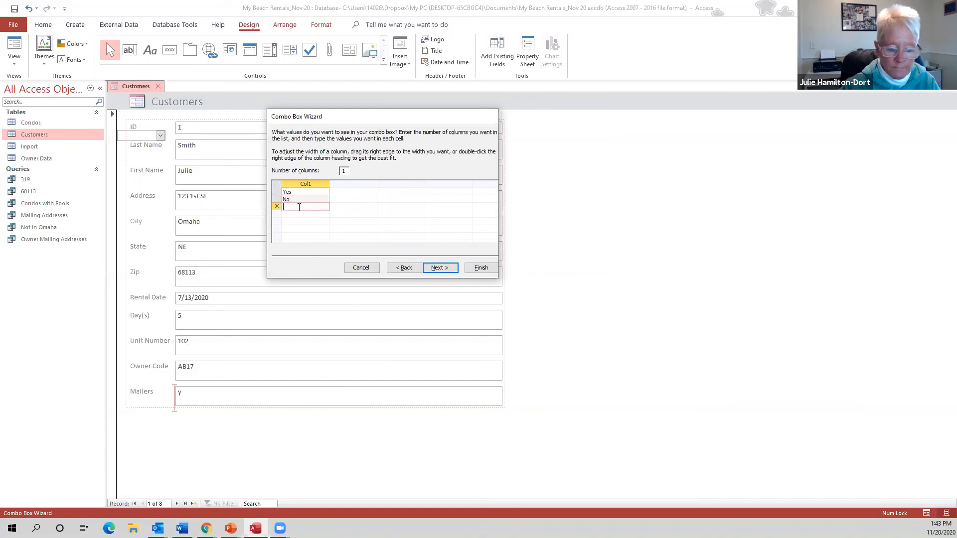
pyautogui.write('Yes - weekly')
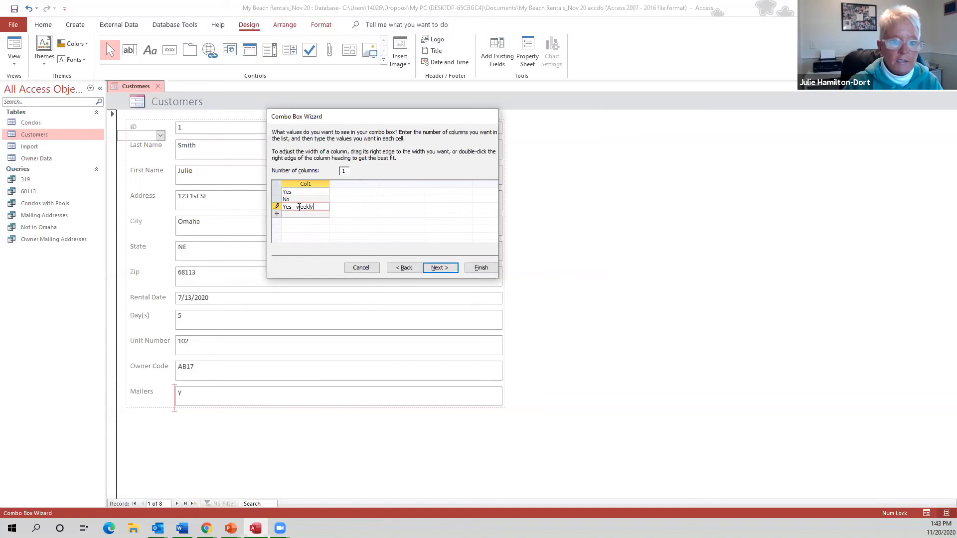
pyautogui.click(316, 213)
pyautogui.write('Yes - monthly')
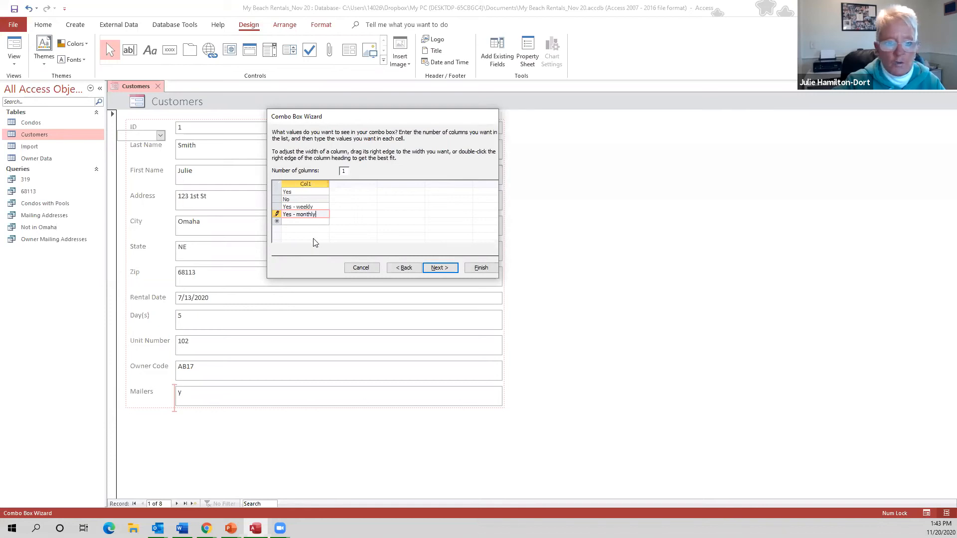
pyautogui.click(438, 269)
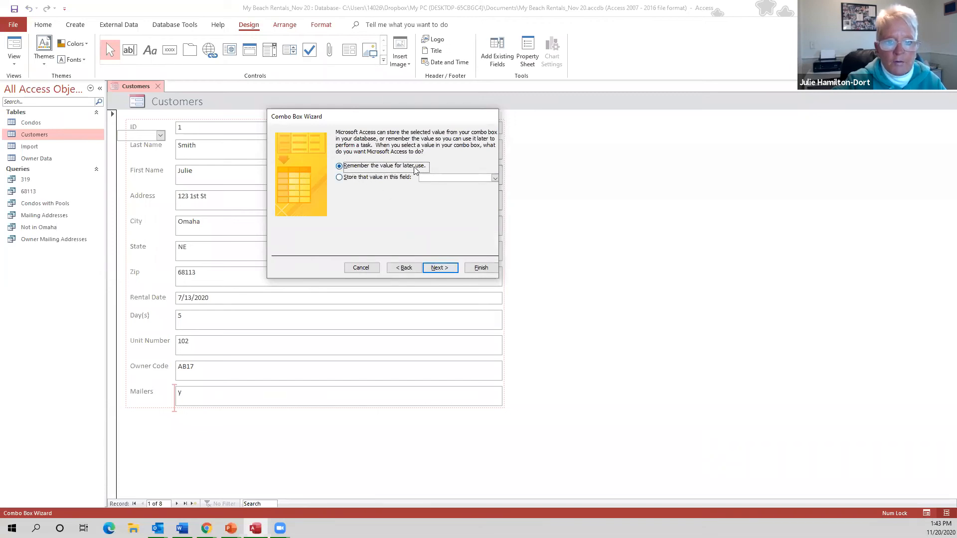
# Store the combo box value in the Mailers field, label it Mailers and finish the wizard
pyautogui.click(340, 179)
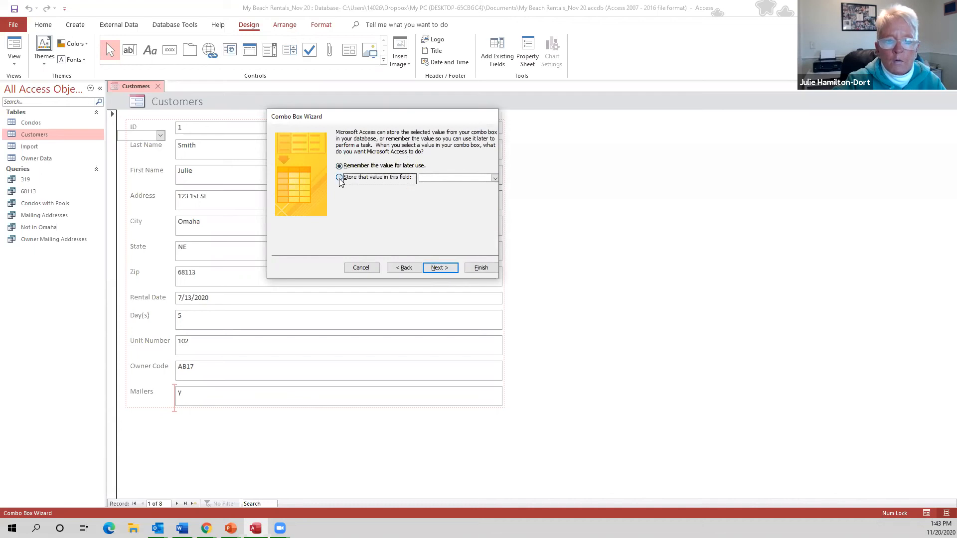
pyautogui.click(494, 178)
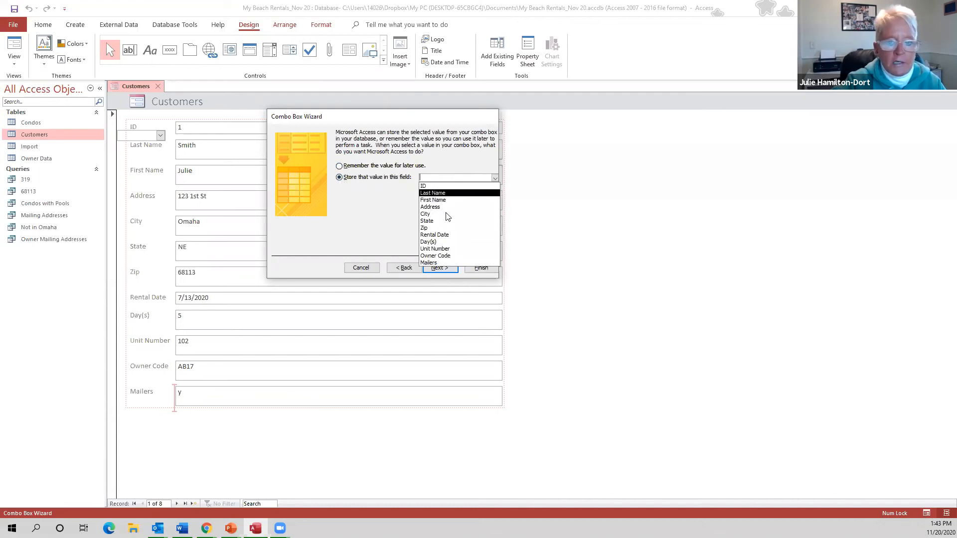
pyautogui.click(429, 263)
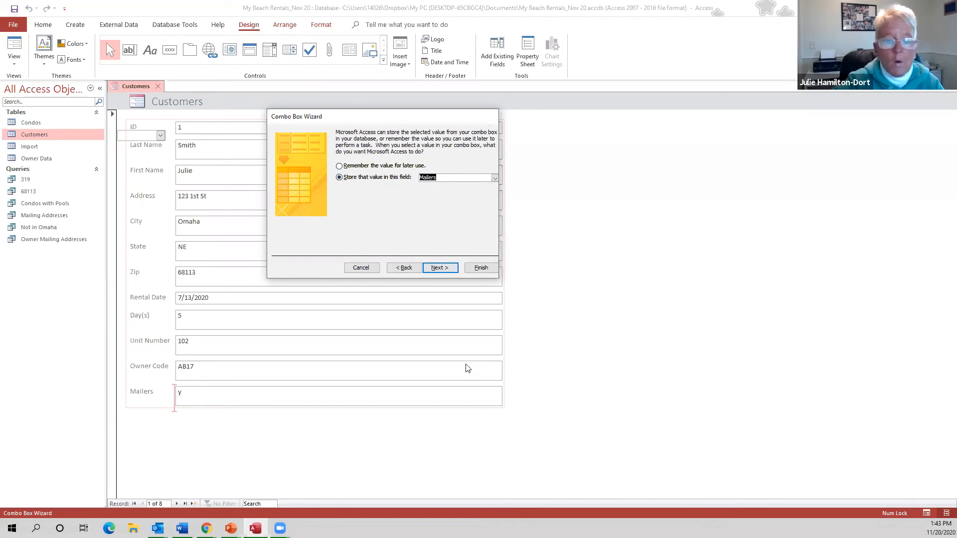
pyautogui.click(445, 267)
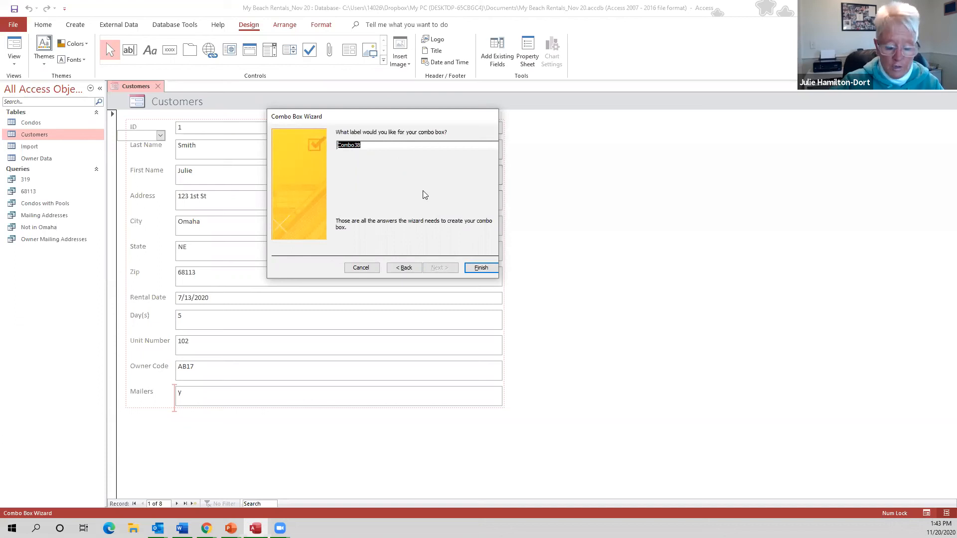
pyautogui.write('Mailers')
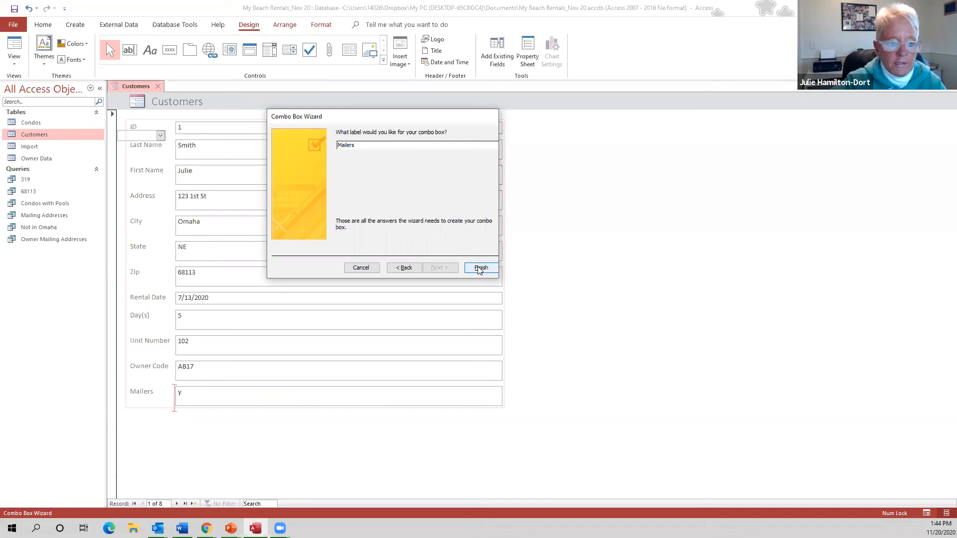
pyautogui.click(478, 268)
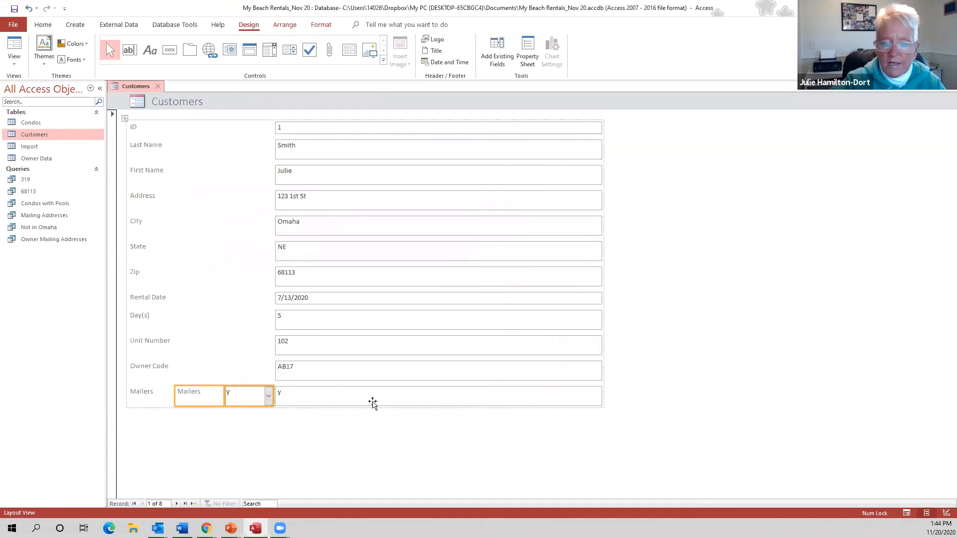
# Delete the original Mailers text box beside the new combo box
pyautogui.click(325, 389)
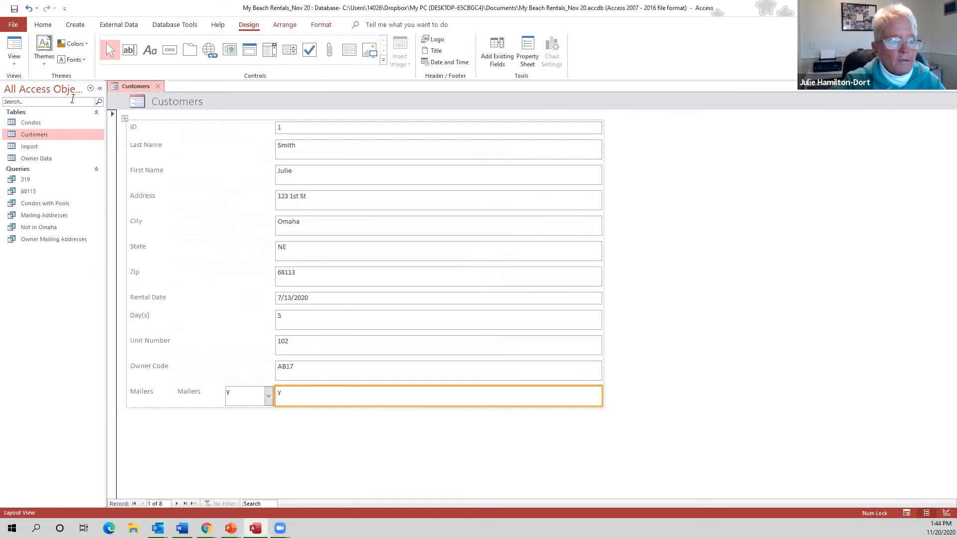
pyautogui.click(14, 59)
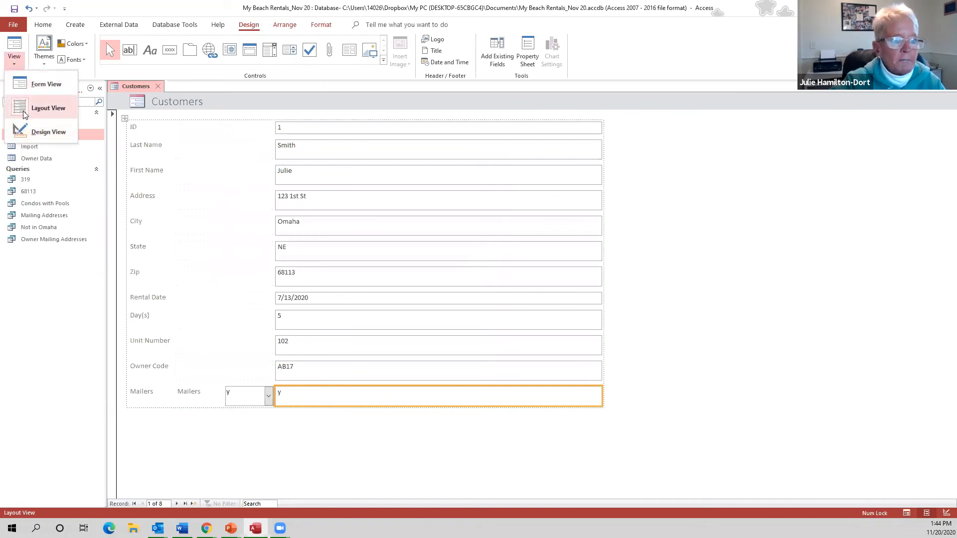
pyautogui.click(390, 384)
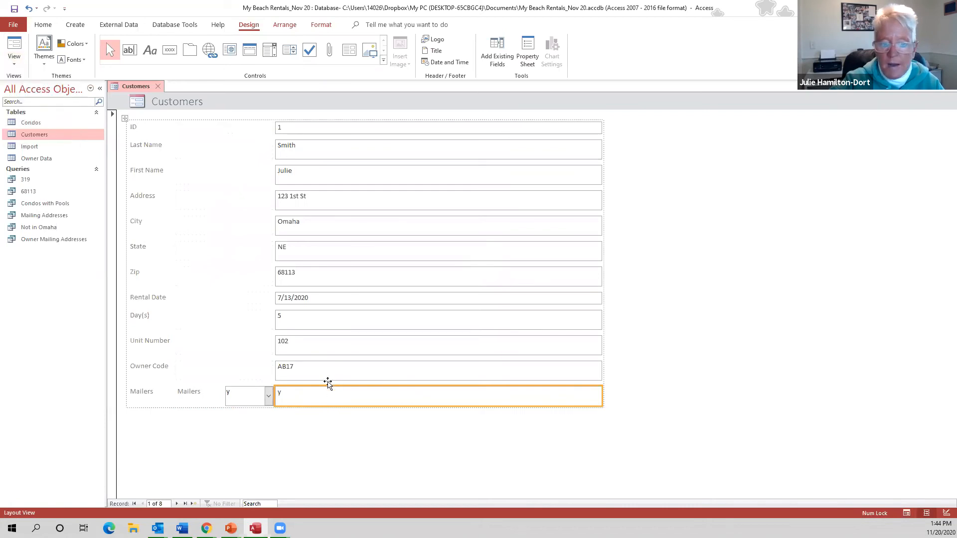
pyautogui.click(328, 378)
pyautogui.click(334, 396)
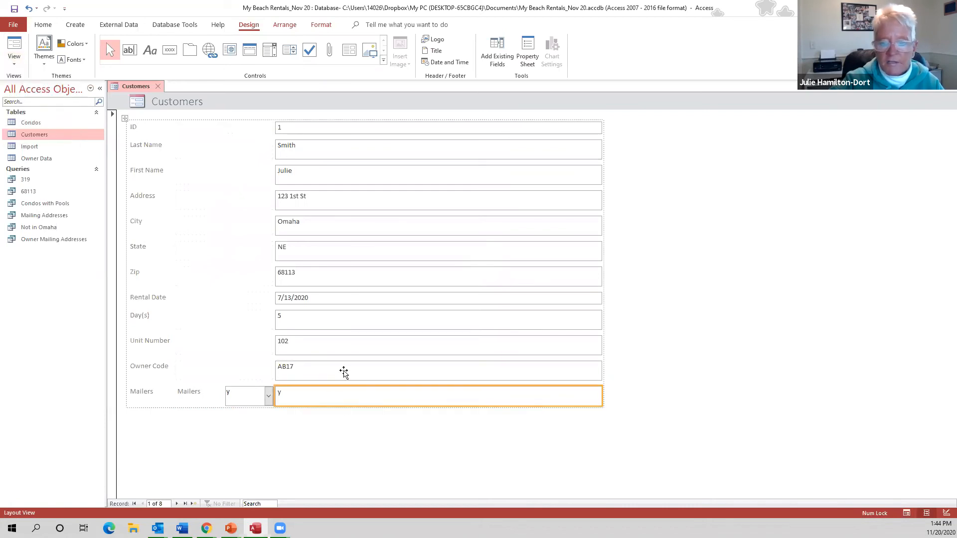
pyautogui.press('Delete')
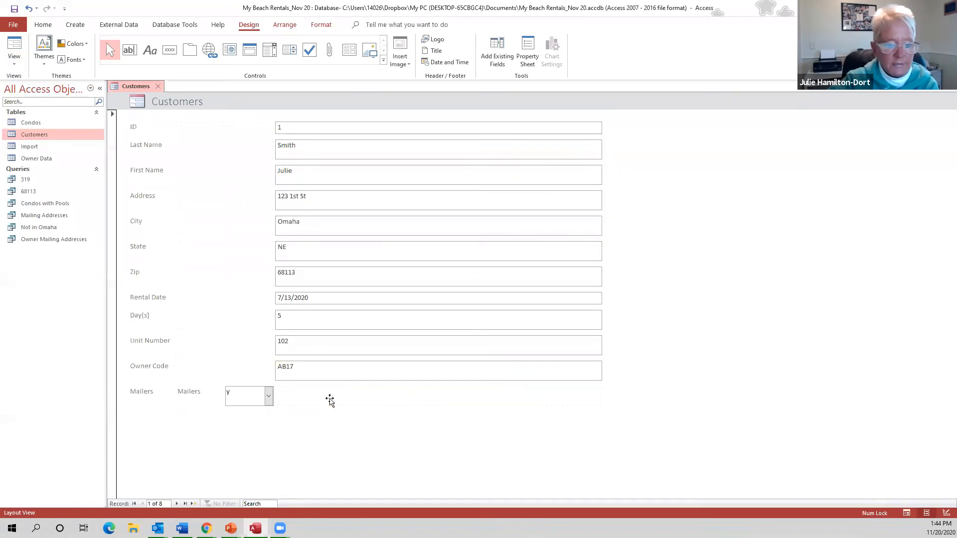
# Delete the duplicate Mailers label and move the combo box into the empty cell under Owner Code's field
pyautogui.click(185, 395)
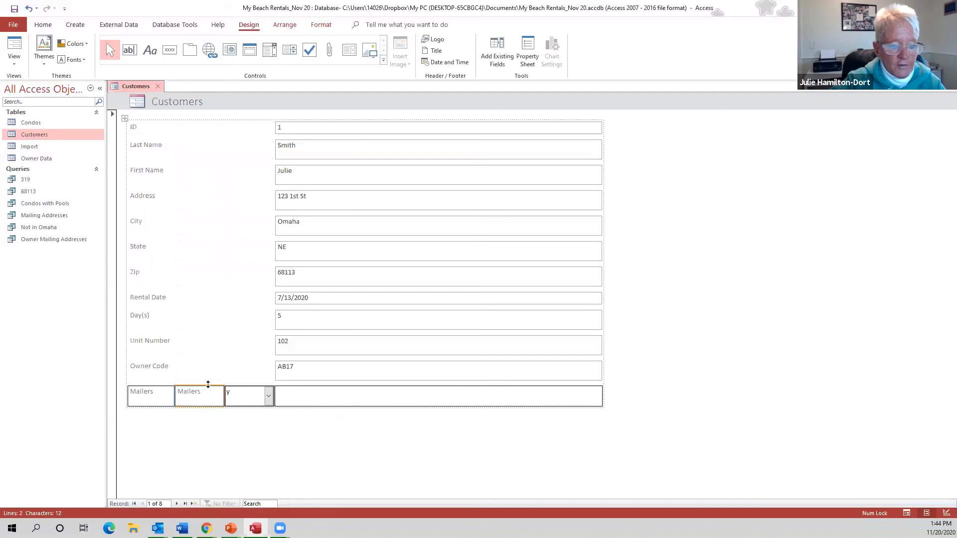
pyautogui.press('Delete')
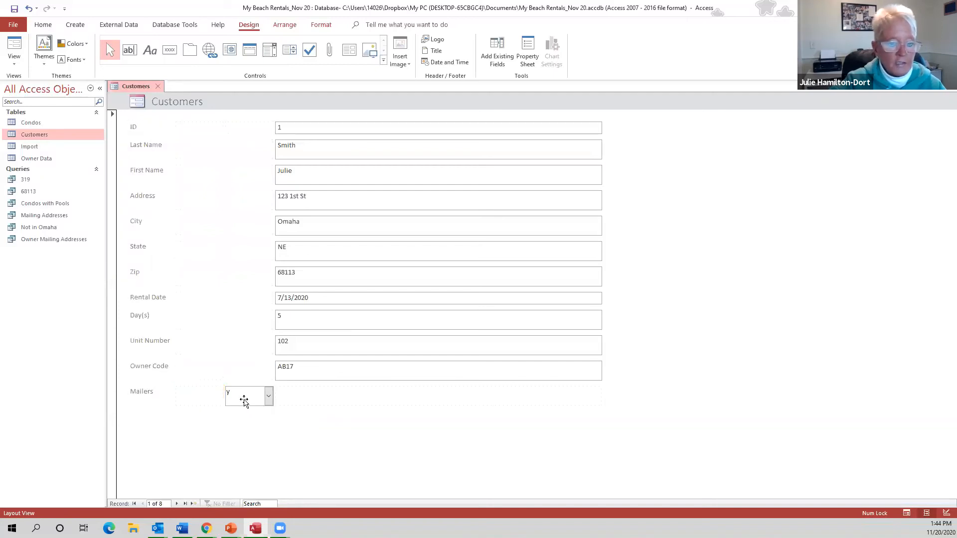
pyautogui.moveTo(245, 396); pyautogui.dragTo(296, 394)
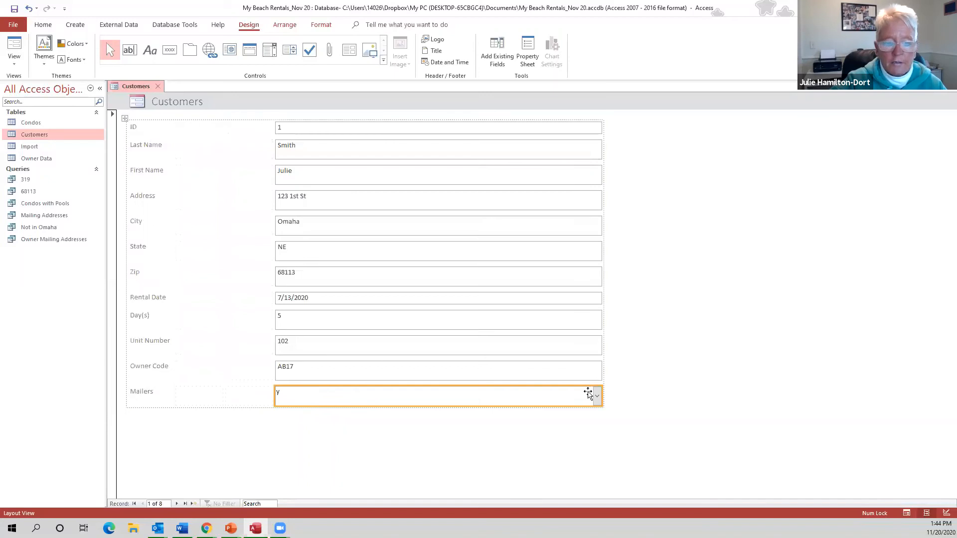
# Save the form as Customers and choose Yes for Mailers on the first record in Form view
pyautogui.click(15, 8)
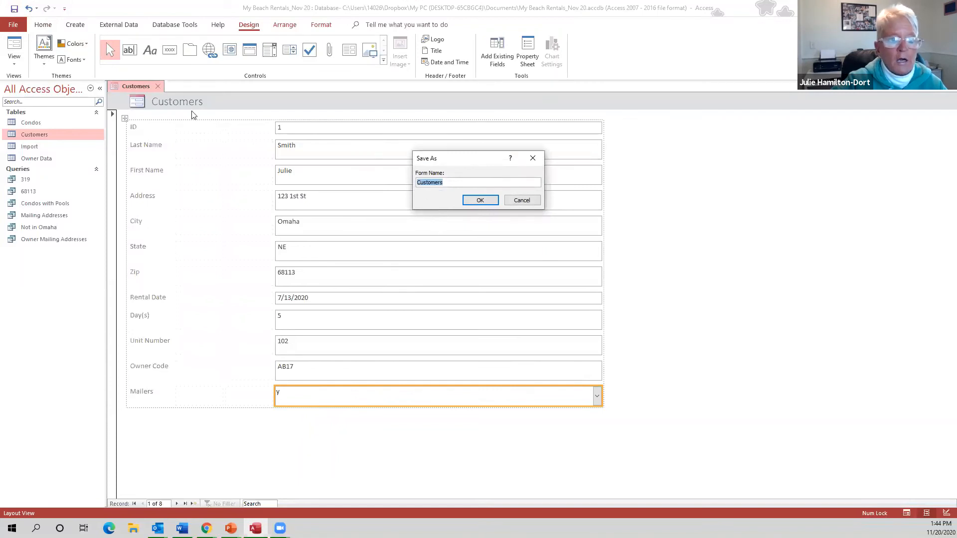
pyautogui.click(491, 203)
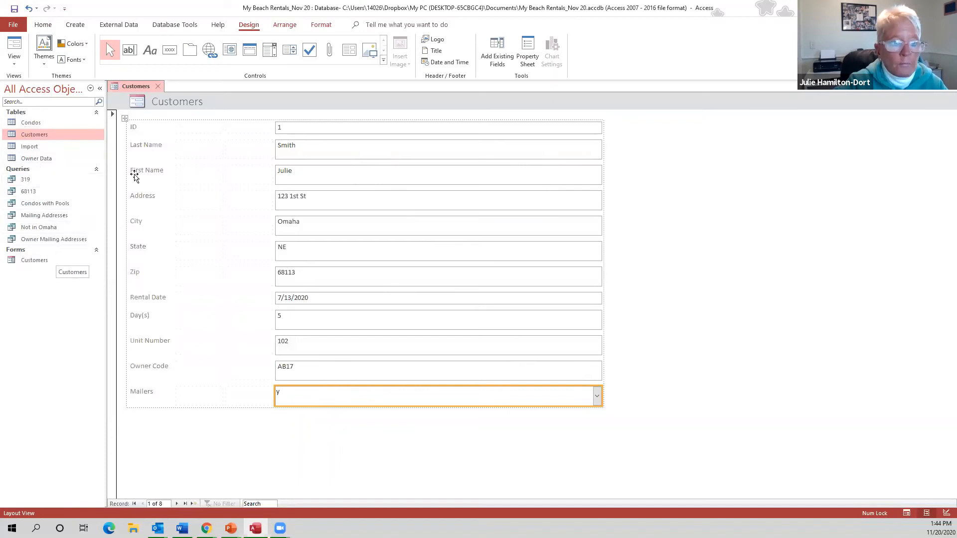
pyautogui.click(14, 64)
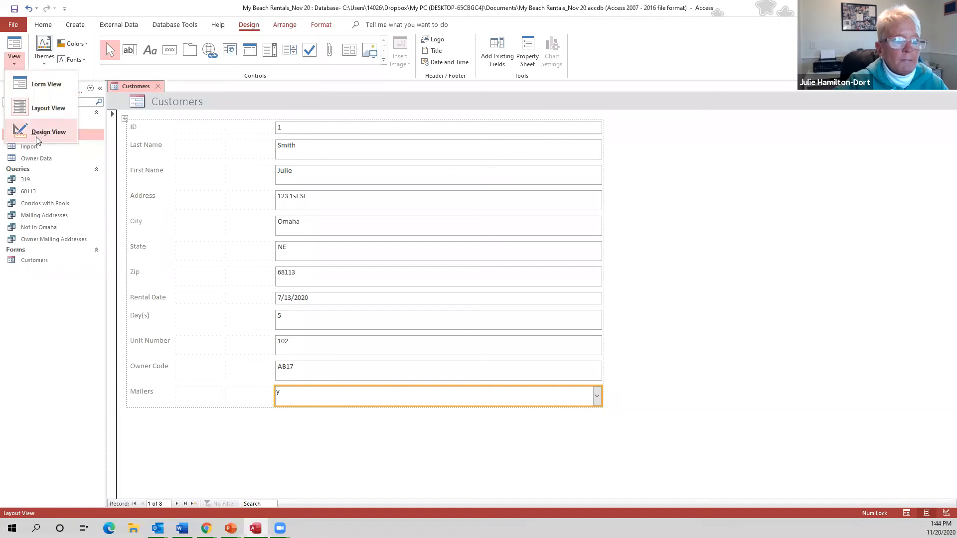
pyautogui.click(41, 86)
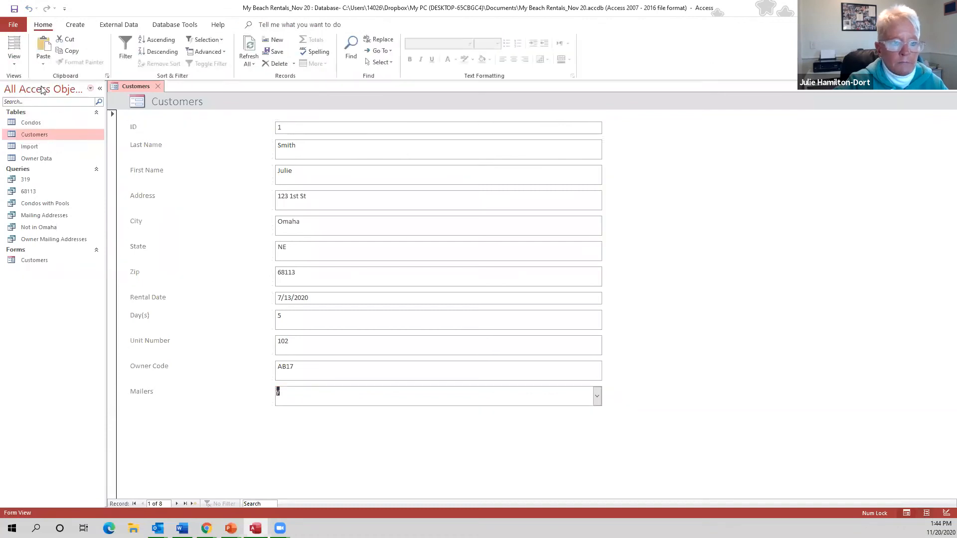
pyautogui.click(598, 396)
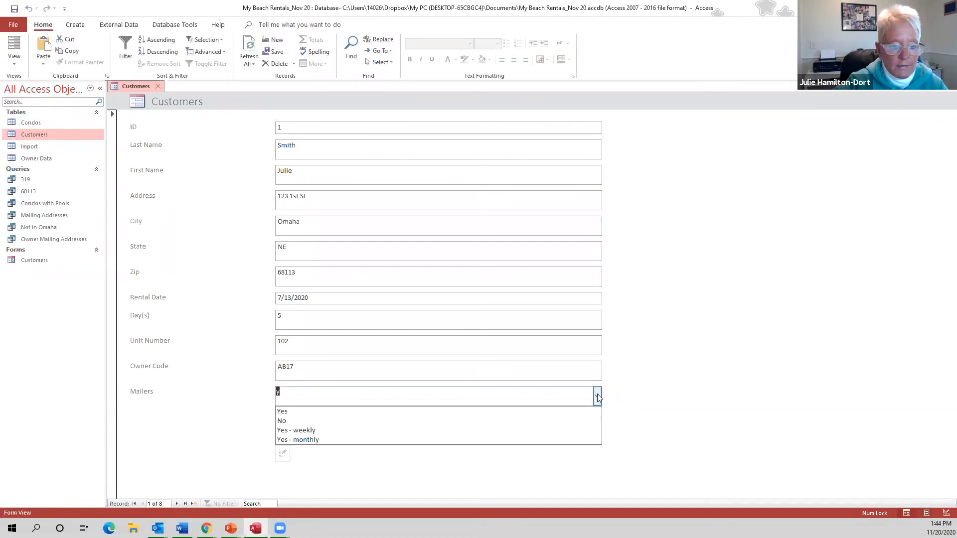
pyautogui.click(576, 413)
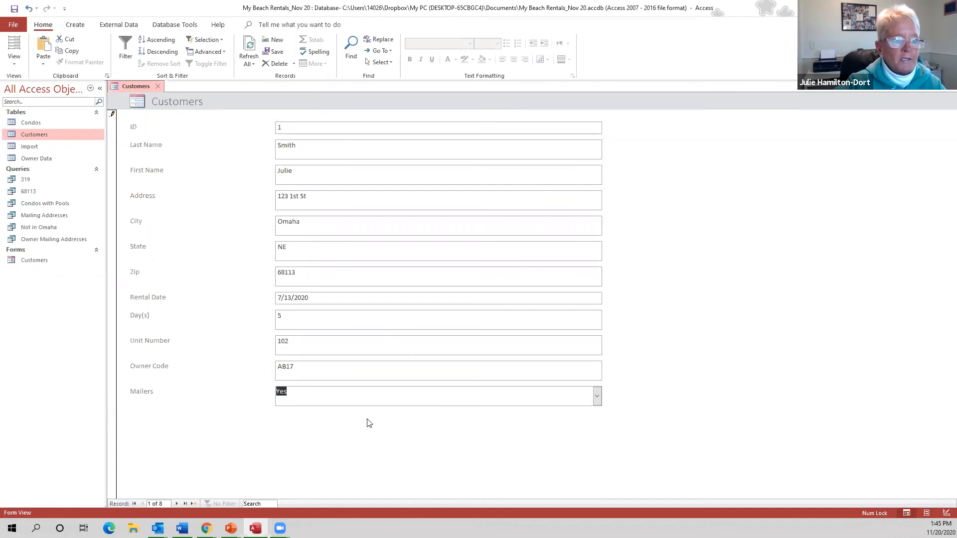
# Open the Condos table to review its fields, and close both it and the Customers form
pyautogui.click(78, 29)
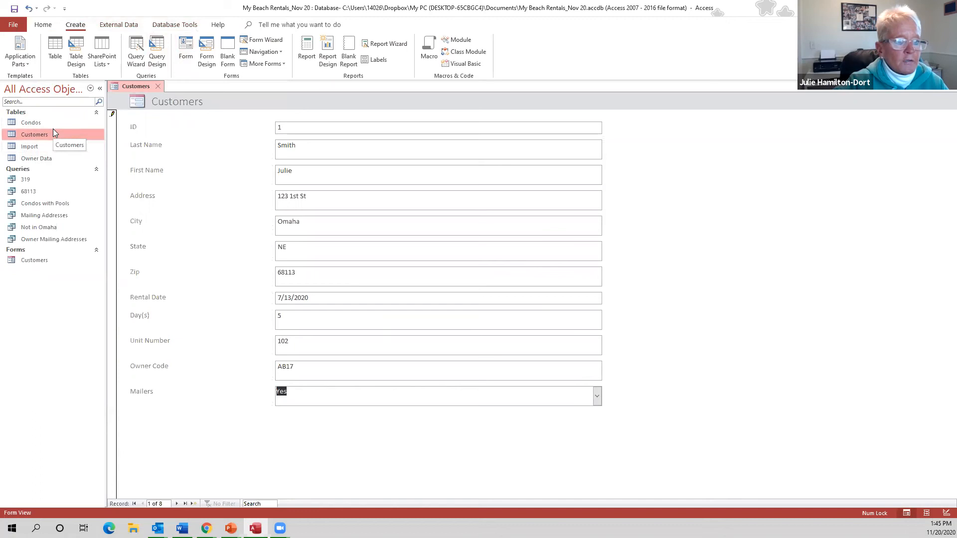
pyautogui.click(33, 122)
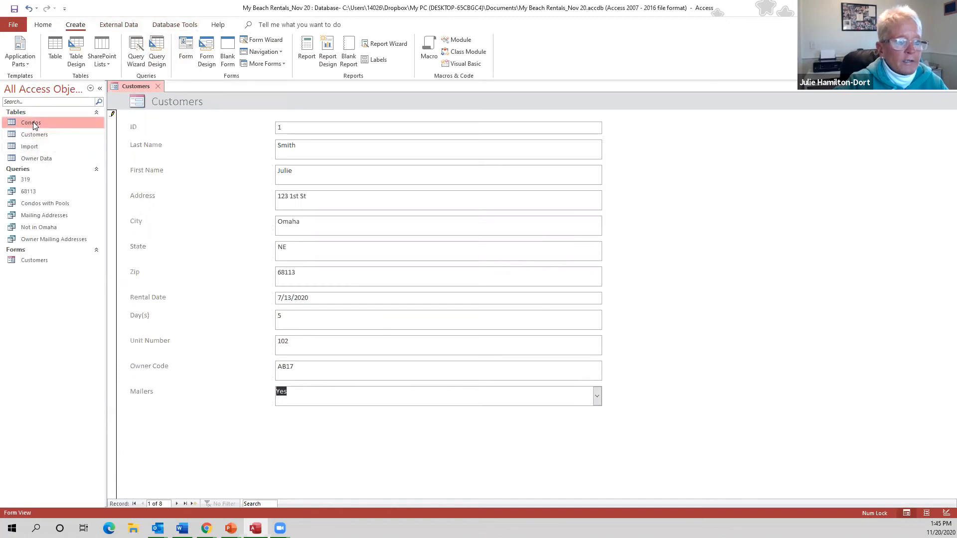
pyautogui.doubleClick(33, 121)
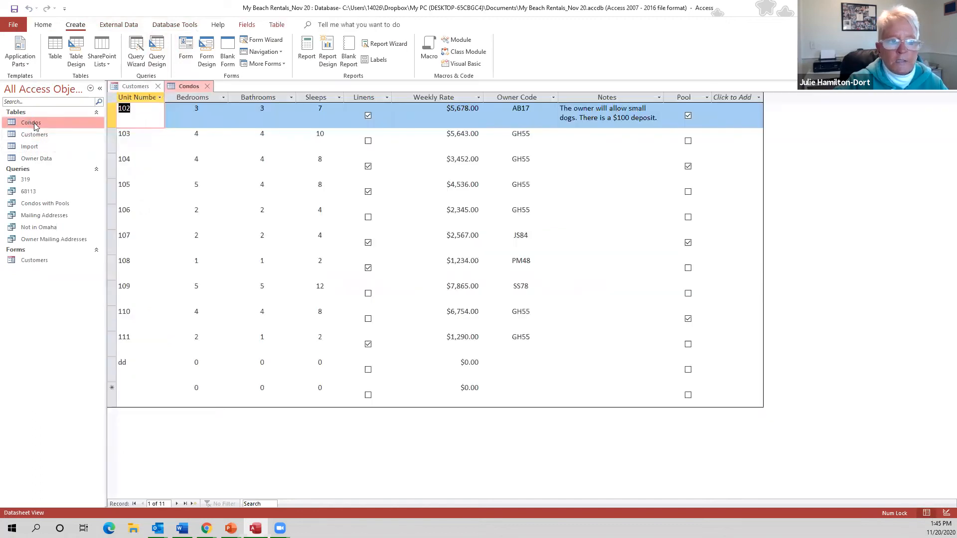
pyautogui.click(35, 158)
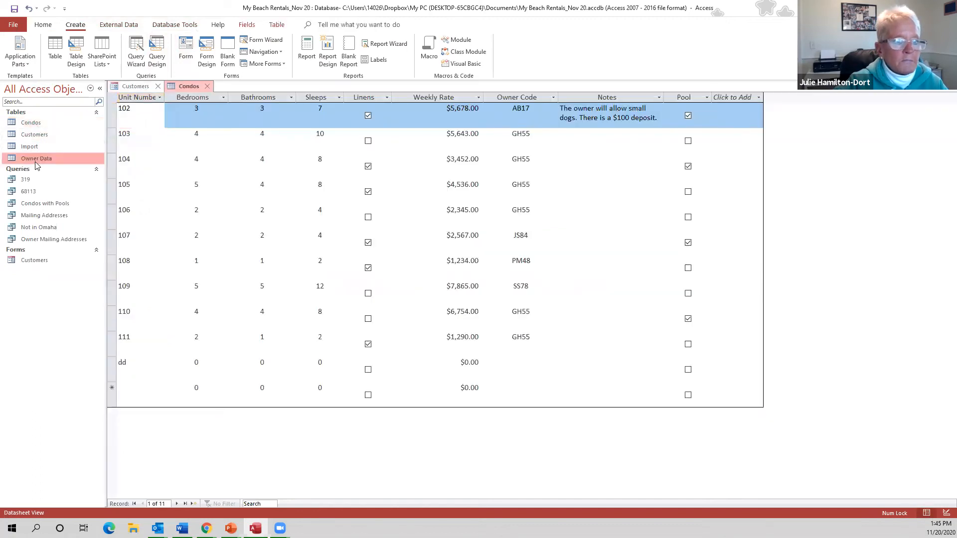
pyautogui.click(210, 87)
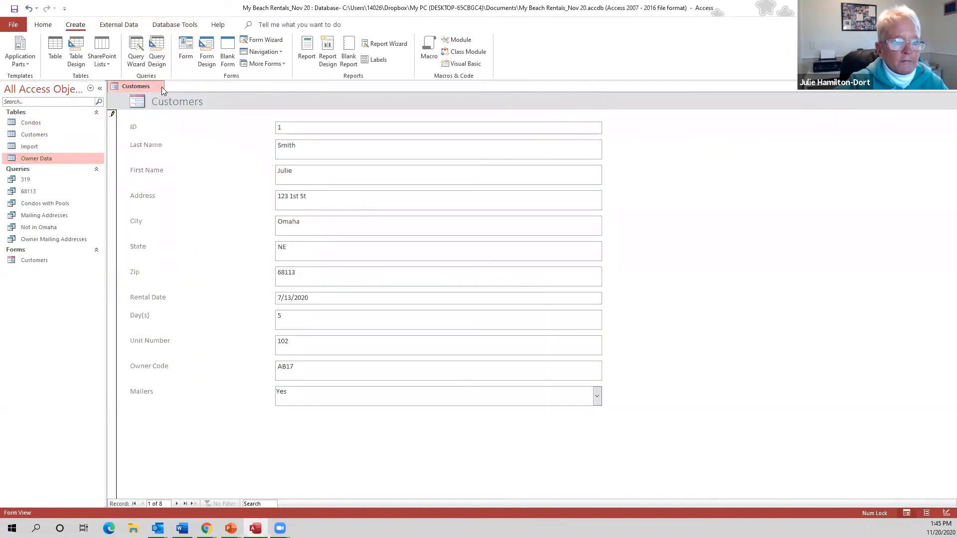
pyautogui.click(159, 86)
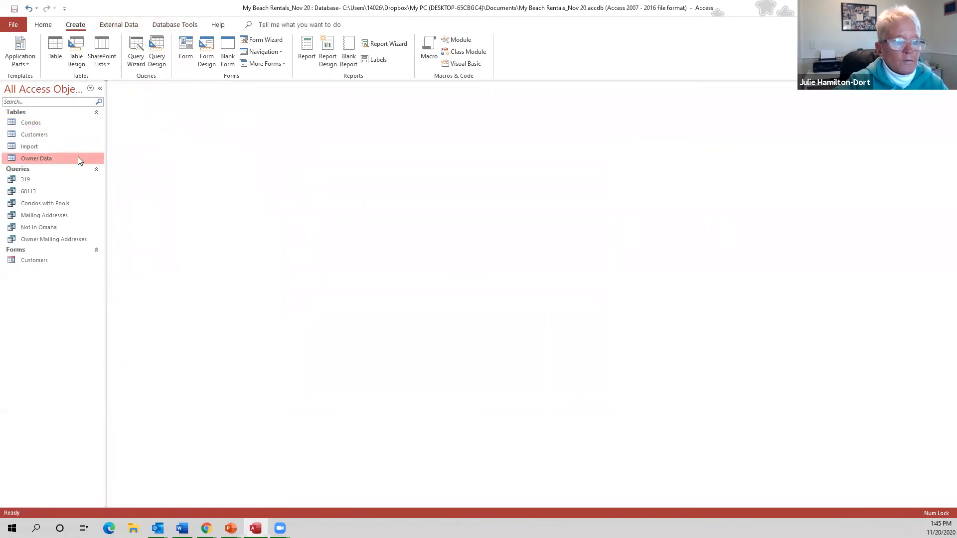
# Create a blank form in Design view and list the available fields of the Condos, Customers and Import tables
pyautogui.click(209, 45)
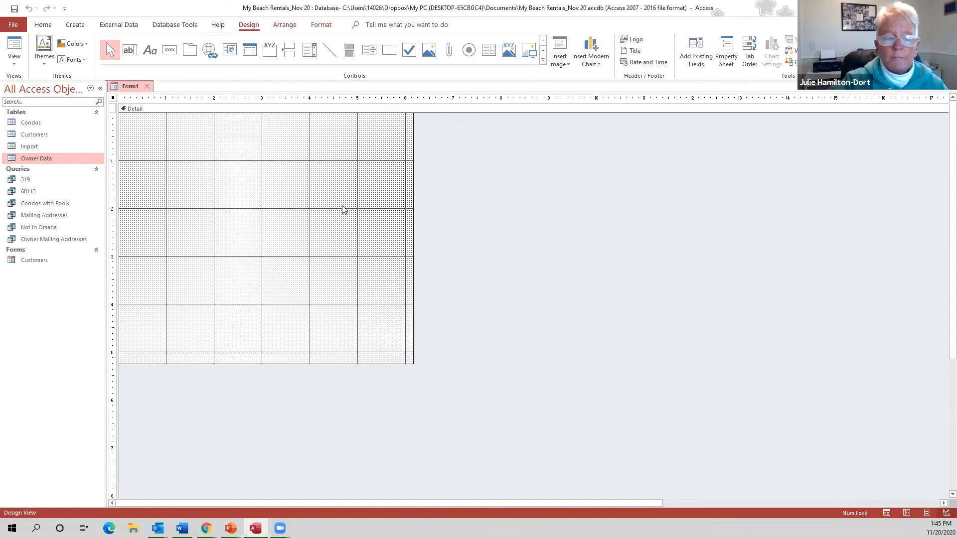
pyautogui.click(694, 48)
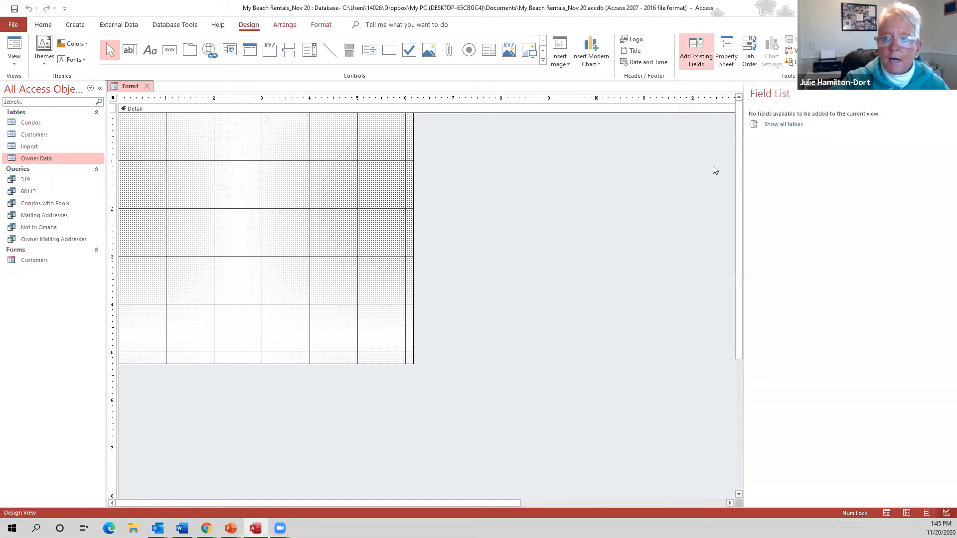
pyautogui.click(780, 125)
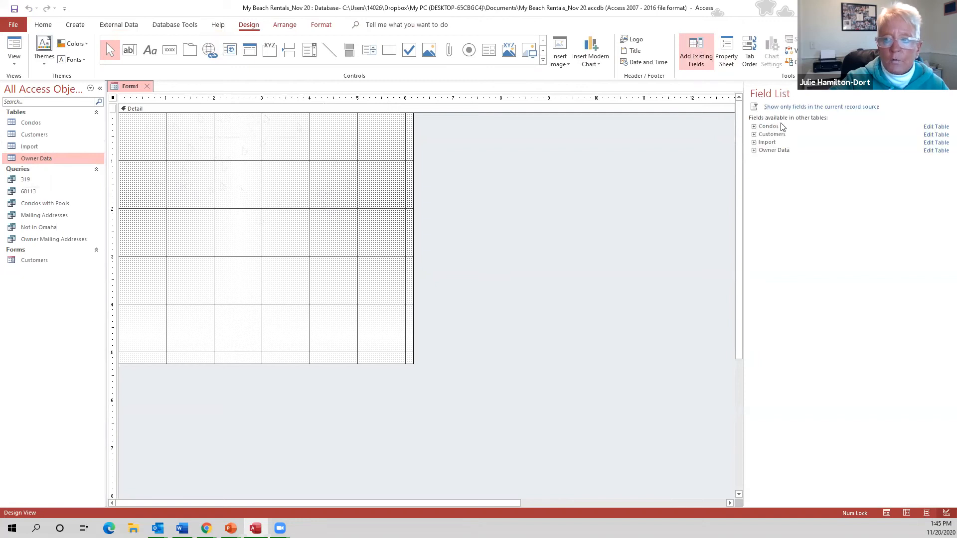
pyautogui.click(754, 126)
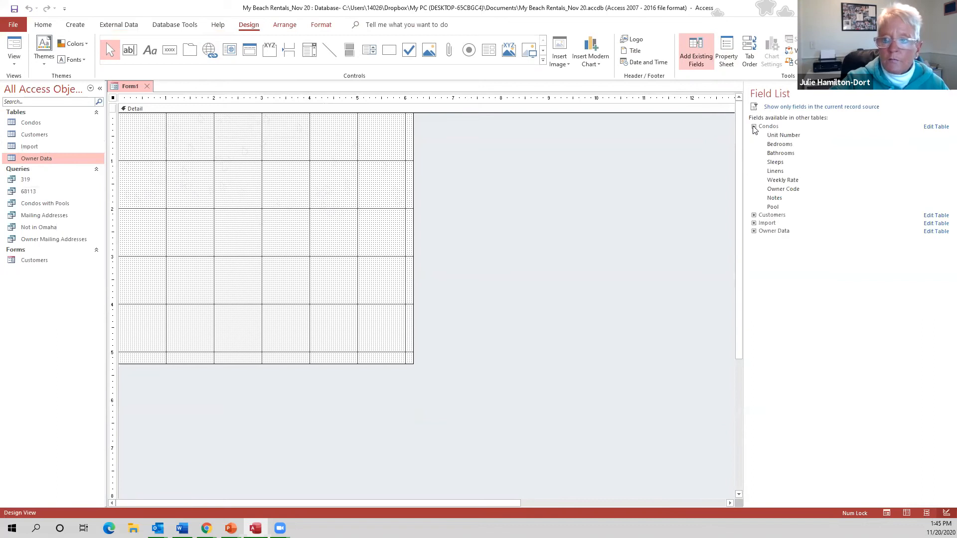
pyautogui.click(754, 215)
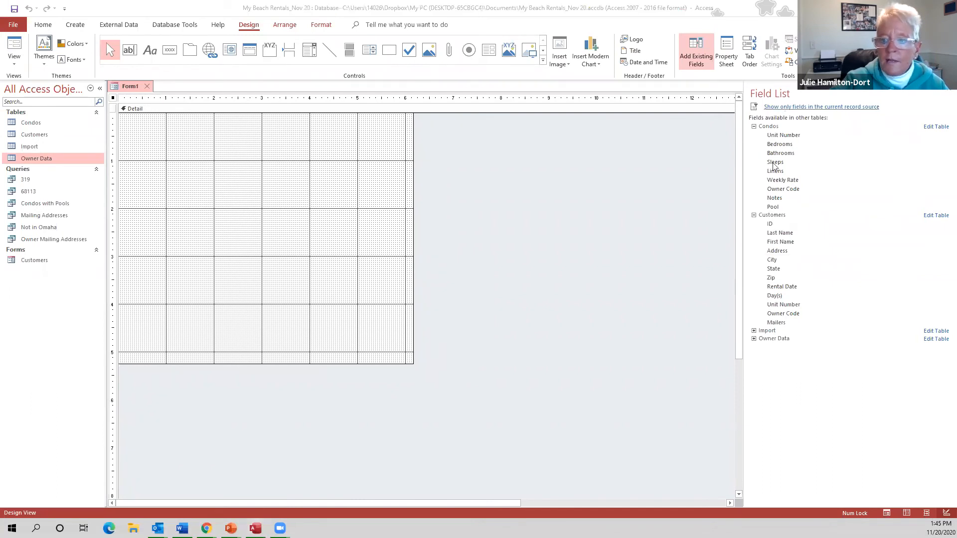
pyautogui.click(754, 332)
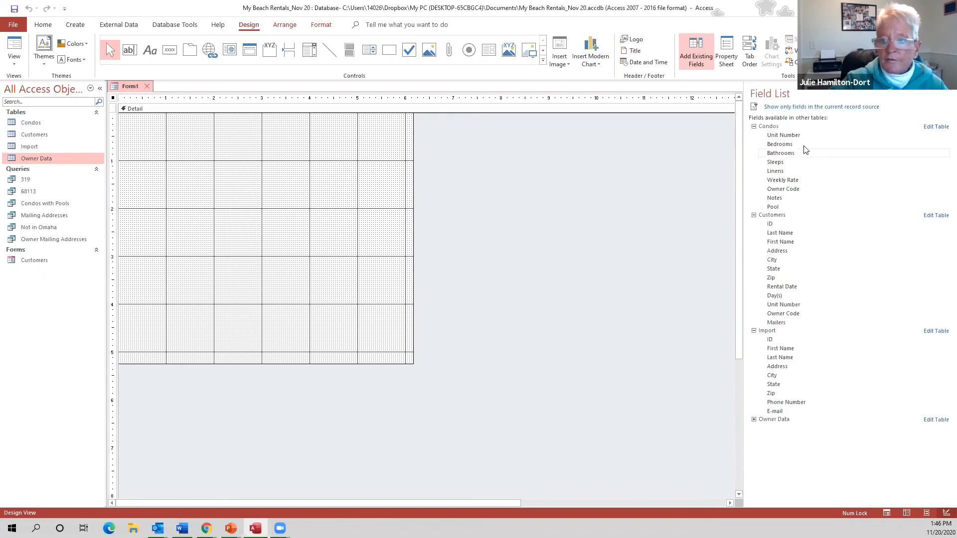
# Add the Customers fields Last Name, First Name, Address, City, State and Zip to the form, one below another
pyautogui.moveTo(792, 235); pyautogui.dragTo(138, 124)
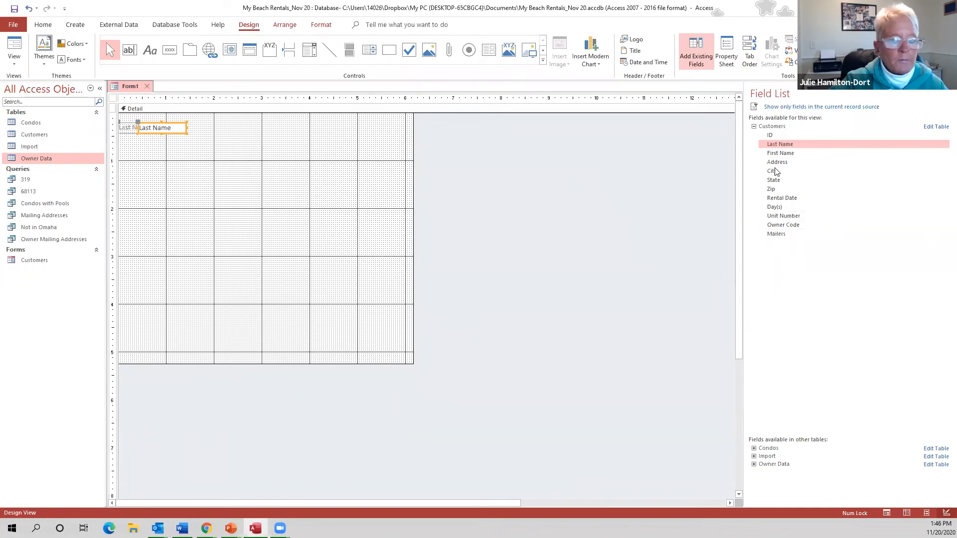
pyautogui.moveTo(787, 156); pyautogui.dragTo(138, 146)
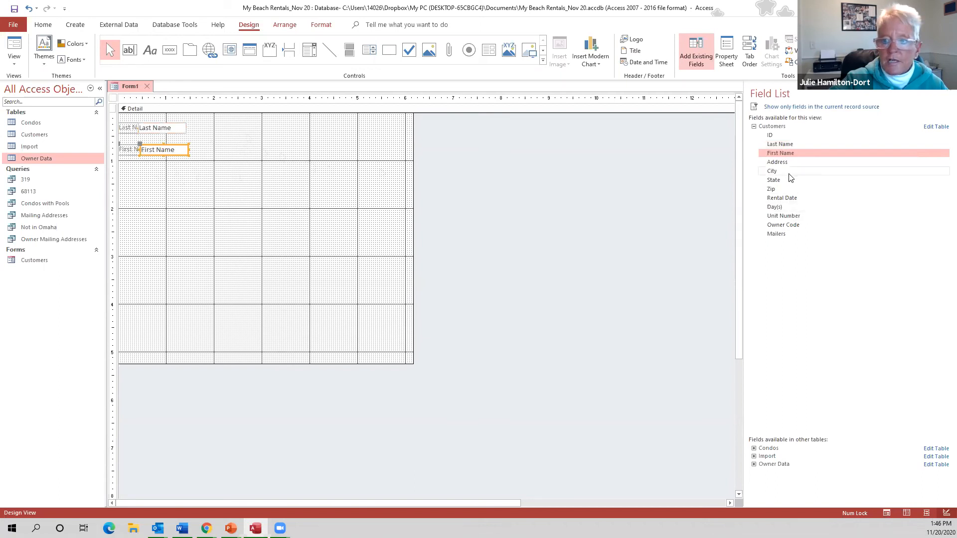
pyautogui.click(754, 449)
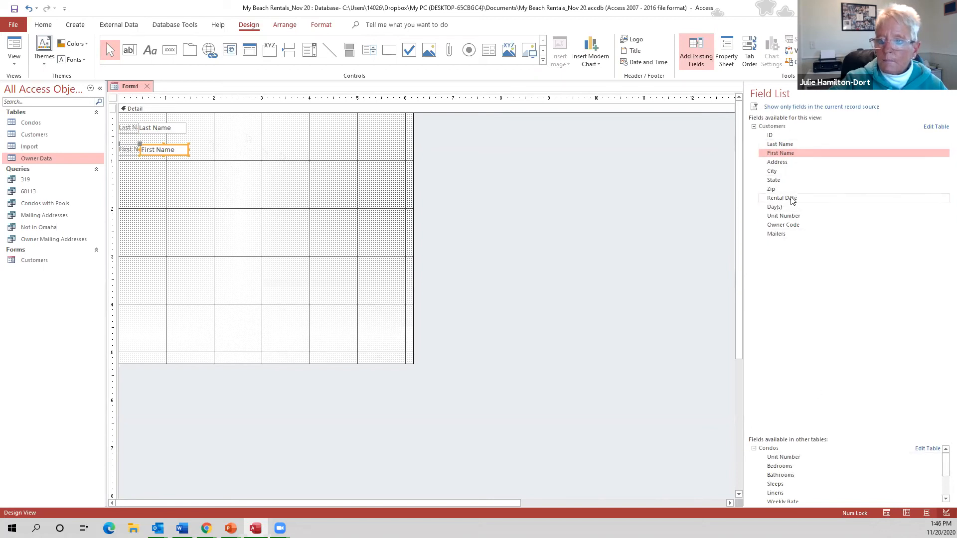
pyautogui.moveTo(790, 163); pyautogui.dragTo(140, 175)
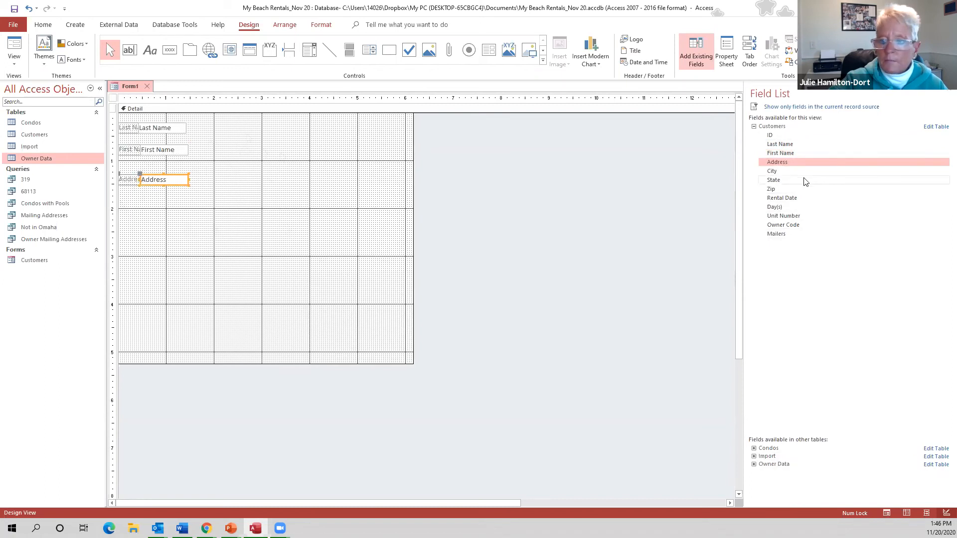
pyautogui.moveTo(772, 171); pyautogui.dragTo(140, 214)
pyautogui.moveTo(768, 182); pyautogui.dragTo(140, 254)
pyautogui.moveTo(772, 190); pyautogui.dragTo(184, 295)
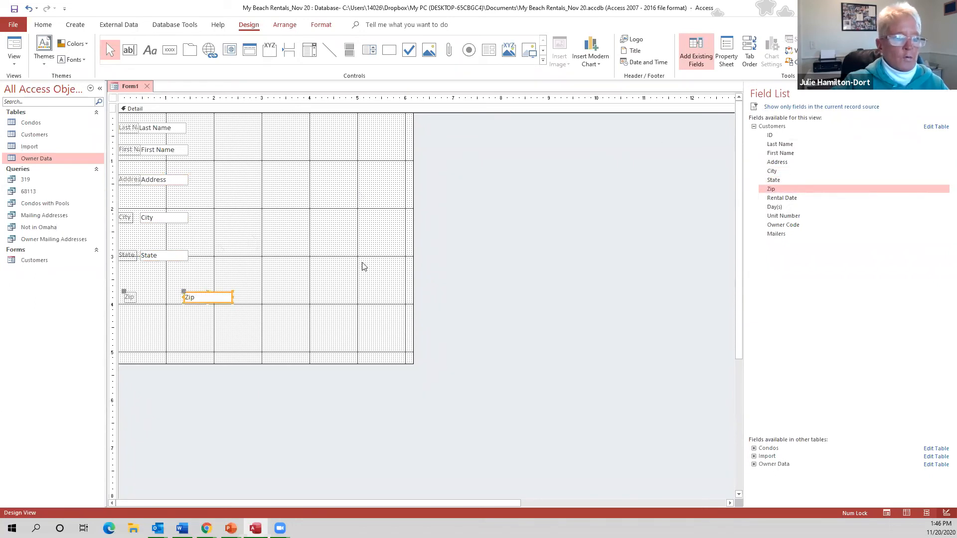
# Separate the First Name text box from its overlapping label and move the pair closer to the Last Name field
pyautogui.click(171, 150)
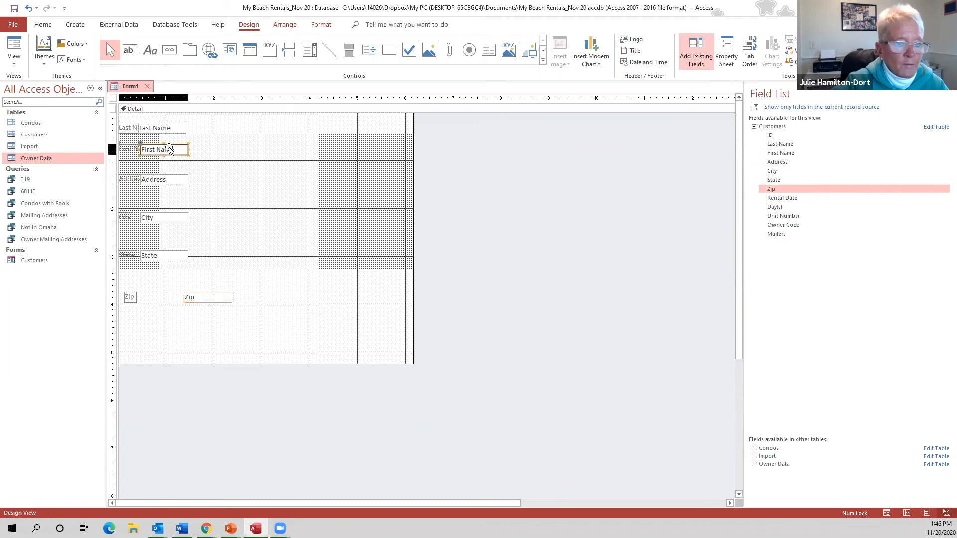
pyautogui.moveTo(176, 145); pyautogui.dragTo(202, 144)
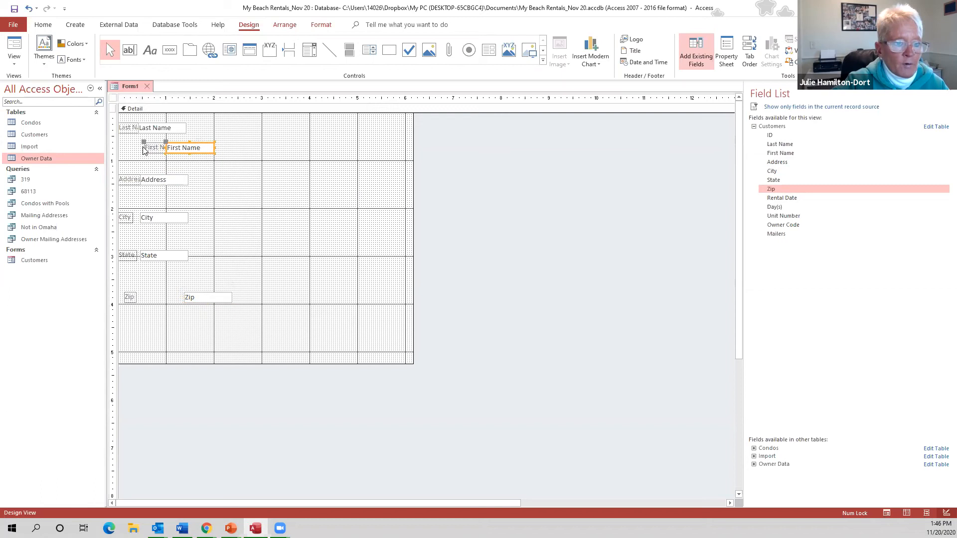
pyautogui.moveTo(145, 144); pyautogui.dragTo(119, 141)
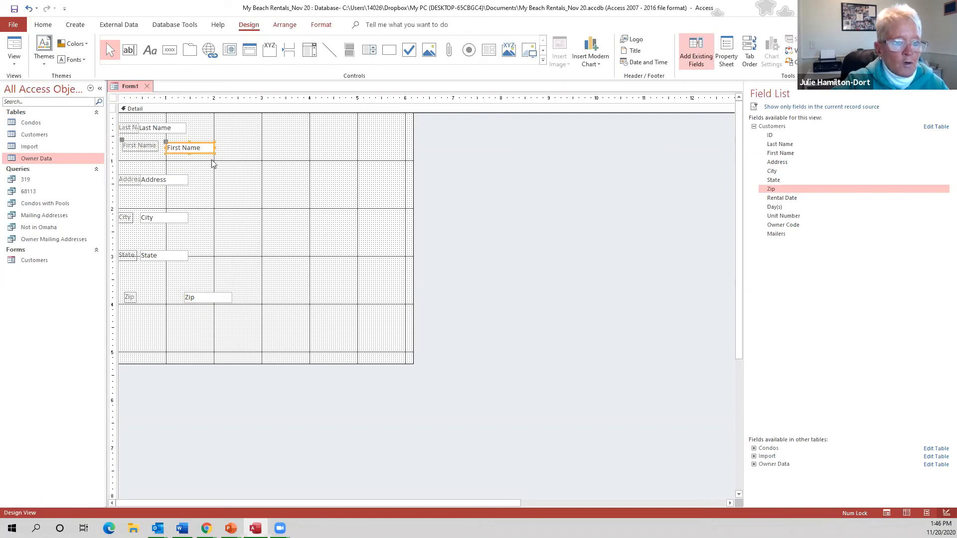
pyautogui.click(149, 146)
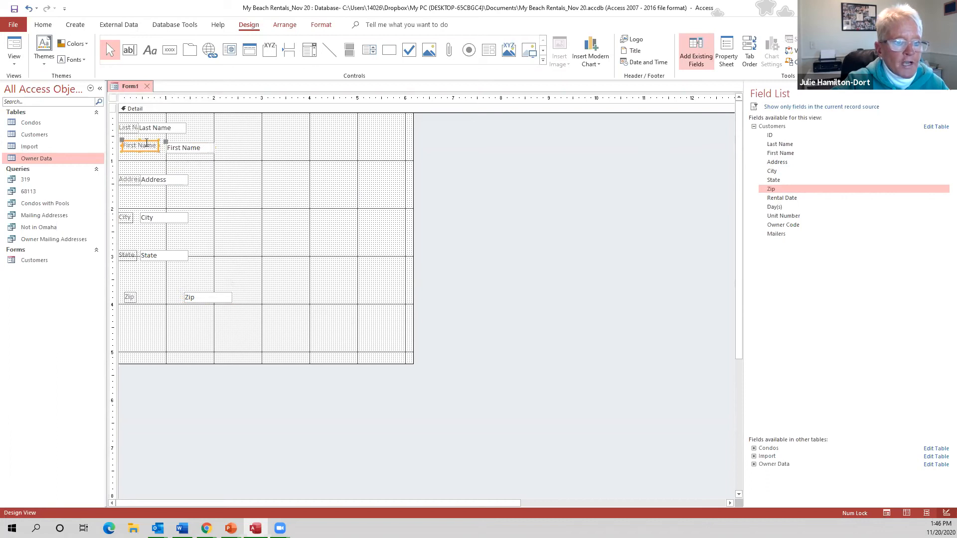
pyautogui.moveTo(146, 143); pyautogui.dragTo(142, 145)
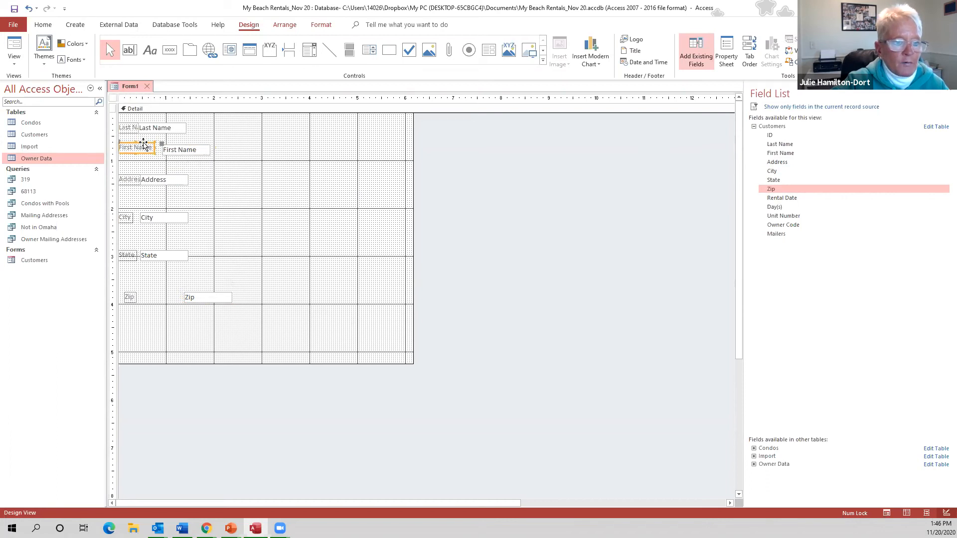
pyautogui.click(183, 147)
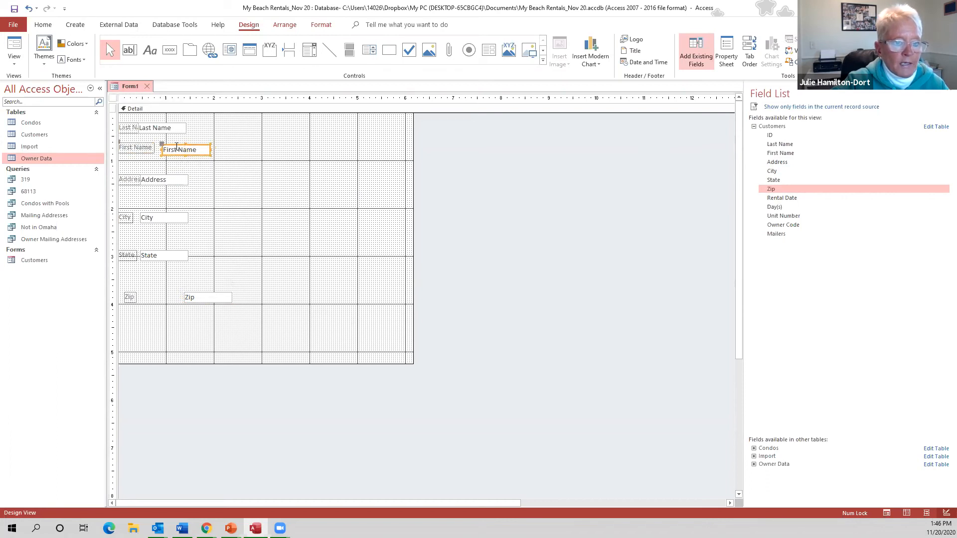
pyautogui.moveTo(175, 145); pyautogui.dragTo(168, 141)
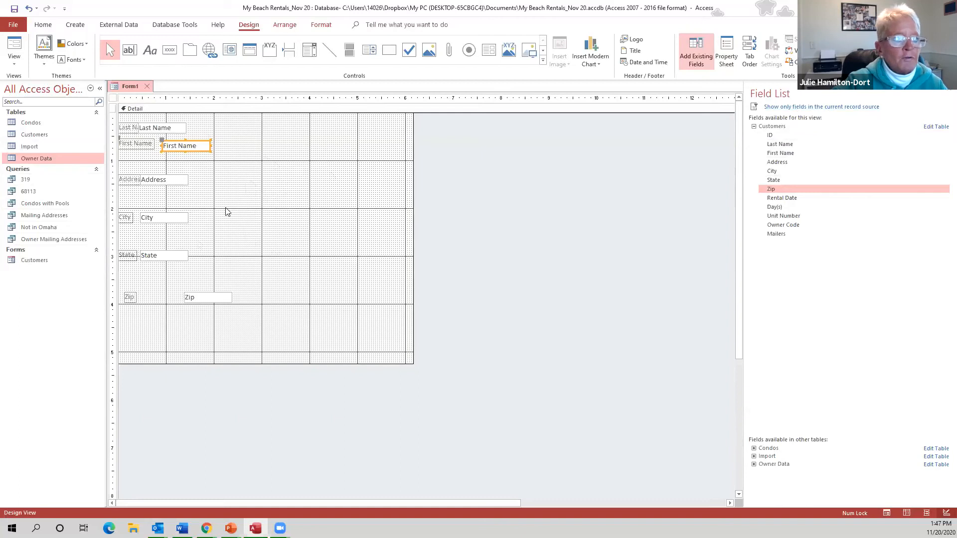
# Preview the new form in Form view and move the Last Name text box clear of its label in Layout view
pyautogui.click(15, 63)
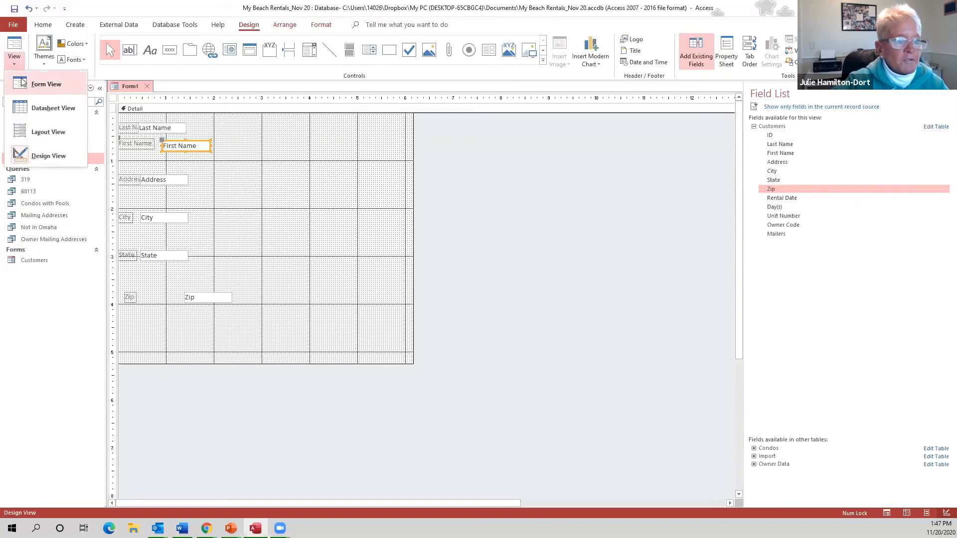
pyautogui.click(42, 83)
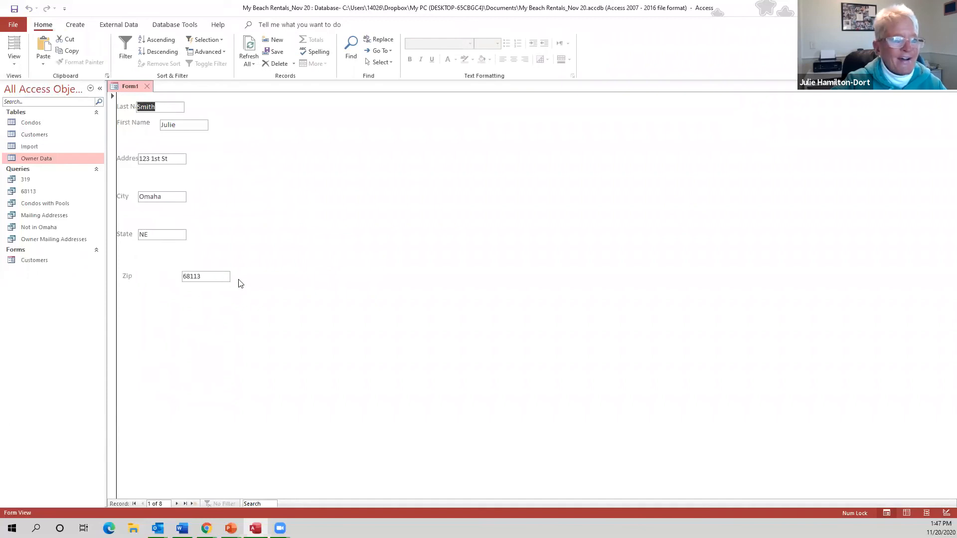
pyautogui.click(14, 62)
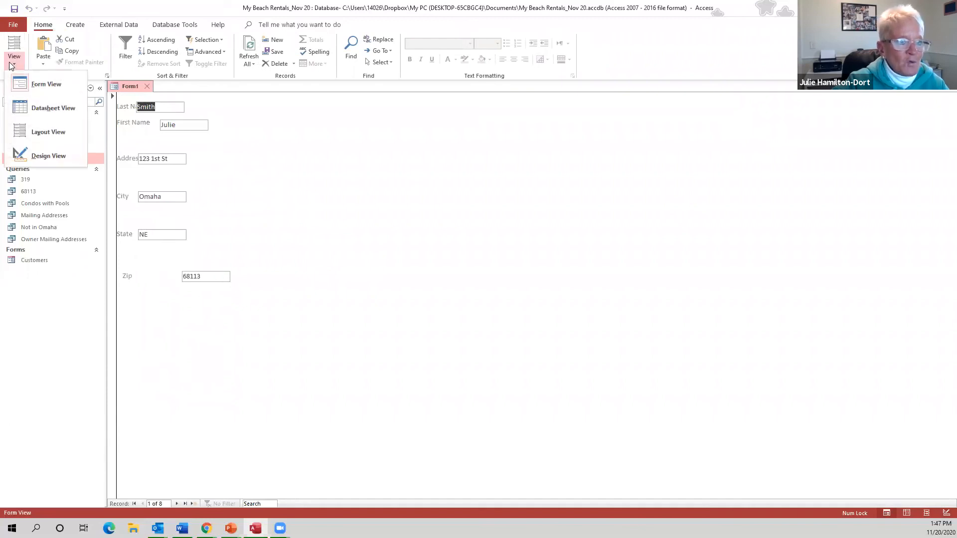
pyautogui.click(39, 132)
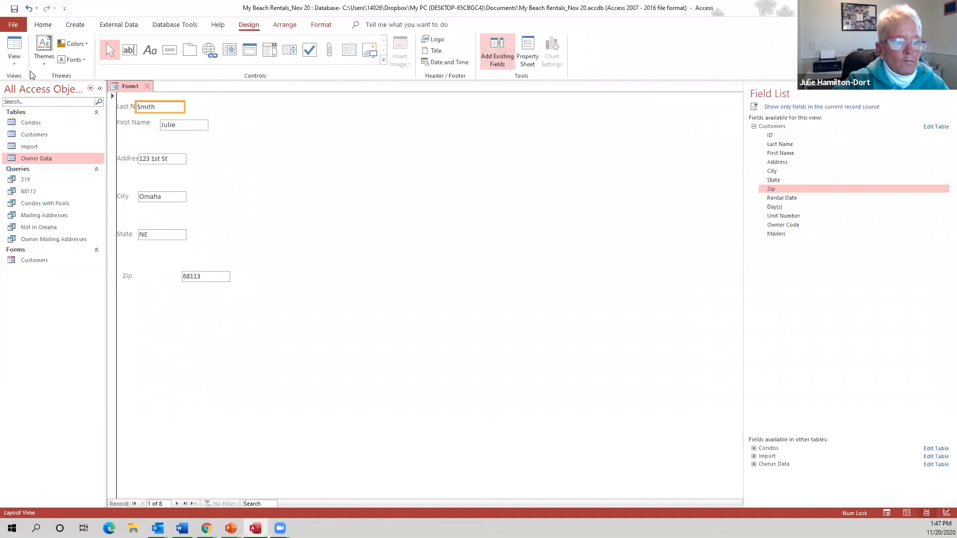
pyautogui.moveTo(161, 101); pyautogui.dragTo(213, 105)
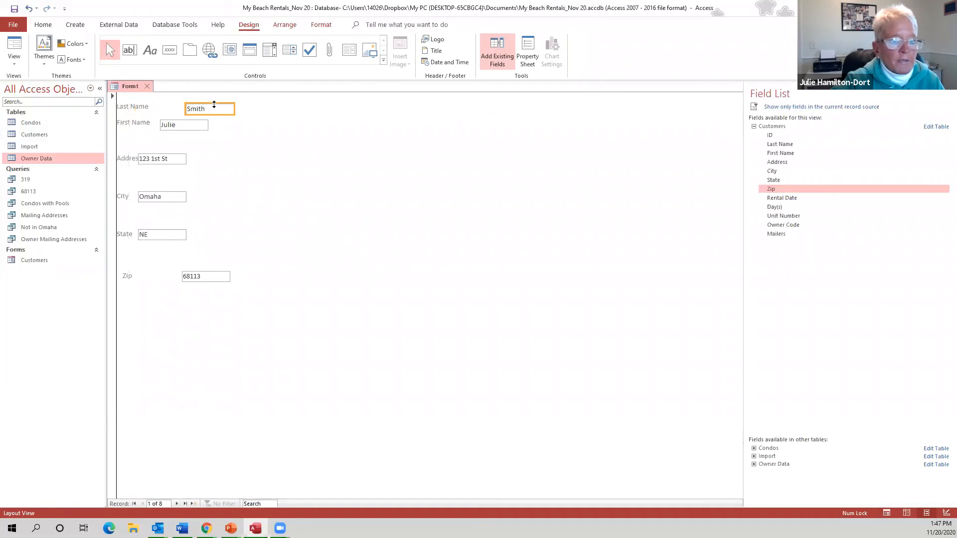
# Move the Address and City text boxes clear of their labels, then close the form without saving it
pyautogui.click(181, 153)
pyautogui.moveTo(181, 152); pyautogui.dragTo(194, 156)
pyautogui.click(183, 193)
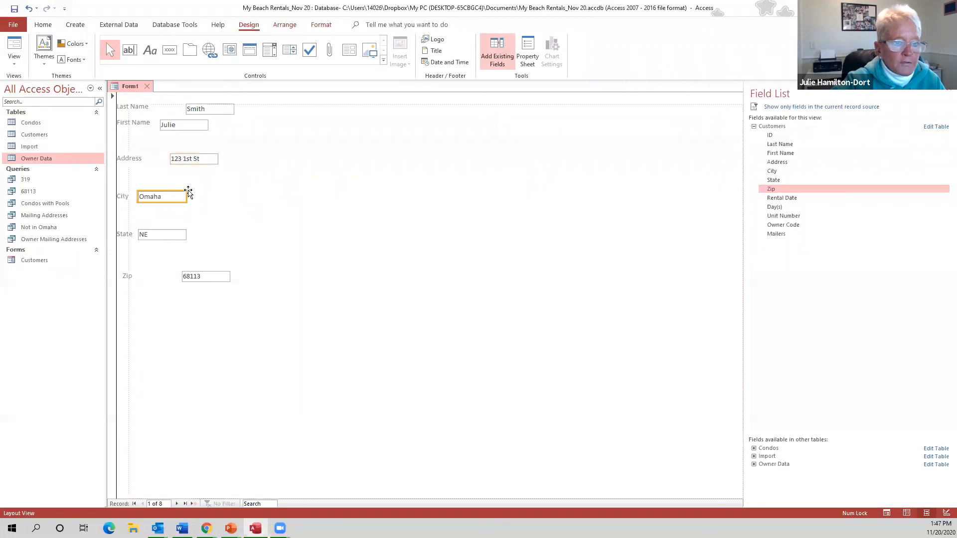
pyautogui.moveTo(188, 193); pyautogui.dragTo(212, 191)
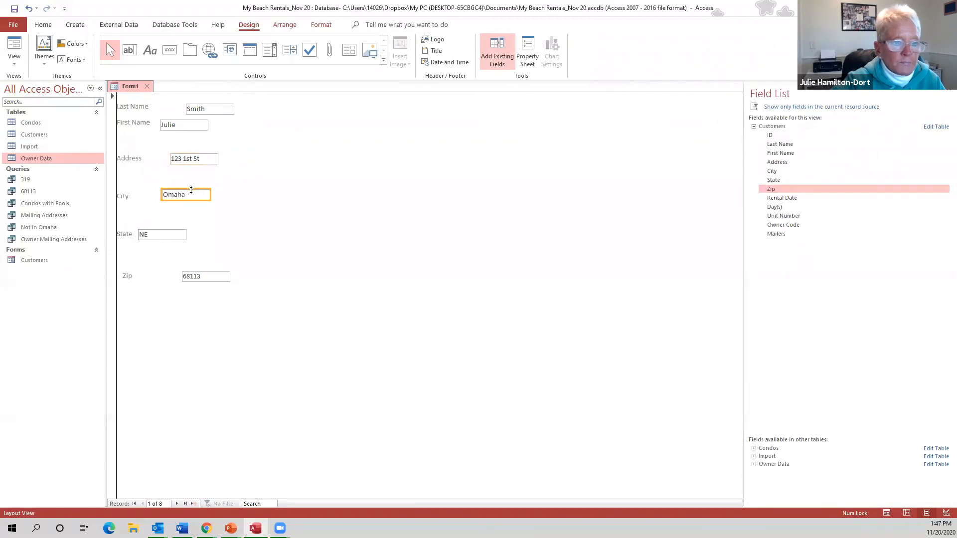
pyautogui.click(147, 88)
pyautogui.click(476, 293)
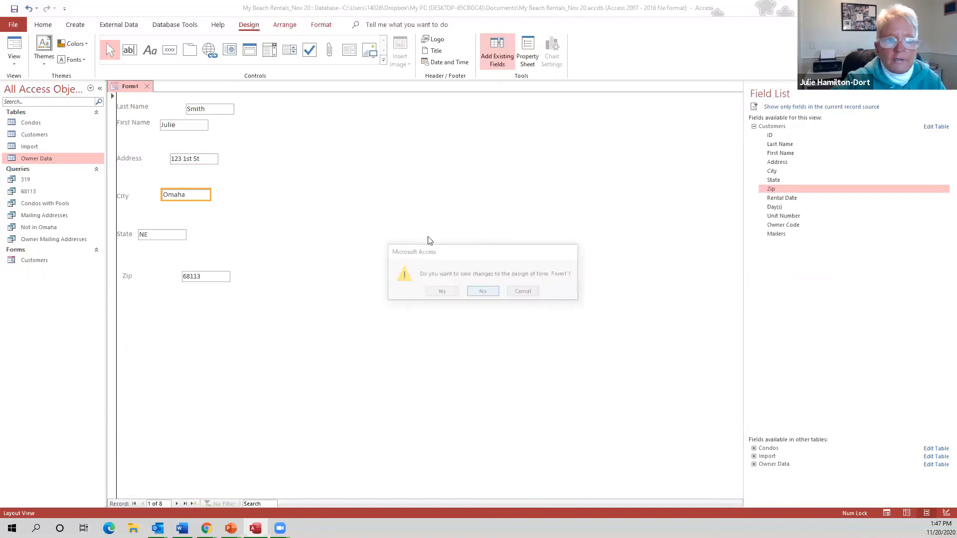
# Create a form from the Condos table and add Condos.jpg as the logo in its header
pyautogui.click(61, 125)
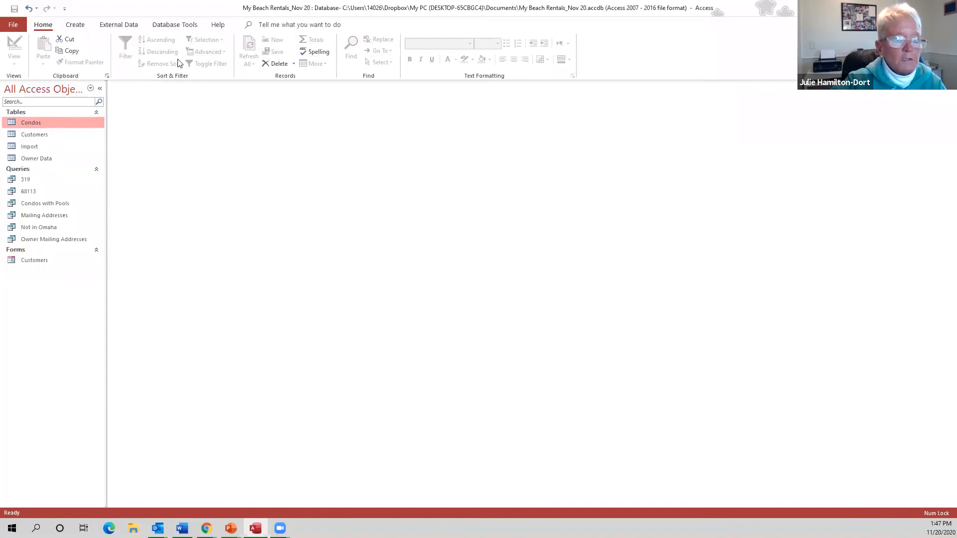
pyautogui.click(74, 25)
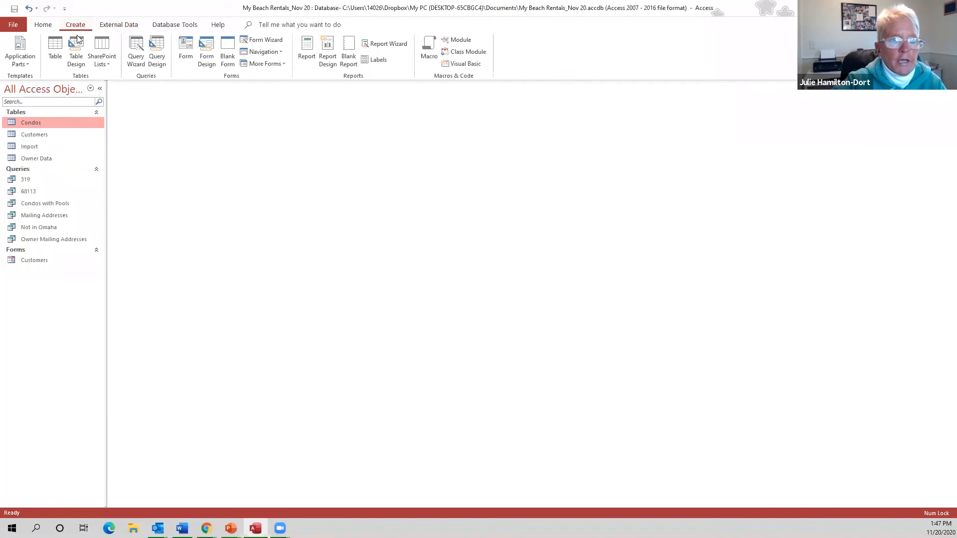
pyautogui.click(182, 47)
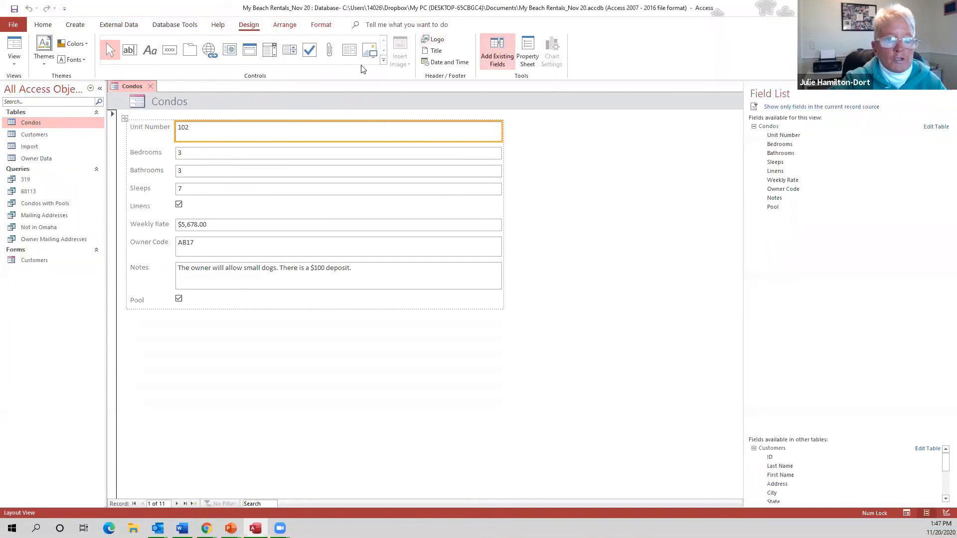
pyautogui.click(437, 40)
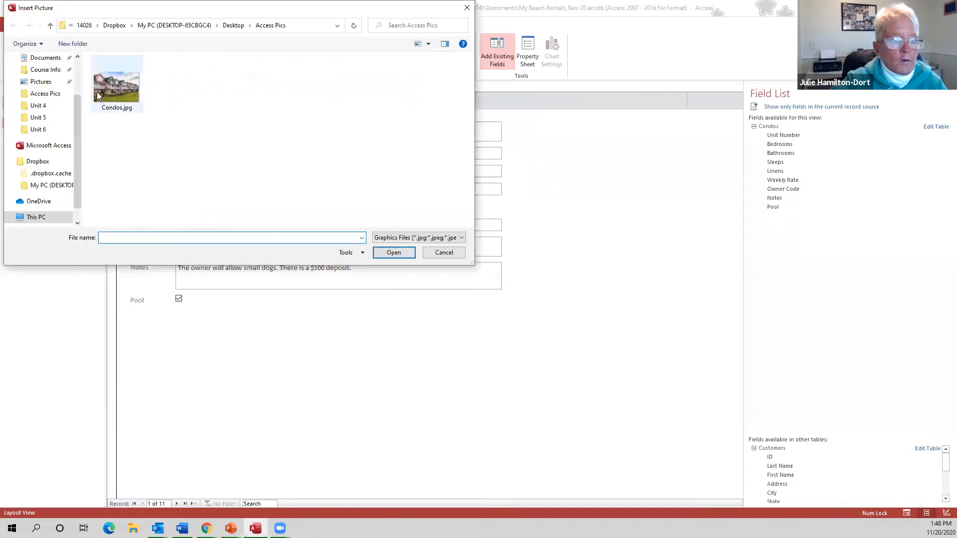
pyautogui.doubleClick(128, 88)
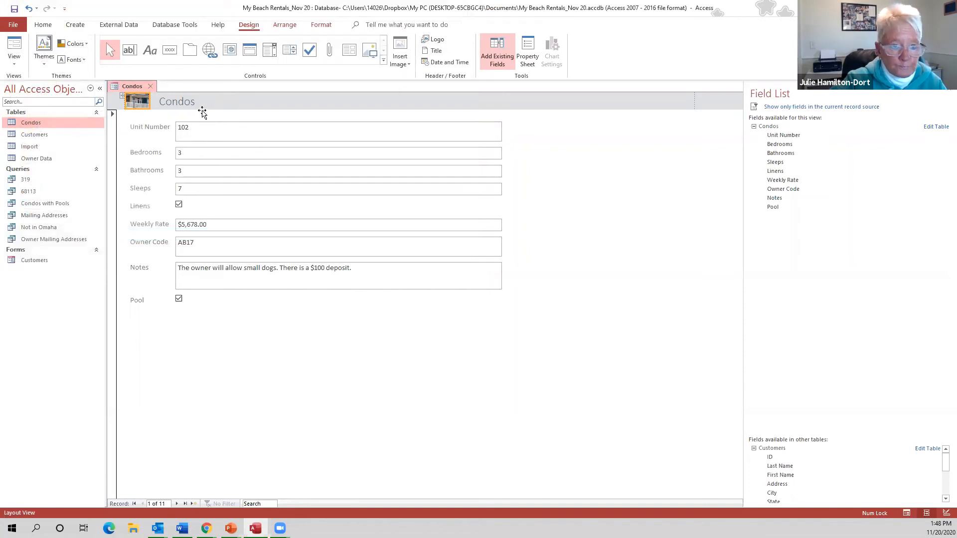
# Try to insert the Condos picture from the Image Gallery, and close the Field List
pyautogui.click(408, 65)
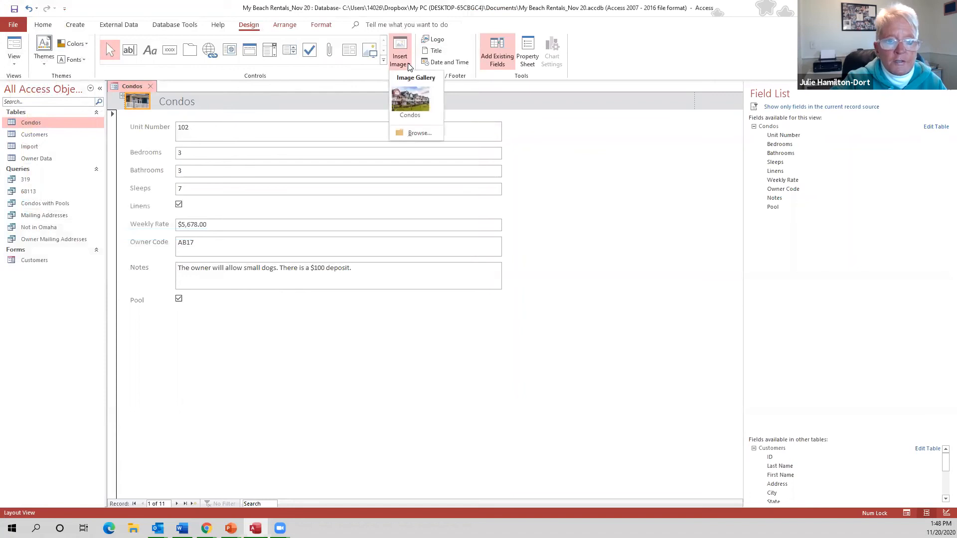
pyautogui.click(410, 97)
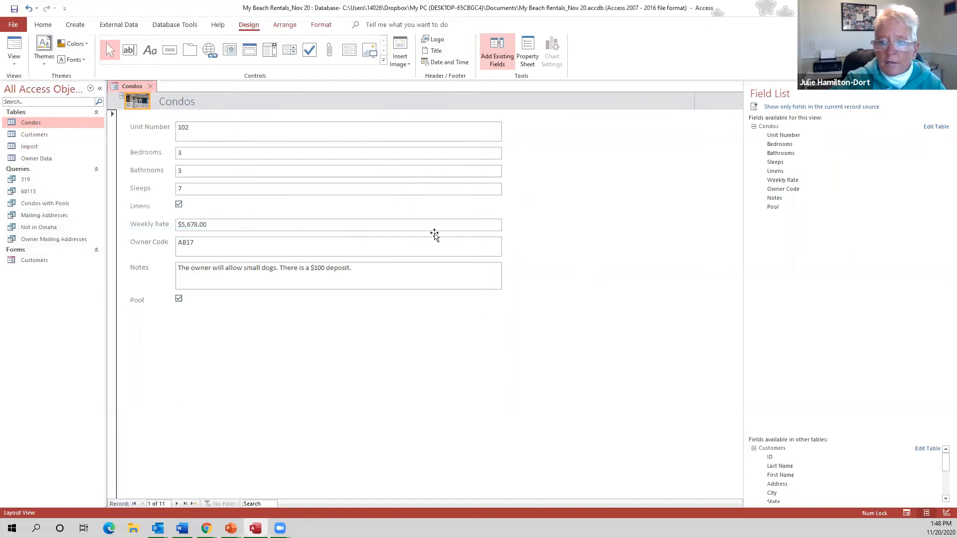
pyautogui.click(943, 93)
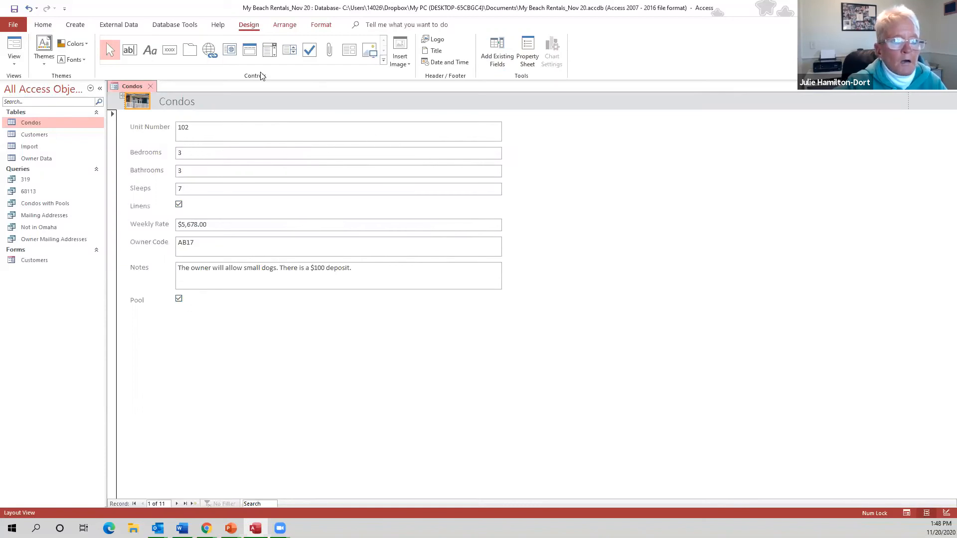
# Fill the Unit Number label on the Condos form with blue
pyautogui.click(324, 26)
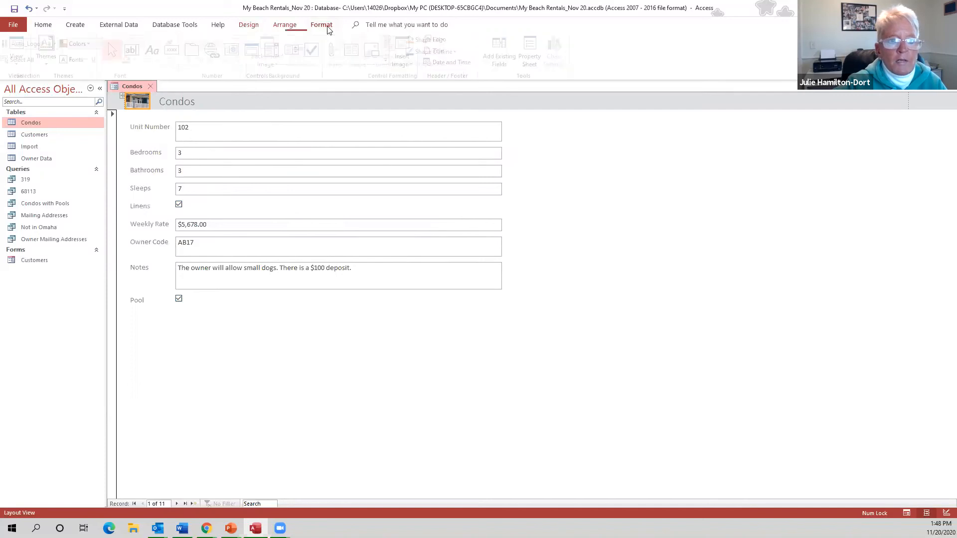
pyautogui.click(159, 121)
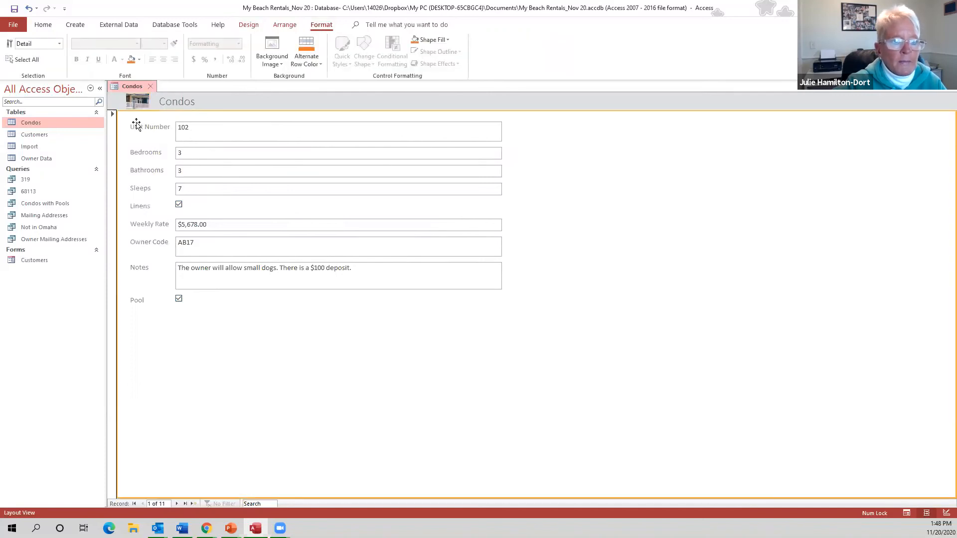
pyautogui.click(138, 127)
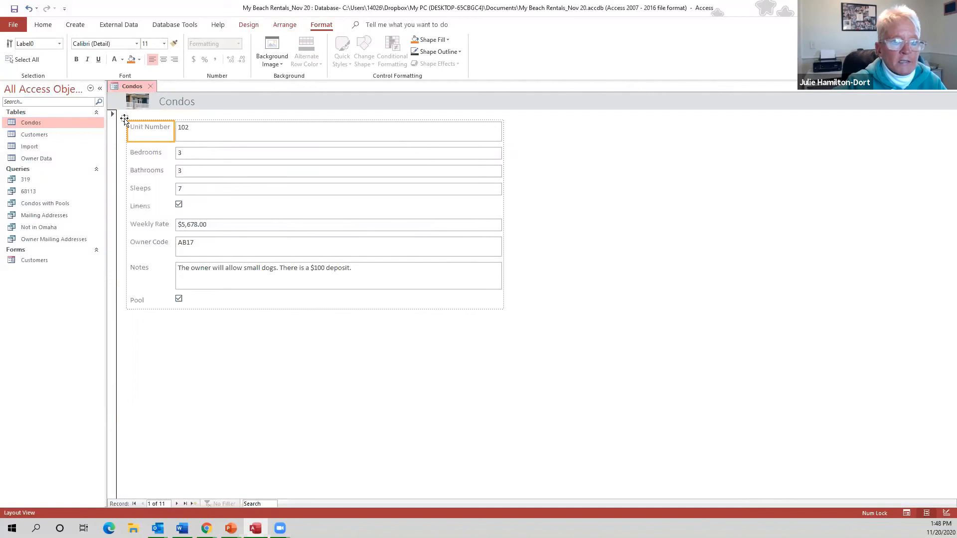
pyautogui.click(447, 40)
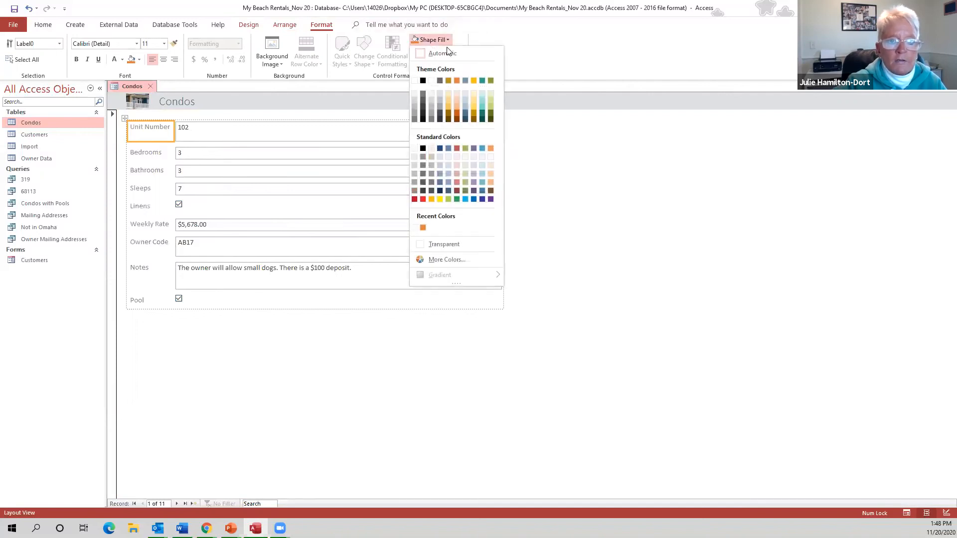
pyautogui.click(473, 199)
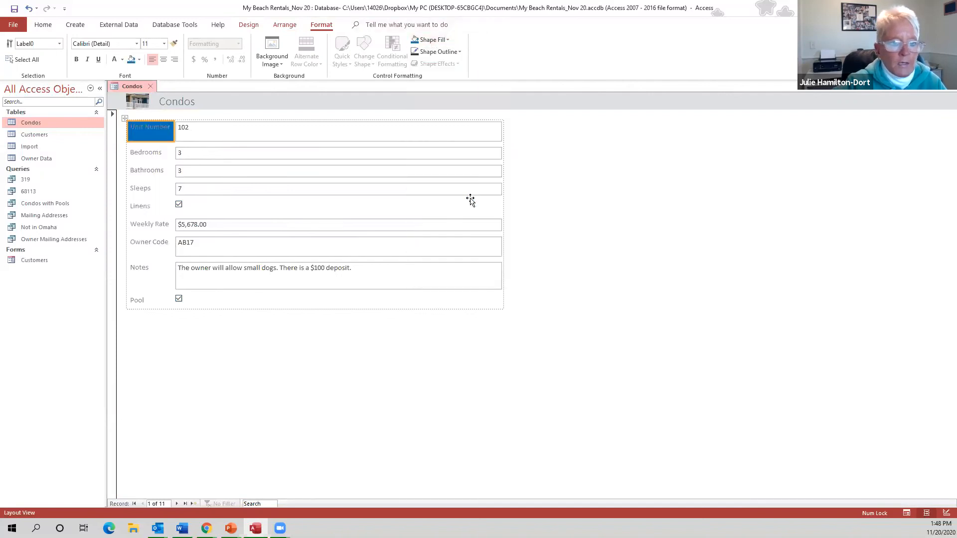
# Undo the blue fill on the Unit Number label
pyautogui.click(123, 119)
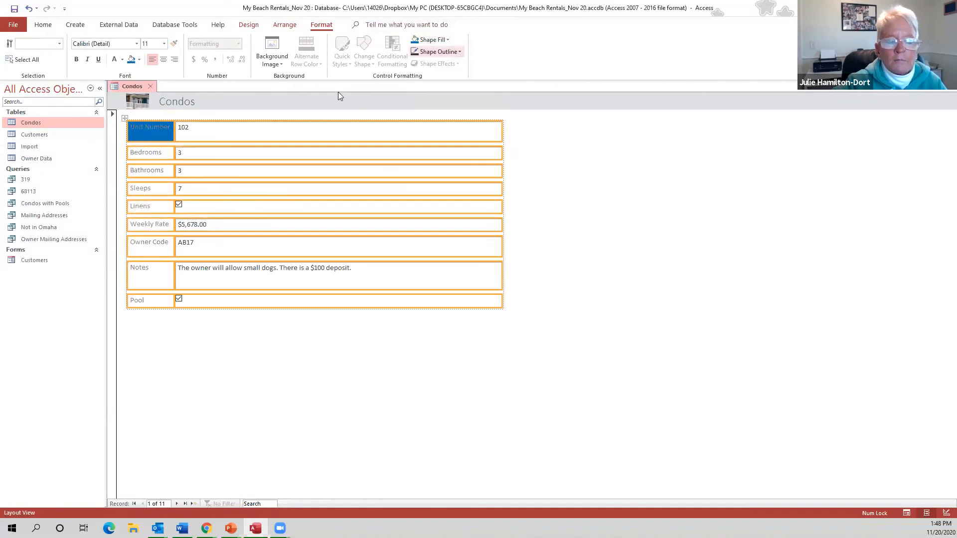
pyautogui.click(154, 138)
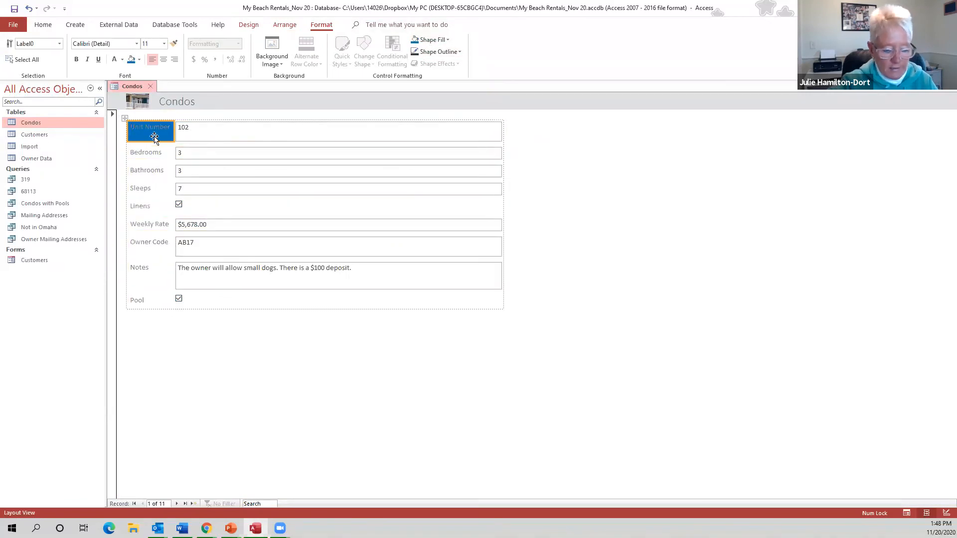
pyautogui.hotkey('ctrl', 'z')
pyautogui.click(534, 213)
# Select the entire field layout of the Condos form and fill its labels and text boxes with the recently used blue
pyautogui.click(134, 128)
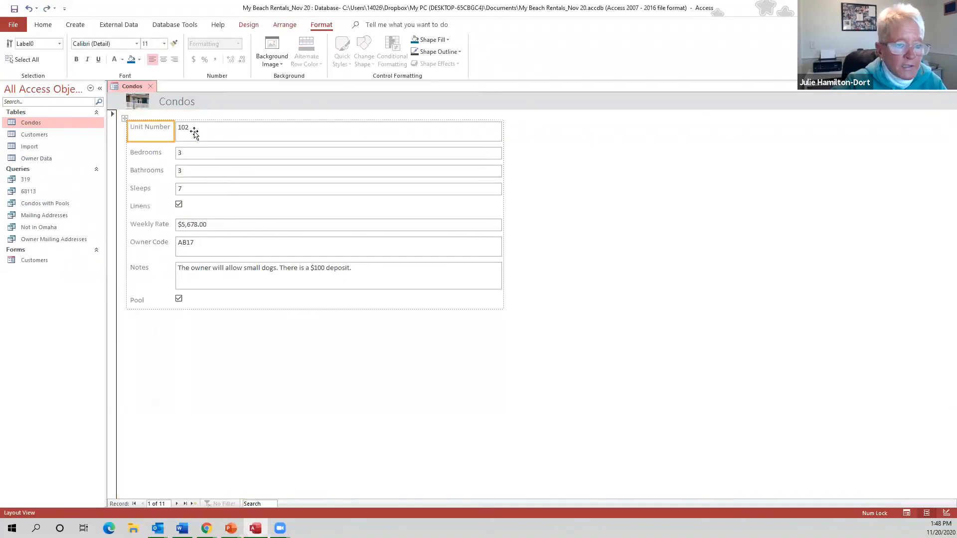
pyautogui.click(124, 119)
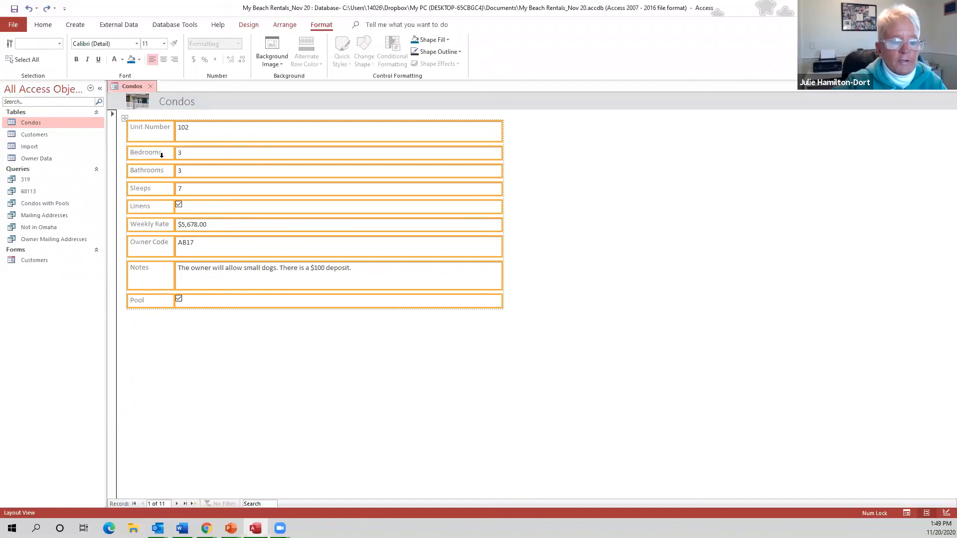
pyautogui.click(449, 40)
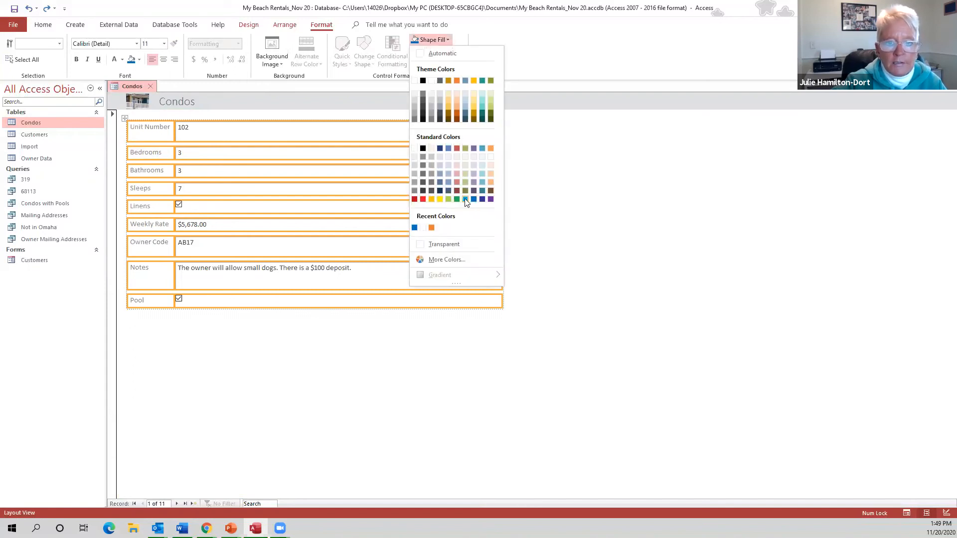
pyautogui.click(414, 228)
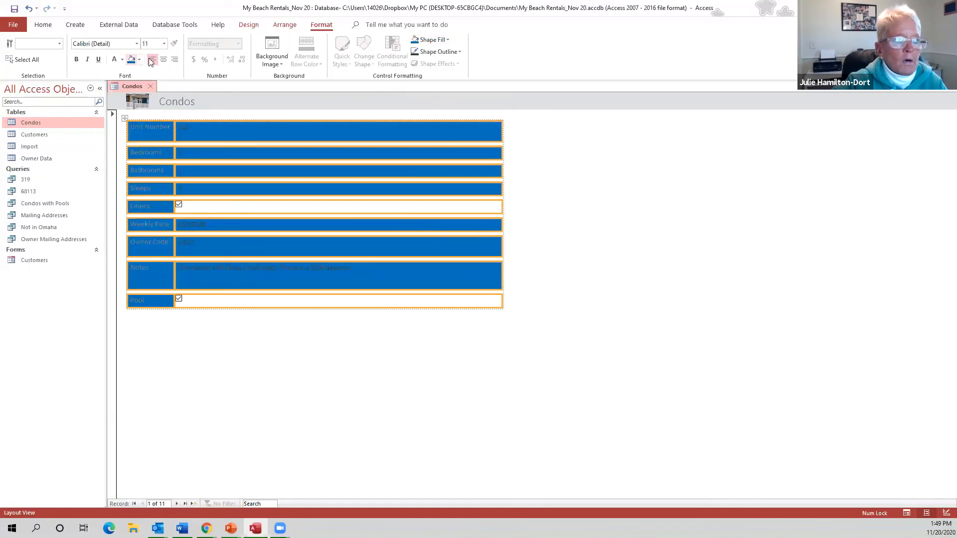
# Set the text of all selected labels and fields to white at font size 24
pyautogui.click(122, 59)
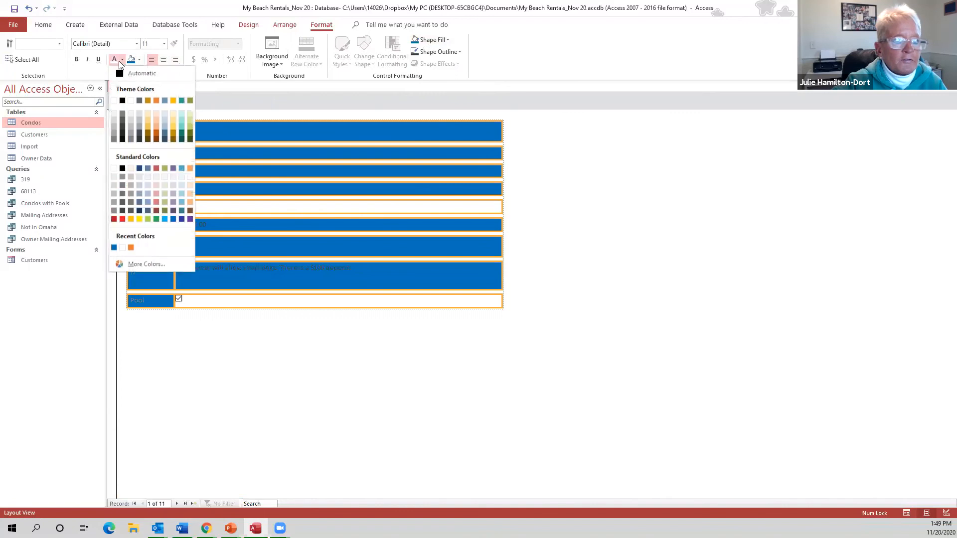
pyautogui.click(113, 60)
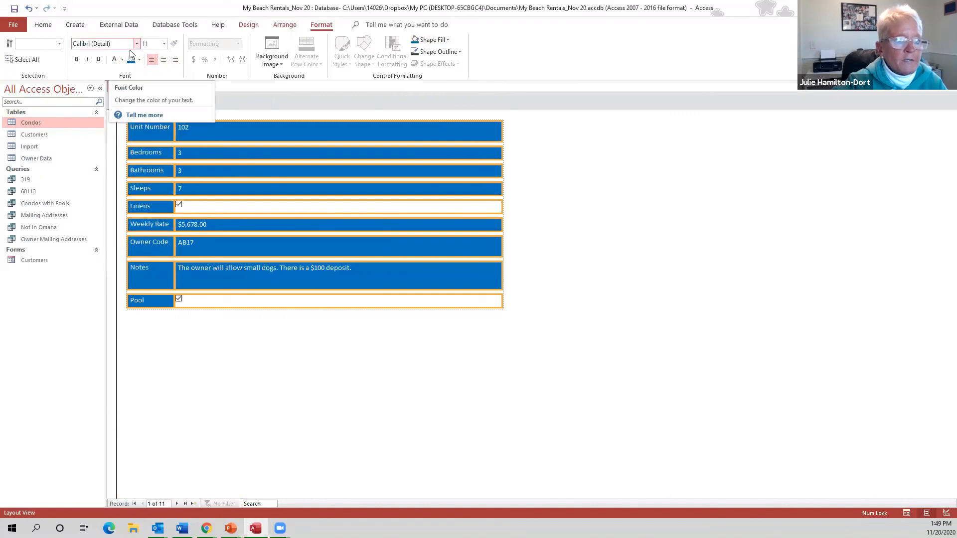
pyautogui.click(164, 43)
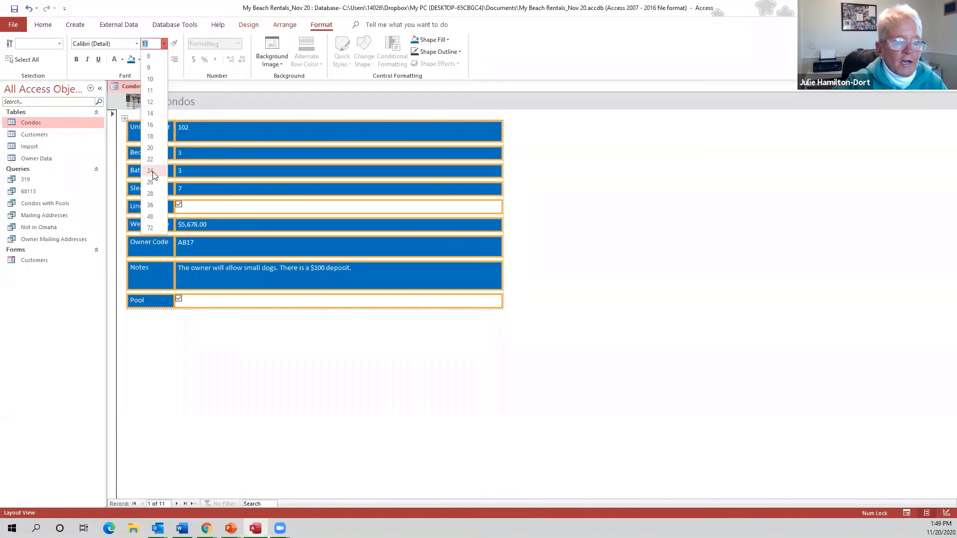
pyautogui.click(152, 171)
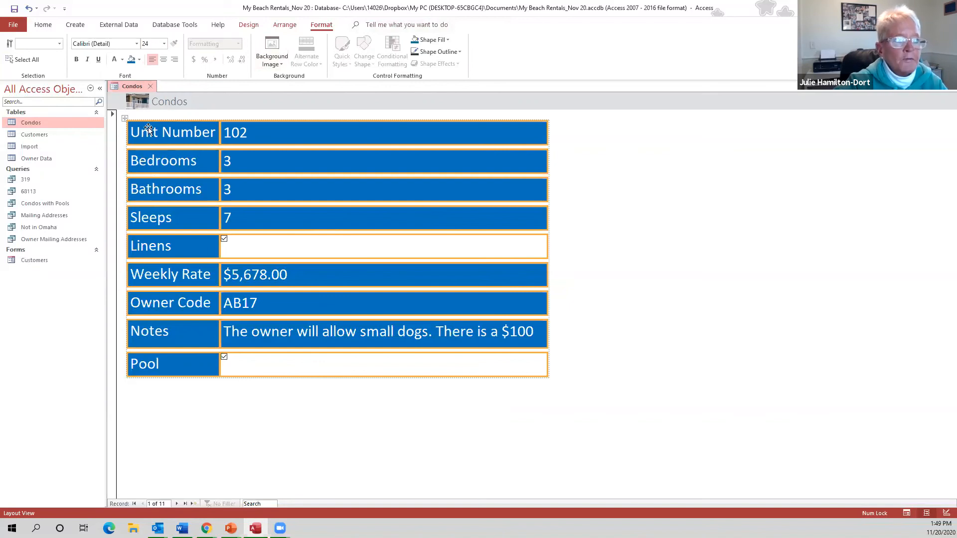
# Close the formatted form and save it under the name Condos
pyautogui.click(75, 25)
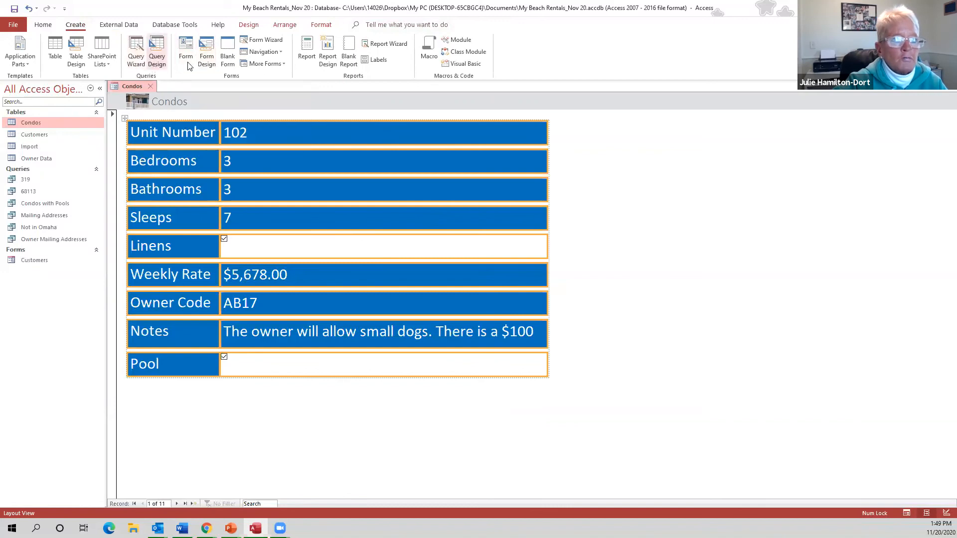
pyautogui.click(151, 87)
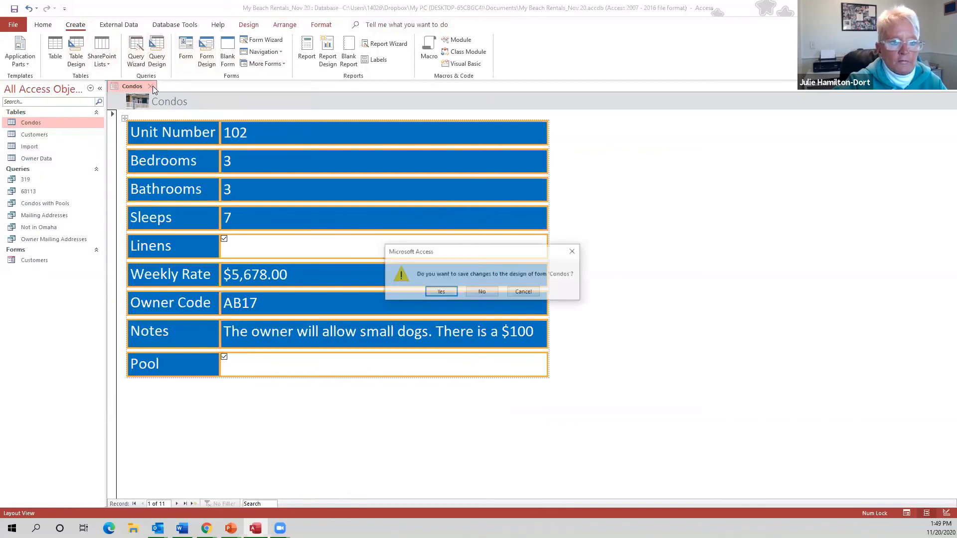
pyautogui.click(441, 293)
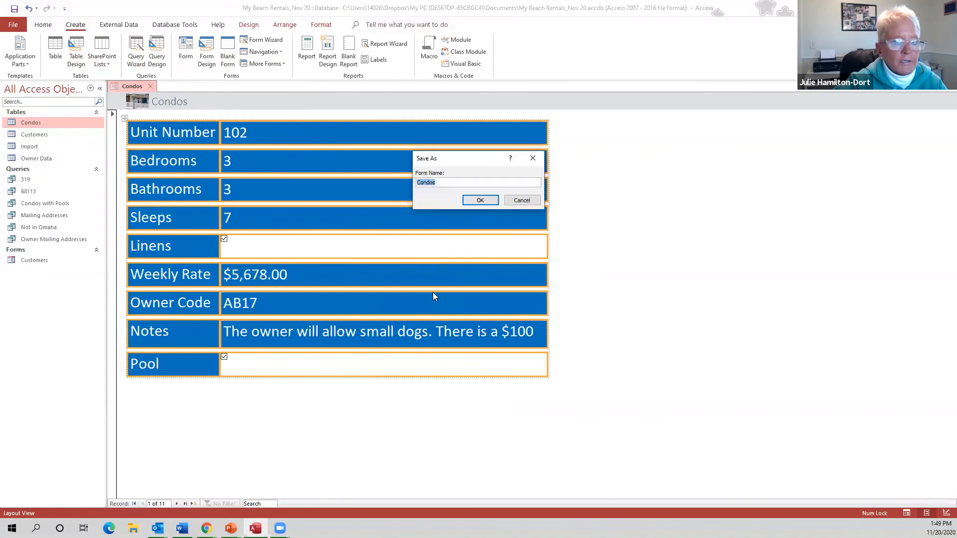
pyautogui.click(479, 200)
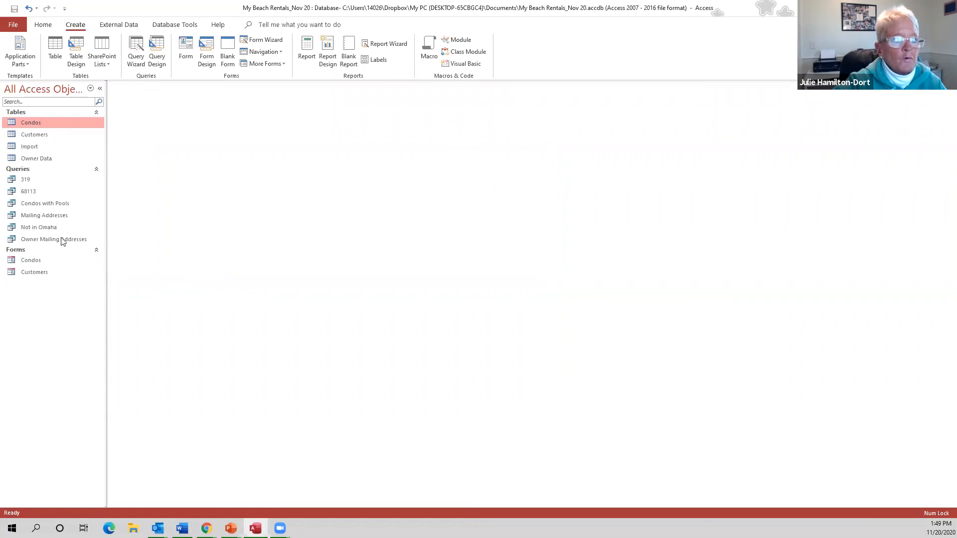
# Create a report from the Import table and set its page orientation to Landscape
pyautogui.click(35, 147)
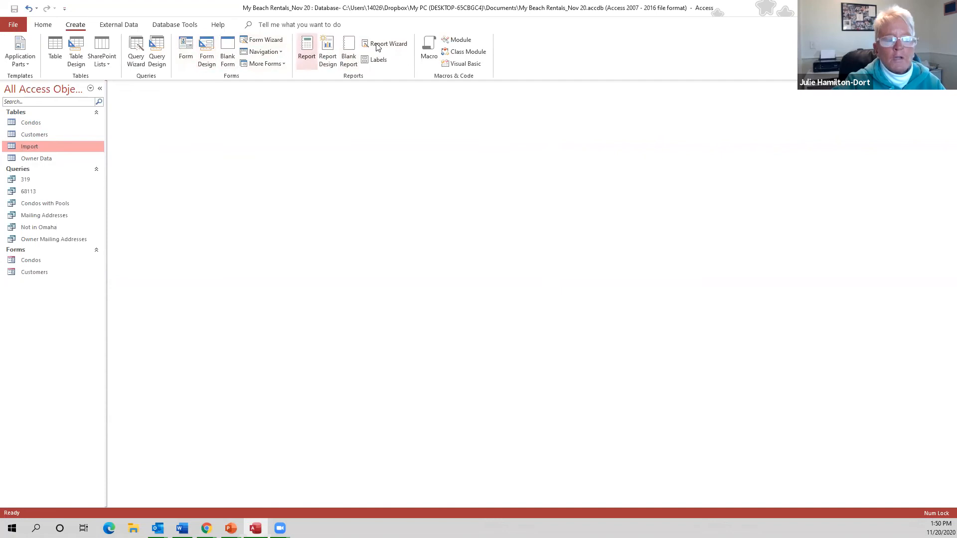
pyautogui.click(305, 41)
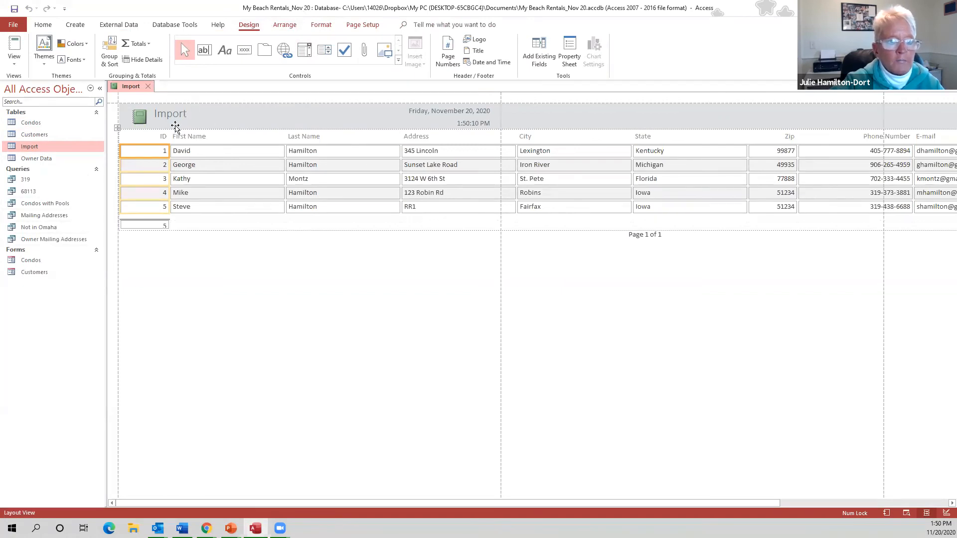
pyautogui.click(283, 26)
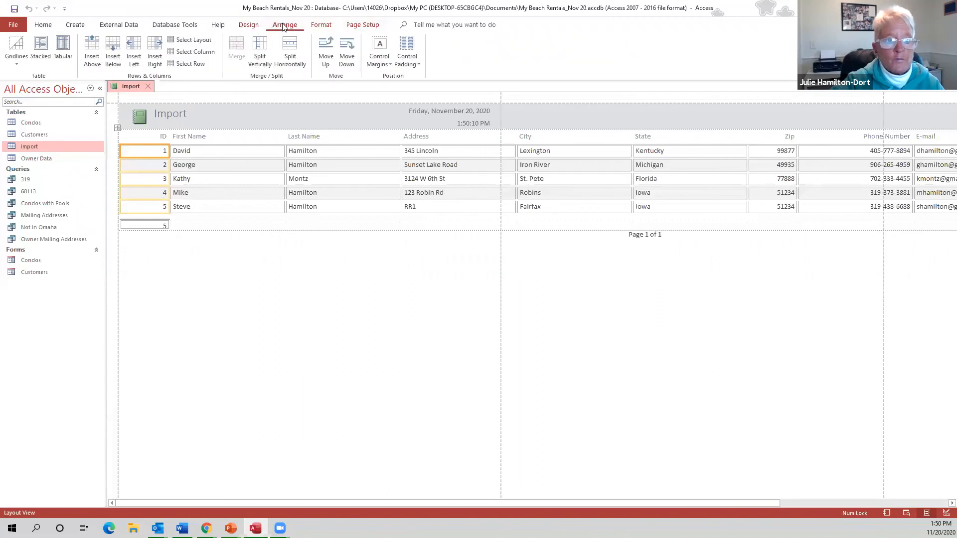
pyautogui.click(321, 26)
pyautogui.click(361, 27)
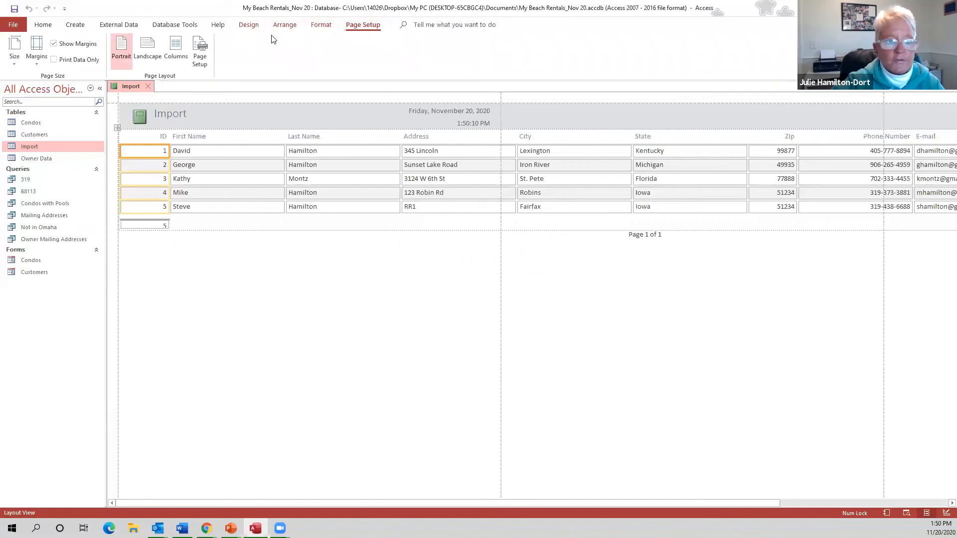
pyautogui.click(148, 50)
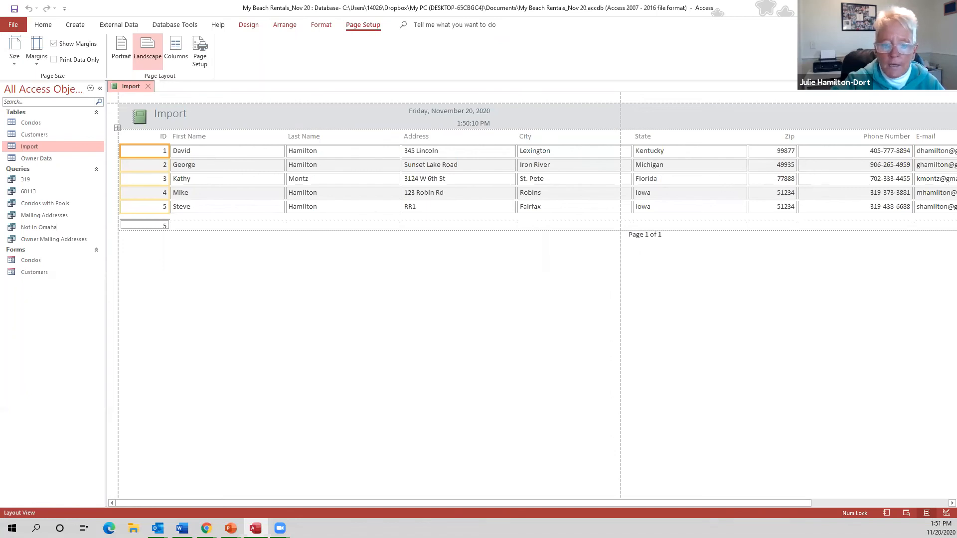
pyautogui.moveTo(363, 503); pyautogui.dragTo(250, 487)
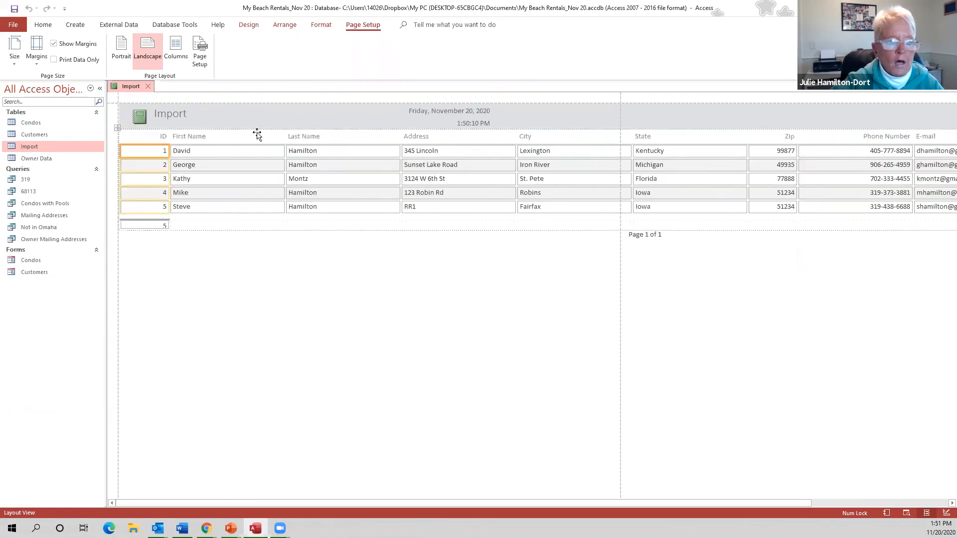
pyautogui.click(210, 153)
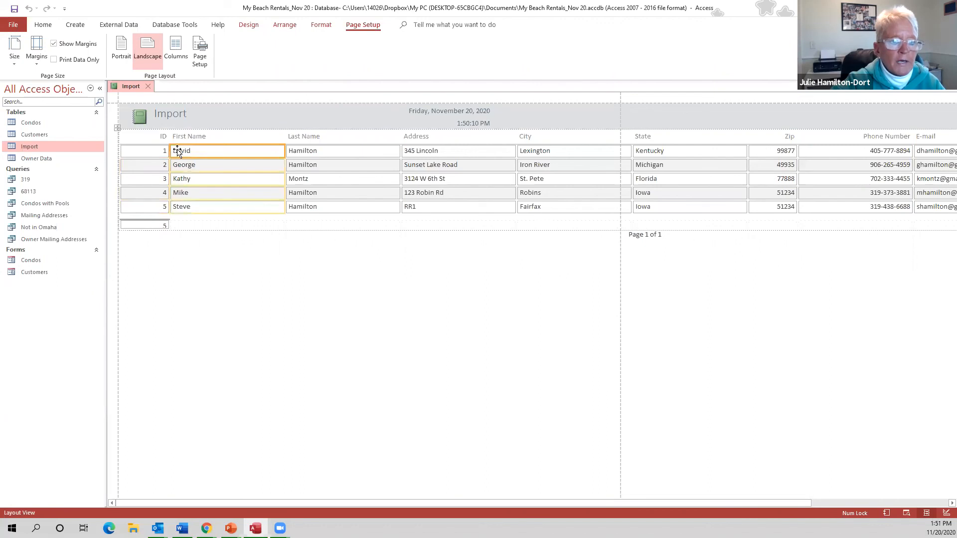
pyautogui.click(156, 151)
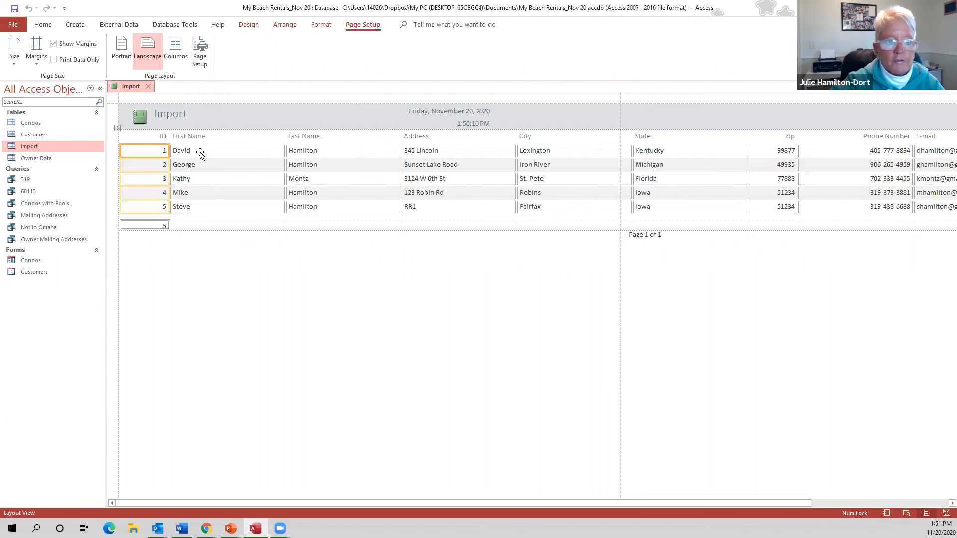
pyautogui.click(209, 153)
pyautogui.click(346, 152)
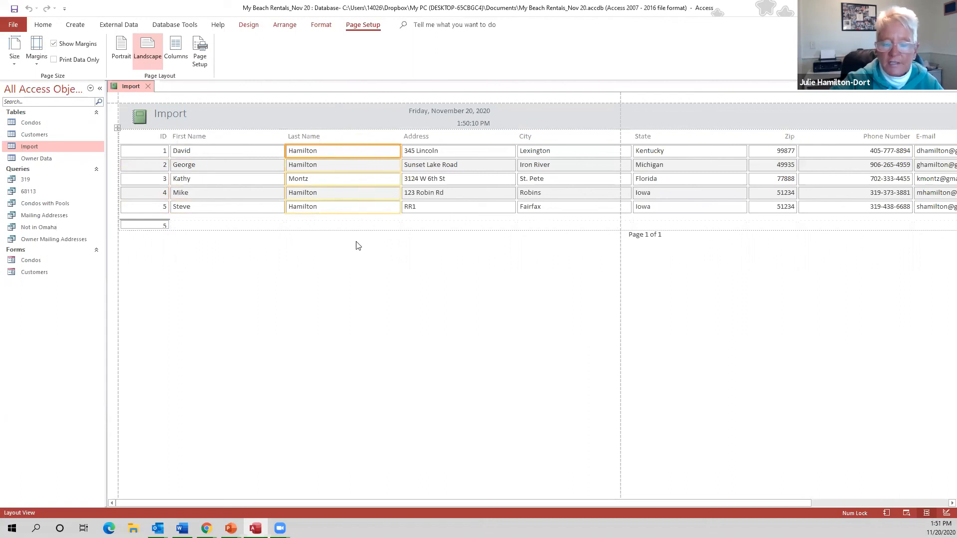
# Narrow the ID, First Name and Last Name columns of the Import report to fit their contents
pyautogui.click(155, 152)
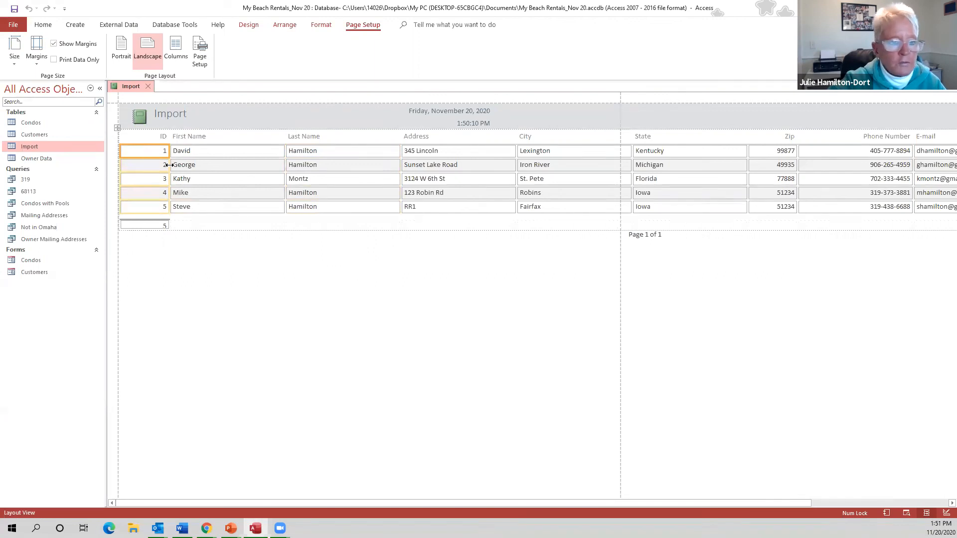
pyautogui.moveTo(170, 165); pyautogui.dragTo(139, 166)
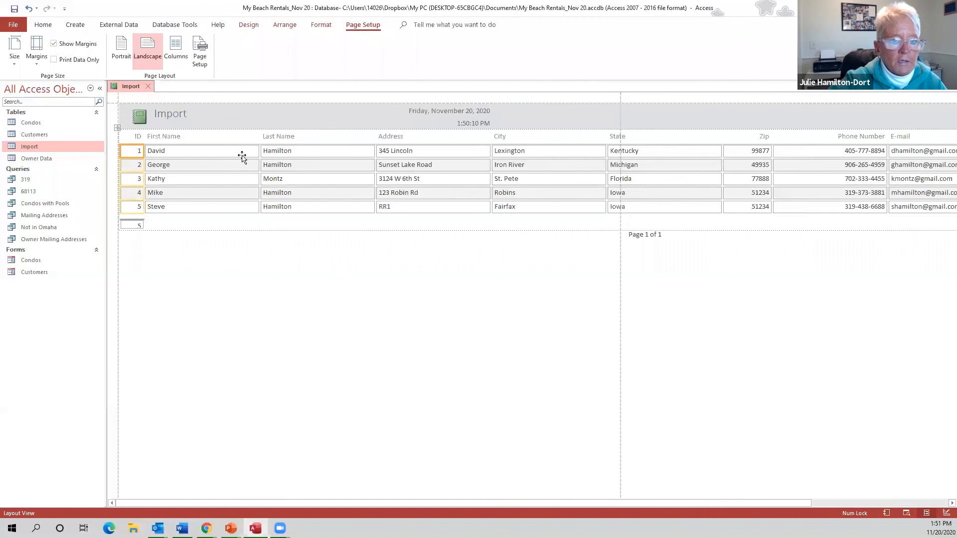
pyautogui.moveTo(259, 167); pyautogui.dragTo(189, 167)
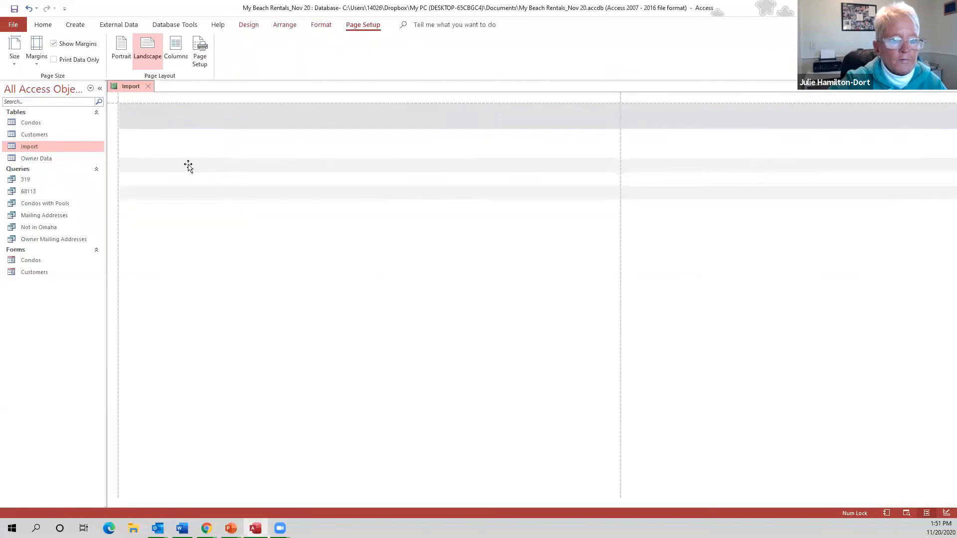
pyautogui.click(280, 167)
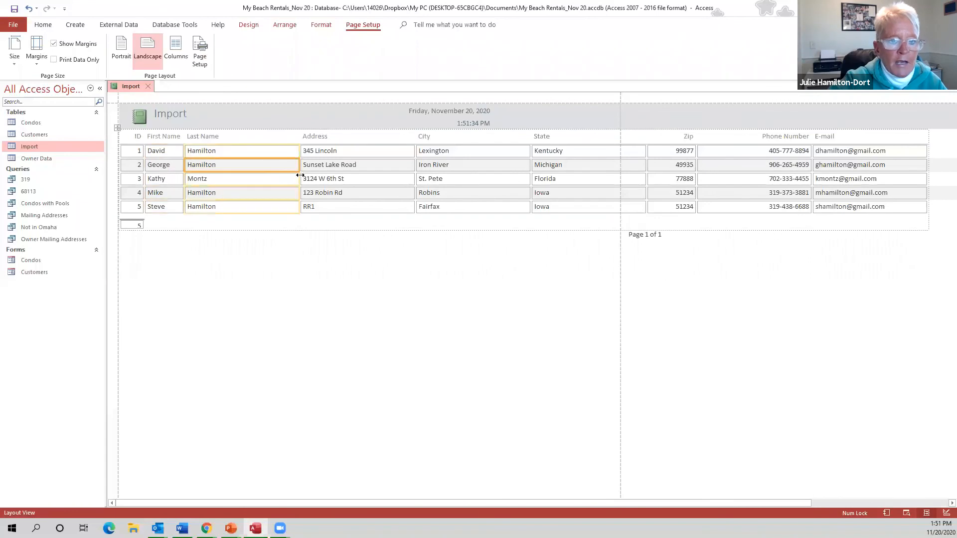
pyautogui.moveTo(298, 179); pyautogui.dragTo(228, 178)
# Narrow the Address, City, State and Zip columns of the report to fit their contents
pyautogui.click(302, 172)
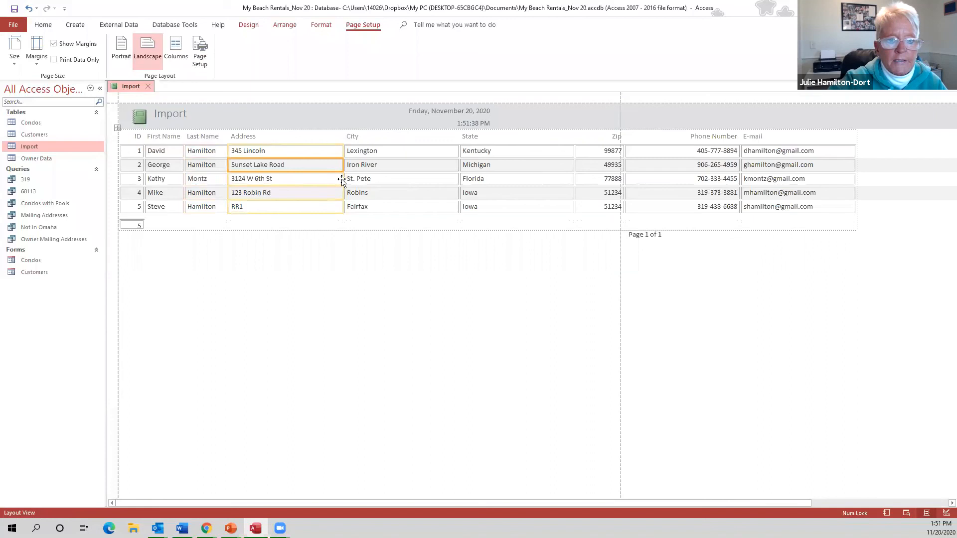
pyautogui.moveTo(340, 178); pyautogui.dragTo(293, 178)
pyautogui.click(361, 182)
pyautogui.moveTo(406, 179); pyautogui.dragTo(336, 179)
pyautogui.click(375, 178)
pyautogui.moveTo(449, 179); pyautogui.dragTo(416, 180)
pyautogui.click(409, 181)
# Narrow the Phone Number and E-mail columns so that all report columns fit within the page's margin line
pyautogui.click(513, 181)
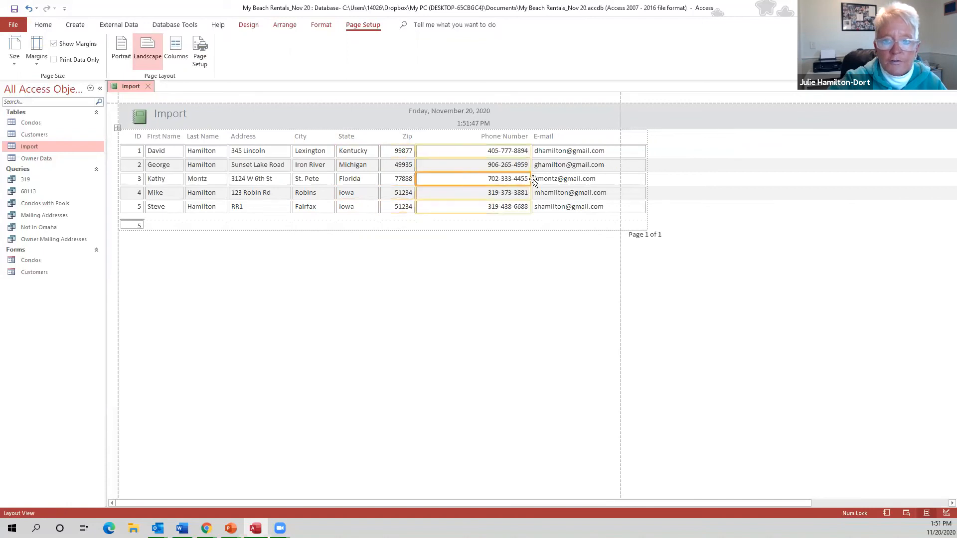
pyautogui.moveTo(531, 178); pyautogui.dragTo(473, 178)
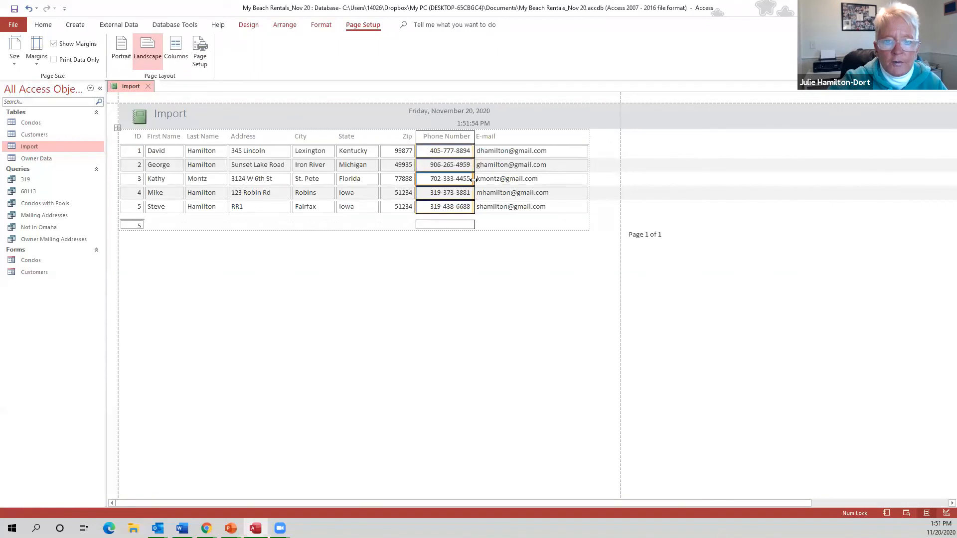
pyautogui.click(587, 173)
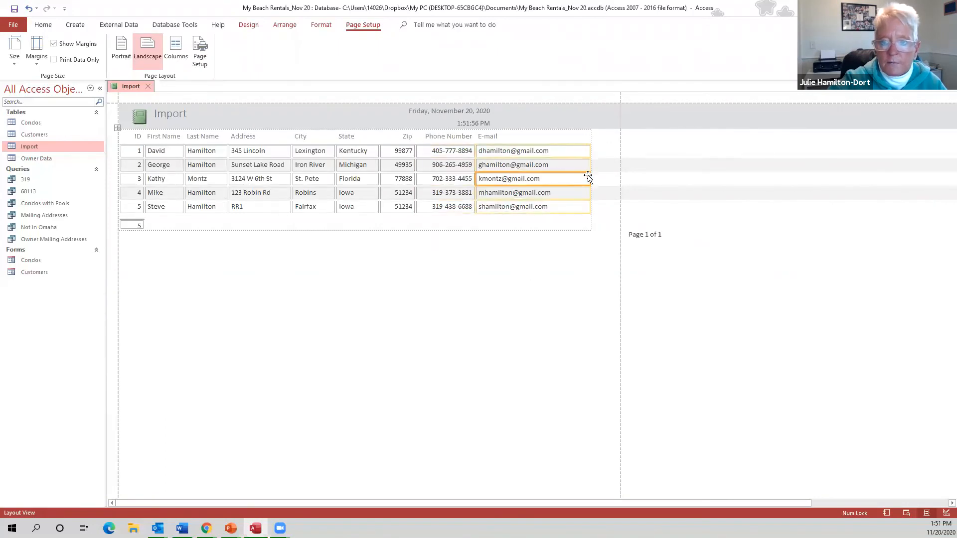
pyautogui.moveTo(475, 182); pyautogui.dragTo(490, 181)
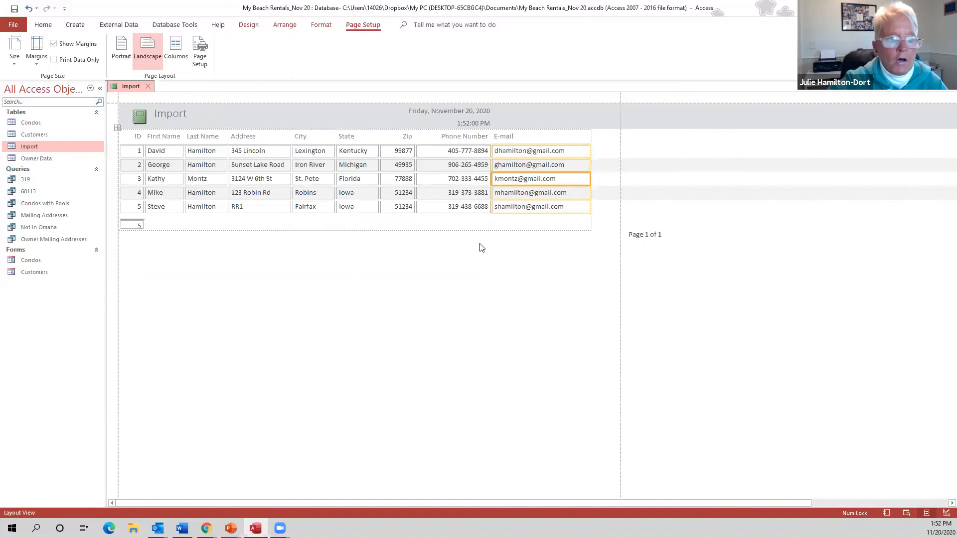
pyautogui.click(439, 239)
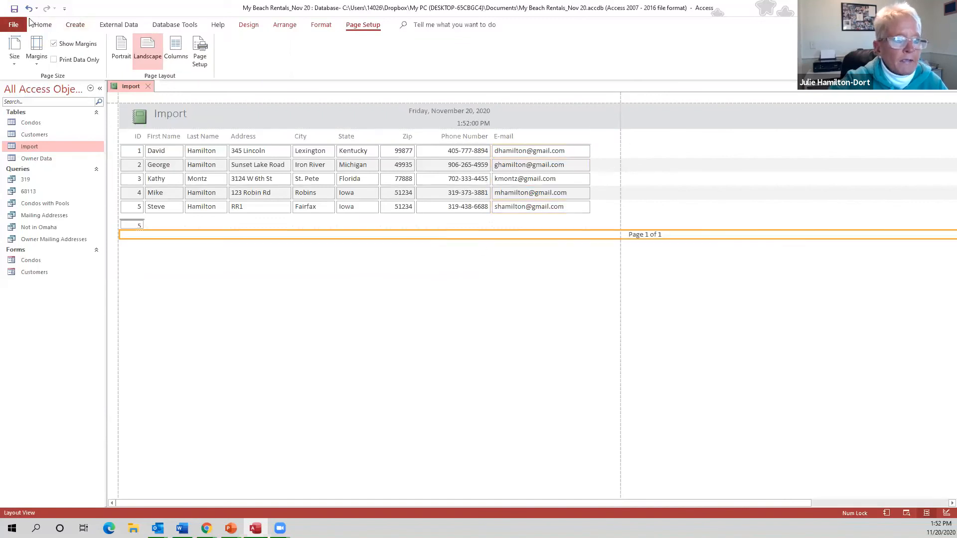
# Check how the landscape report will print in Print Preview, and return to its layout
pyautogui.click(17, 28)
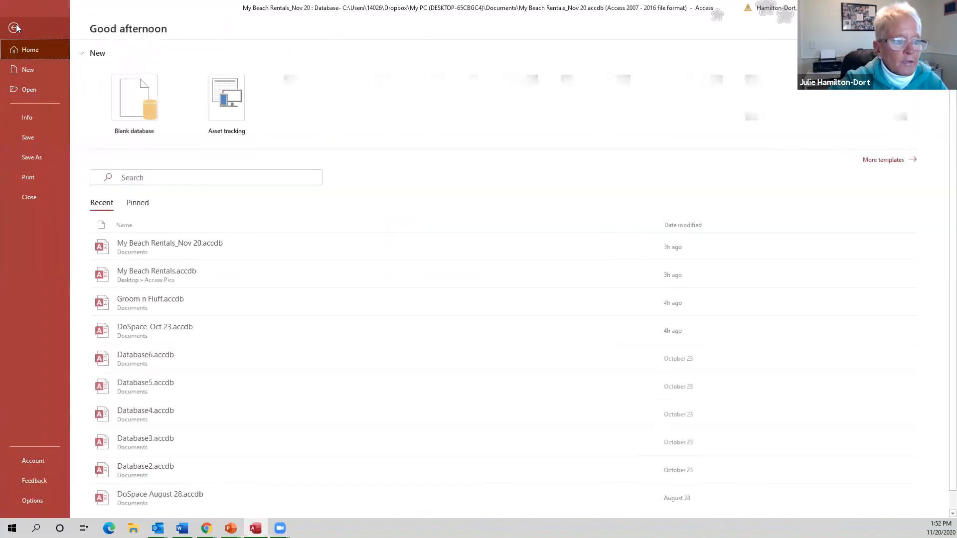
pyautogui.click(42, 178)
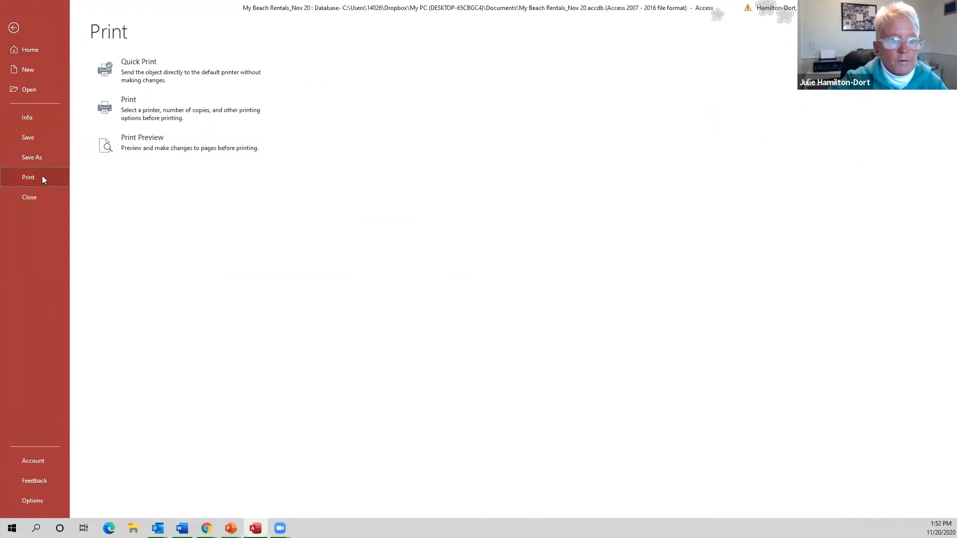
pyautogui.click(196, 148)
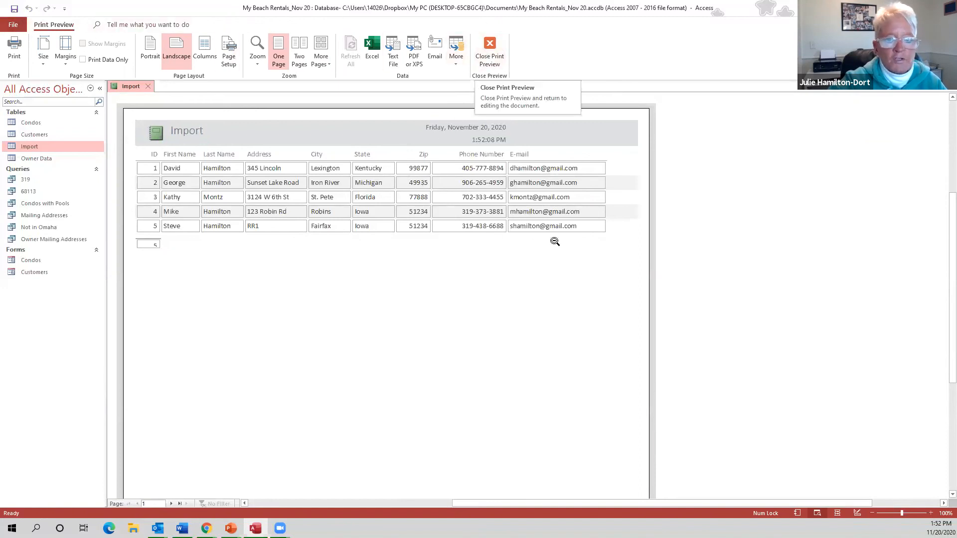
pyautogui.click(489, 43)
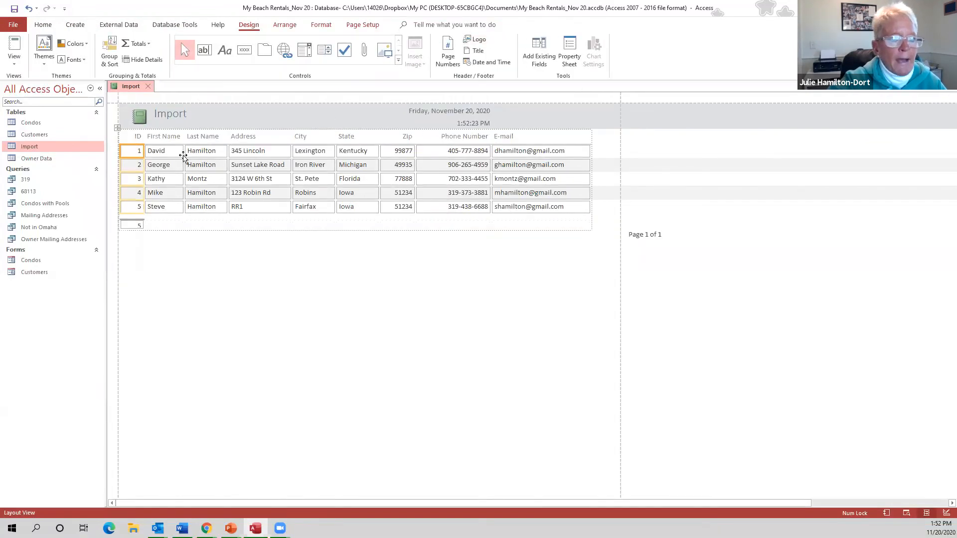
# Save the report under the name My Address Book Import and close it
pyautogui.click(15, 9)
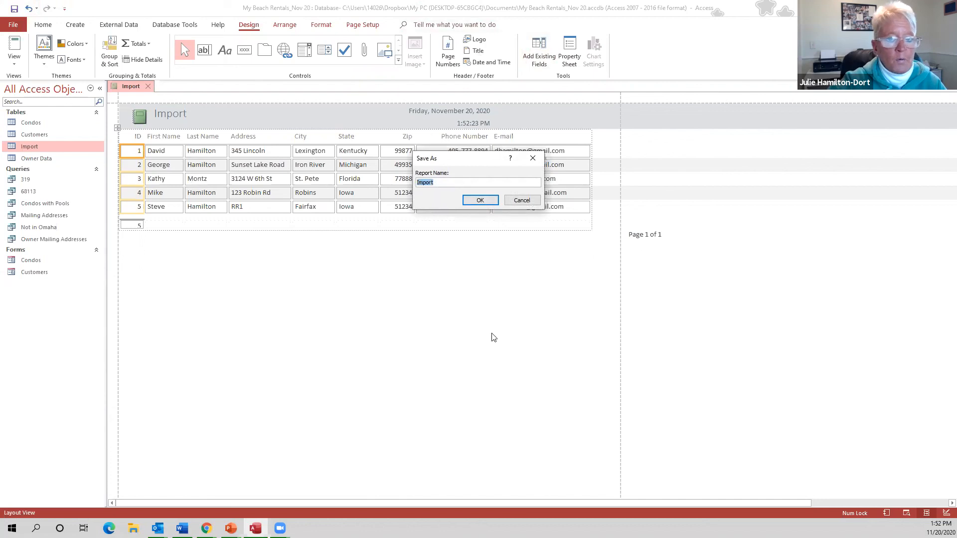
pyautogui.write('My Address Book')
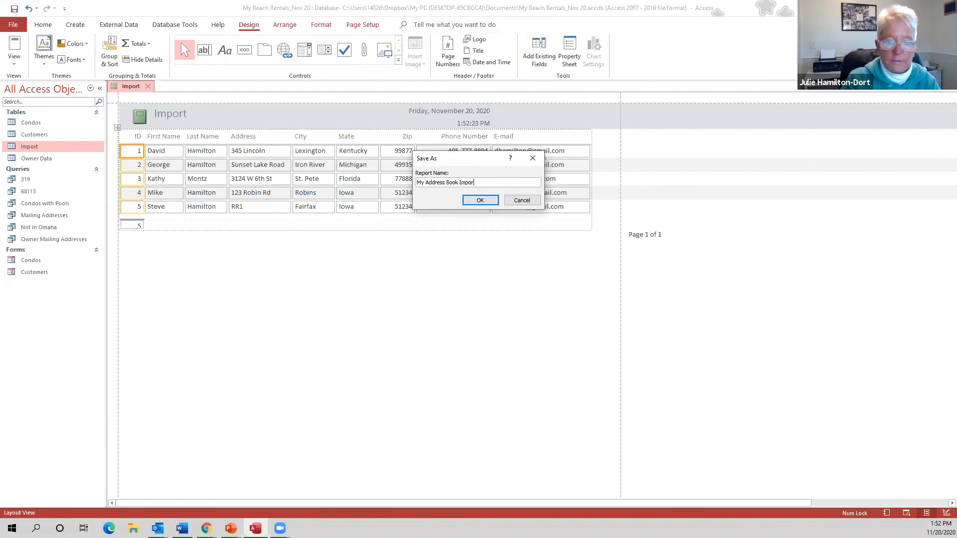
pyautogui.click(480, 200)
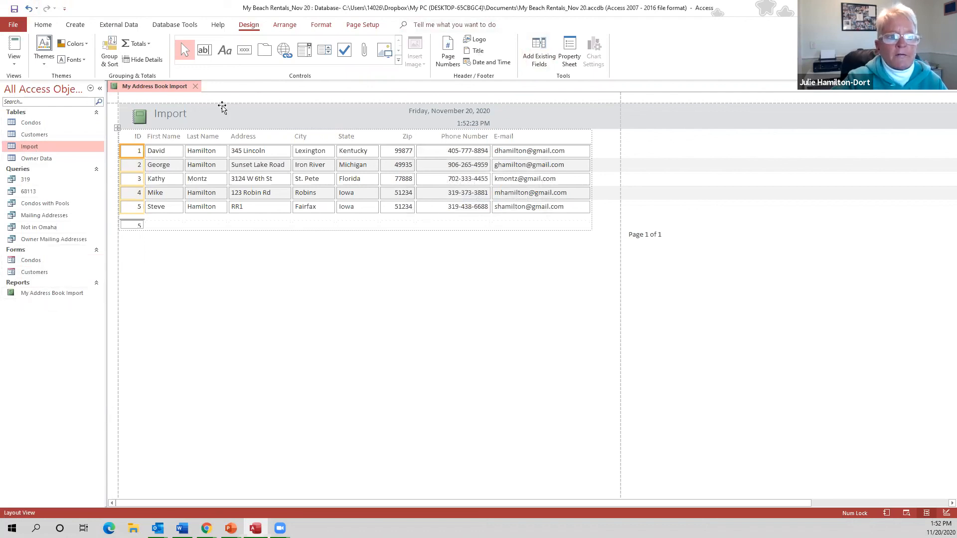
pyautogui.click(198, 88)
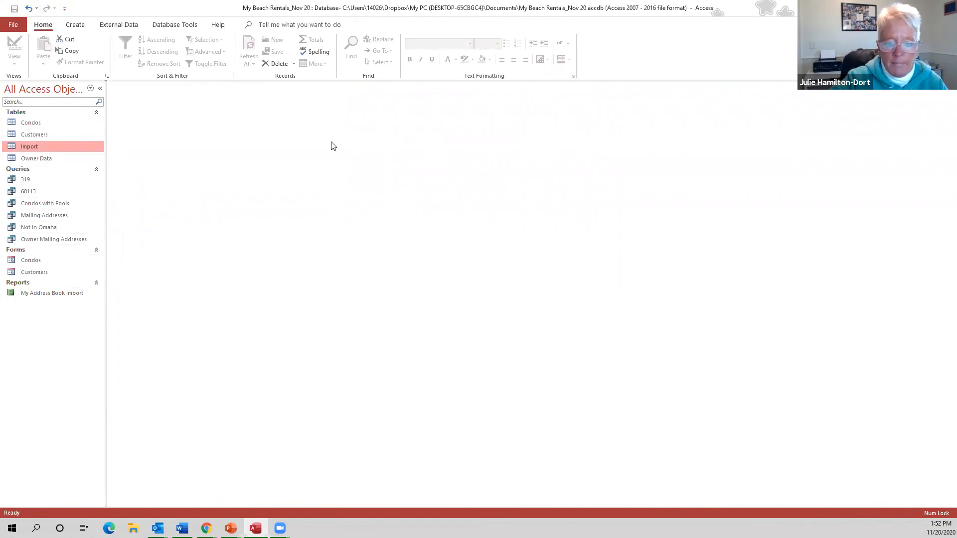
# Start the Report Wizard for the Owner Data table and move its dialog out of the way
pyautogui.click(80, 26)
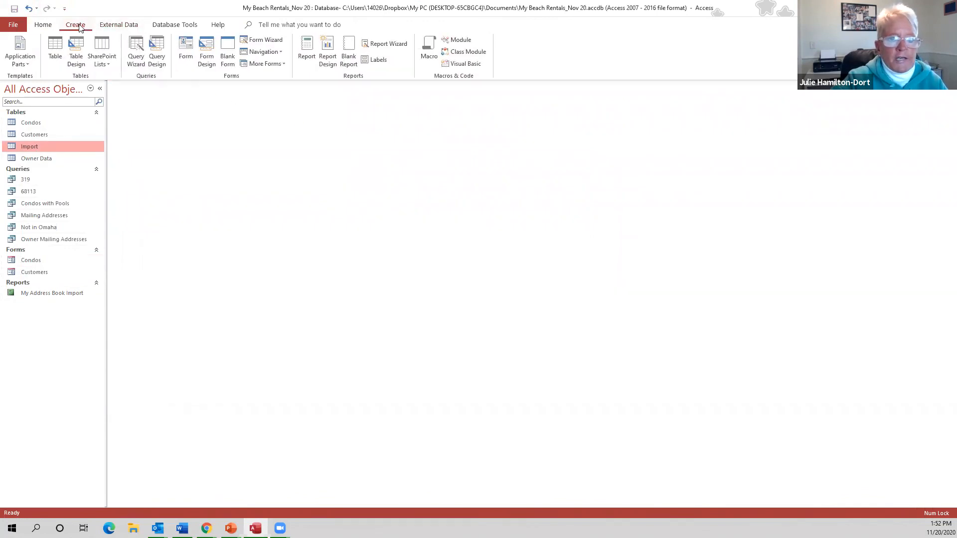
pyautogui.click(55, 136)
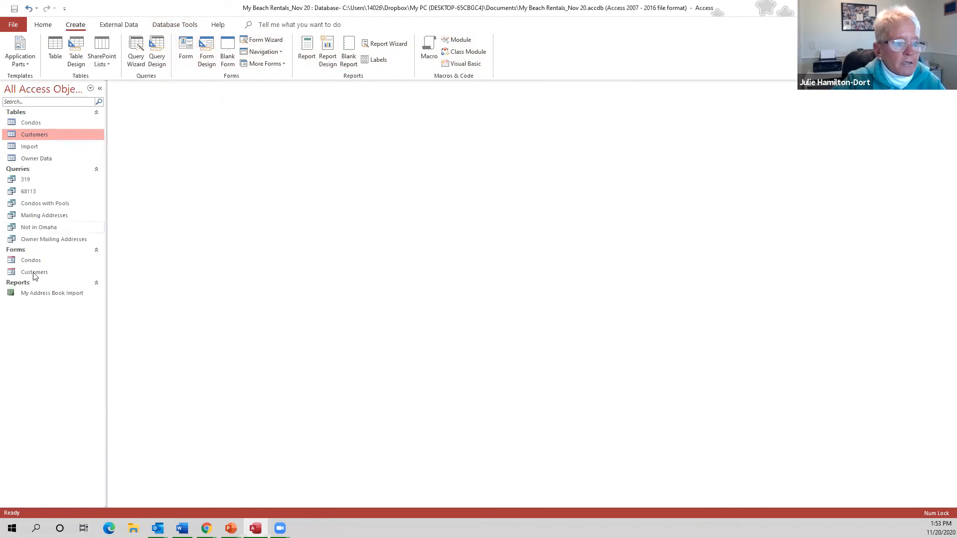
pyautogui.click(50, 161)
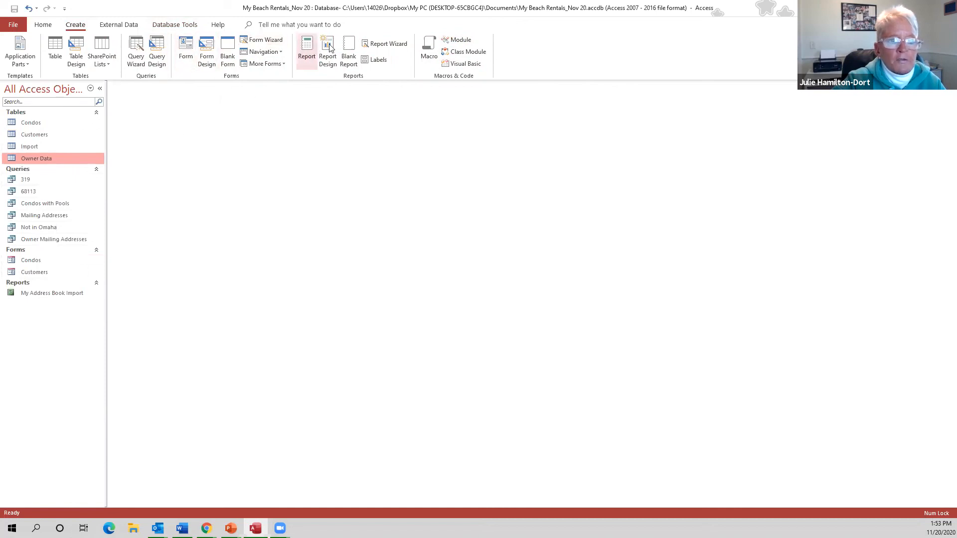
pyautogui.click(395, 45)
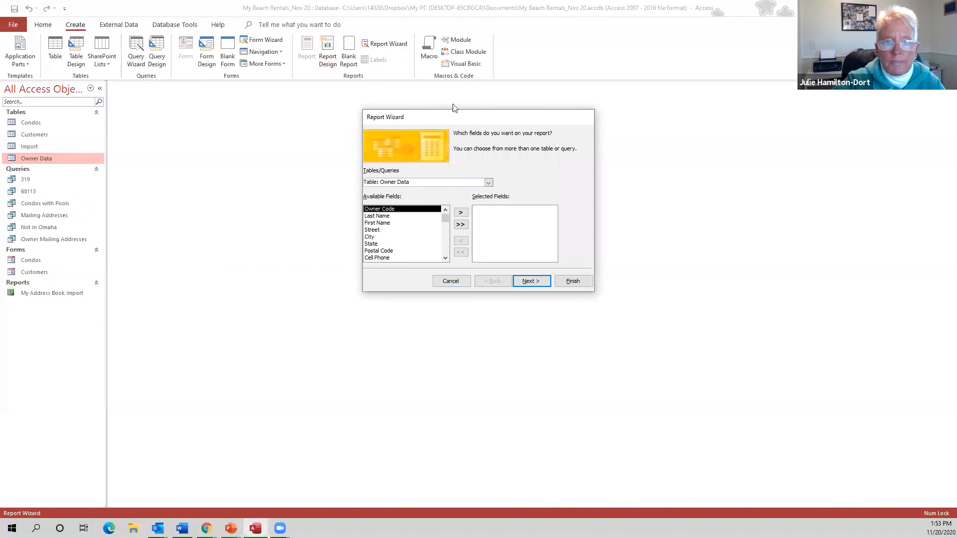
pyautogui.moveTo(428, 118); pyautogui.dragTo(302, 98)
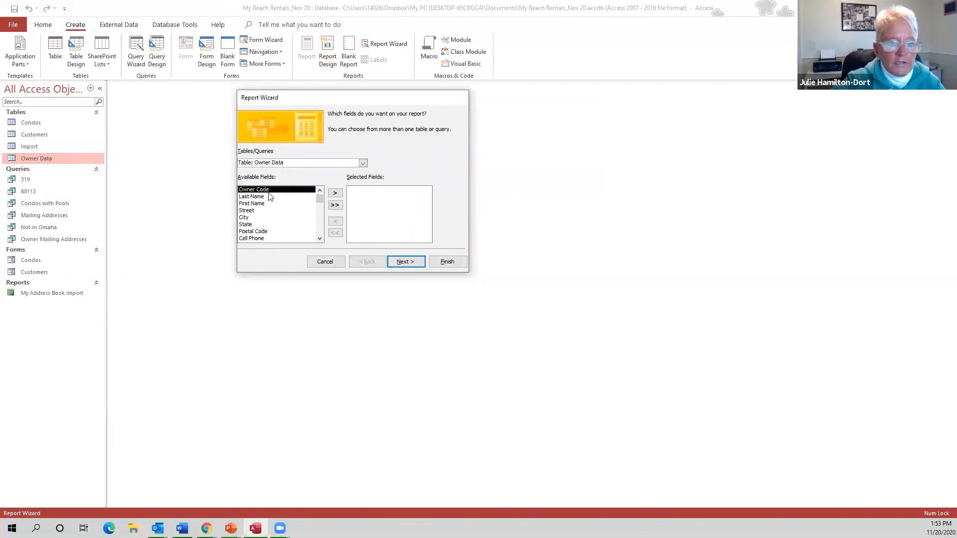
pyautogui.click(335, 206)
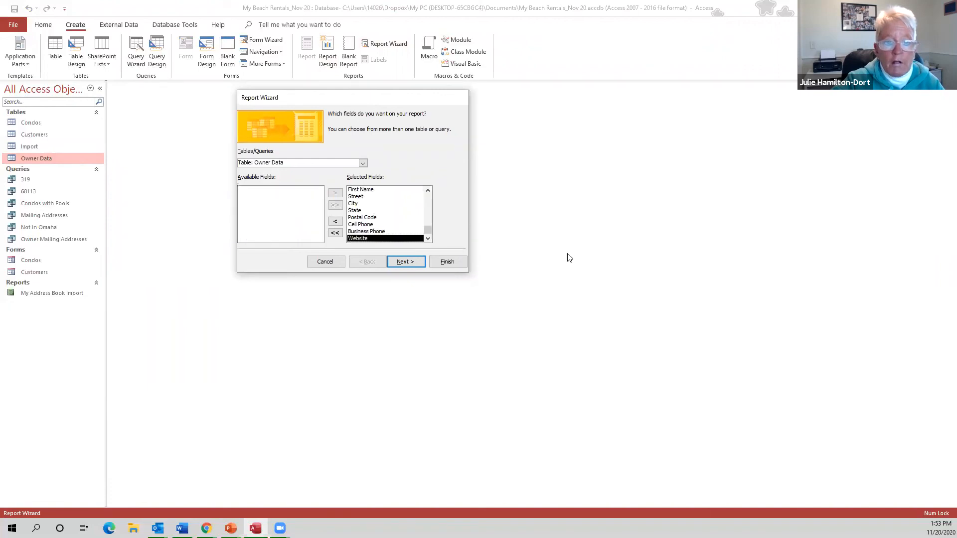
pyautogui.click(335, 222)
pyautogui.click(335, 222)
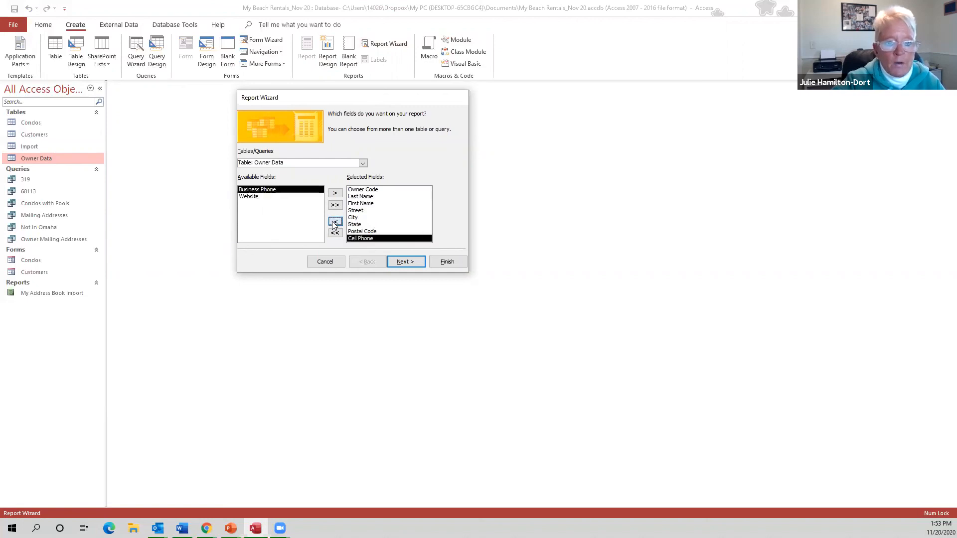
pyautogui.click(335, 221)
pyautogui.click(335, 233)
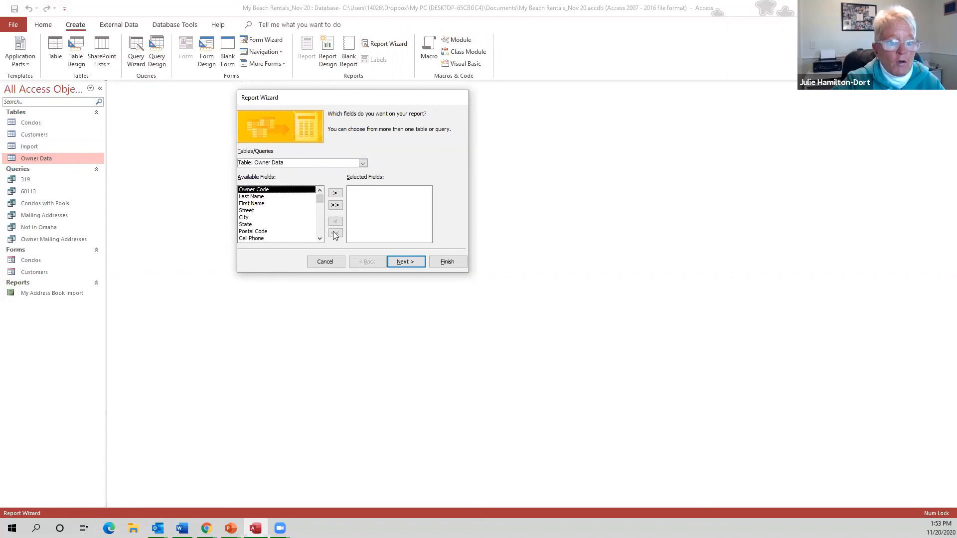
# Add the Last Name, First Name, Street, City, State and Postal Code fields of Owner Data to the report
pyautogui.click(267, 197)
pyautogui.click(335, 193)
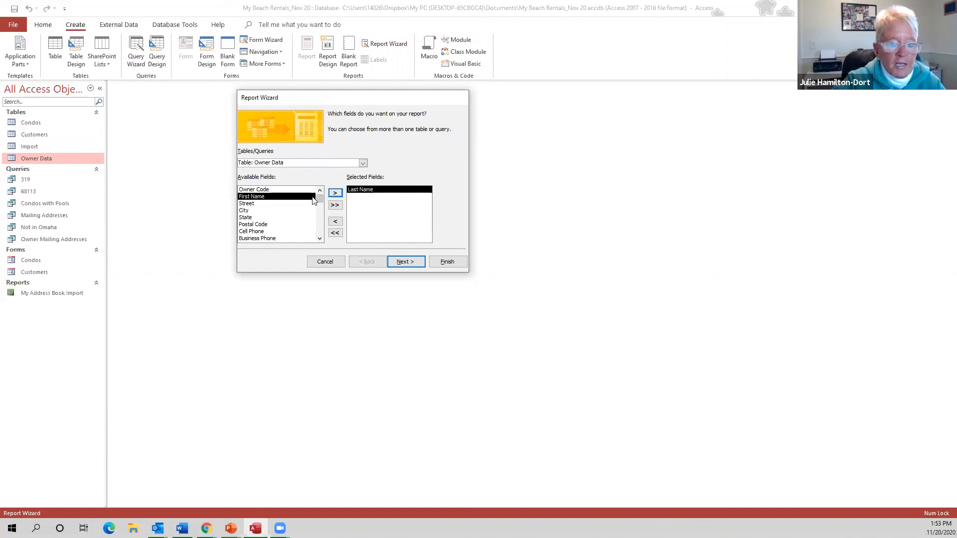
pyautogui.click(252, 202)
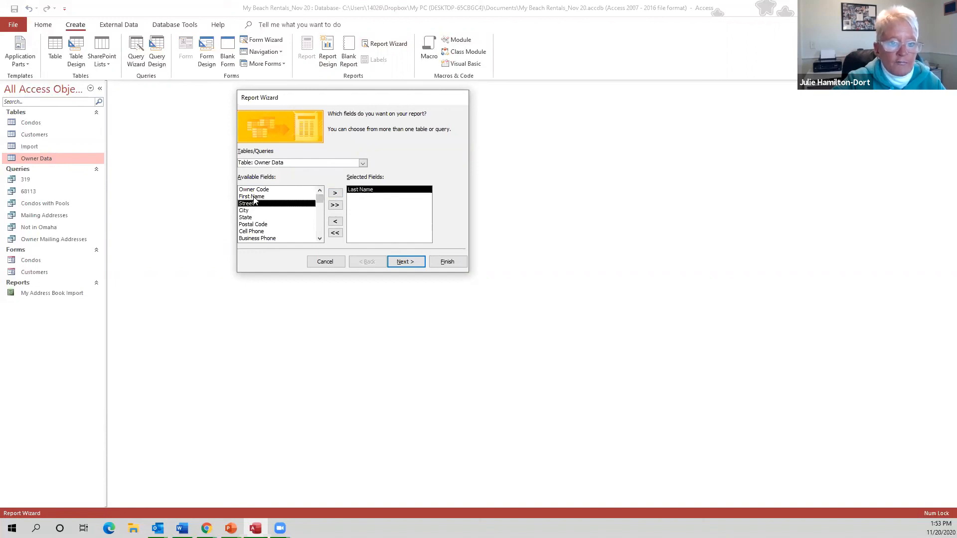
pyautogui.click(254, 197)
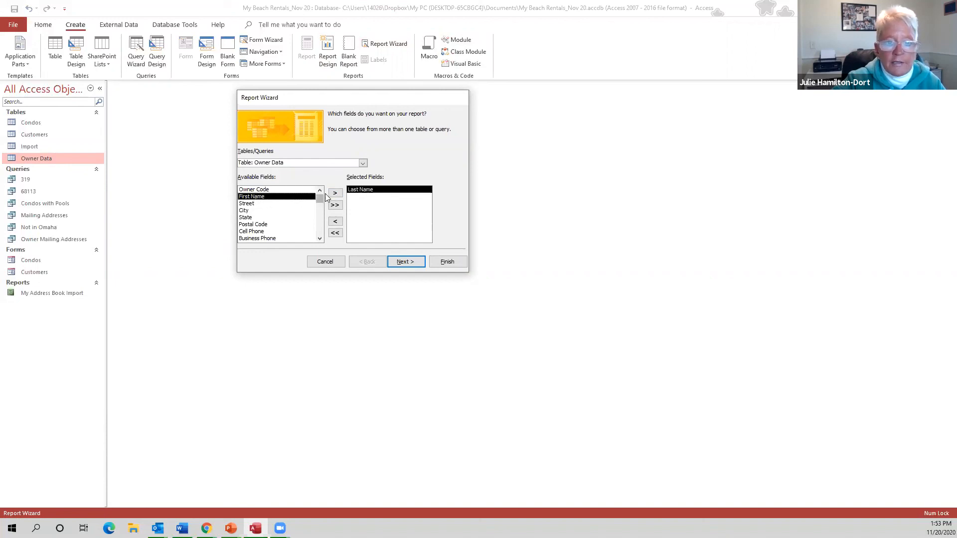
pyautogui.doubleClick(250, 197)
pyautogui.doubleClick(248, 197)
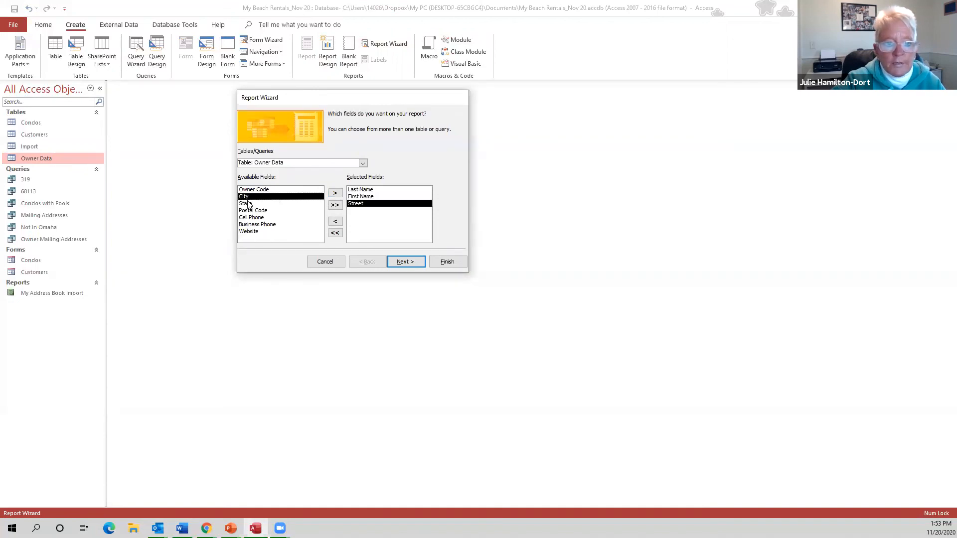
pyautogui.doubleClick(251, 198)
pyautogui.doubleClick(251, 197)
pyautogui.doubleClick(251, 198)
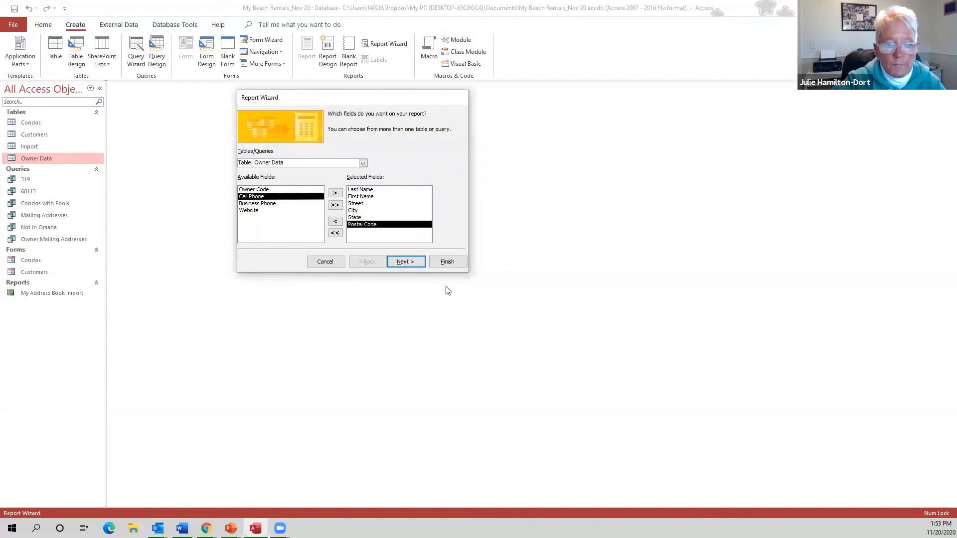
# Leave the report without grouping levels and sort its records by Last Name in ascending order
pyautogui.click(414, 264)
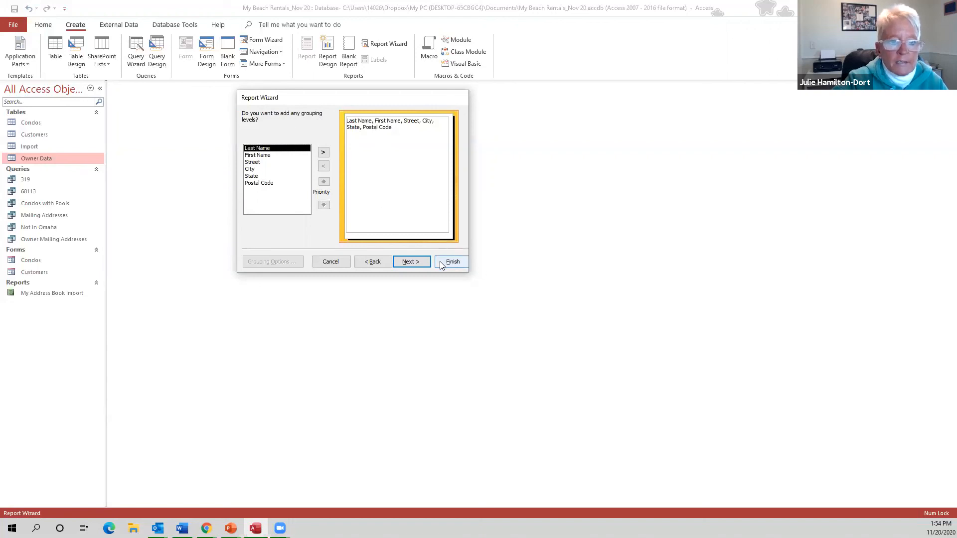
pyautogui.click(412, 263)
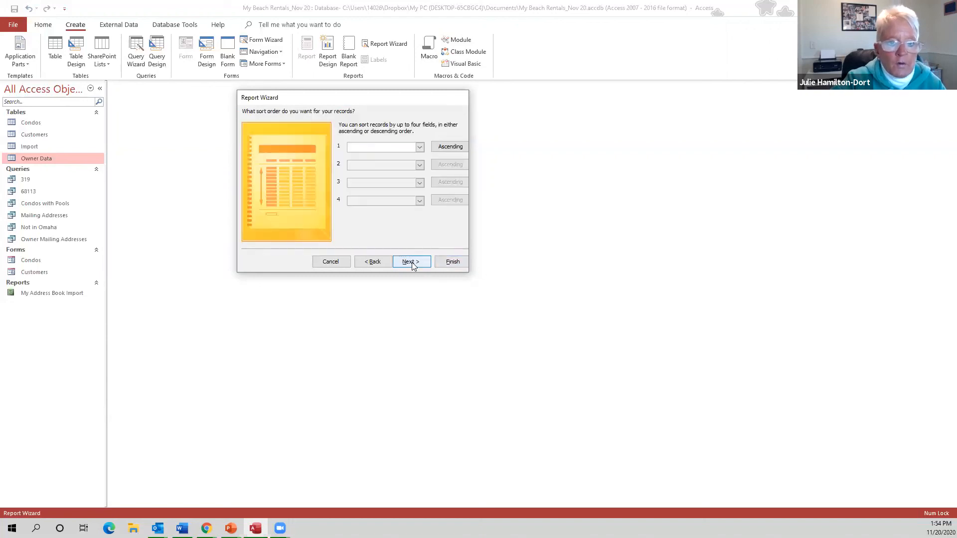
pyautogui.click(420, 147)
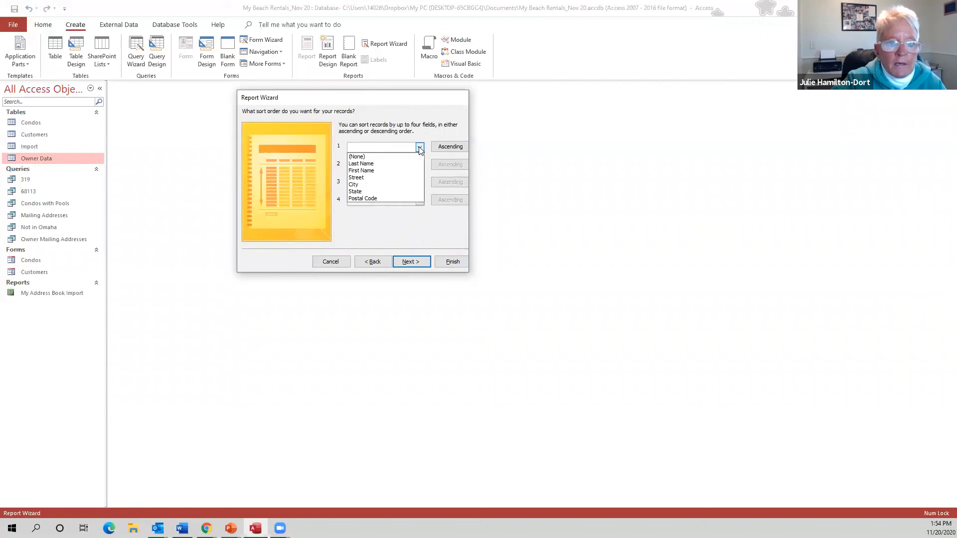
pyautogui.click(420, 148)
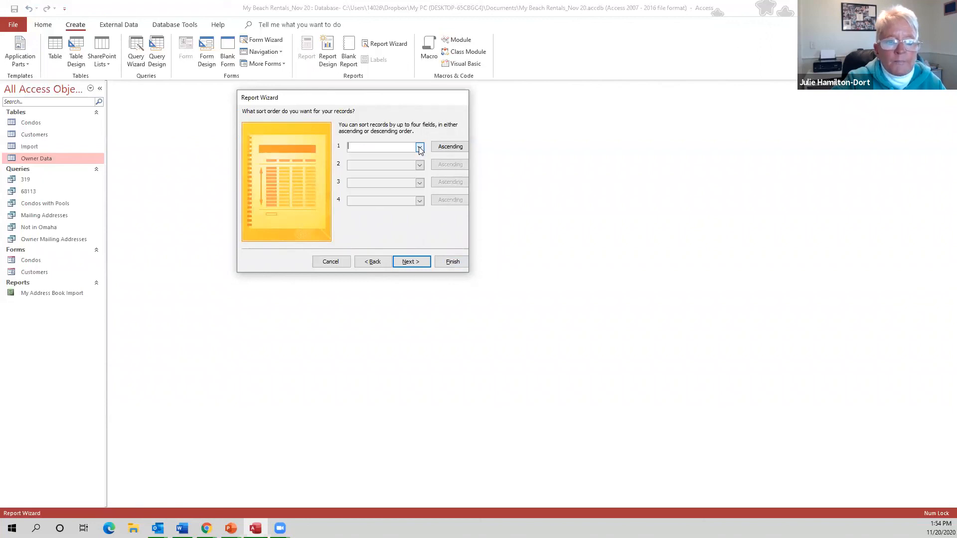
pyautogui.click(420, 149)
pyautogui.click(408, 163)
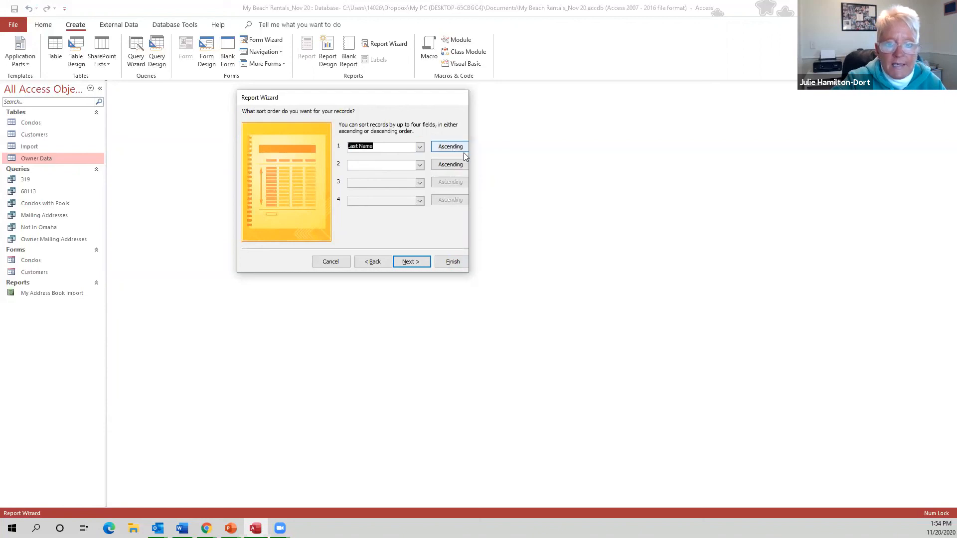
pyautogui.click(415, 264)
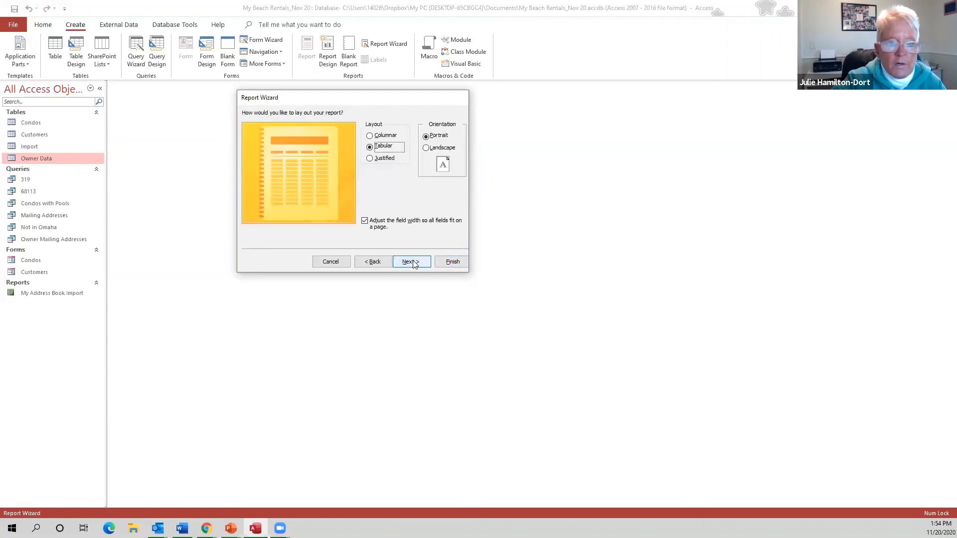
# Choose the Tabular layout in Landscape orientation and finish the report with the title Owner Data, opening it in preview
pyautogui.click(369, 138)
pyautogui.click(369, 147)
pyautogui.click(369, 158)
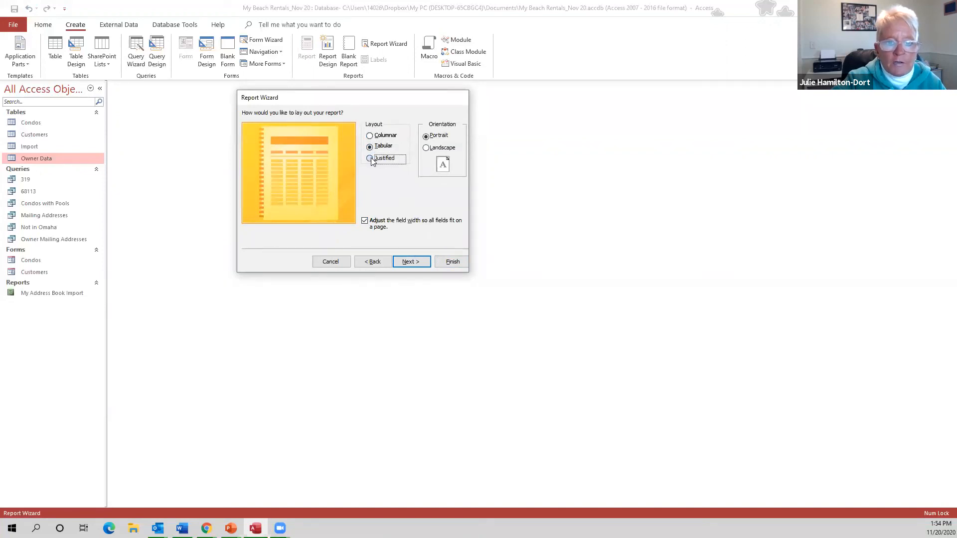
pyautogui.click(427, 149)
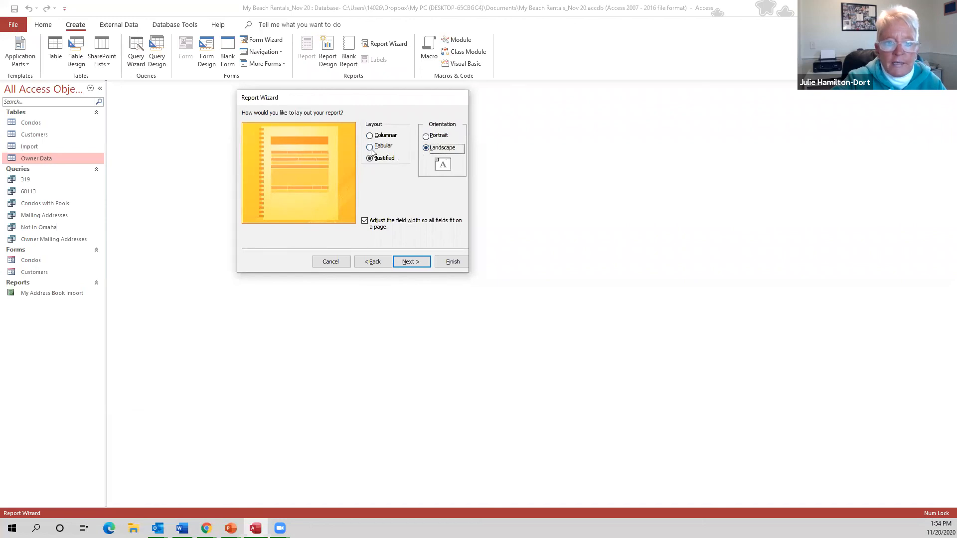
pyautogui.click(370, 148)
pyautogui.click(370, 136)
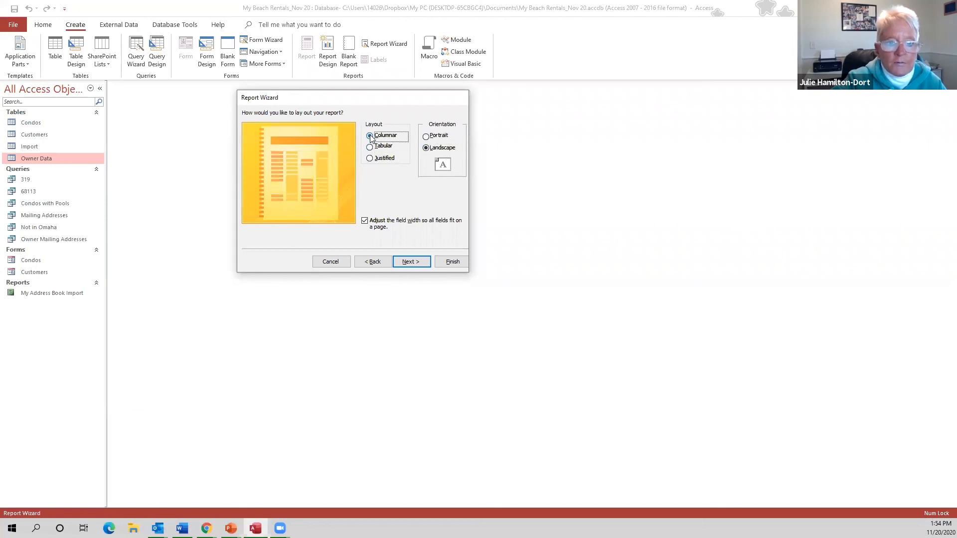
pyautogui.click(370, 148)
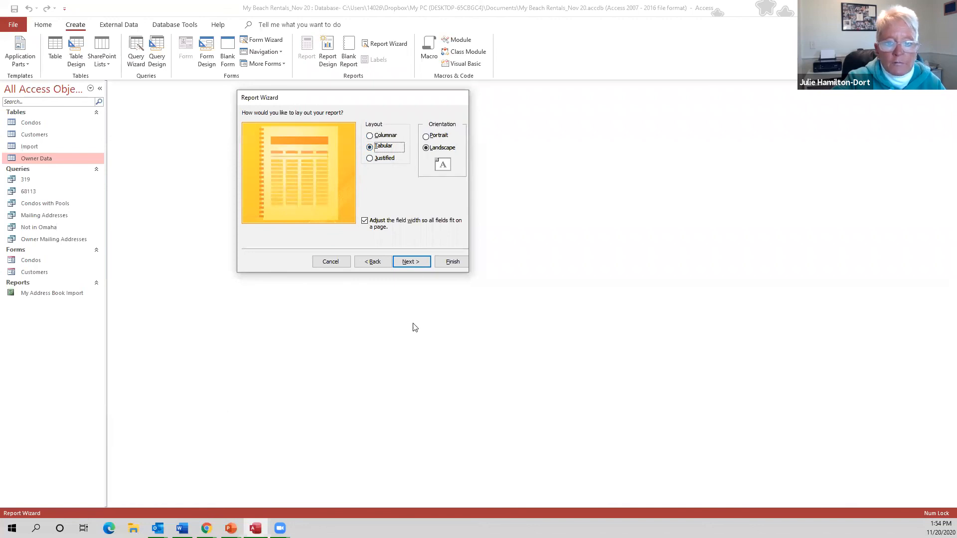
pyautogui.click(417, 263)
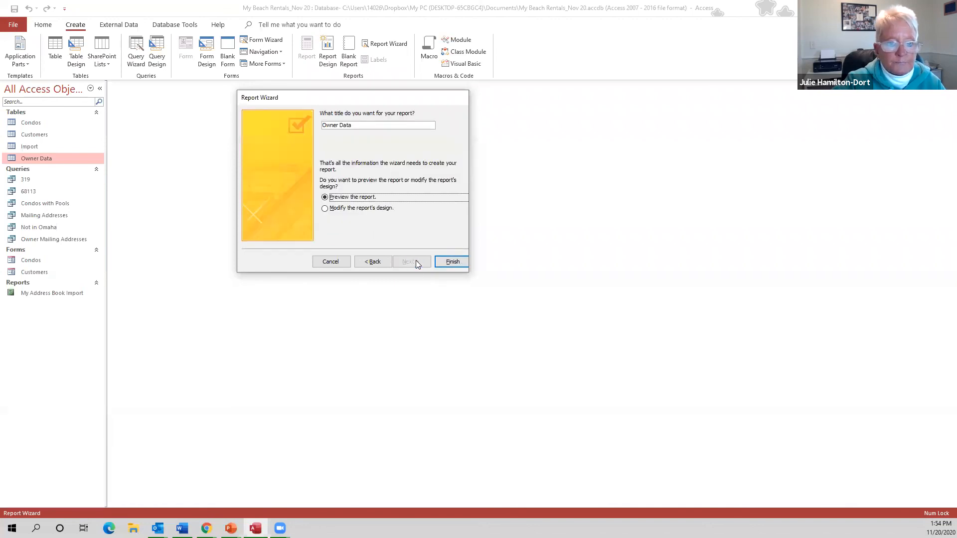
pyautogui.click(453, 262)
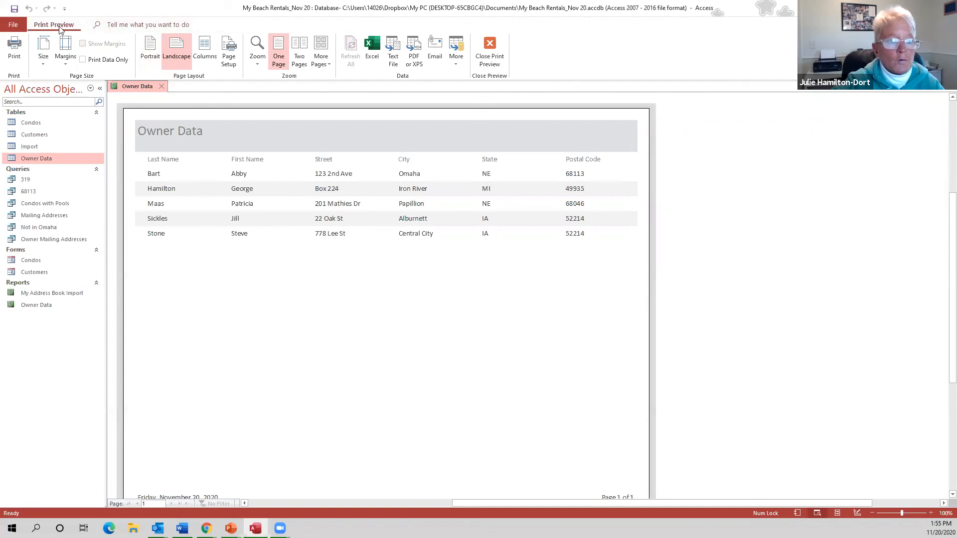
# Close the print preview of the Owner Data report and display the report in Report View
pyautogui.click(487, 49)
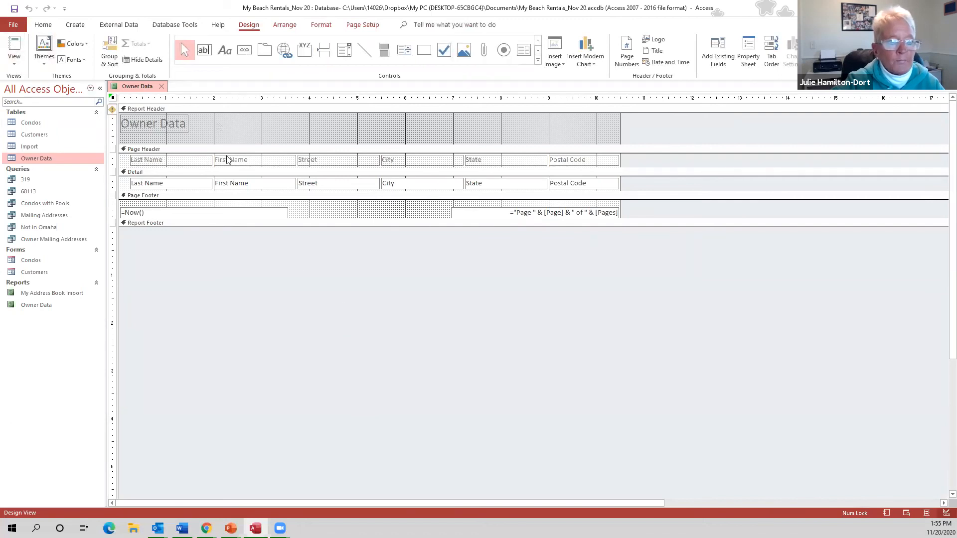
pyautogui.click(15, 68)
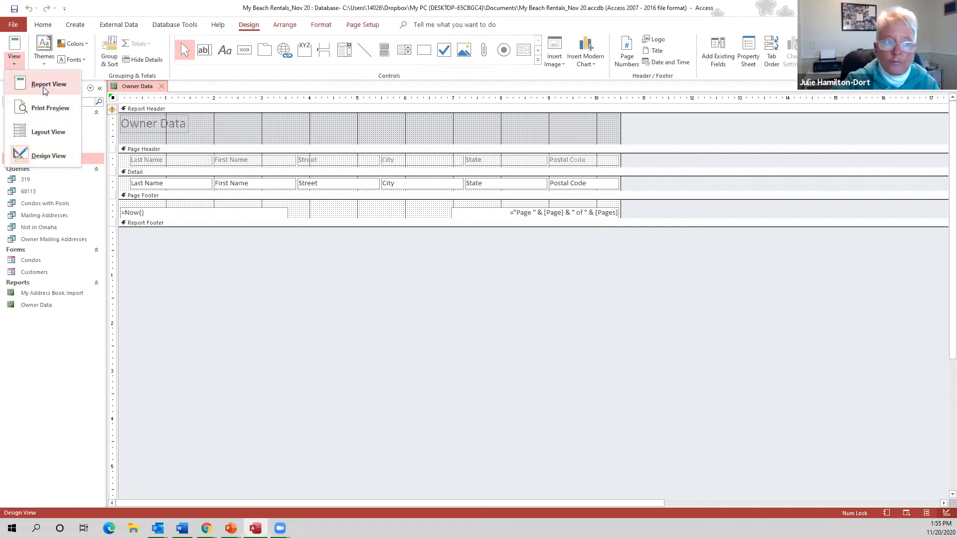
pyautogui.click(43, 84)
pyautogui.click(15, 64)
pyautogui.click(42, 152)
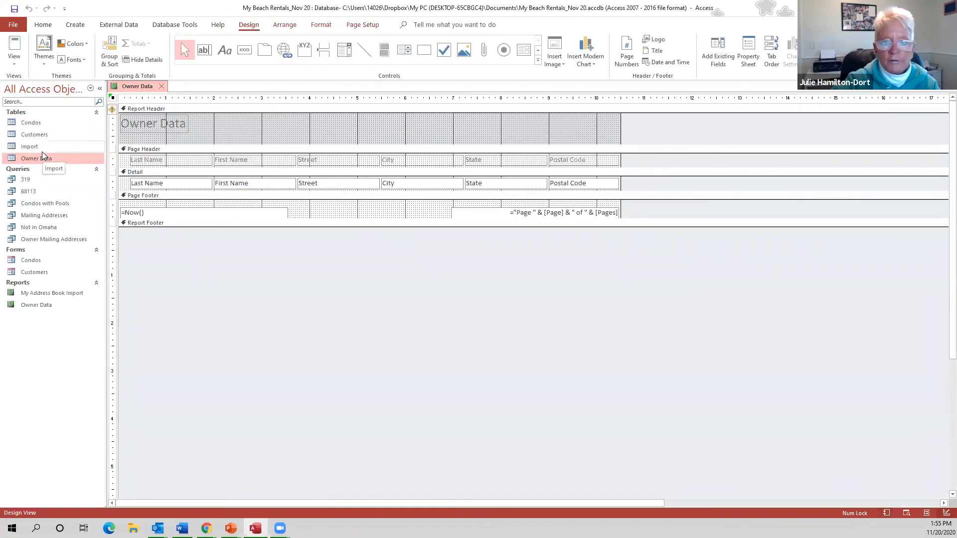
pyautogui.click(15, 63)
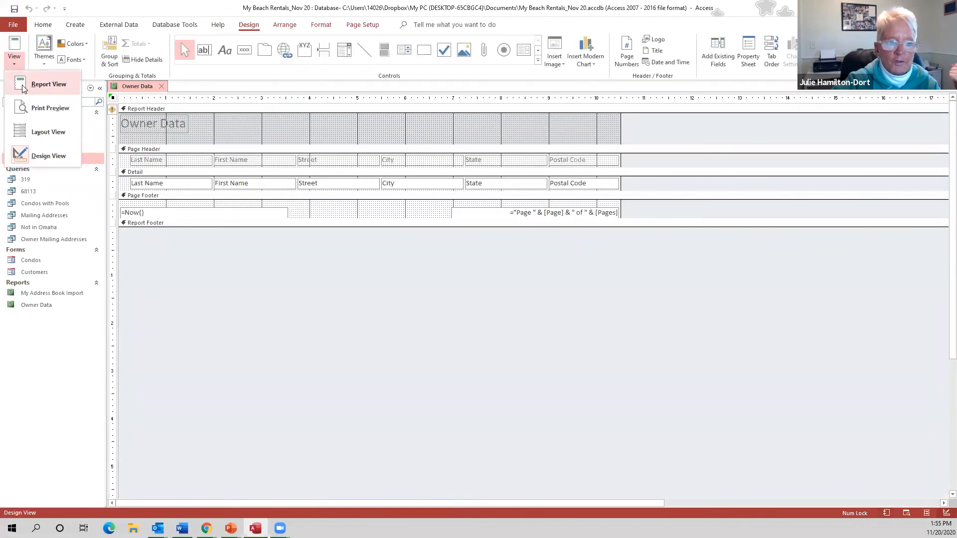
pyautogui.click(22, 85)
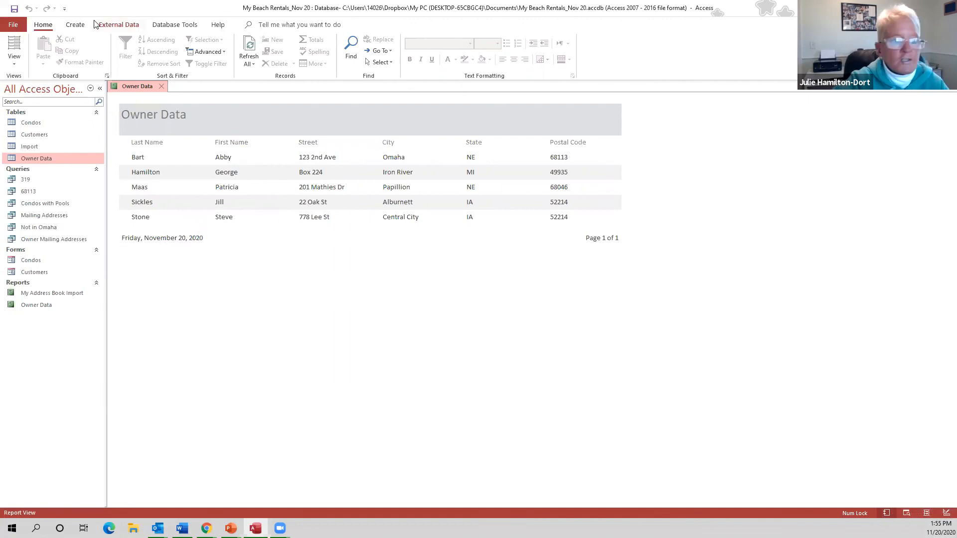
# Create a new macro and add an OpenReport action to it
pyautogui.click(73, 25)
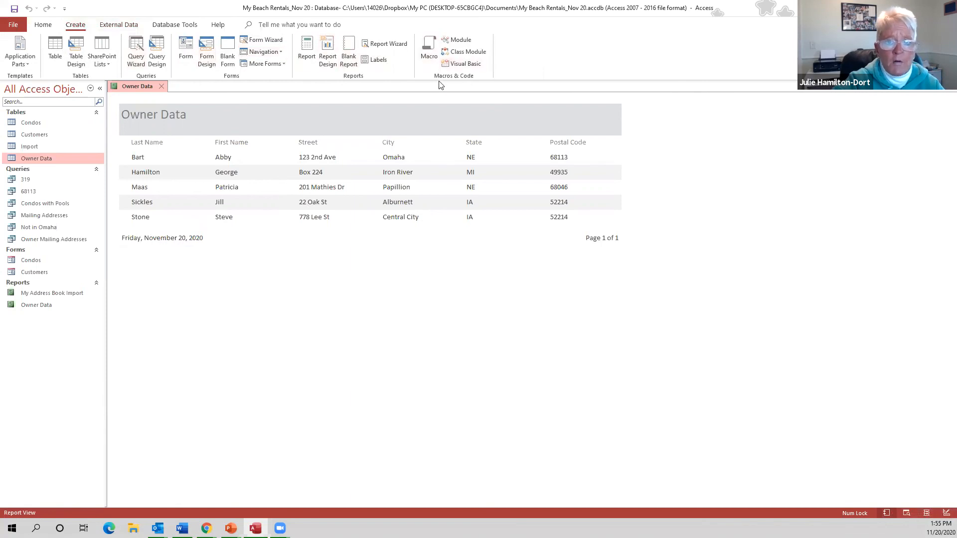
pyautogui.click(430, 47)
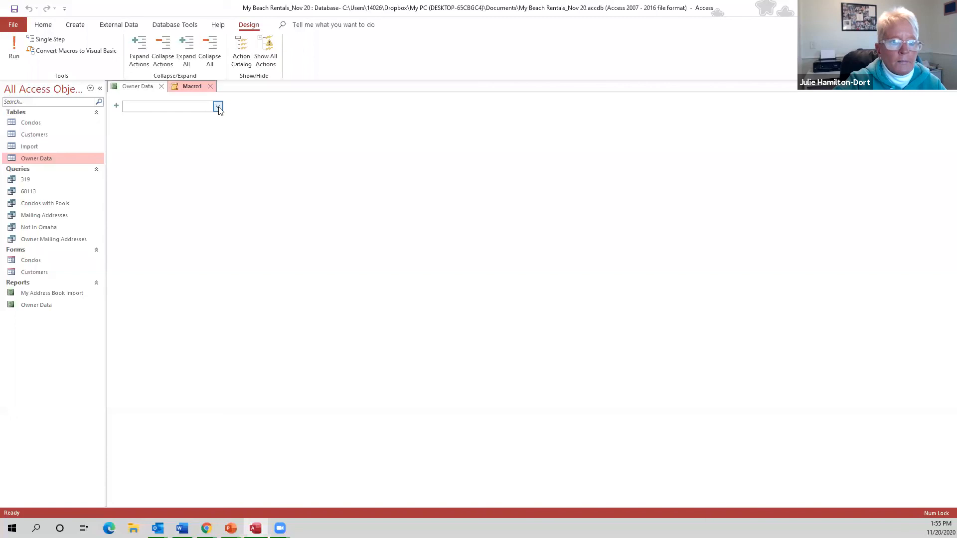
pyautogui.click(218, 107)
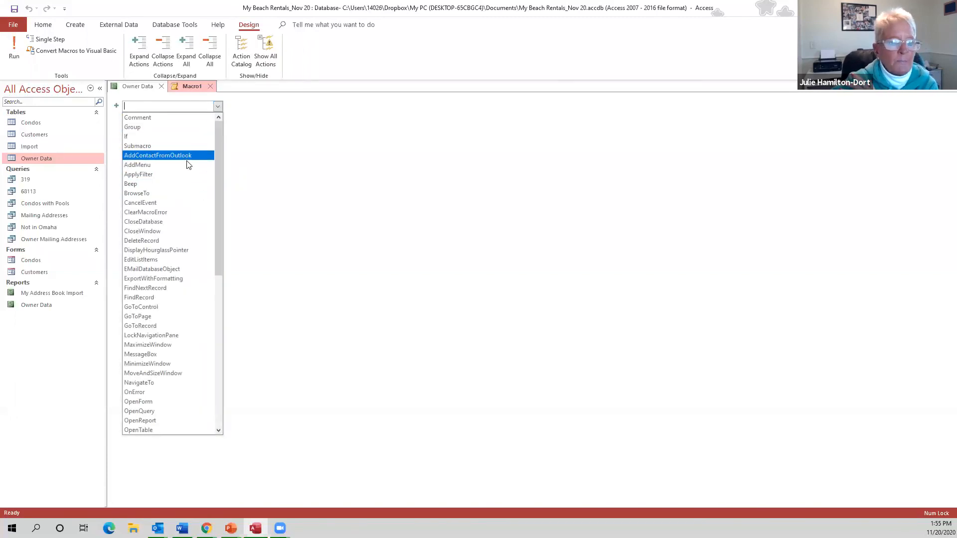
pyautogui.scroll(-10, 186, 158)
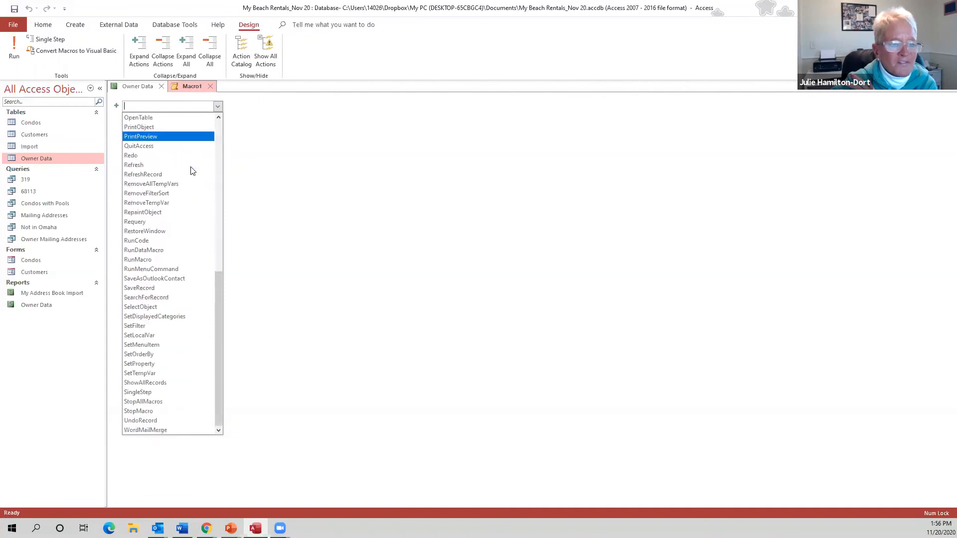
pyautogui.scroll(10, 193, 171)
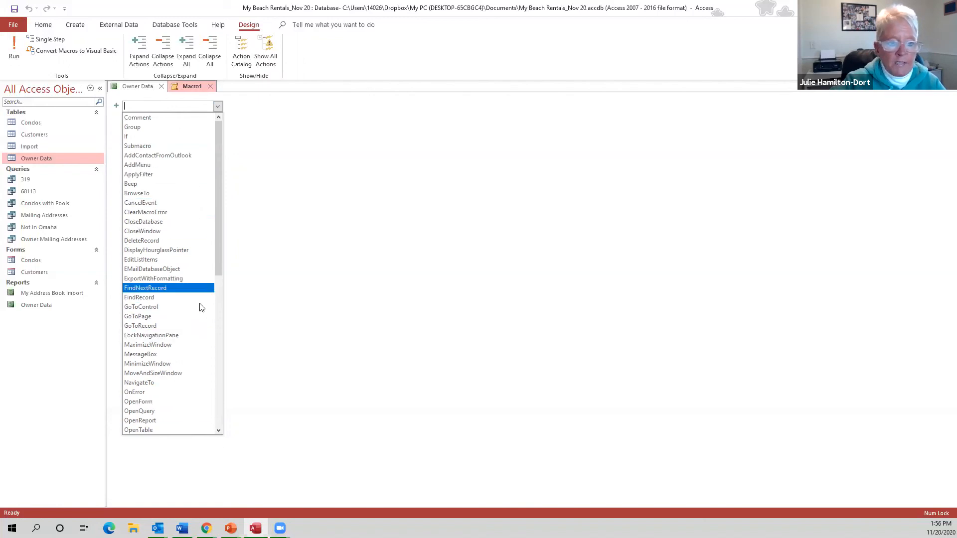
pyautogui.click(152, 422)
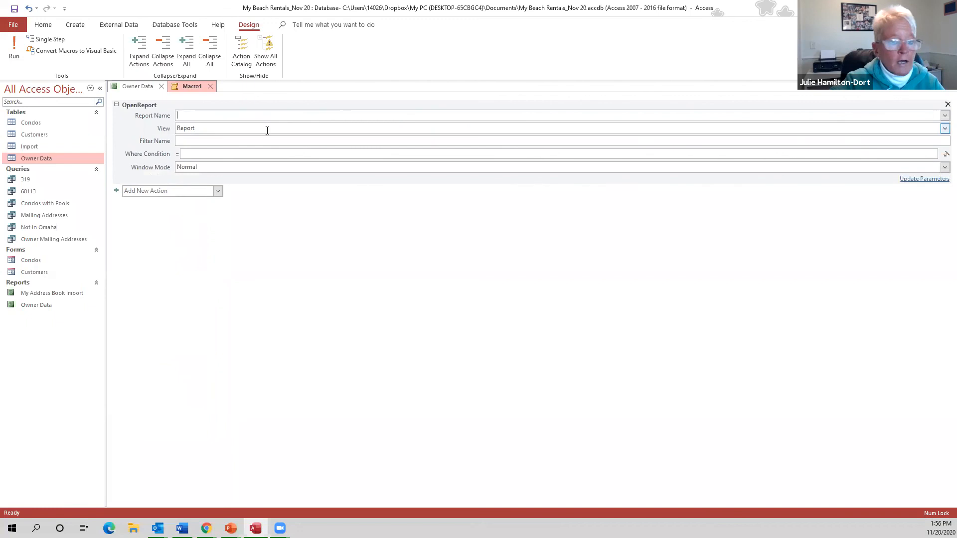
# Set the OpenReport action to My Address Book Import, with the view as Report and the window mode as Normal
pyautogui.click(944, 116)
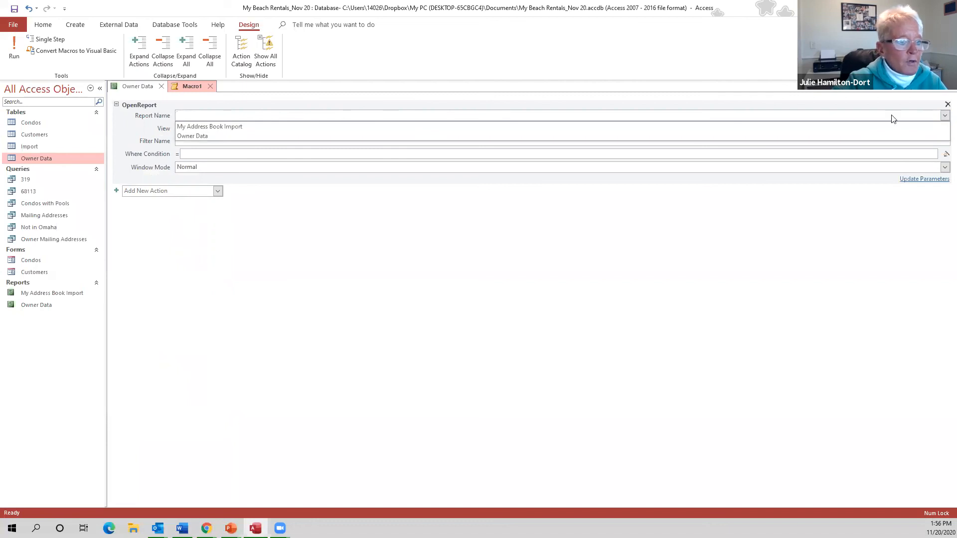
pyautogui.click(224, 127)
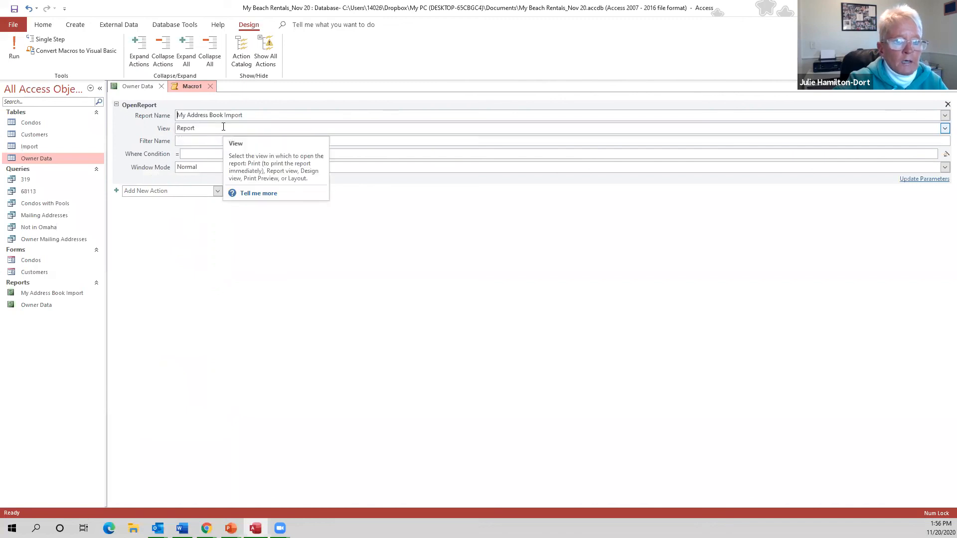
pyautogui.click(944, 128)
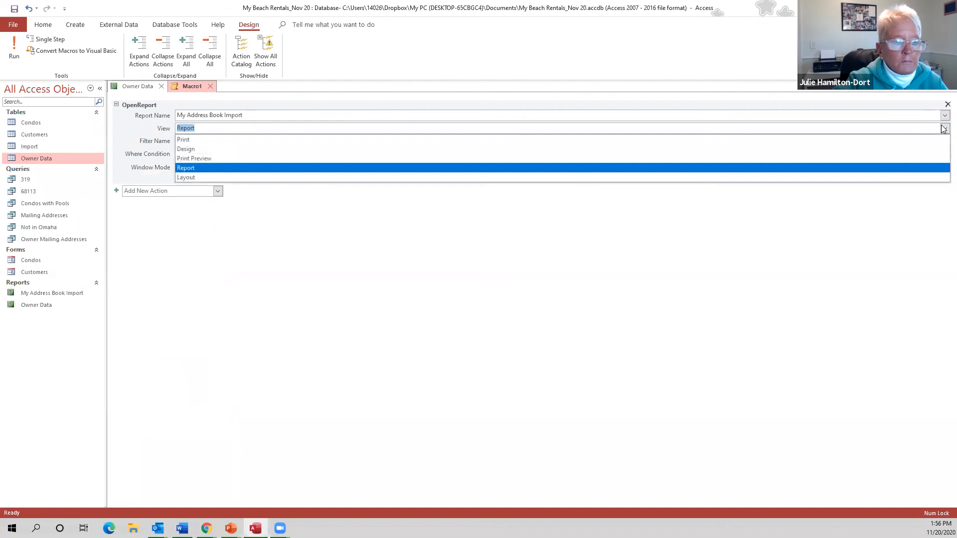
pyautogui.click(194, 168)
pyautogui.click(219, 140)
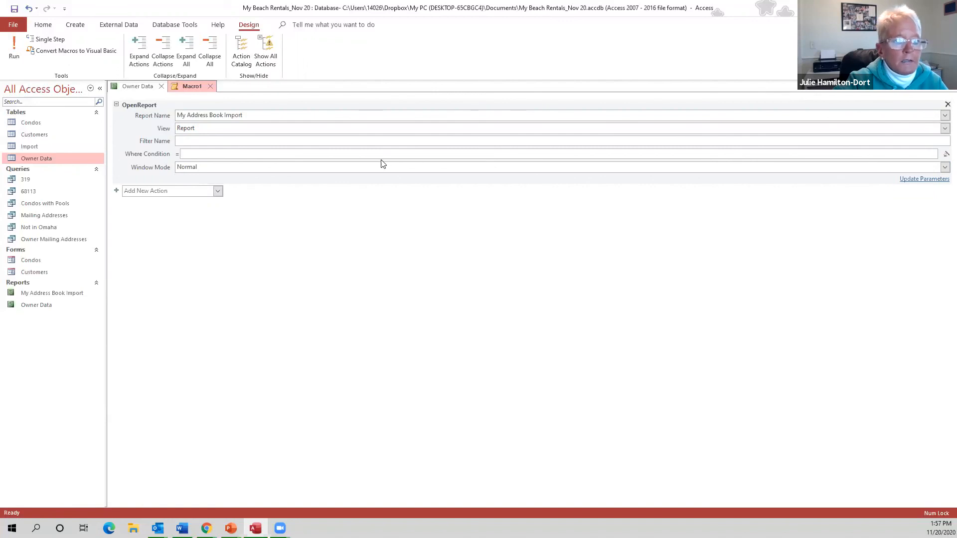
pyautogui.click(180, 153)
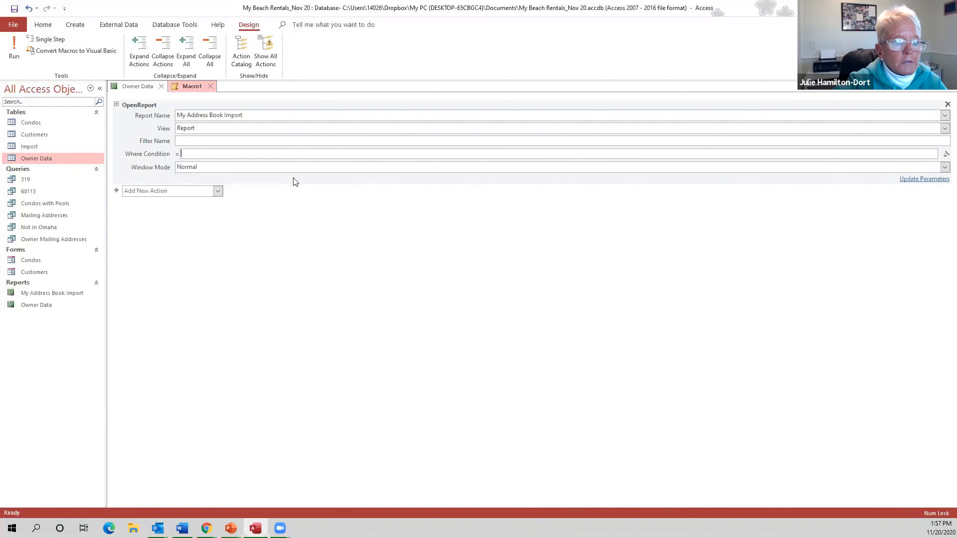
pyautogui.click(945, 167)
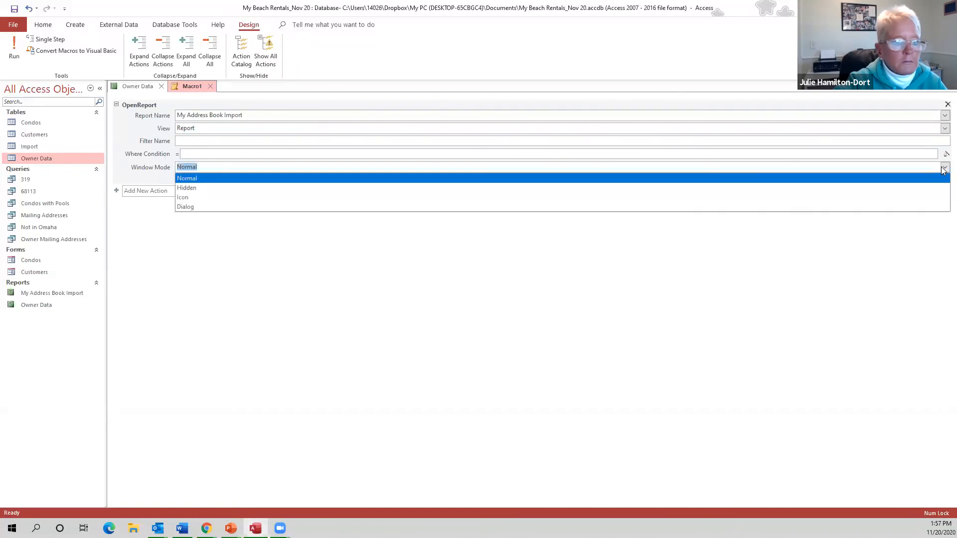
pyautogui.click(197, 177)
pyautogui.click(278, 218)
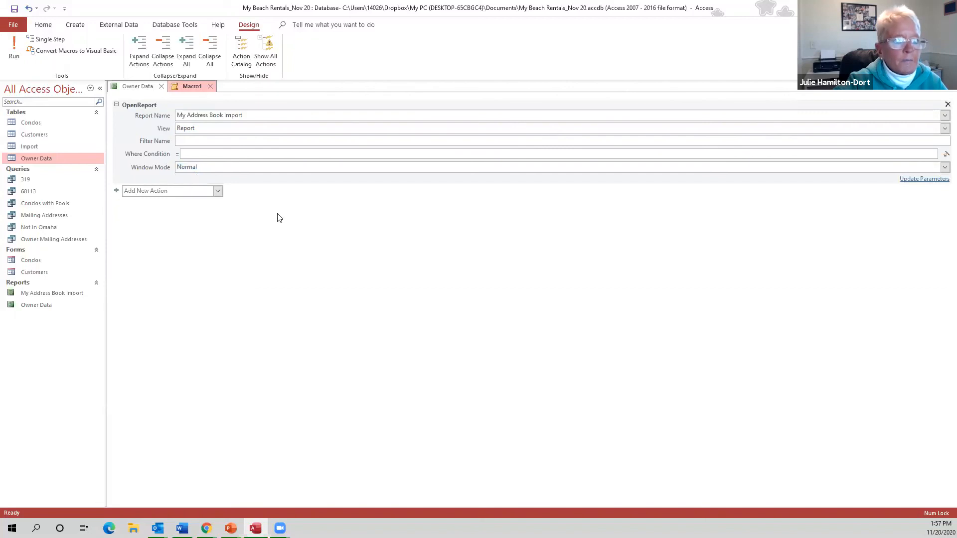
# Save the macro under its default name, and close both the macro and the Owner Data report
pyautogui.click(14, 9)
pyautogui.click(491, 200)
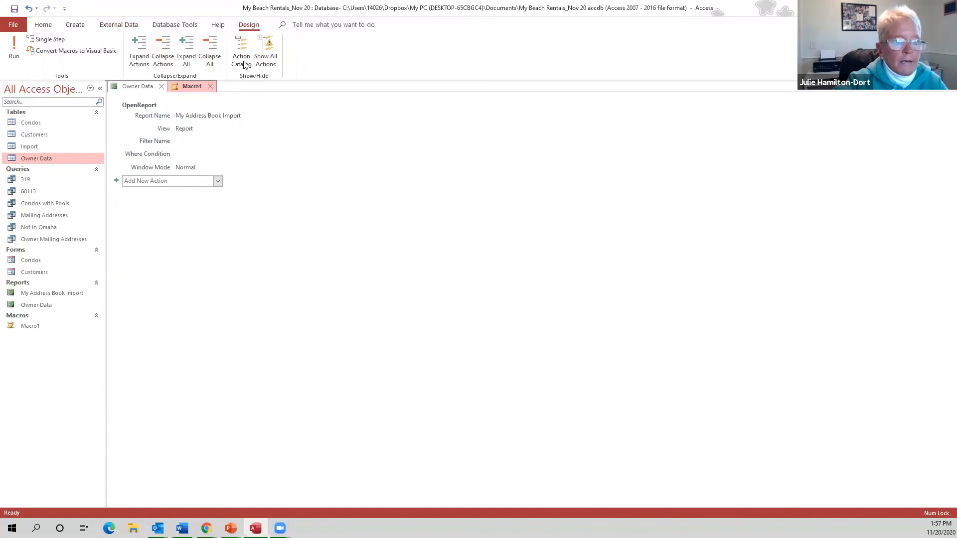
pyautogui.click(213, 86)
pyautogui.click(161, 87)
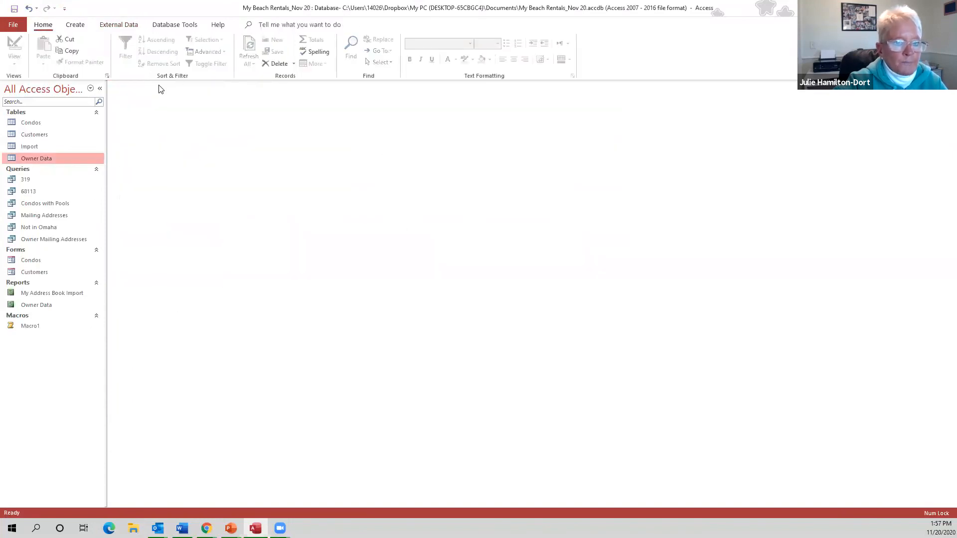
# Run the saved macro to open the My Address Book Import report
pyautogui.click(29, 328)
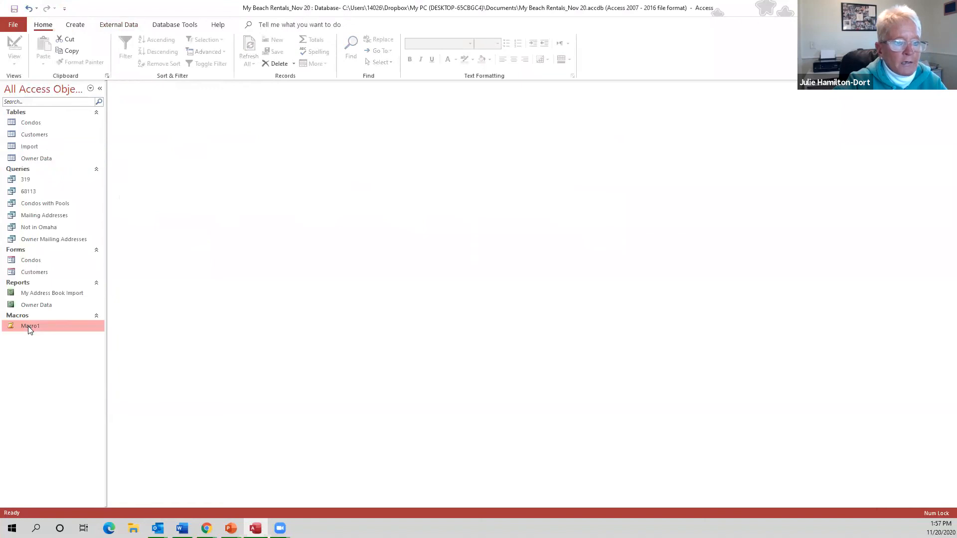
pyautogui.doubleClick(28, 326)
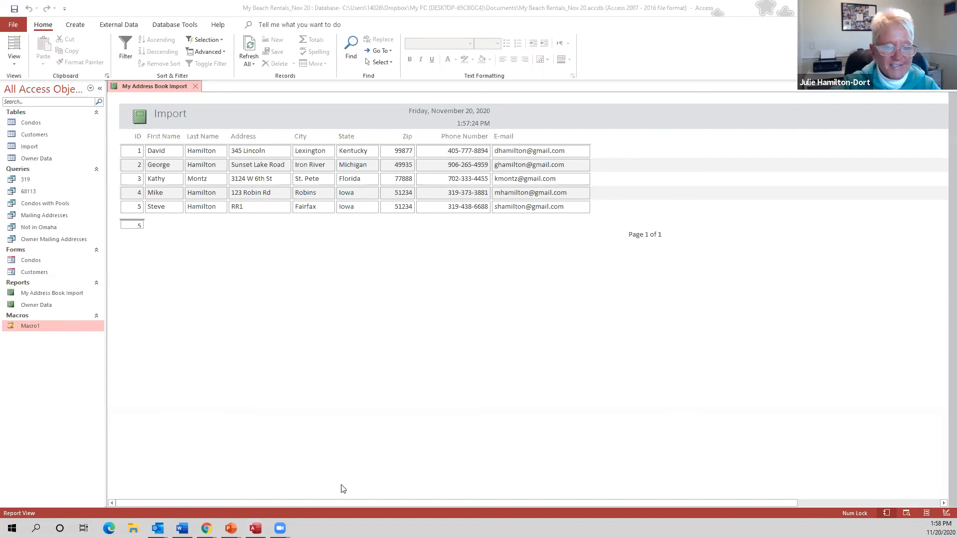
# Switch to the Access Basics_Do Space_Intermediate presentation in PowerPoint and go to its title slide
pyautogui.moveTo(230, 528)
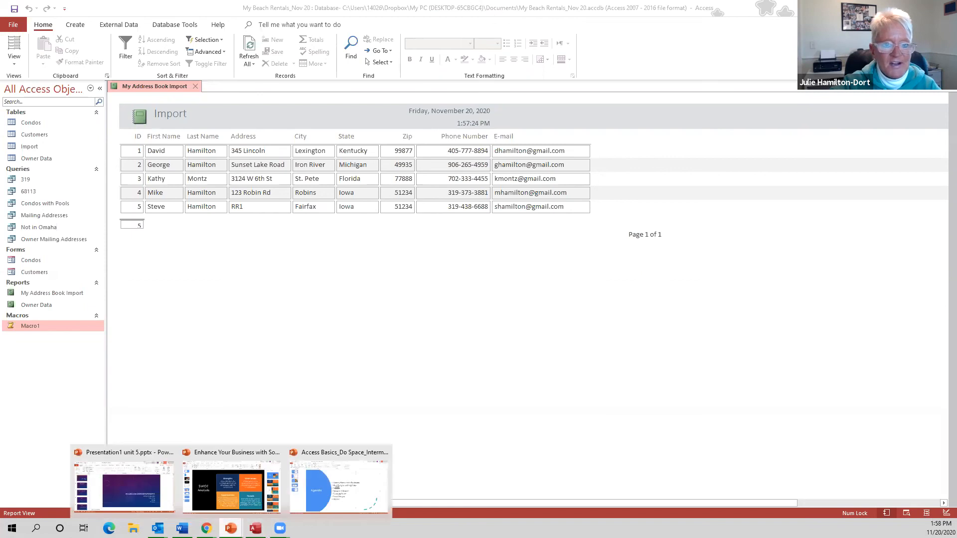
pyautogui.click(328, 491)
pyautogui.click(59, 115)
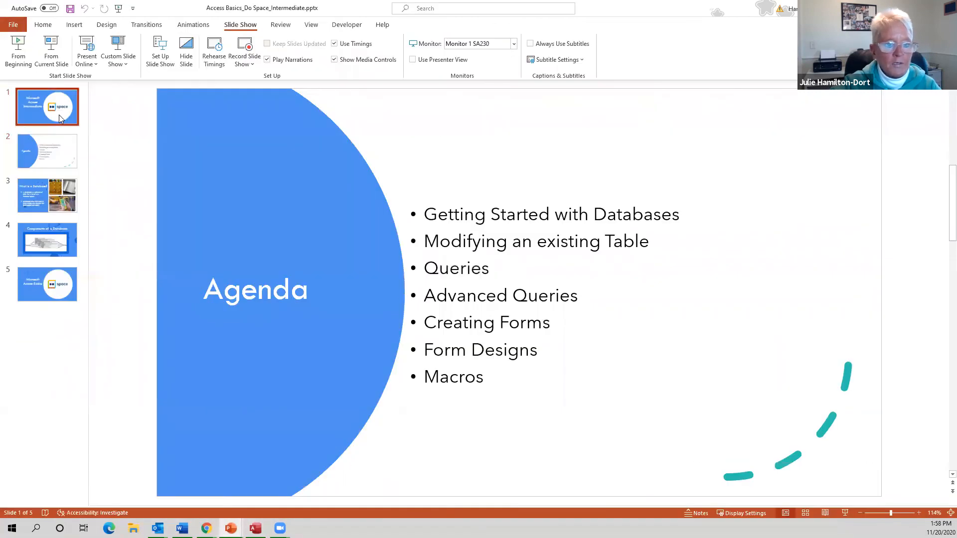
# Add two new lines below the Microsoft Access Intermediate title text on the first slide
pyautogui.click(252, 285)
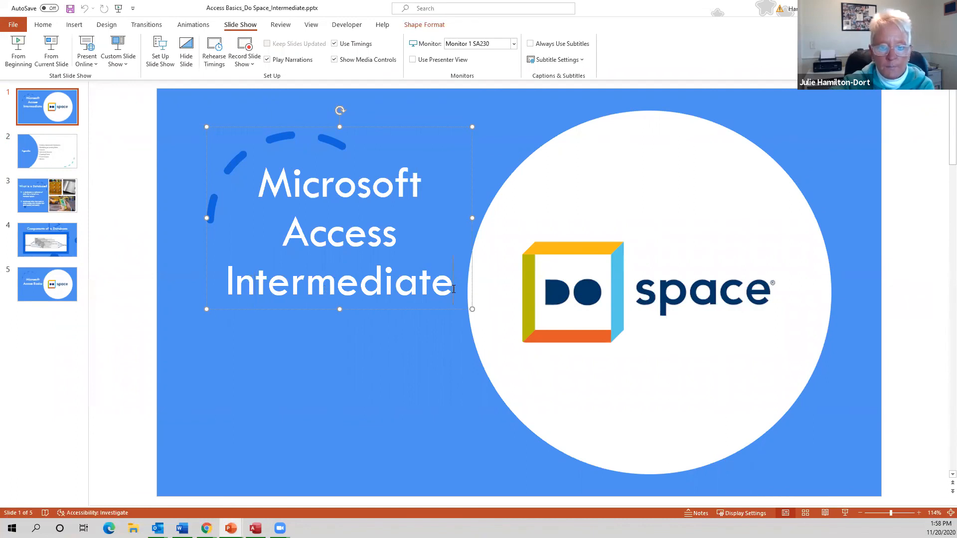
pyautogui.press('Return')
pyautogui.press('Return')
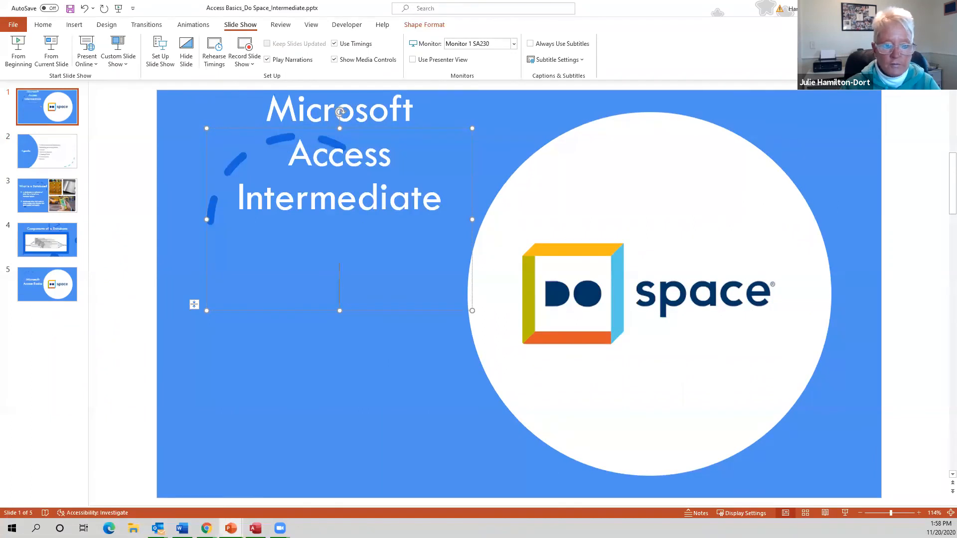